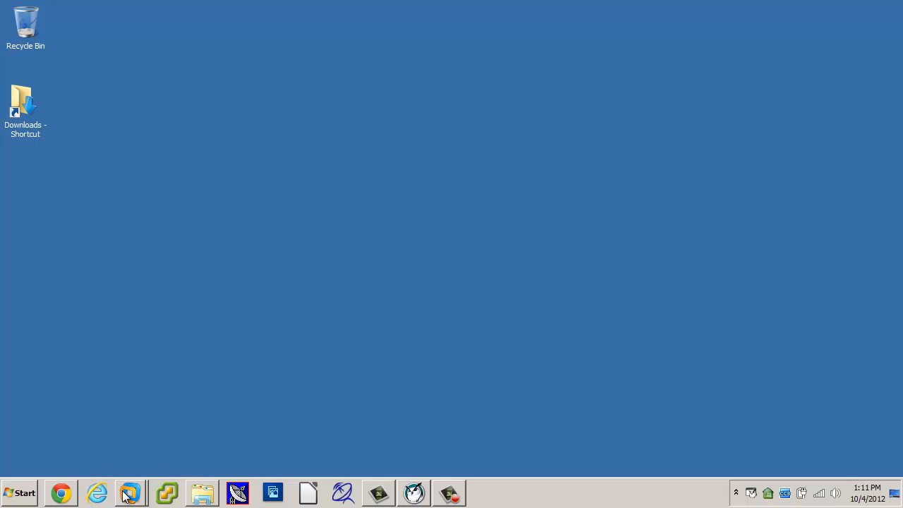
Power on the Windows 7 Novell Client virtual machine.
mouse_move(126, 487)
click(127, 466)
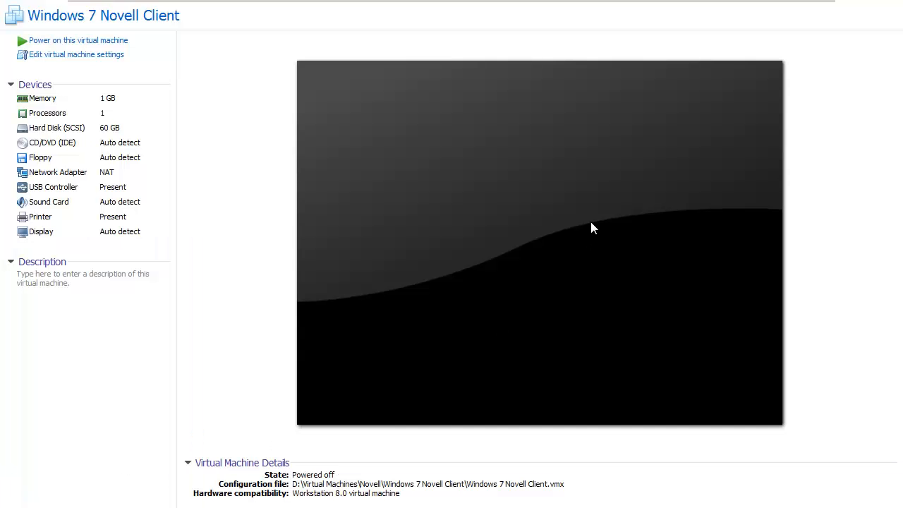
click(79, 41)
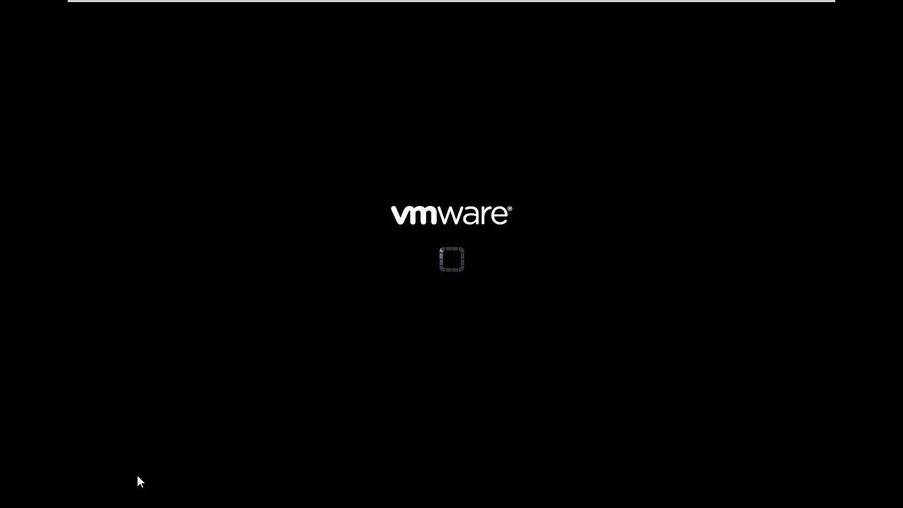
Switch to the OES virtual machine and power it on as well.
mouse_move(786, 2)
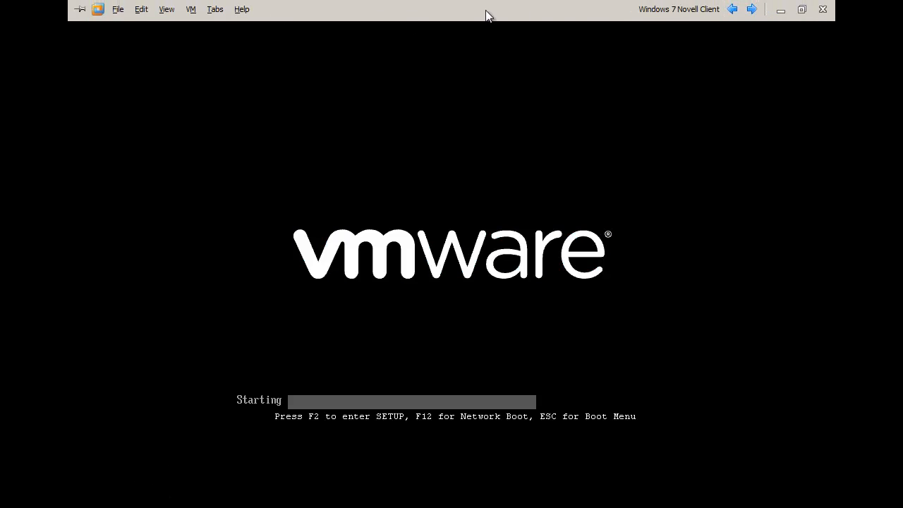
click(750, 10)
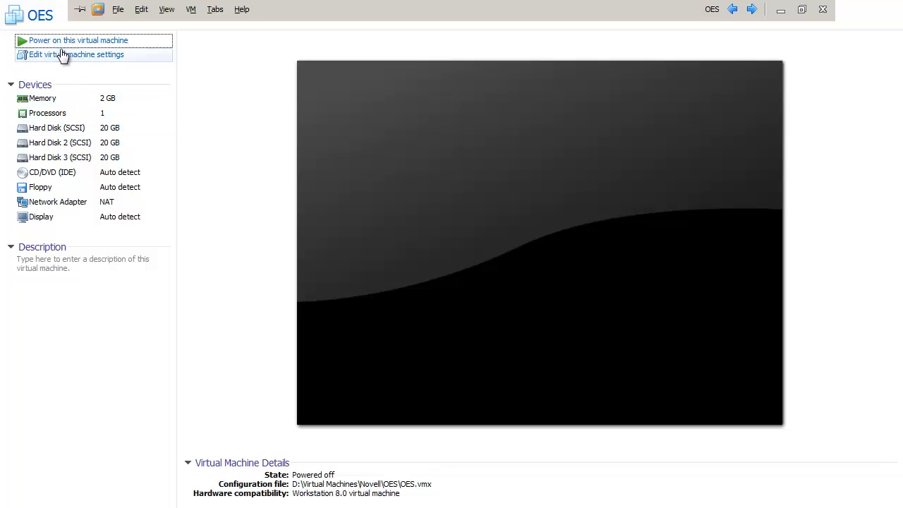
click(60, 41)
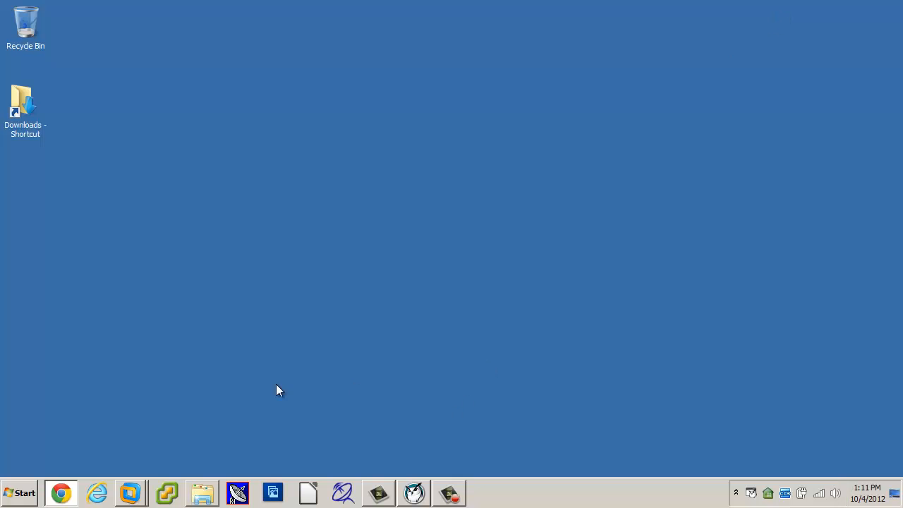
Deselect student L119-45 and broadcast the teacher's screen to all 16 student machines.
click(414, 492)
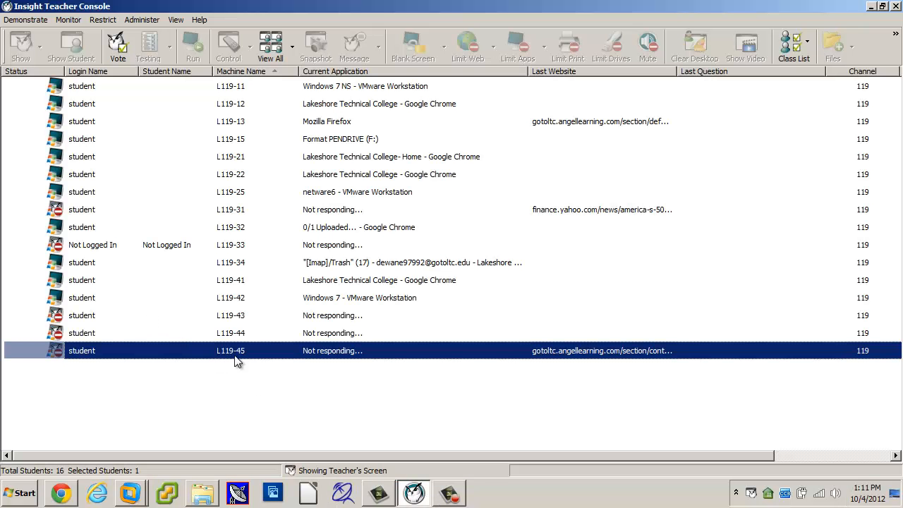
click(107, 392)
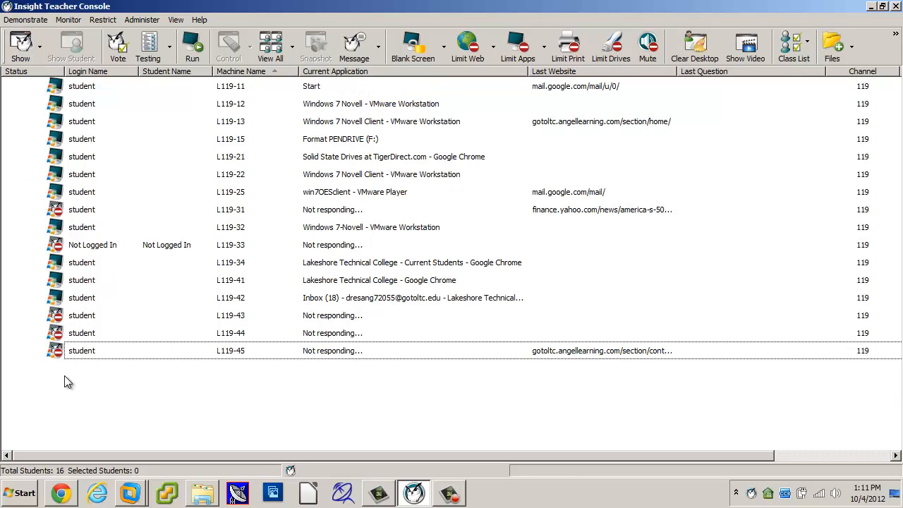
click(21, 46)
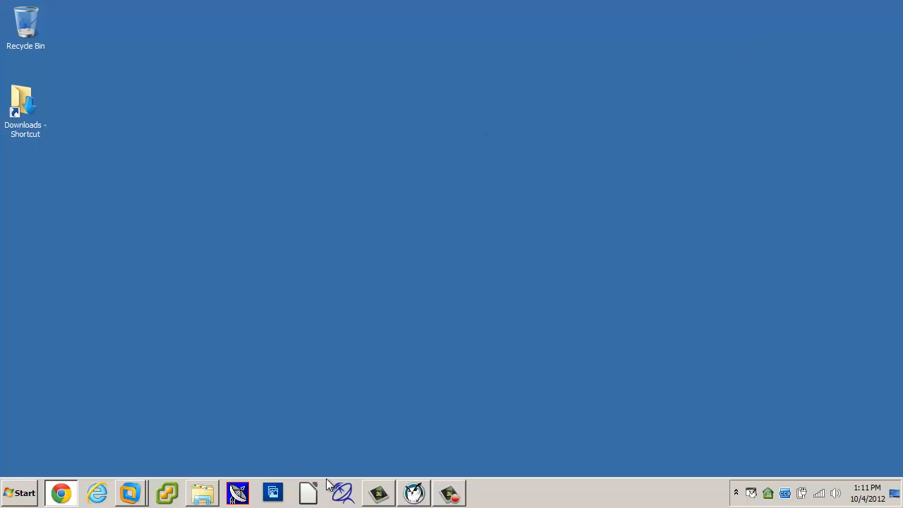
Cycle the VM tabs back to the Windows 7 Novell Client desktop.
mouse_move(129, 493)
click(116, 464)
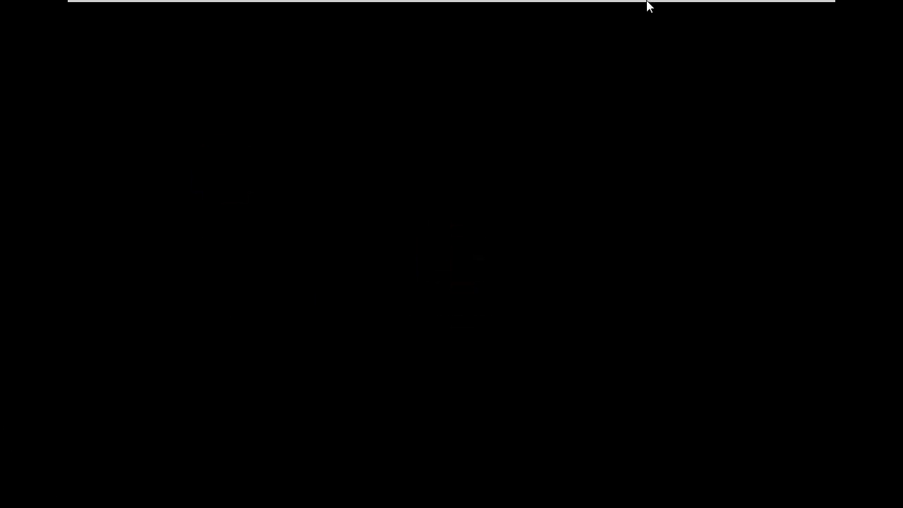
mouse_move(715, 7)
click(752, 10)
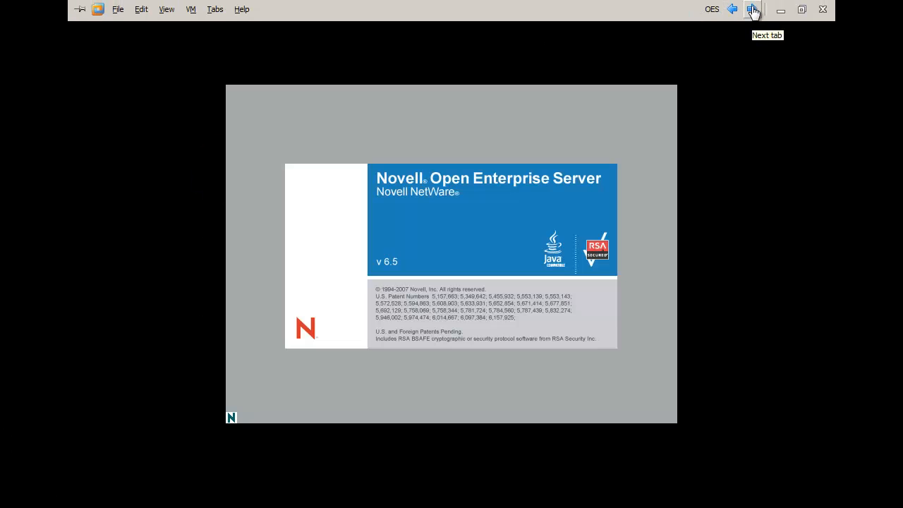
click(753, 10)
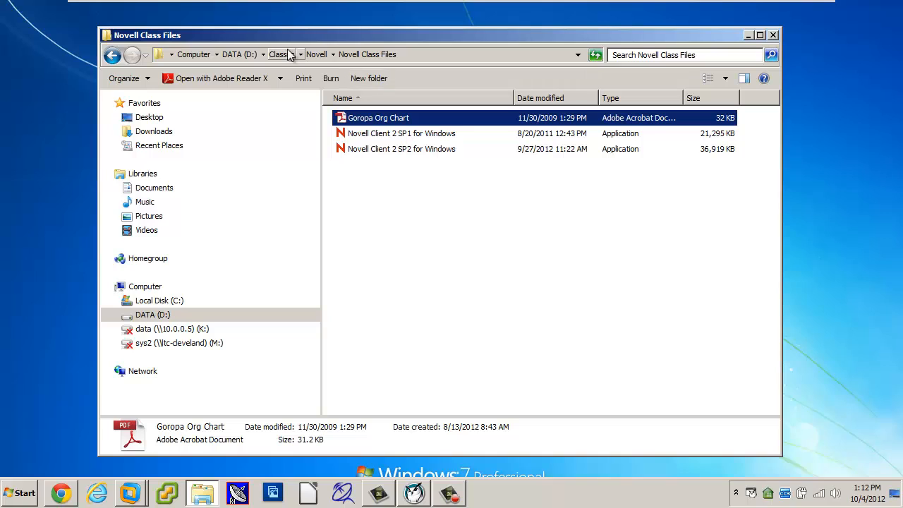
Open the Goropa Org Chart PDF in Adobe Reader and maximize the window.
double_click(386, 123)
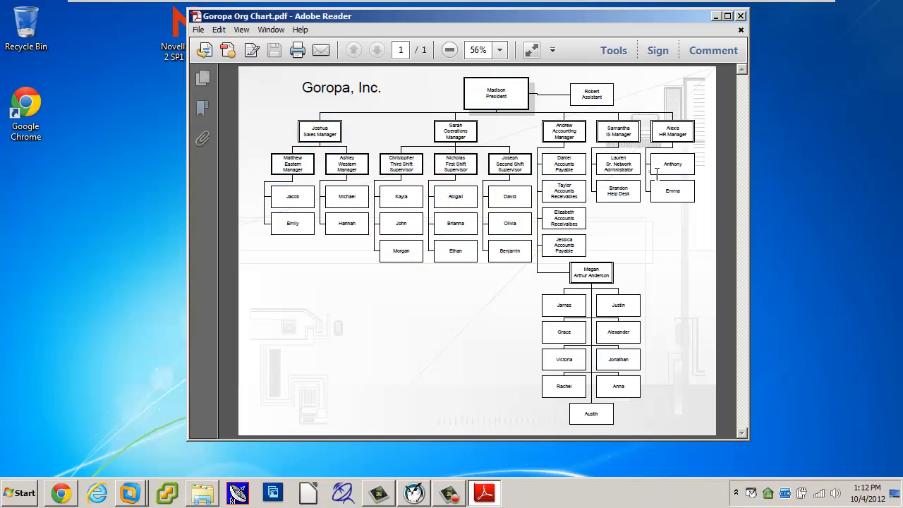
click(727, 16)
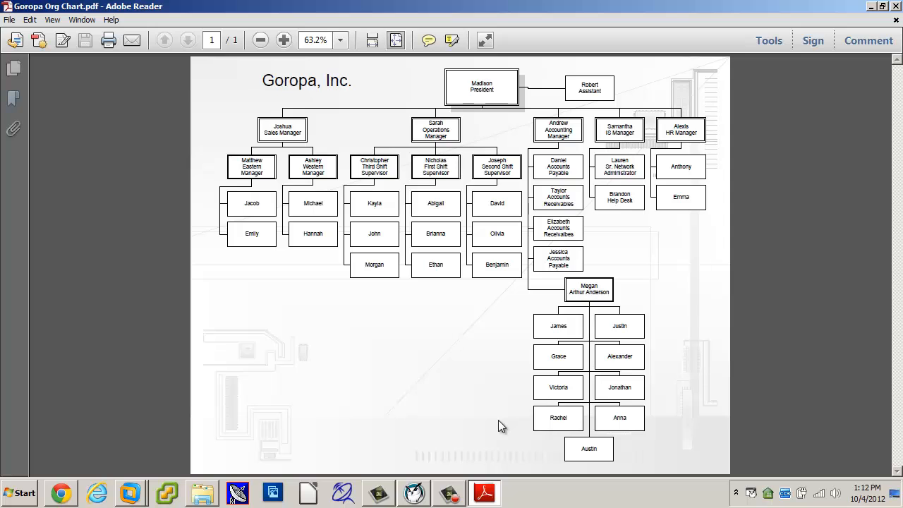
Rediscover students twice with F5, then show the teacher's screen to the 11 machines.
click(413, 492)
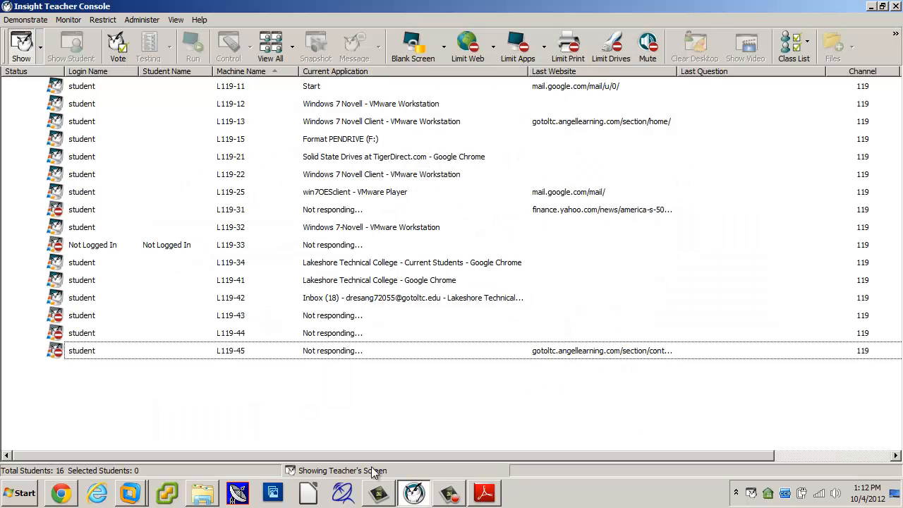
key(F5)
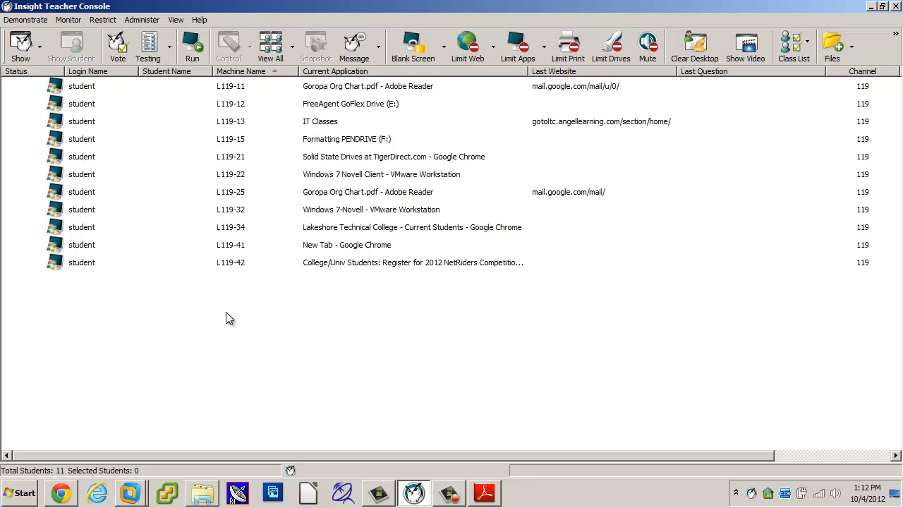
key(F5)
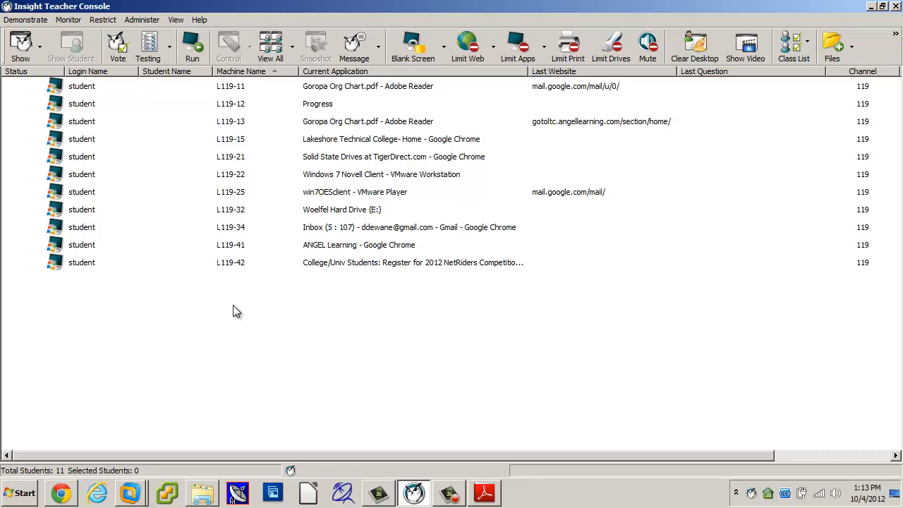
click(22, 51)
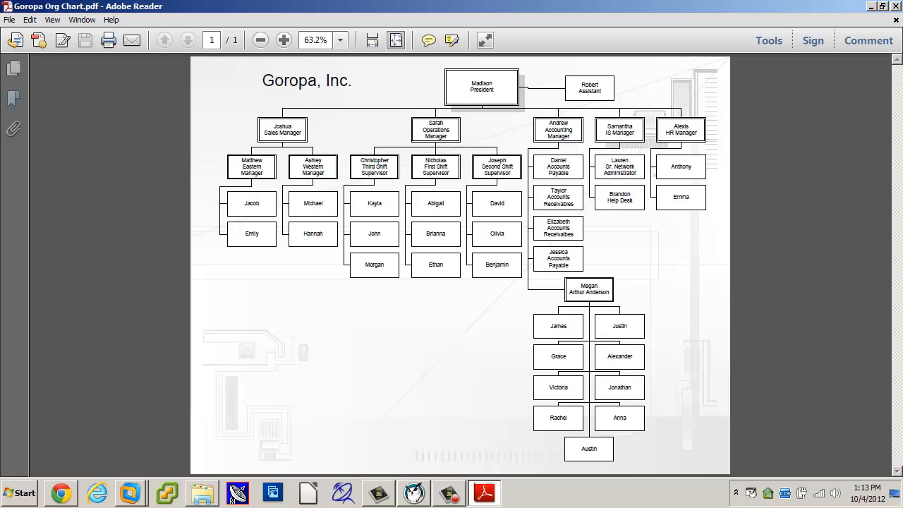
key(alt+Tab)
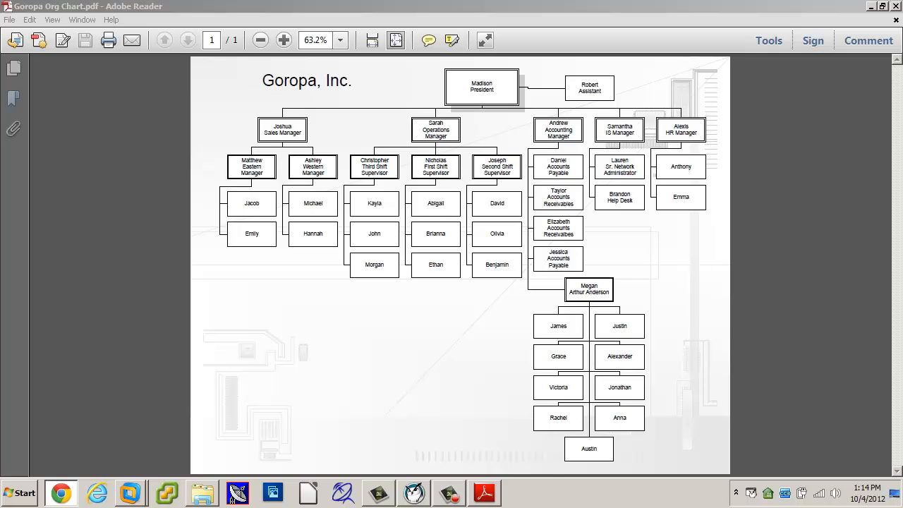
Move the reader aside, launch Chrome and open the server's Management Services page.
drag(717, 10, 902, 10)
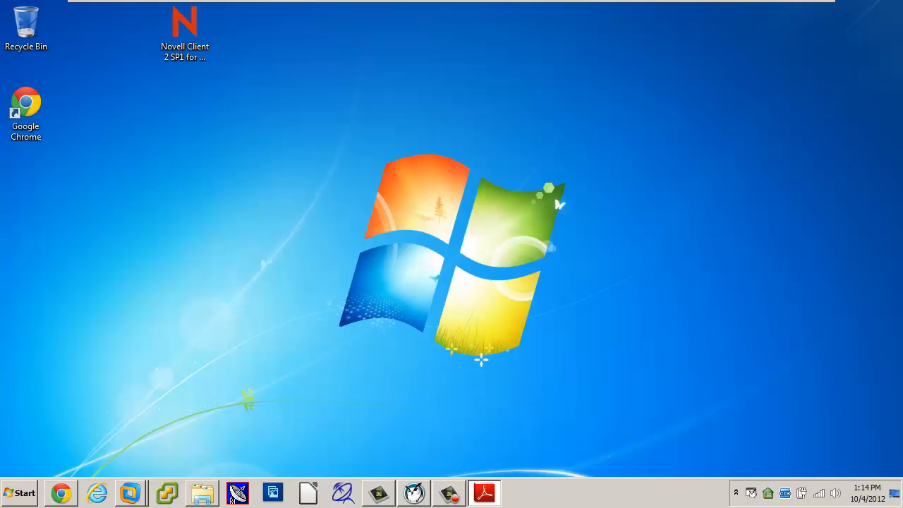
key(alt+Tab)
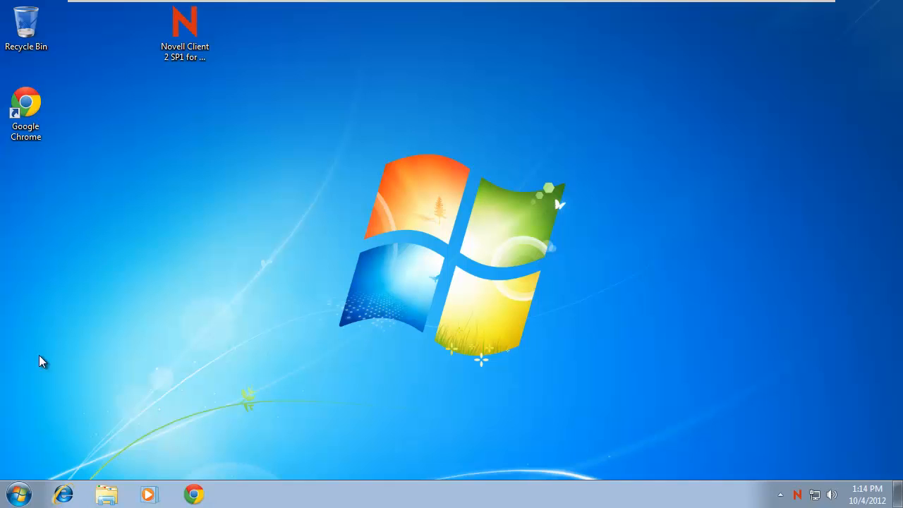
click(193, 494)
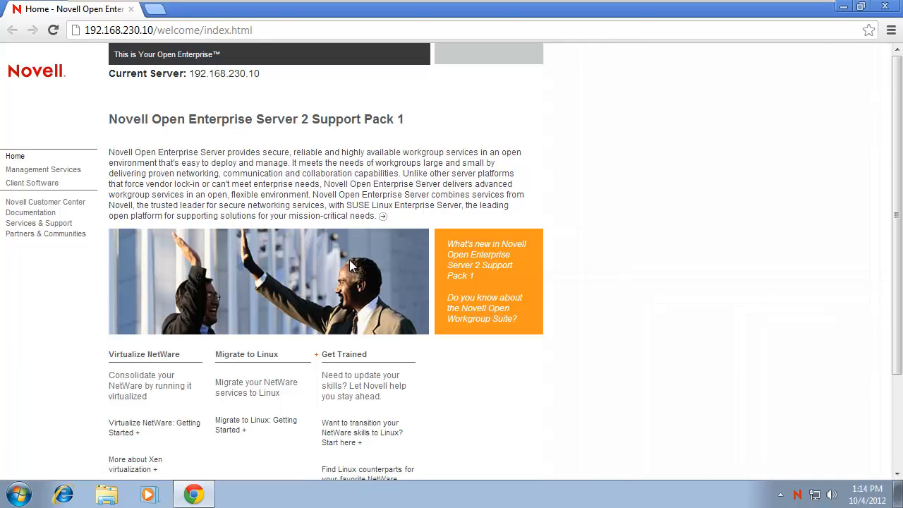
click(43, 170)
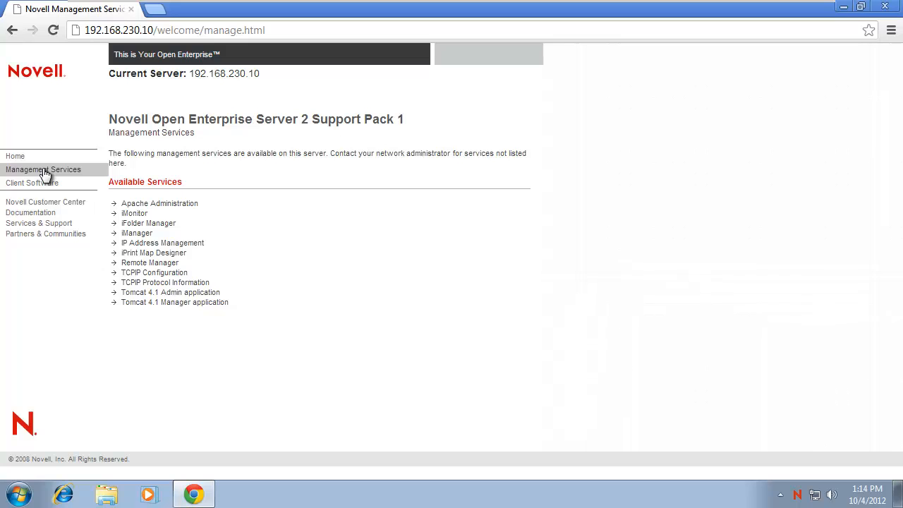
Open iManager past the certificate warning and log in with the admin password.
click(134, 231)
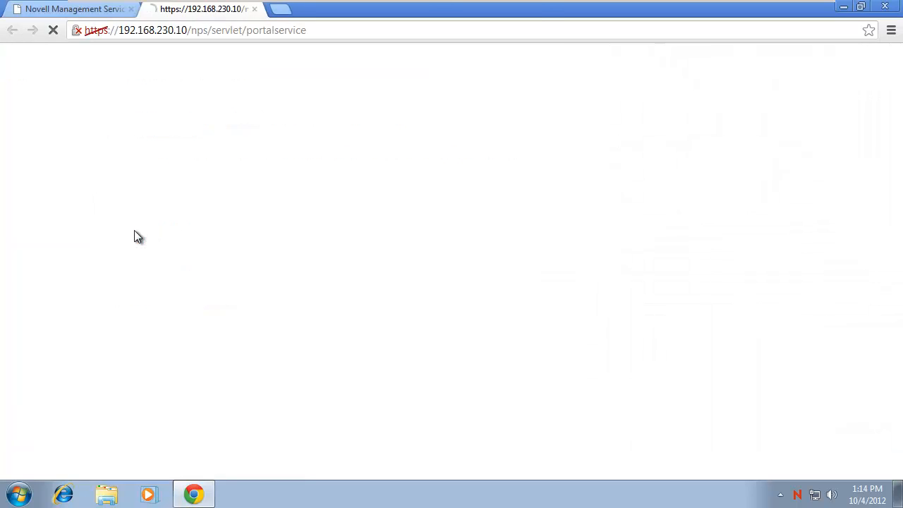
click(275, 221)
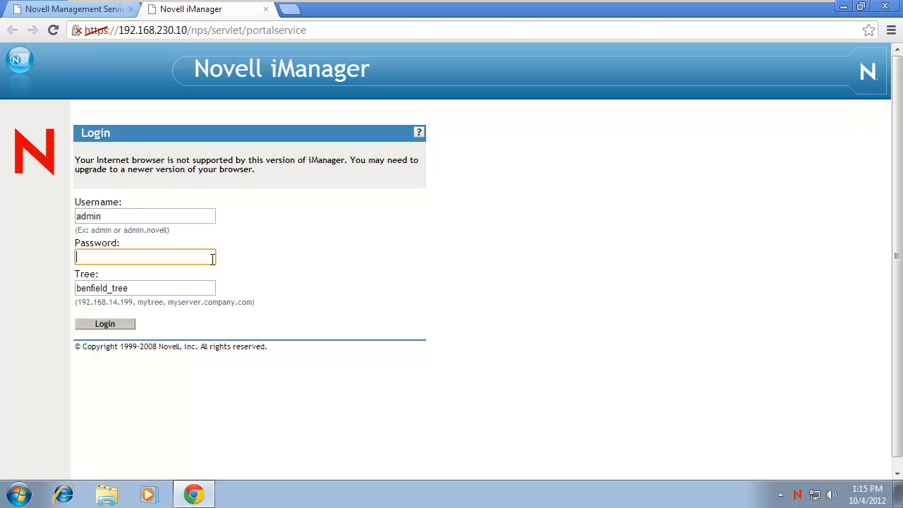
text(novell)
key(Return)
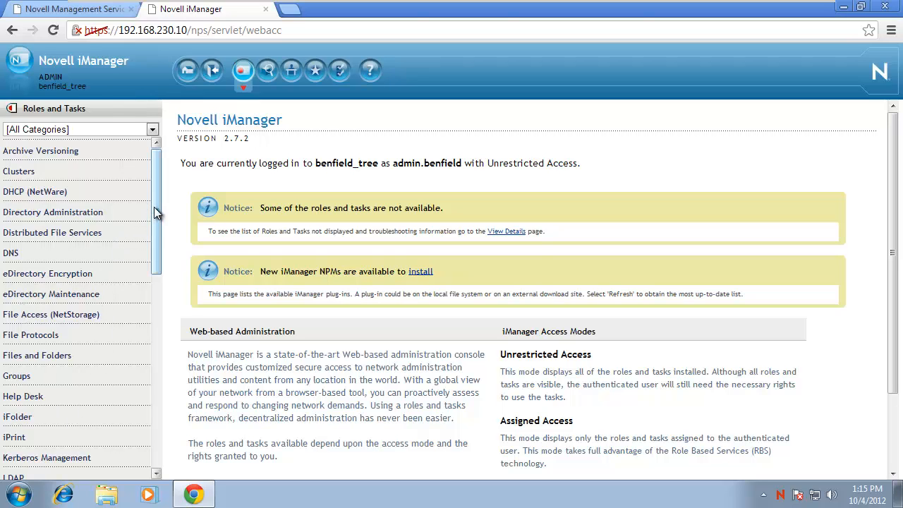
Browse the object tree and list Goropa's Groups, HR and IS containers.
mouse_move(154, 206)
mouse_down()
mouse_move(152, 289)
mouse_move(148, 197)
mouse_up()
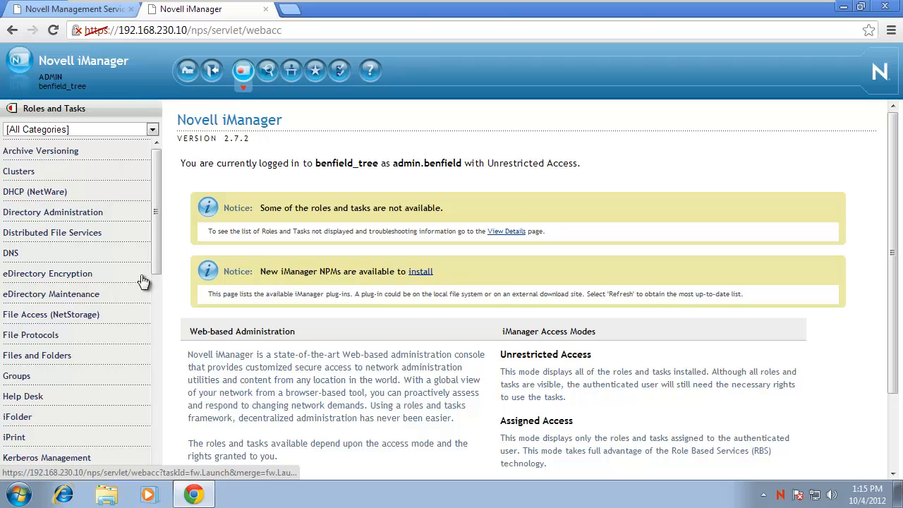
drag(157, 249, 149, 448)
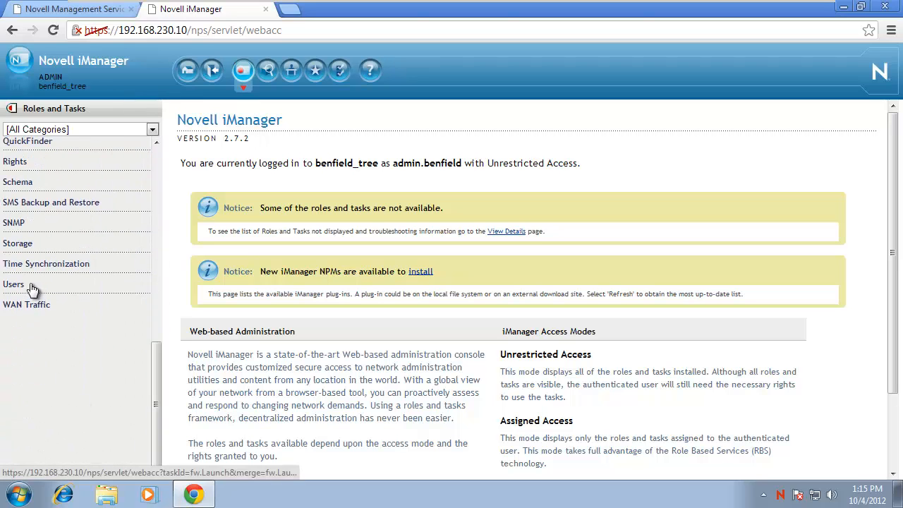
click(268, 73)
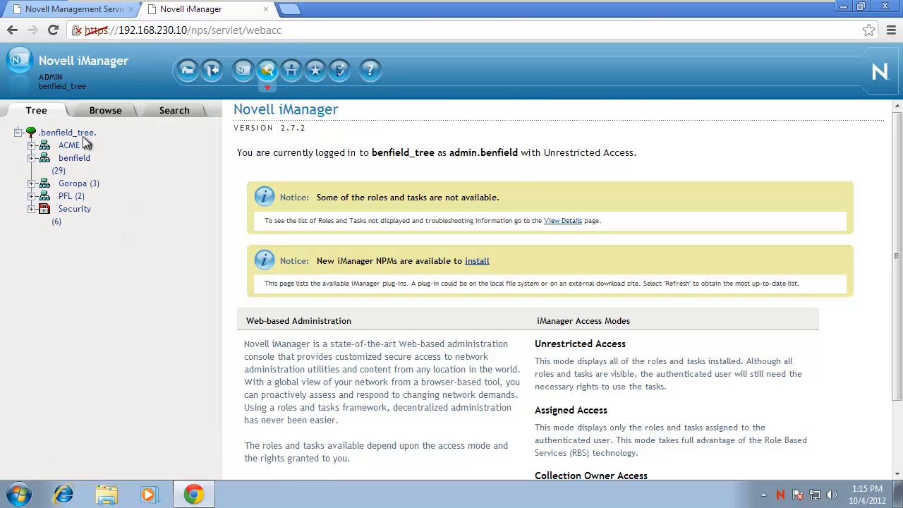
click(73, 185)
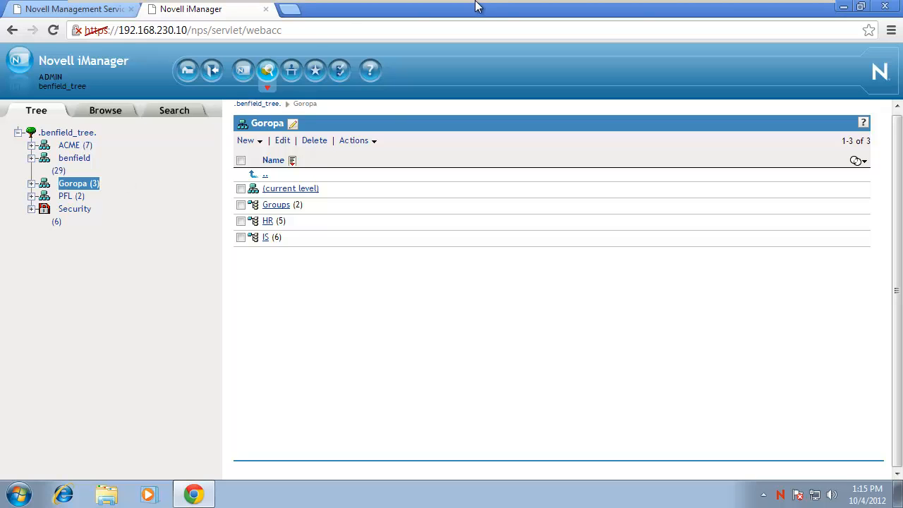
Open the VM menu and dismiss it without choosing anything.
mouse_move(419, 4)
click(191, 10)
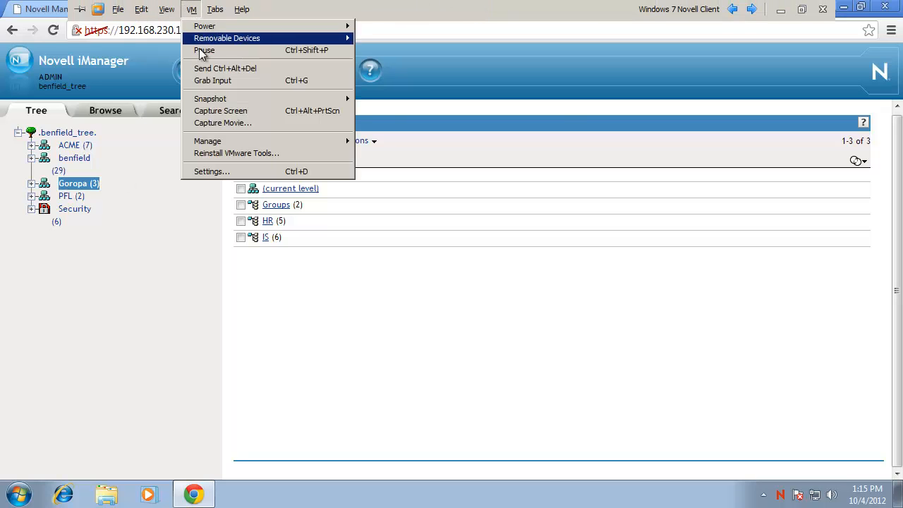
mouse_move(206, 100)
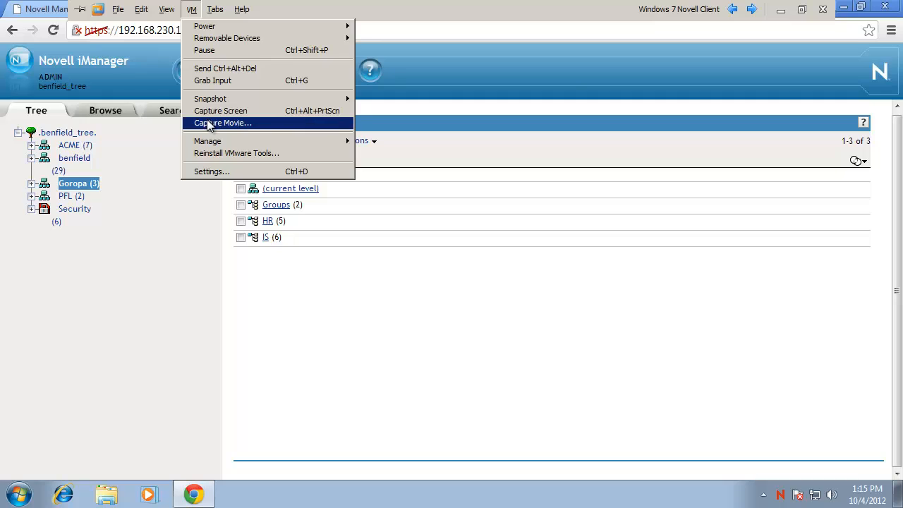
click(172, 265)
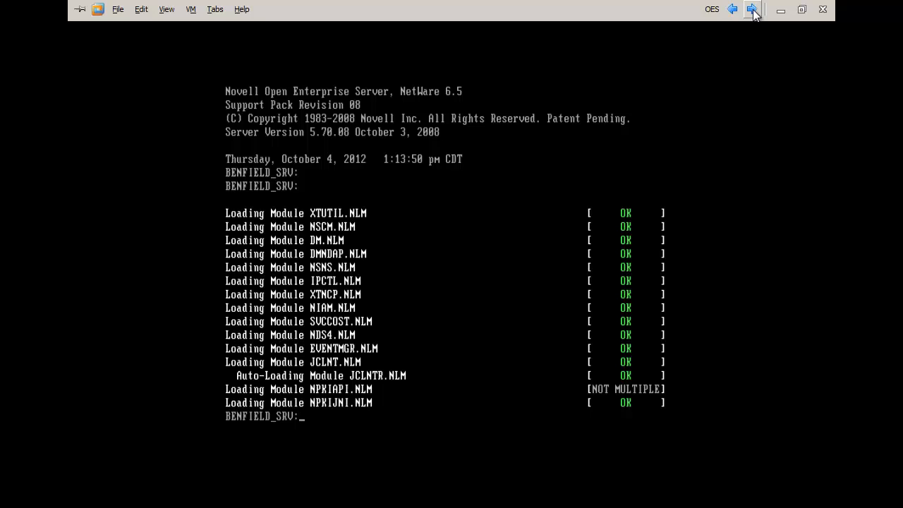
Revert the OES virtual machine to its Pre-users snapshot via Snapshot Manager.
click(751, 8)
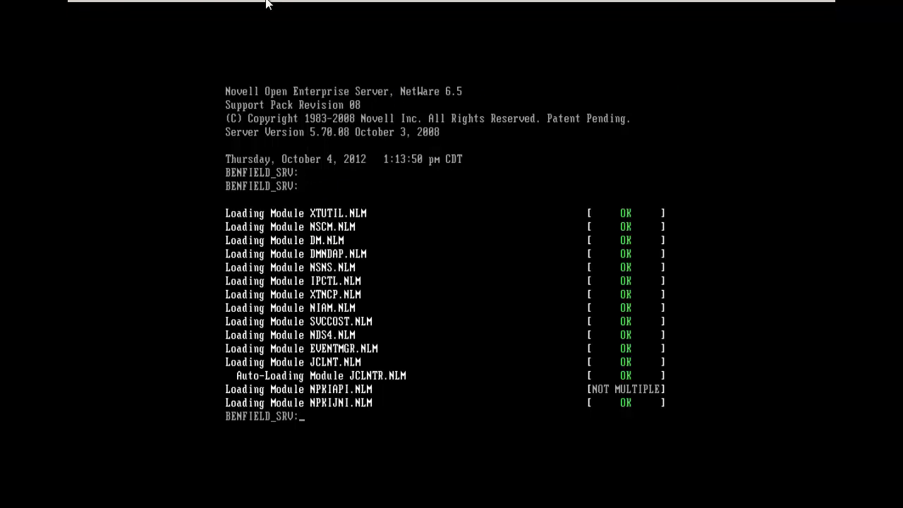
click(193, 12)
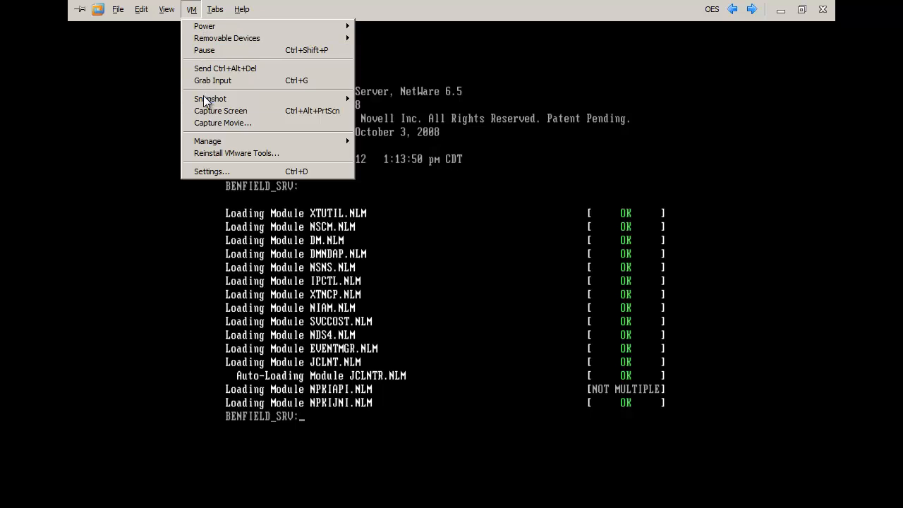
mouse_move(207, 99)
click(435, 129)
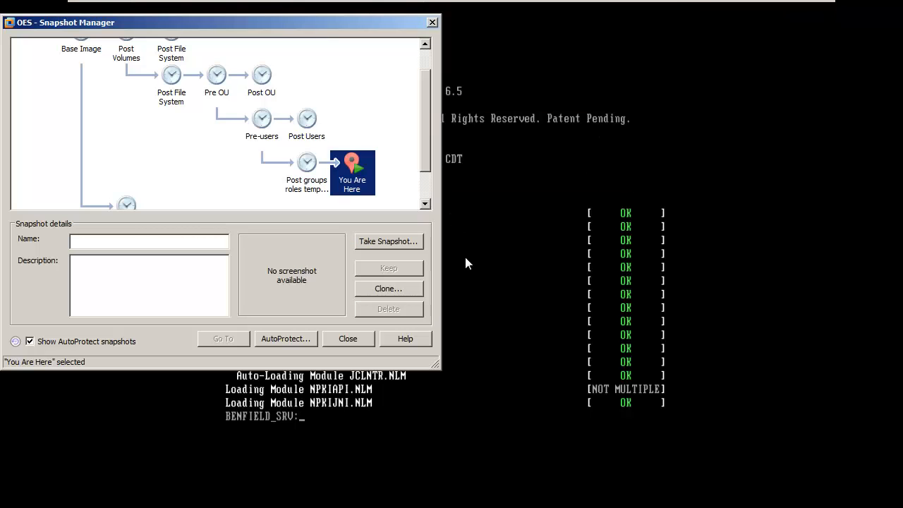
click(262, 126)
click(236, 340)
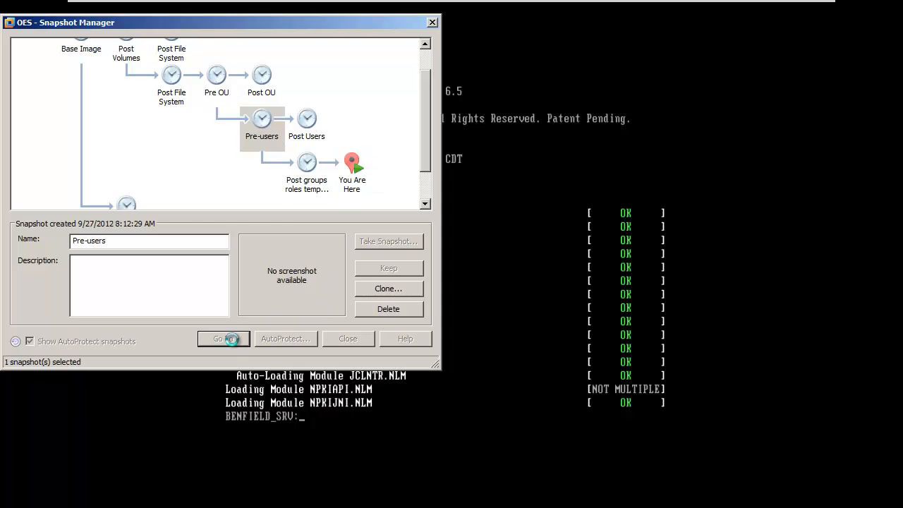
click(226, 222)
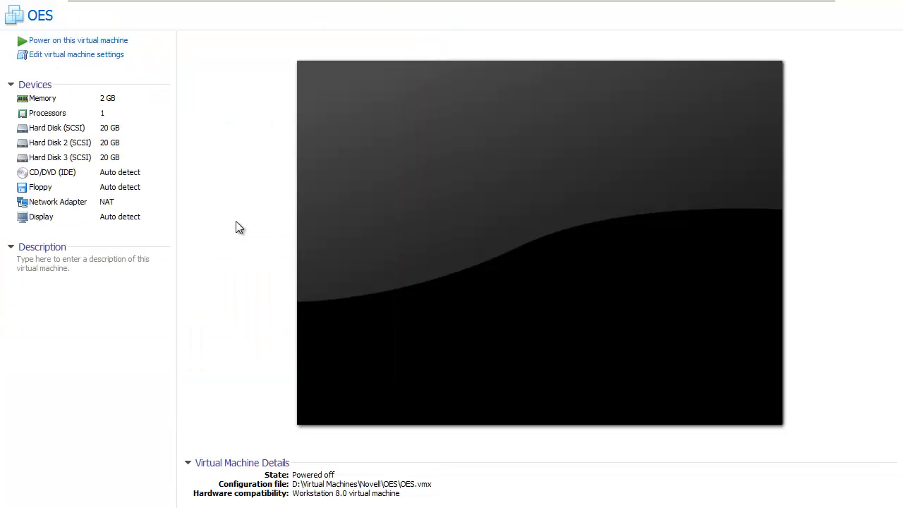
Power on the restored OES virtual machine.
click(99, 41)
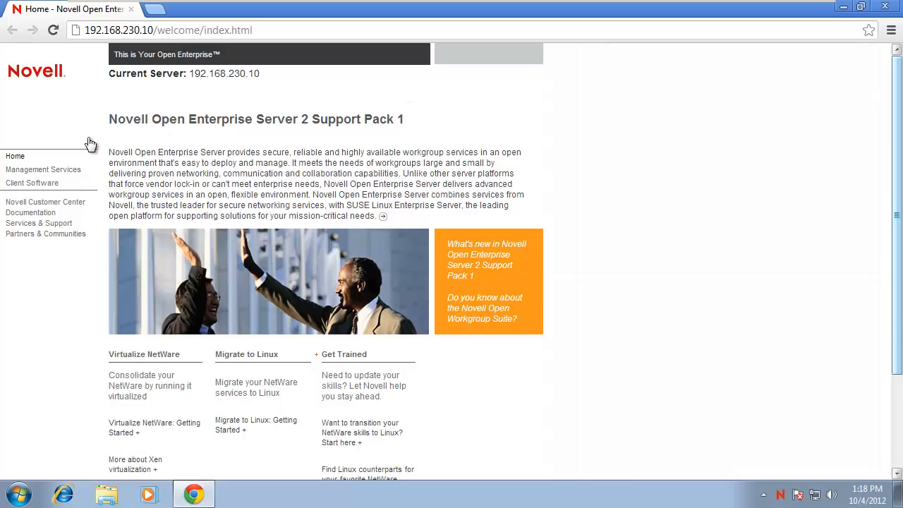
Launch iManager from Management Services, bypass the SSL warning, and log in with the admin password.
click(64, 172)
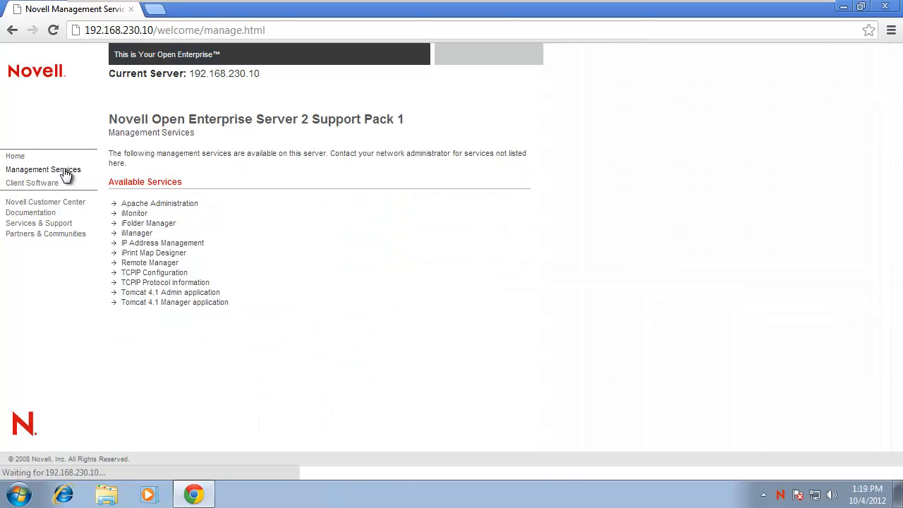
click(142, 236)
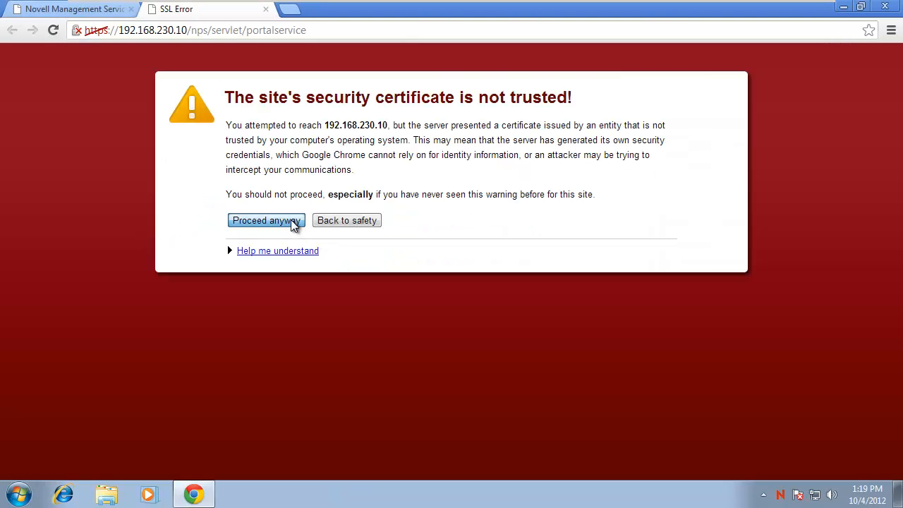
click(294, 223)
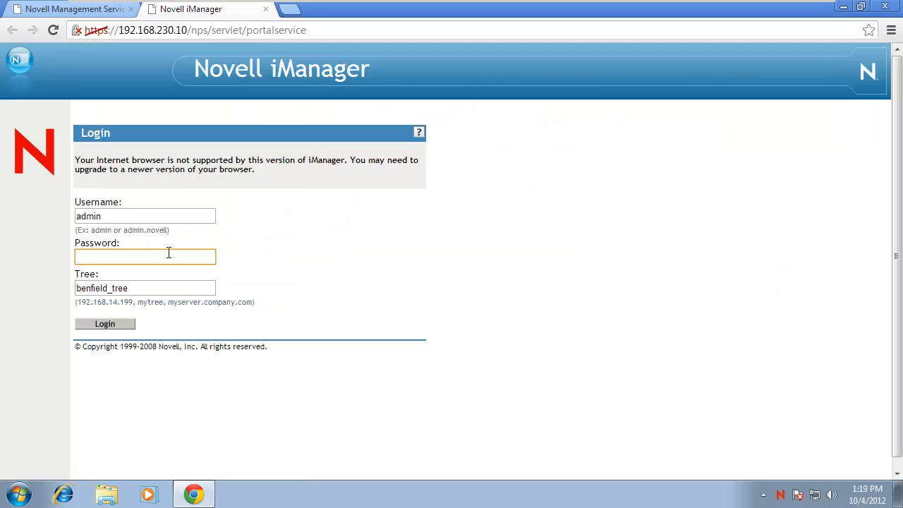
text(••••••)
key(Return)
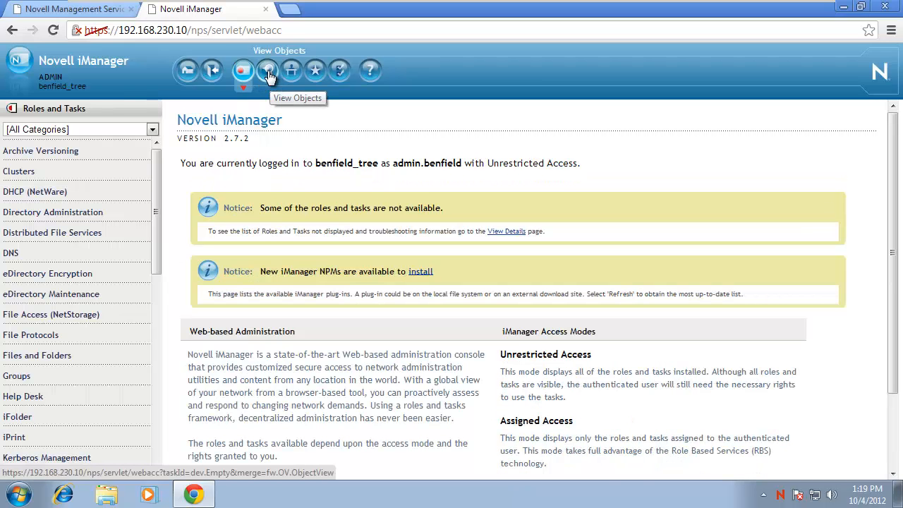
Browse directory objects to list the benfield_tree root: ACME, benfield, PFL and Security.
click(268, 76)
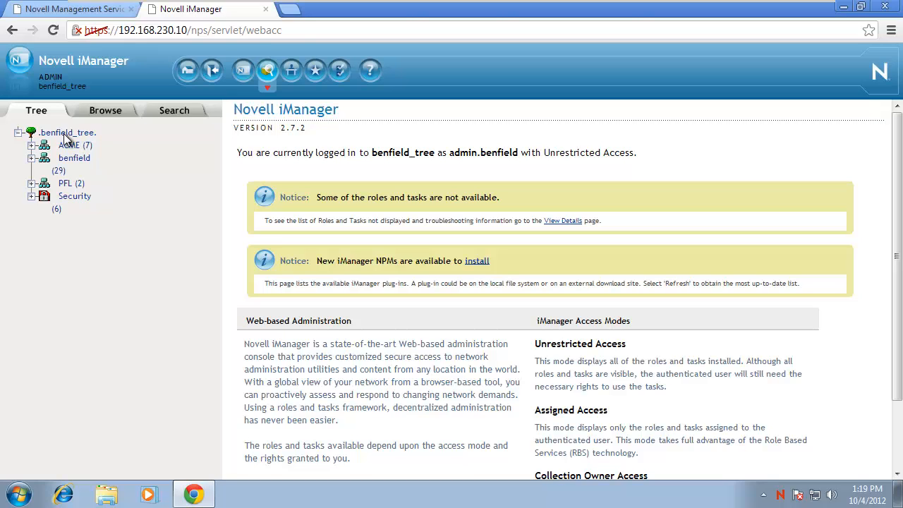
click(65, 134)
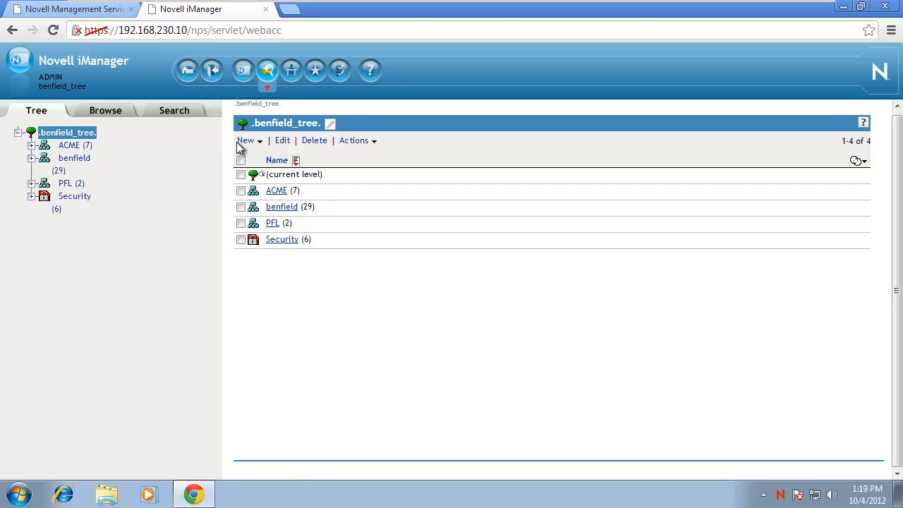
Create an Organization object named Goropa in the tree root and open it.
click(248, 141)
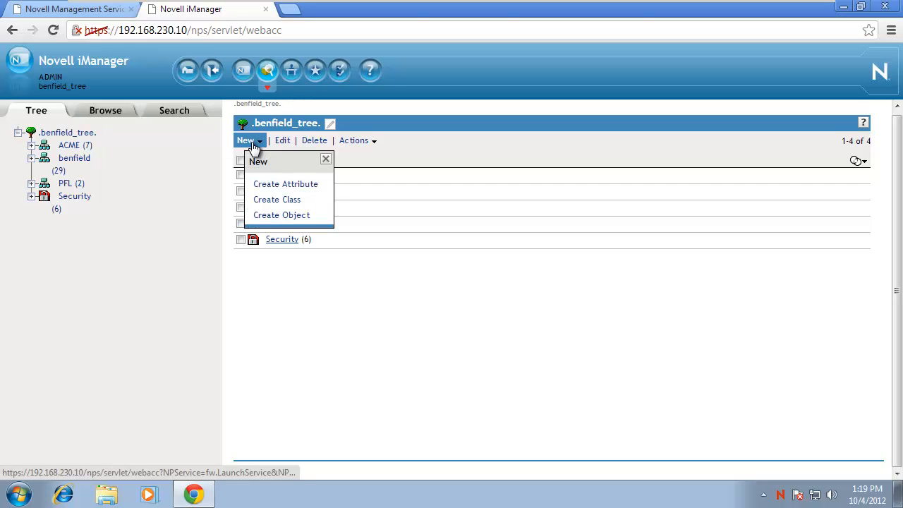
click(259, 216)
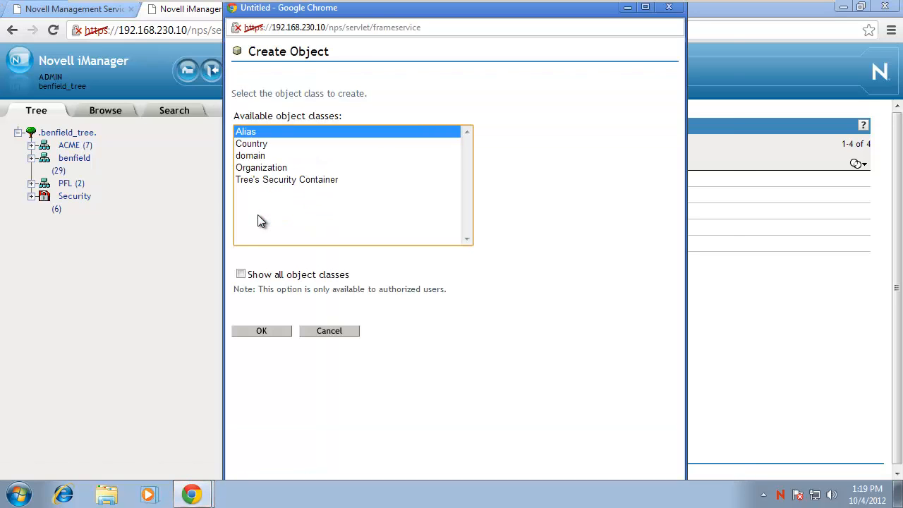
click(260, 171)
click(266, 333)
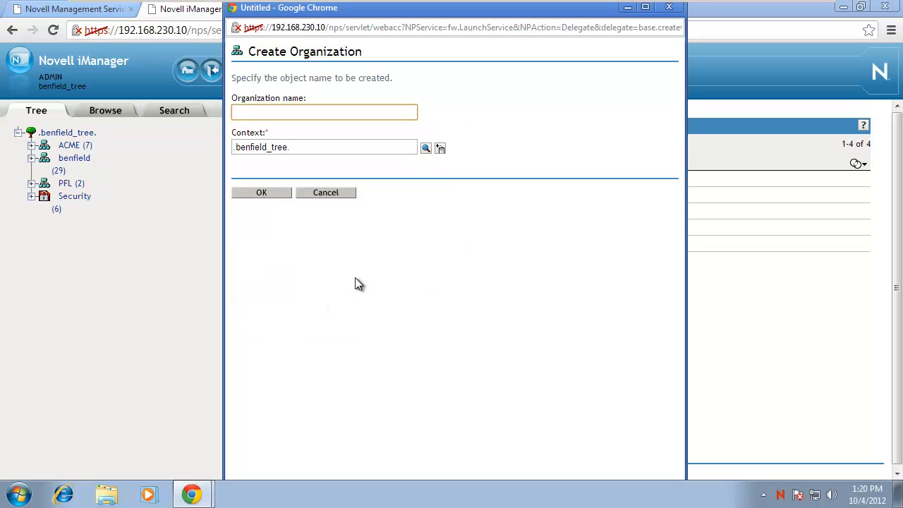
text(Goro)
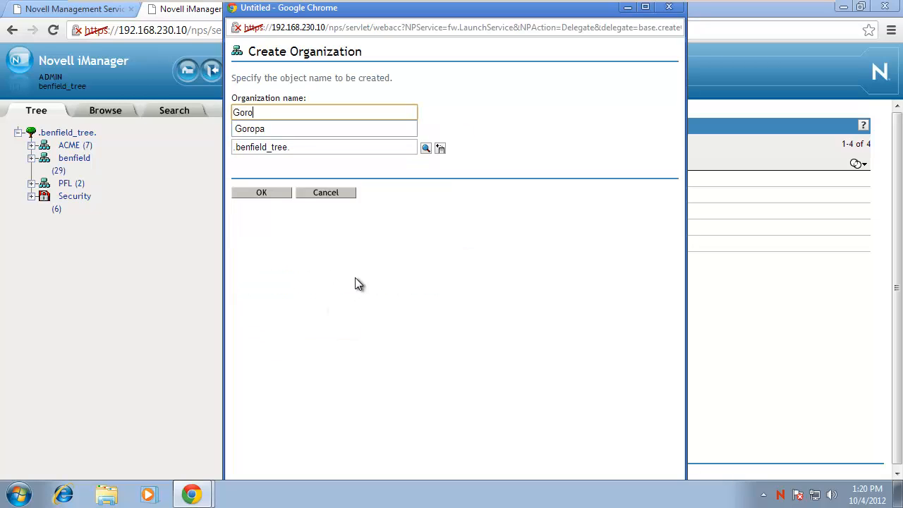
text(pa)
key(Return)
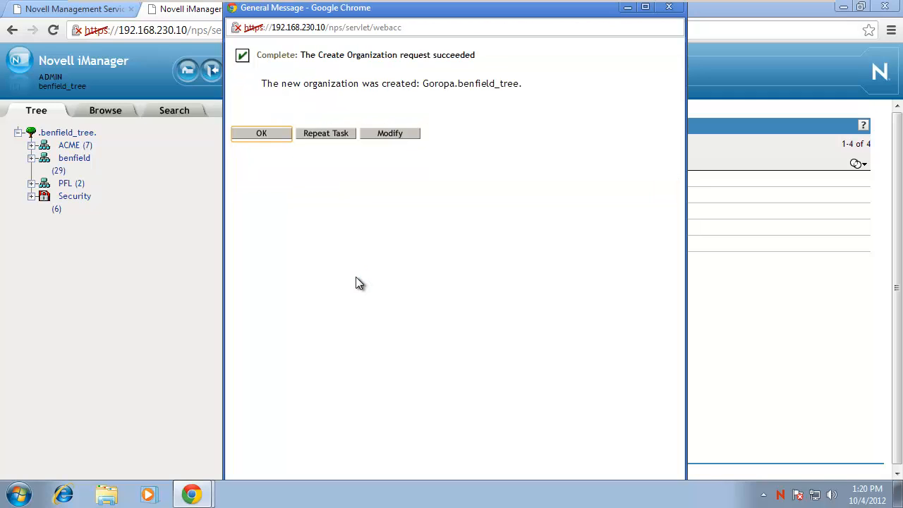
click(284, 133)
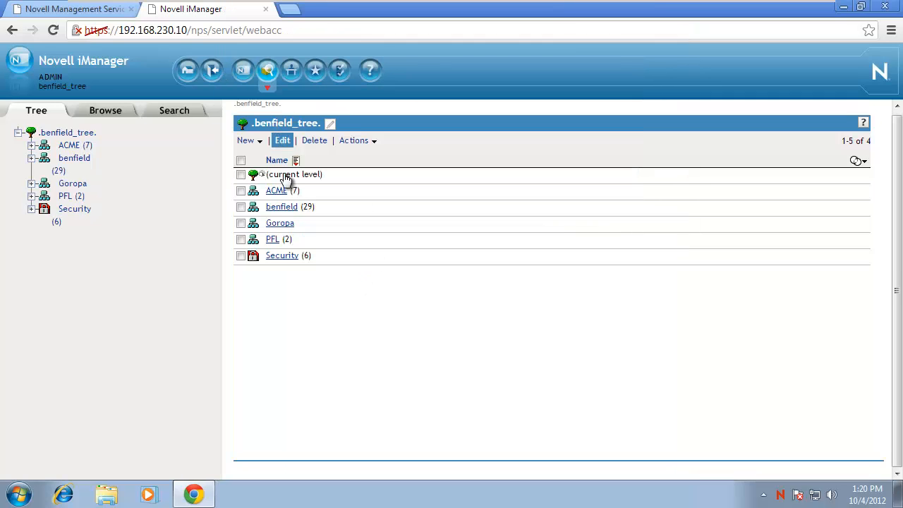
click(282, 223)
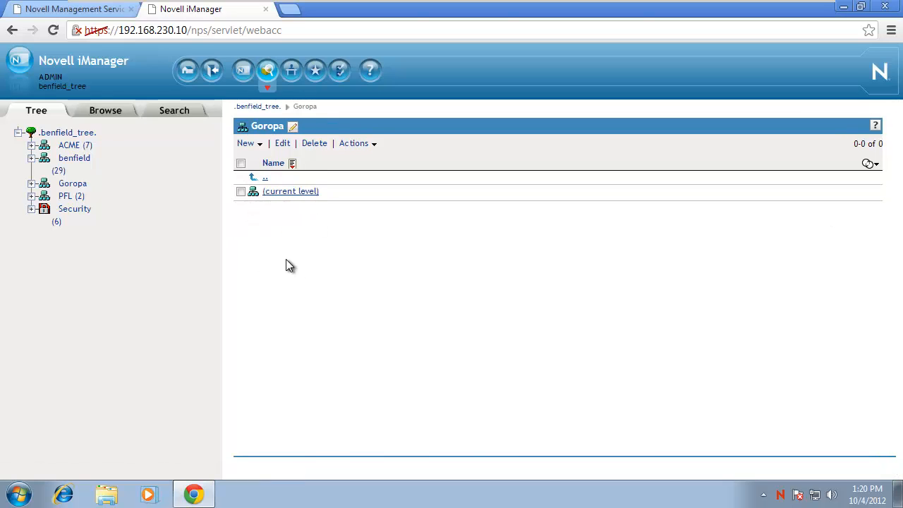
click(65, 196)
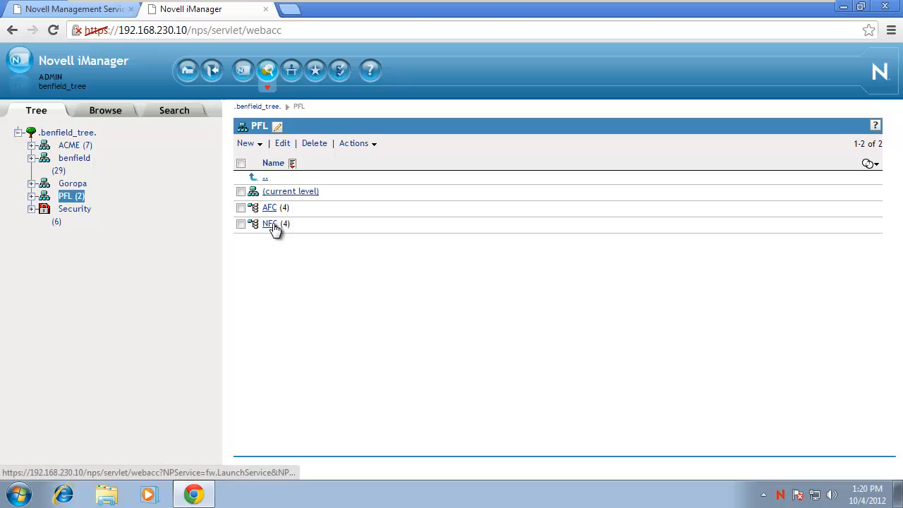
click(73, 185)
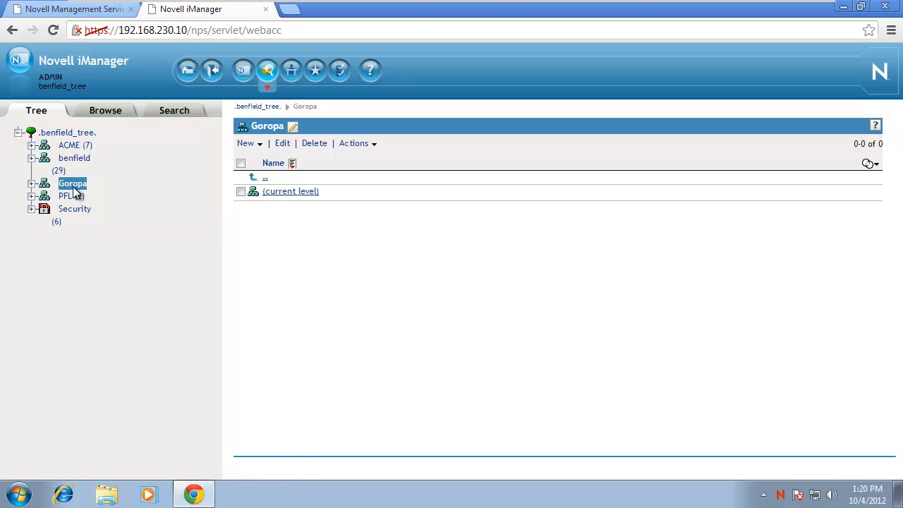
Create organizational units HR and IS inside Goropa using Repeat Task.
click(254, 144)
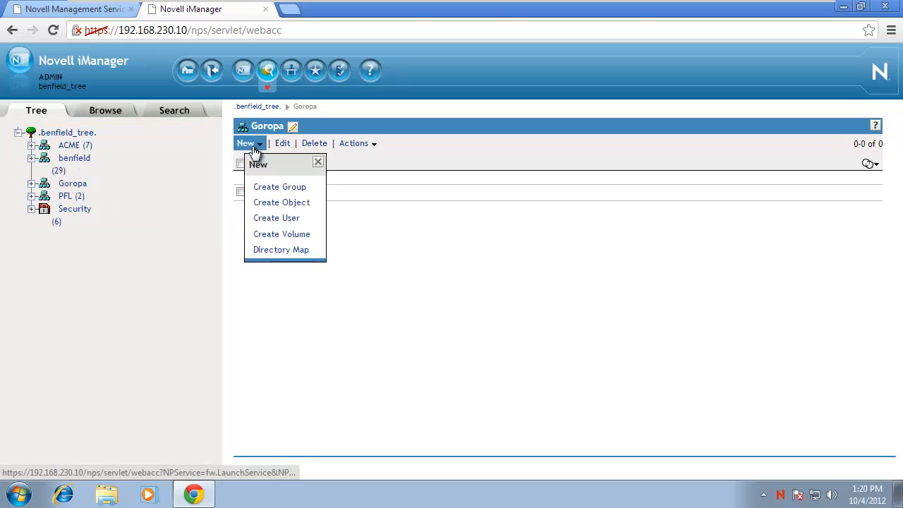
click(260, 203)
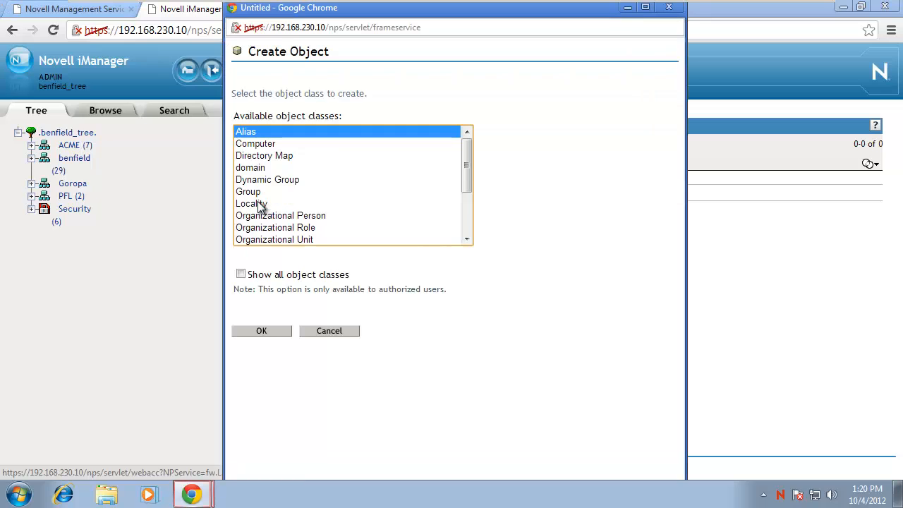
click(294, 241)
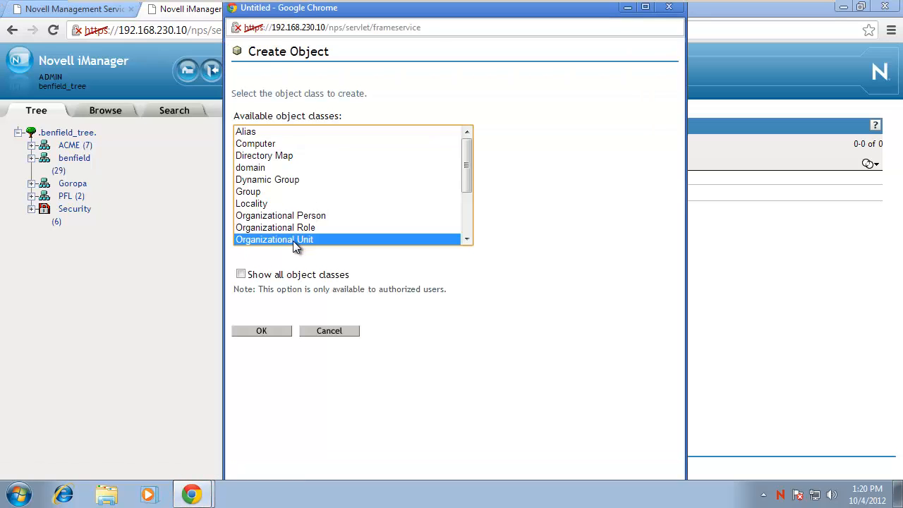
click(275, 331)
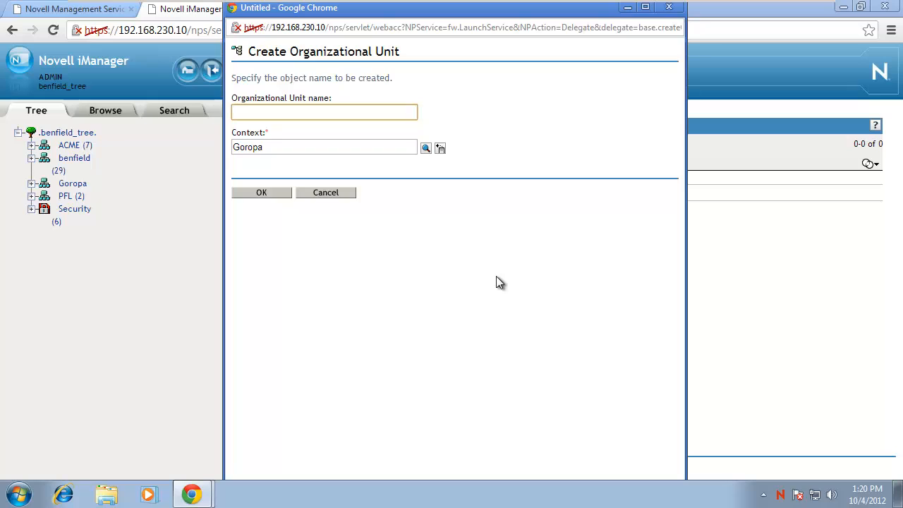
text(HR)
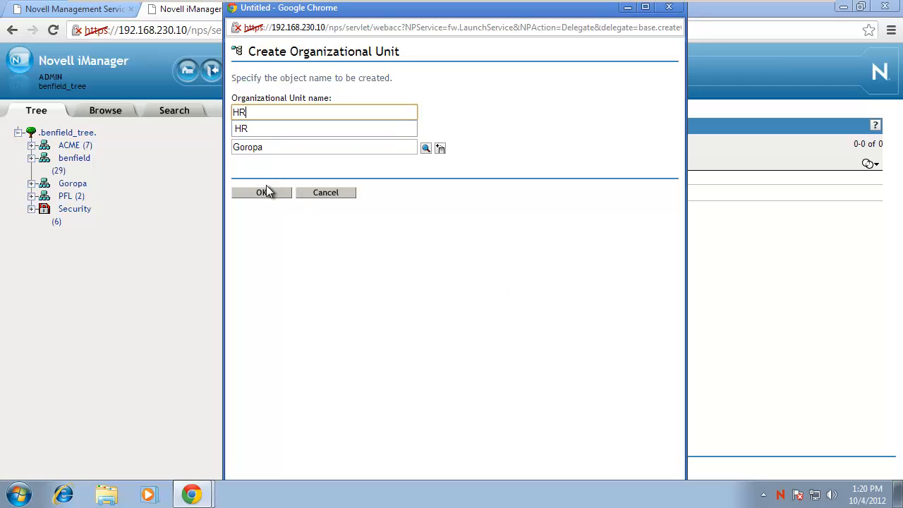
click(262, 194)
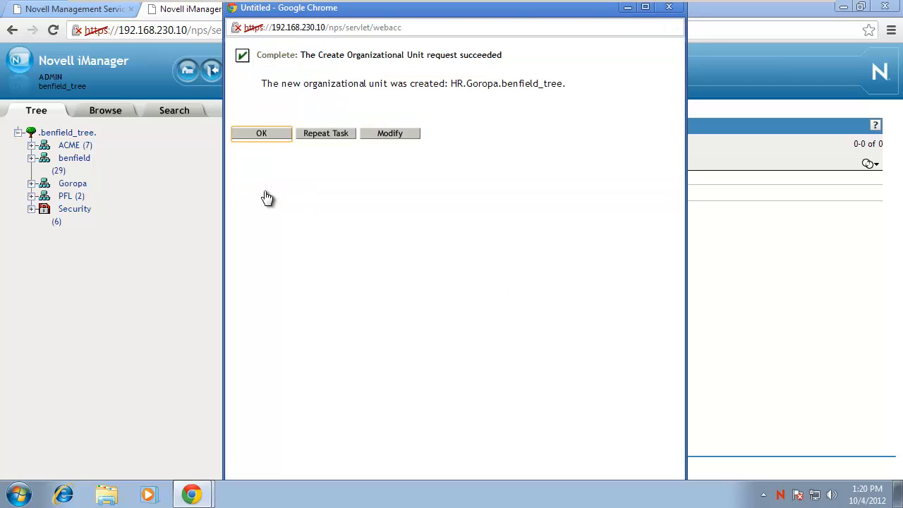
click(327, 135)
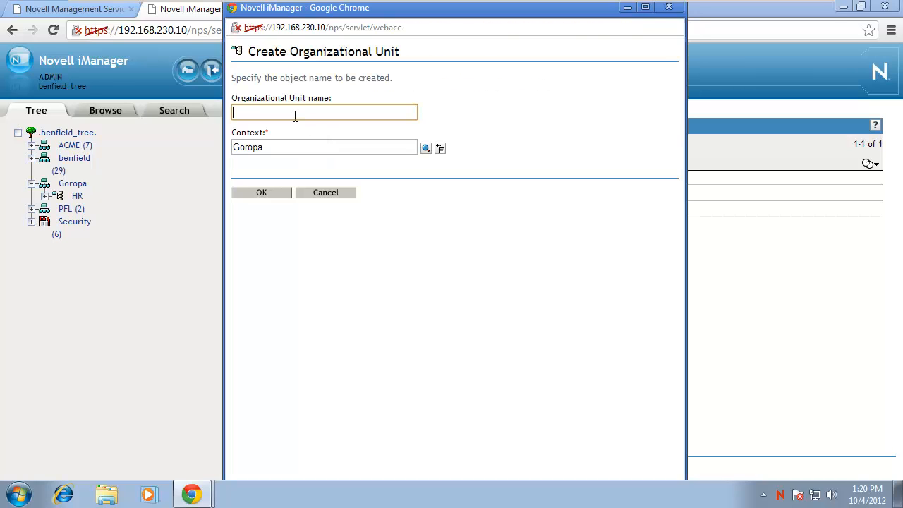
text(IS)
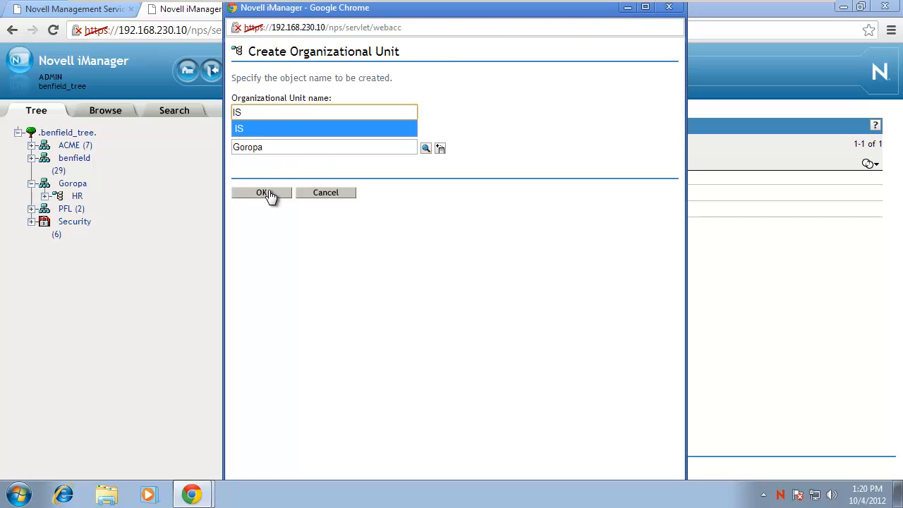
click(269, 195)
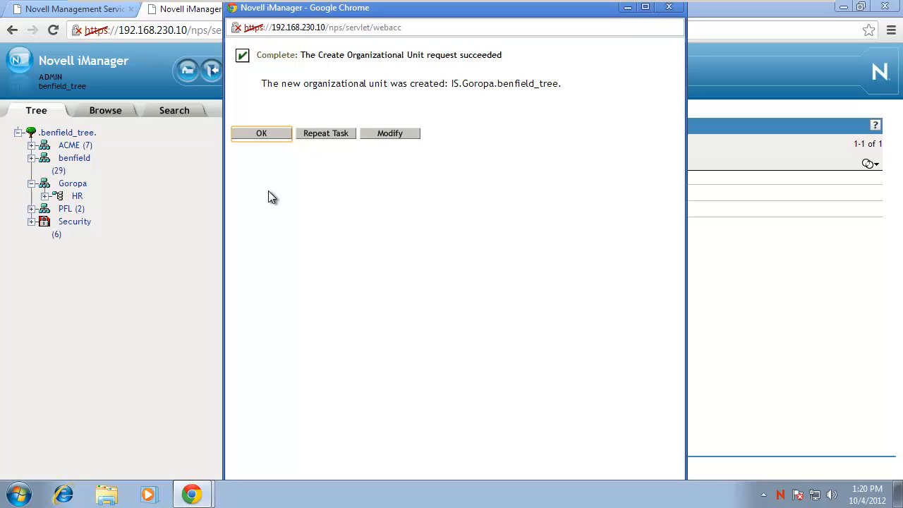
click(261, 134)
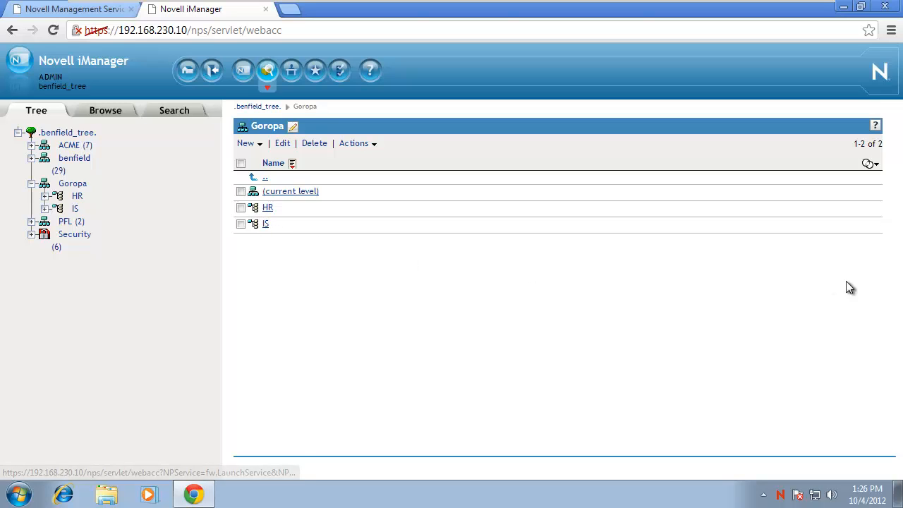
Open the IS container in Goropa and start creating a new user.
click(489, 501)
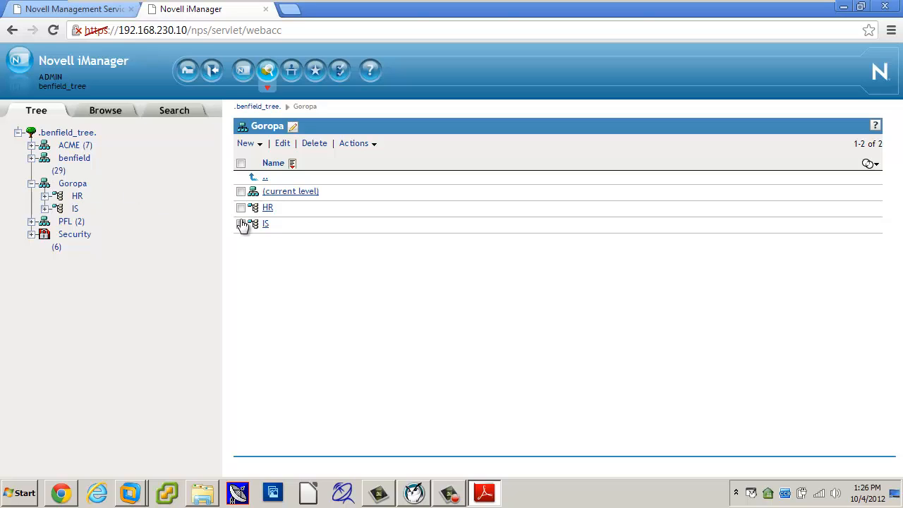
click(265, 227)
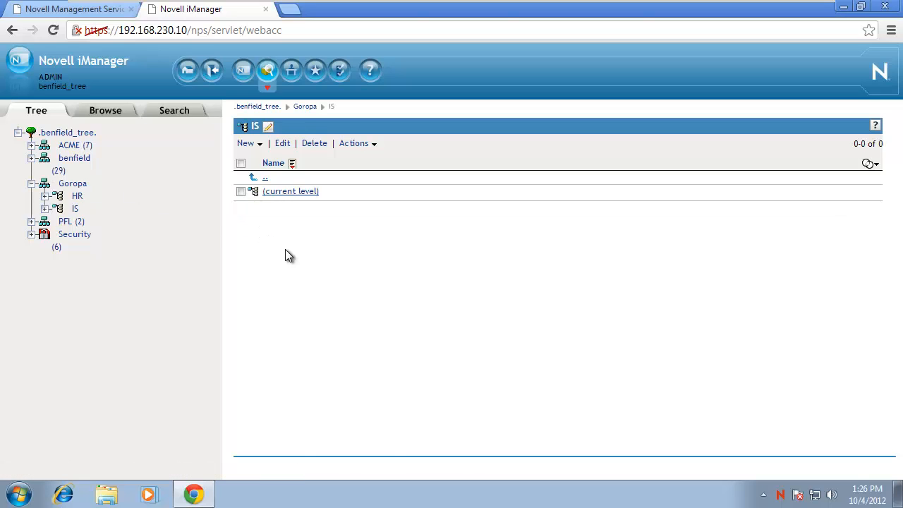
click(248, 148)
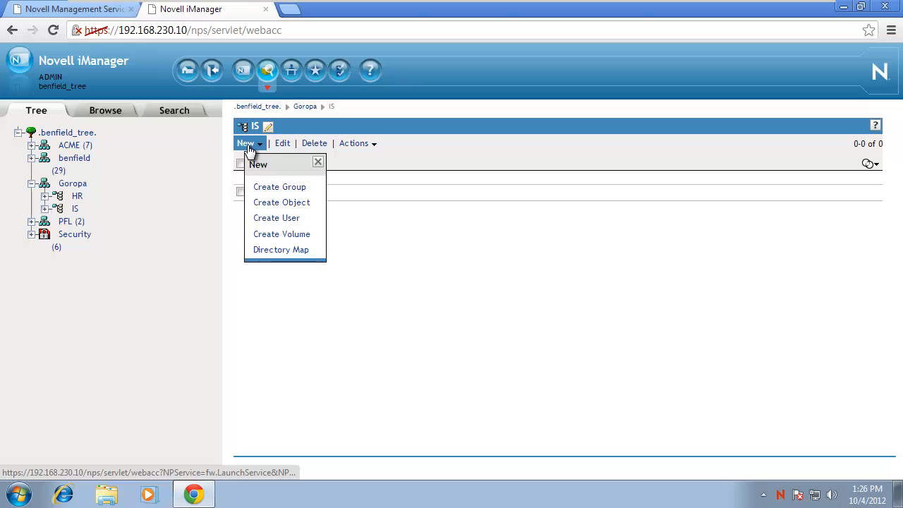
click(275, 218)
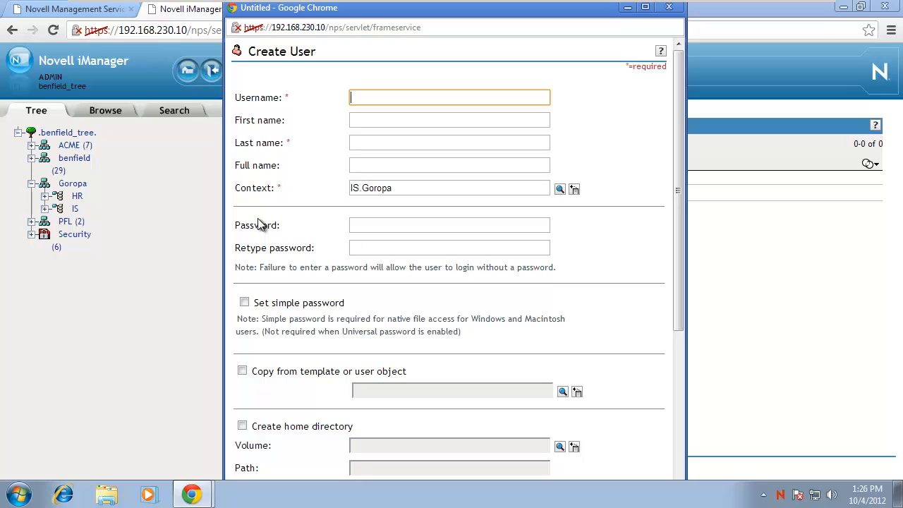
Enter the new user's username, first and last name, and password.
text(SamanthaB)
key(Tab)
text(A)
key(BackSpace)
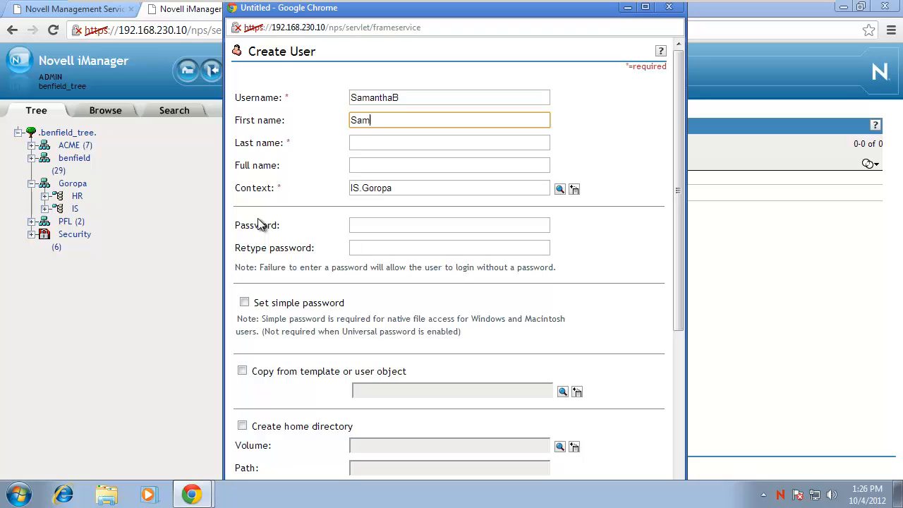
key(Tab)
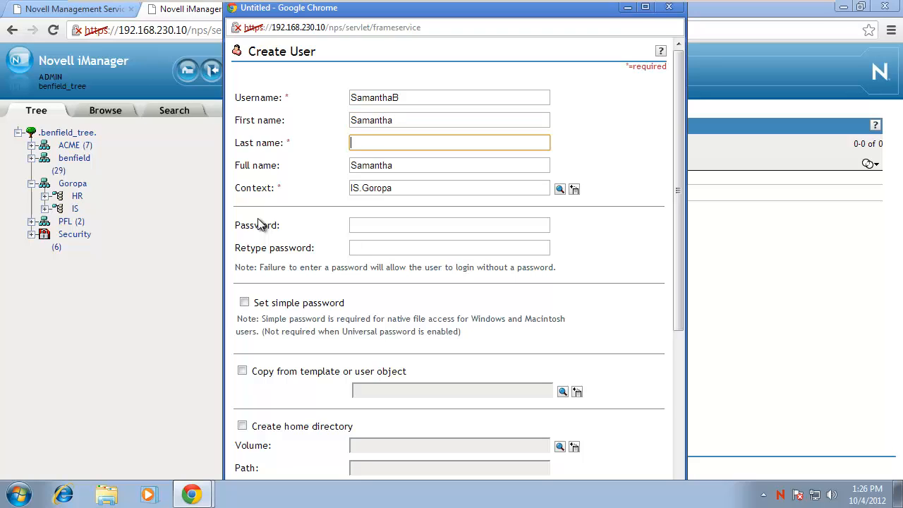
key(Tab)
key(Tab)
key(Tab)
key(Tab)
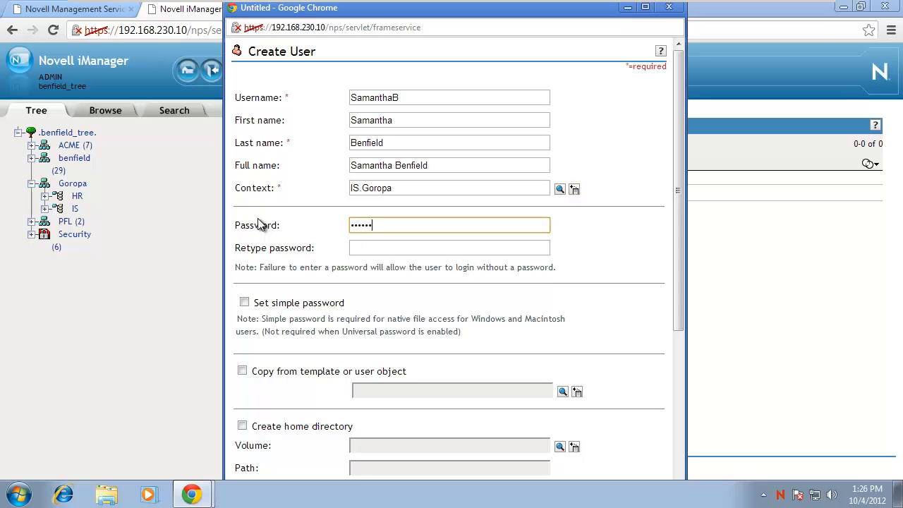
key(Tab)
text(novel)
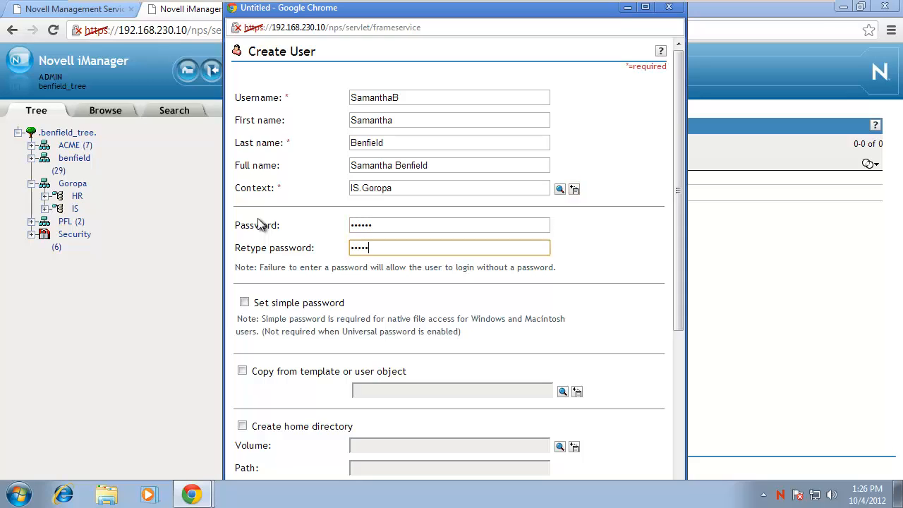
text(l)
Enable Set simple password and Create home directory for the user.
click(244, 303)
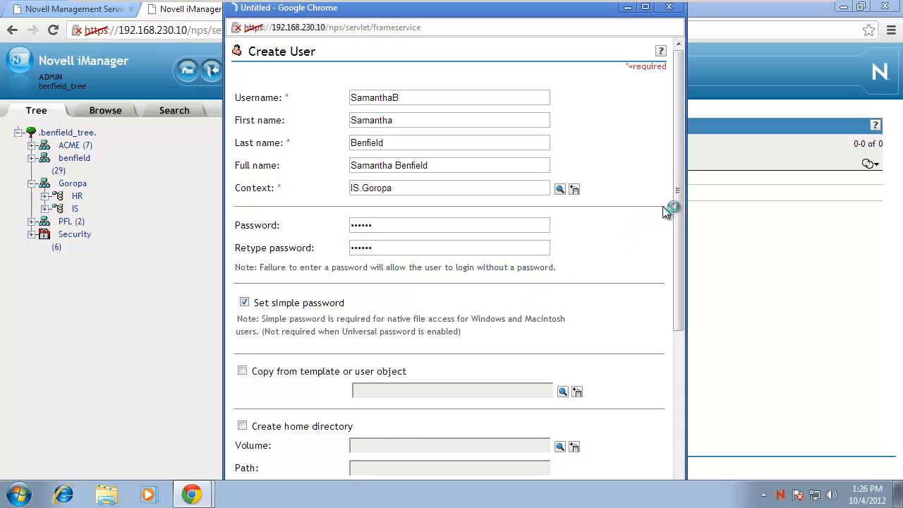
scroll(676, 210, down, 3)
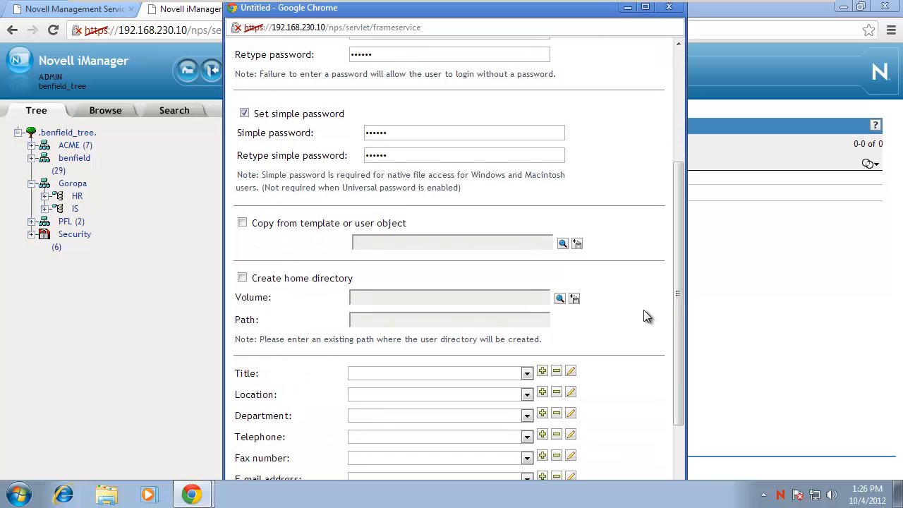
click(242, 278)
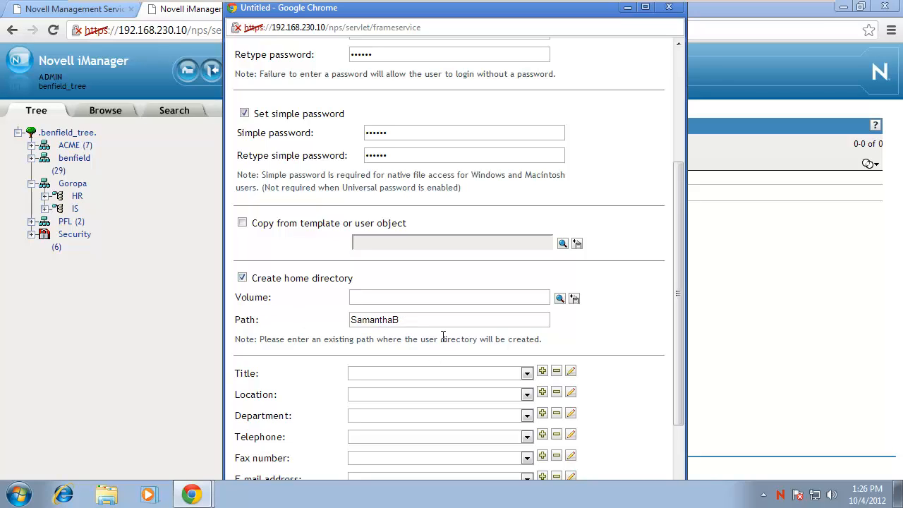
Set the home directory volume to BENFIELD_SRV_HOME.benfield and create the user.
click(560, 300)
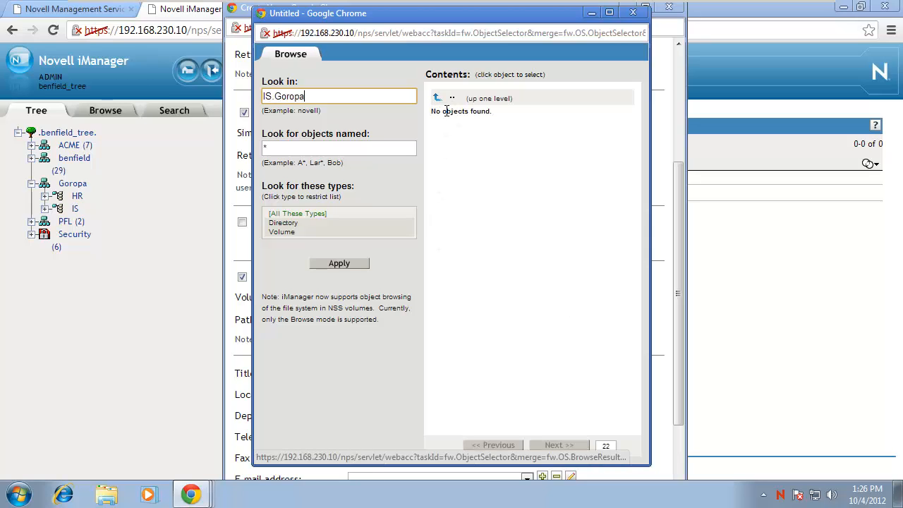
click(436, 100)
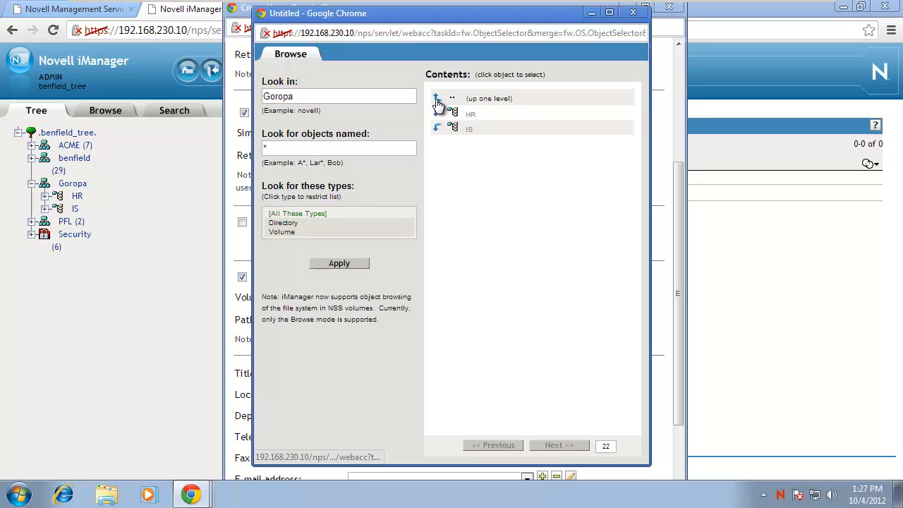
click(437, 99)
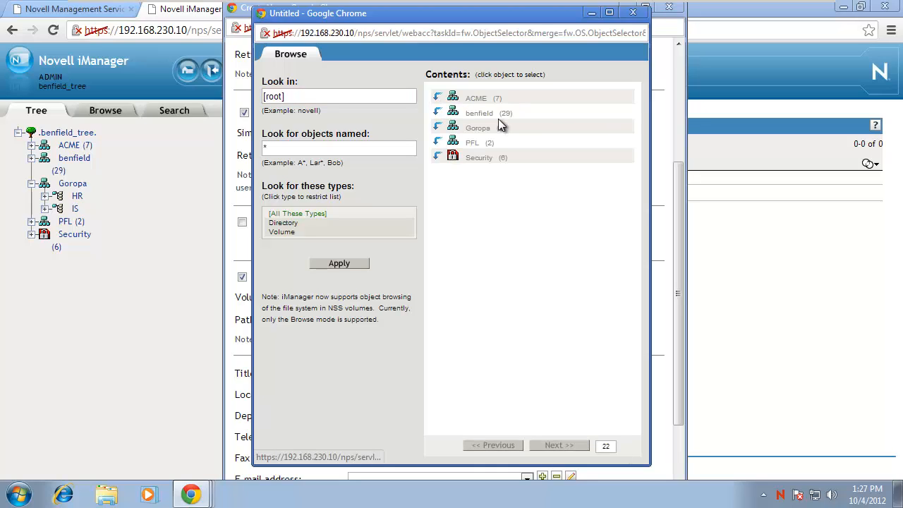
drag(467, 113, 497, 113)
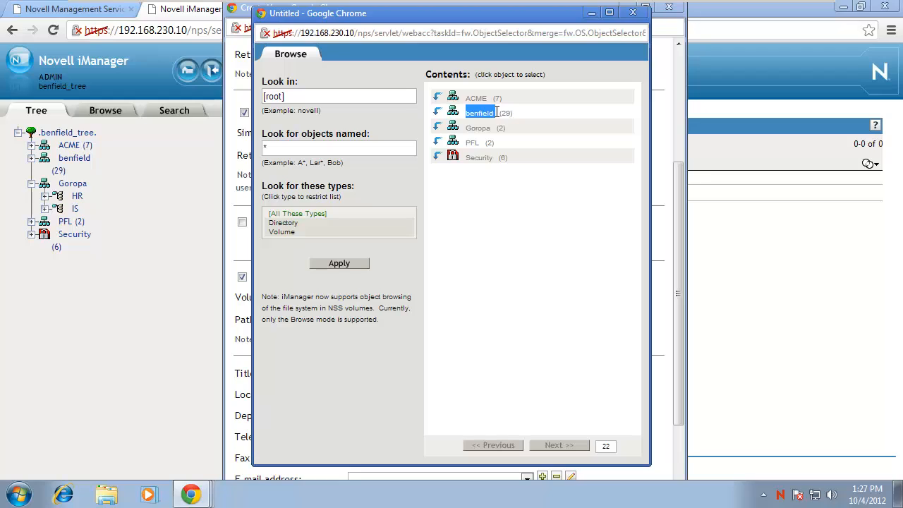
click(435, 111)
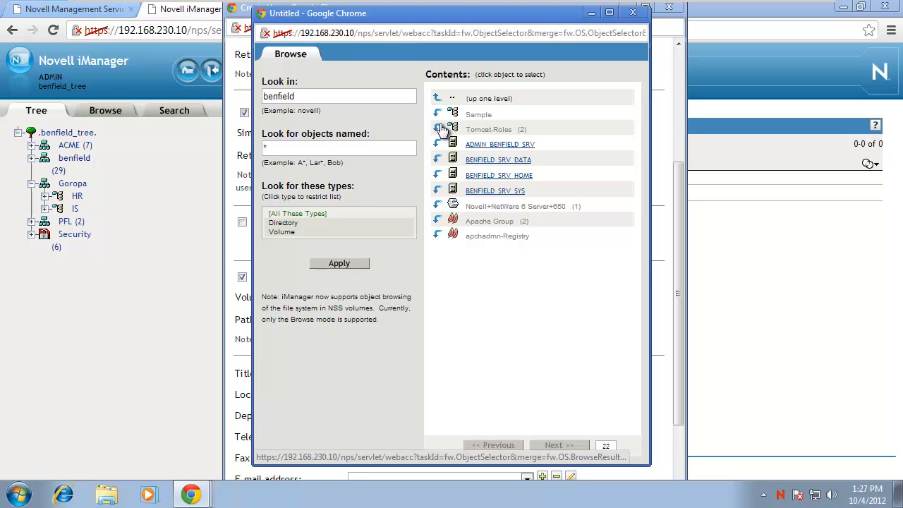
click(514, 175)
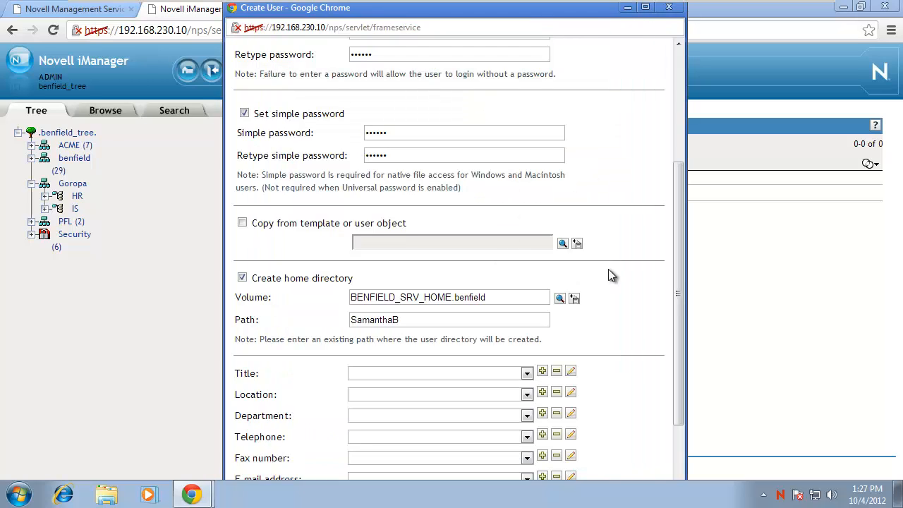
drag(682, 243, 680, 317)
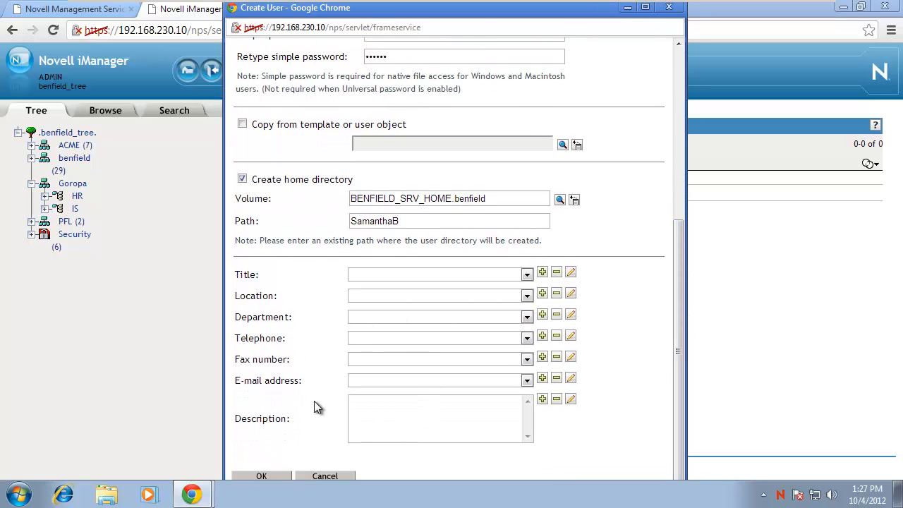
click(277, 477)
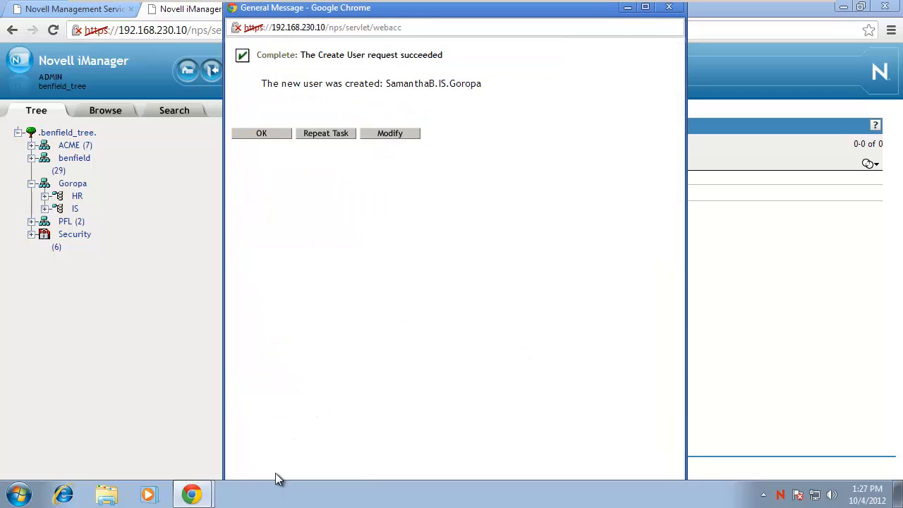
Start another IS user and enter its username, last name and password.
click(330, 134)
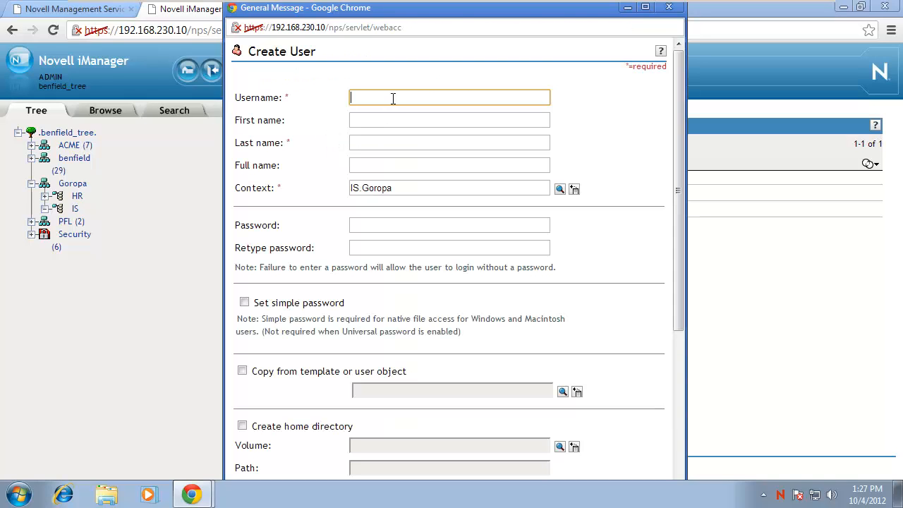
text(LaurenB)
key(Tab)
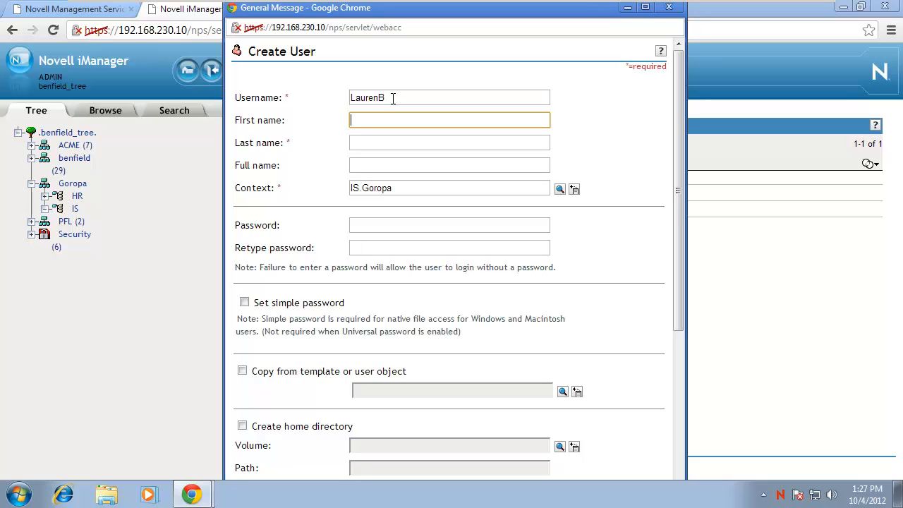
key(Tab)
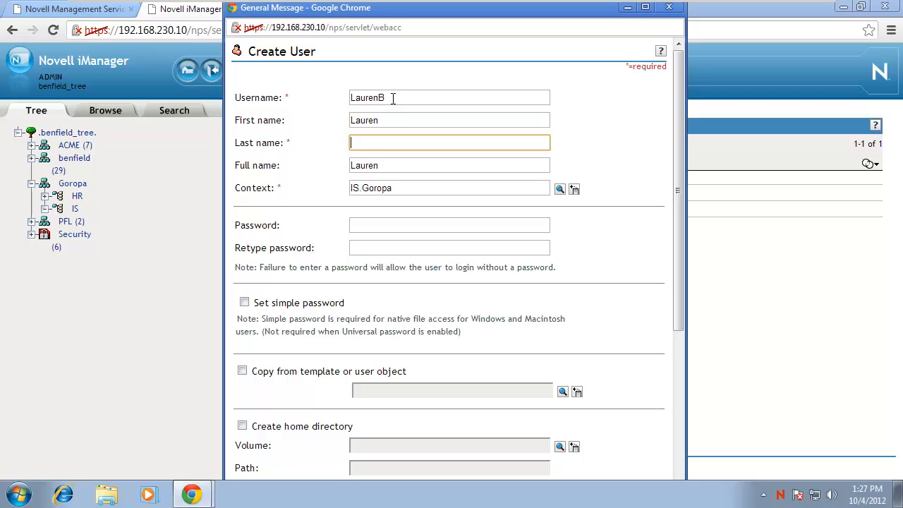
key(Tab)
key(Tab)
key(Tab)
key(Tab)
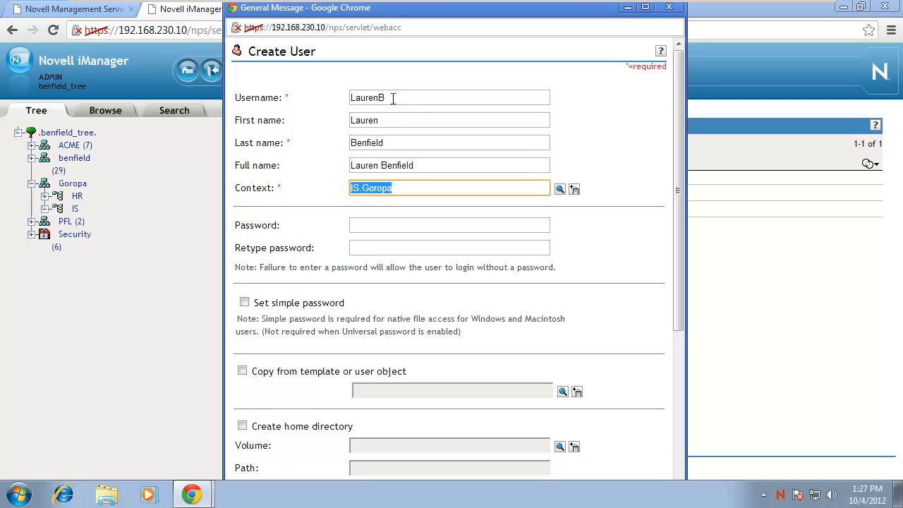
text(••)
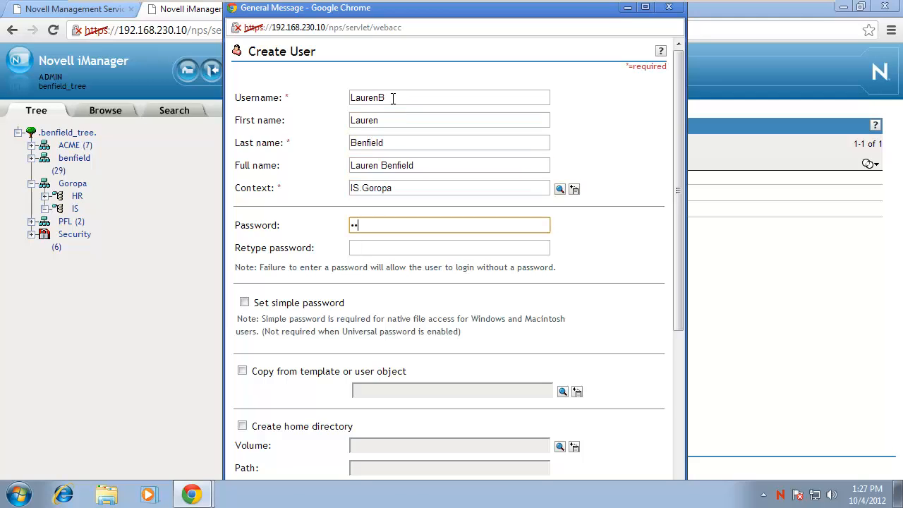
text(••••)
key(Tab)
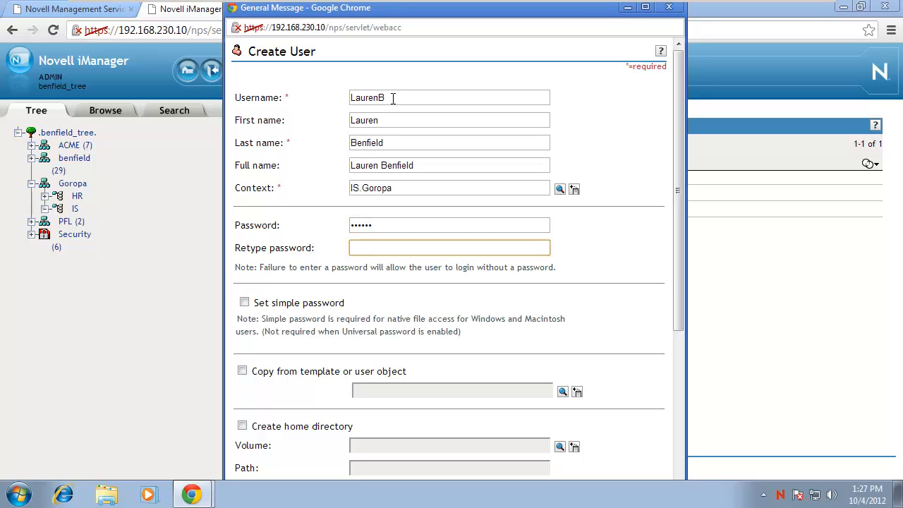
text(••••••)
Enable simple password and a home directory on BENFIELD_SRV_HOME.benfield from the history list.
click(244, 302)
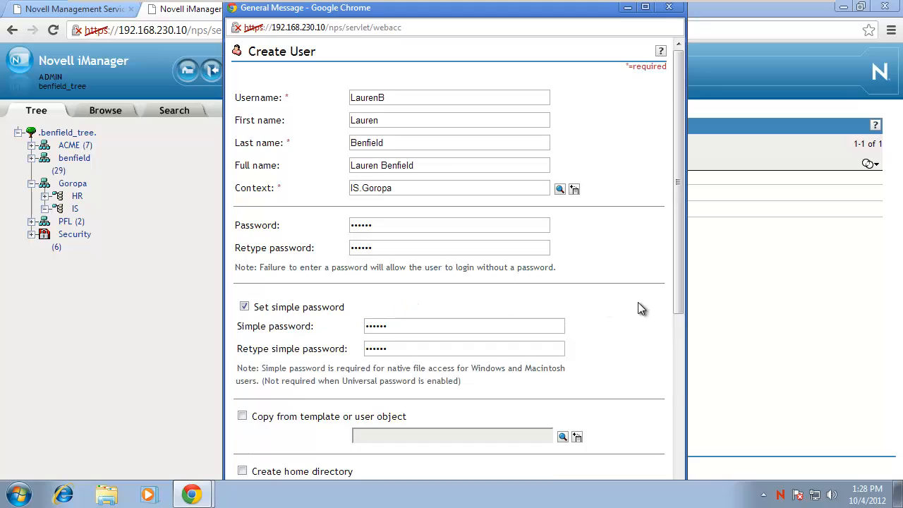
scroll(533, 370, down, 2)
click(242, 330)
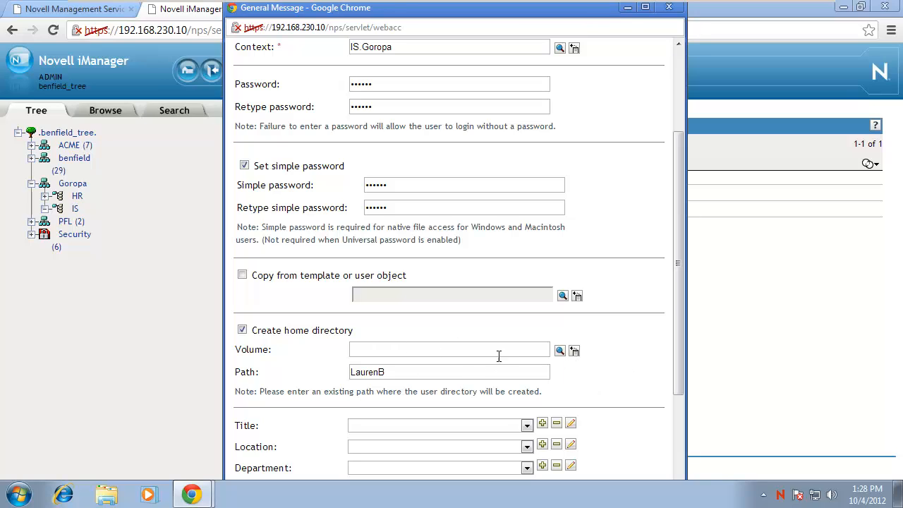
click(561, 350)
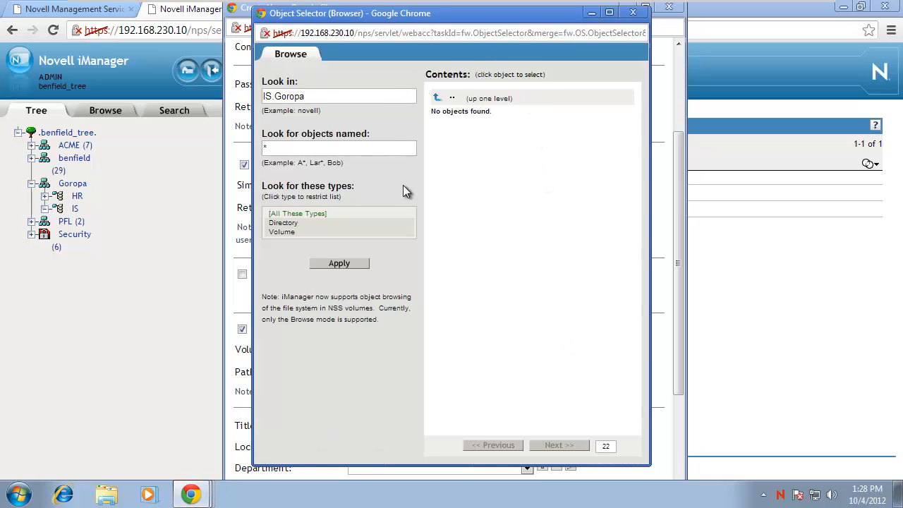
click(633, 12)
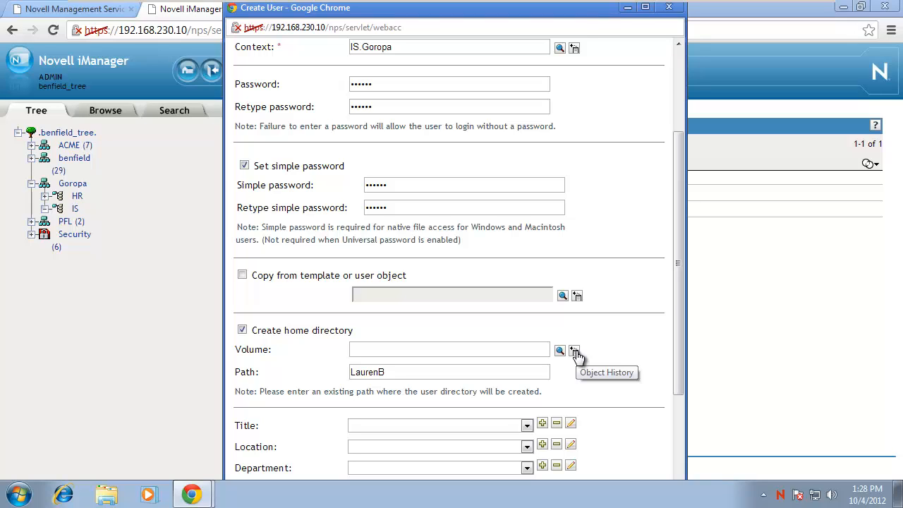
click(575, 352)
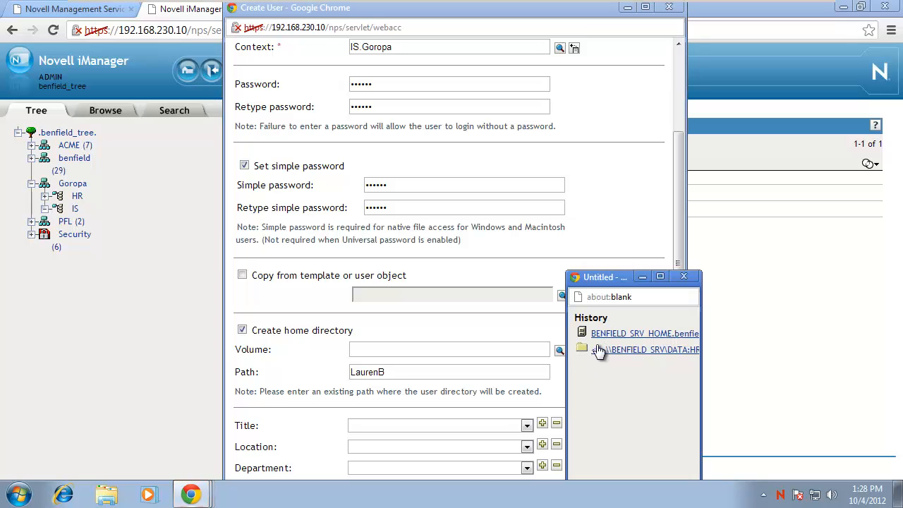
drag(702, 377, 856, 377)
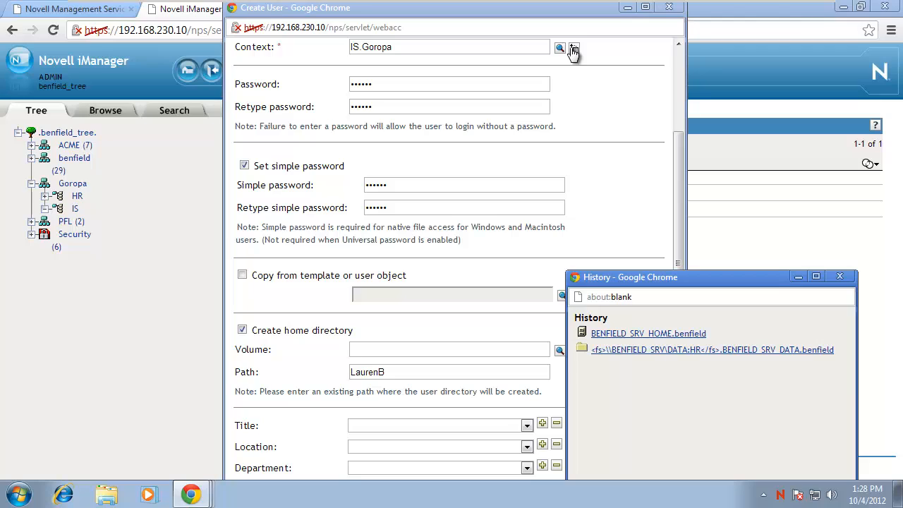
click(649, 334)
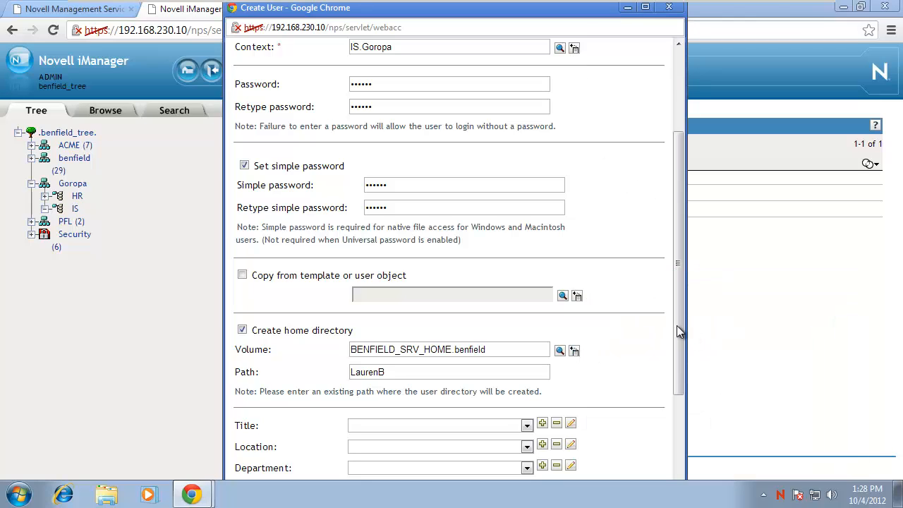
drag(676, 325, 673, 412)
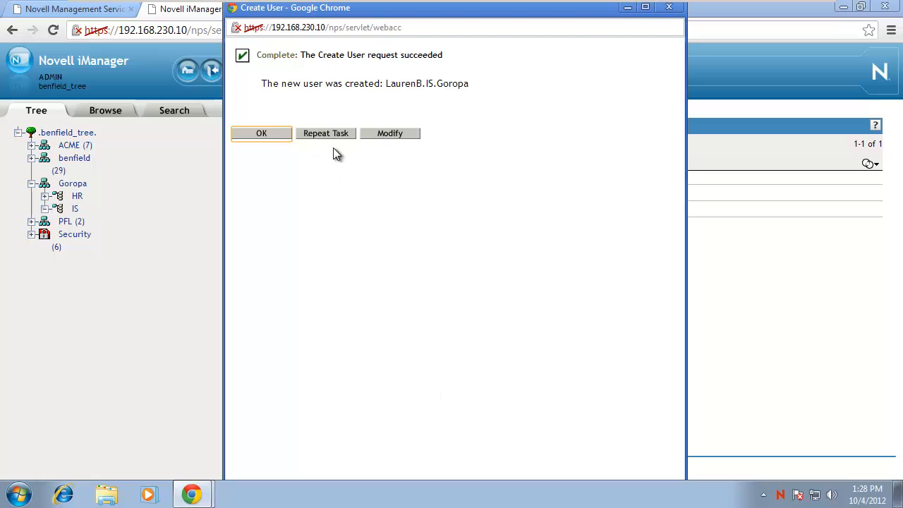
Repeat the task for a third user, entering username, last name and passwords.
click(336, 140)
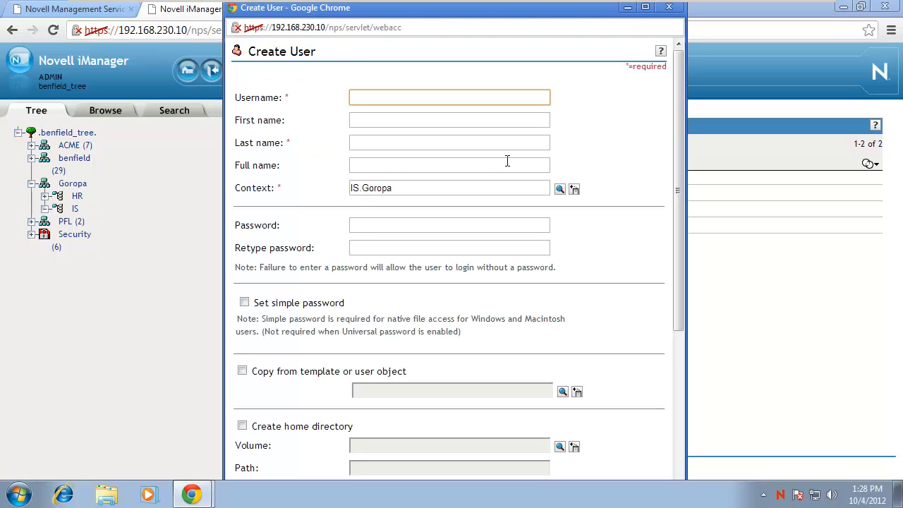
text(BrandonB)
key(Tab)
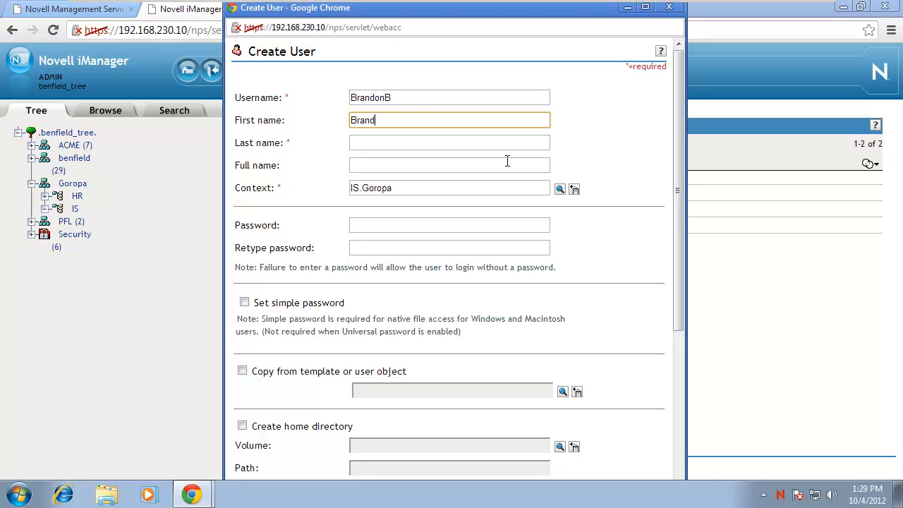
key(Tab)
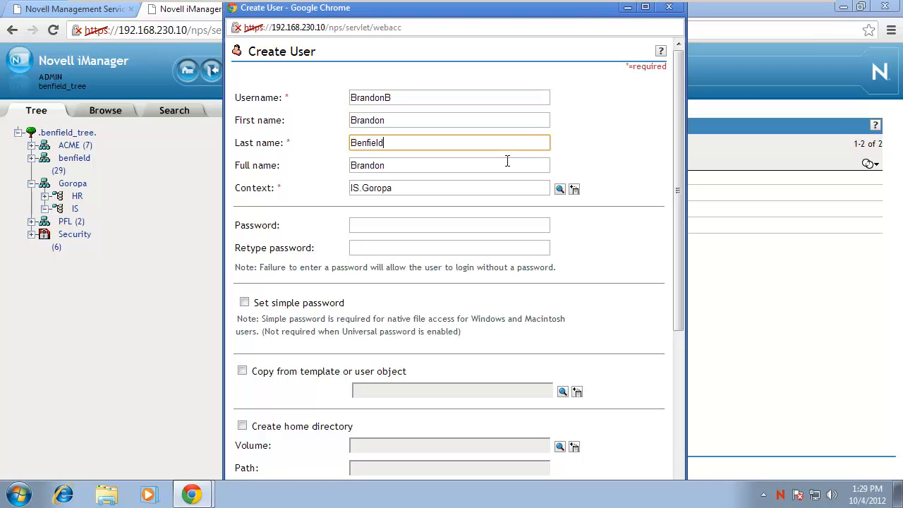
key(Tab)
key(Tab)
key(Tab)
key(Tab)
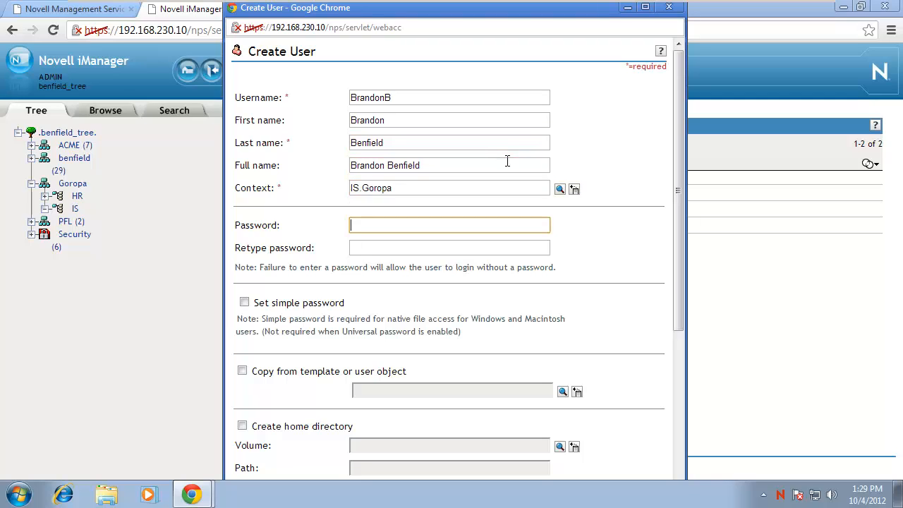
text(******)
key(Tab)
text(****)
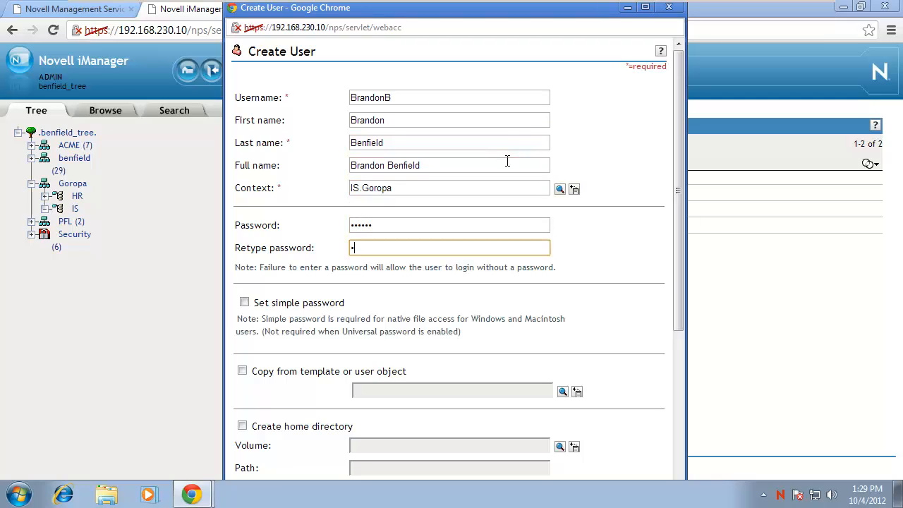
key(BackSpace)
key(BackSpace)
key(BackSpace)
key(BackSpace)
text(******)
Enable simple password and a BENFIELD_SRV_HOME home directory, then create the user.
click(243, 304)
scroll(420, 314, down, 2)
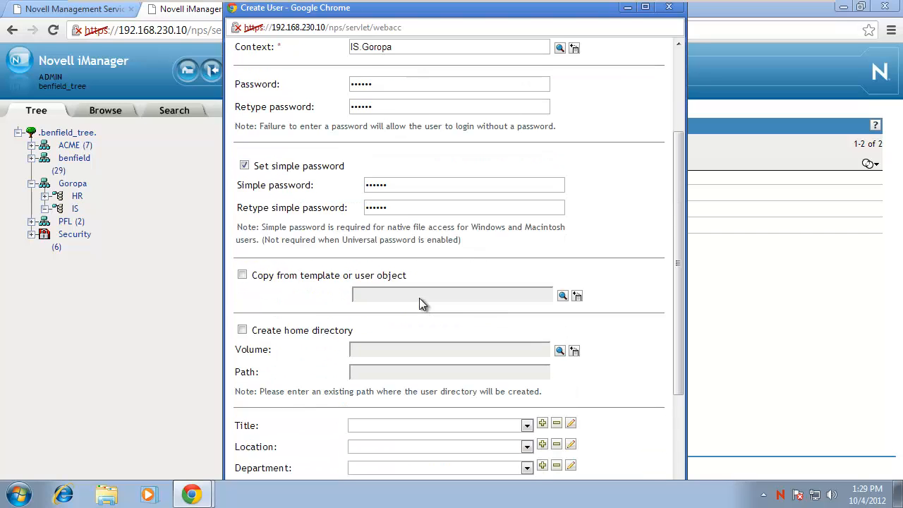
click(241, 330)
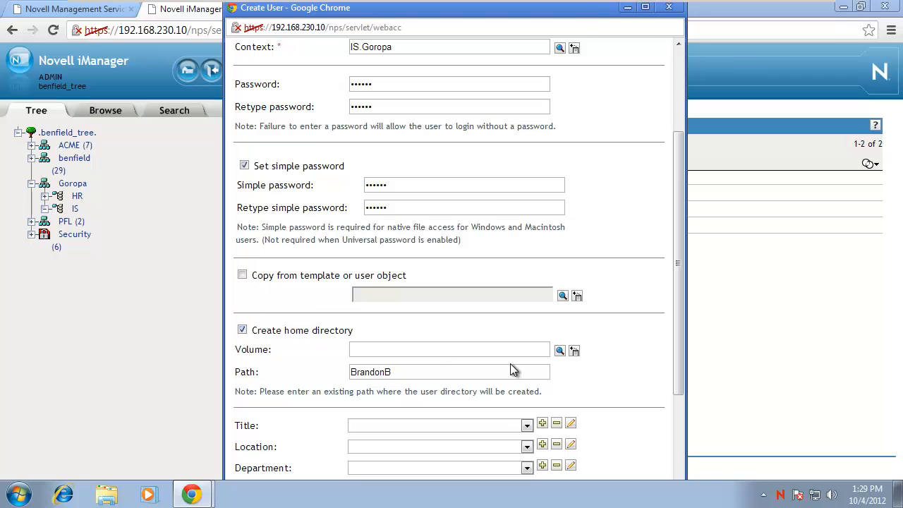
click(574, 351)
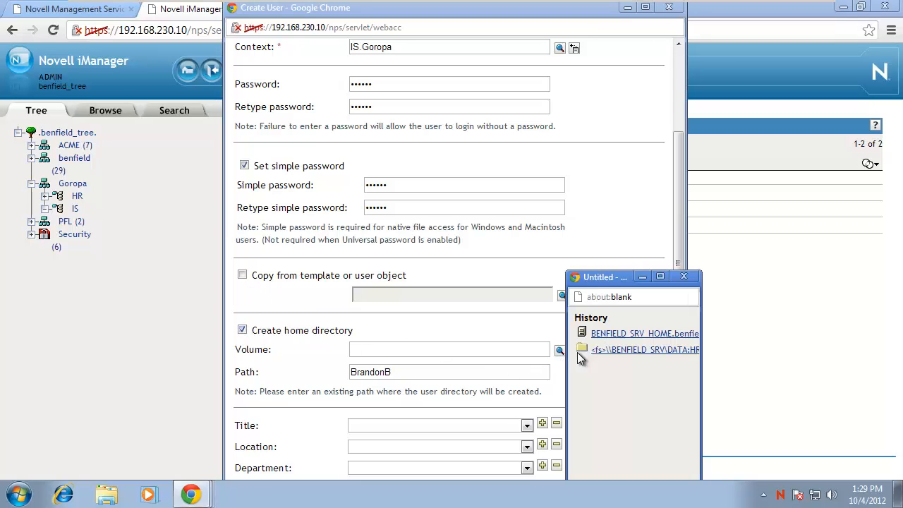
click(627, 335)
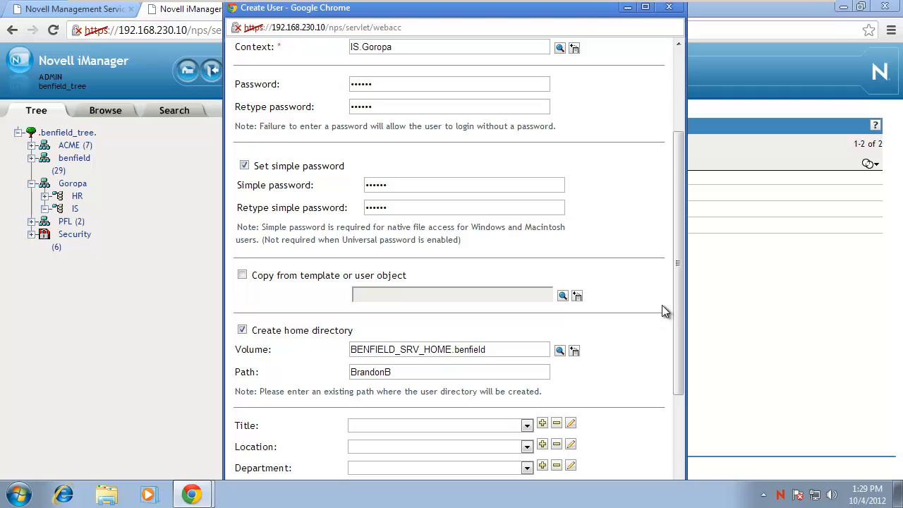
drag(677, 304, 679, 457)
click(261, 476)
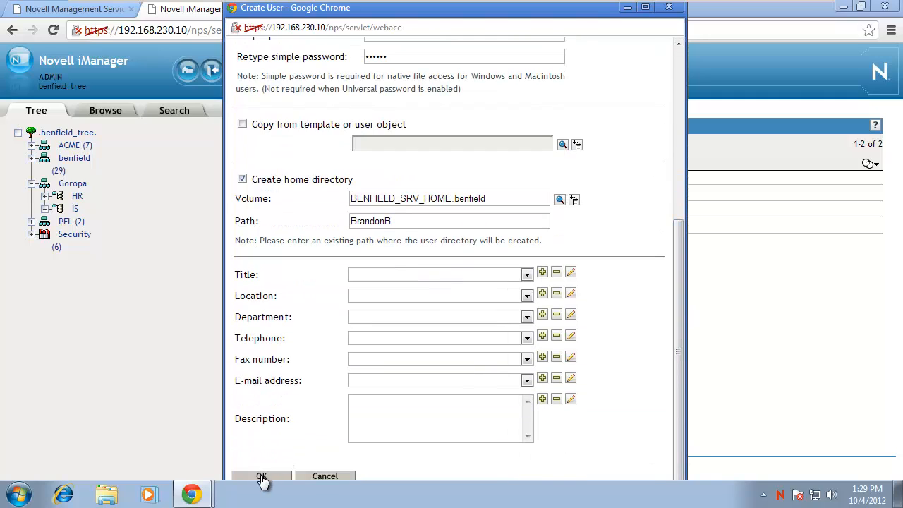
click(262, 134)
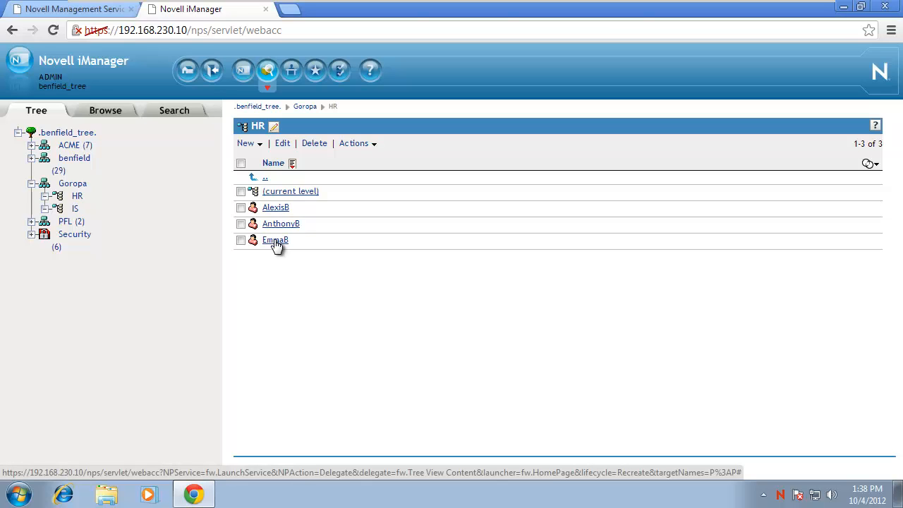
Open the third HR user's Modify Object properties and maximize the window.
click(275, 240)
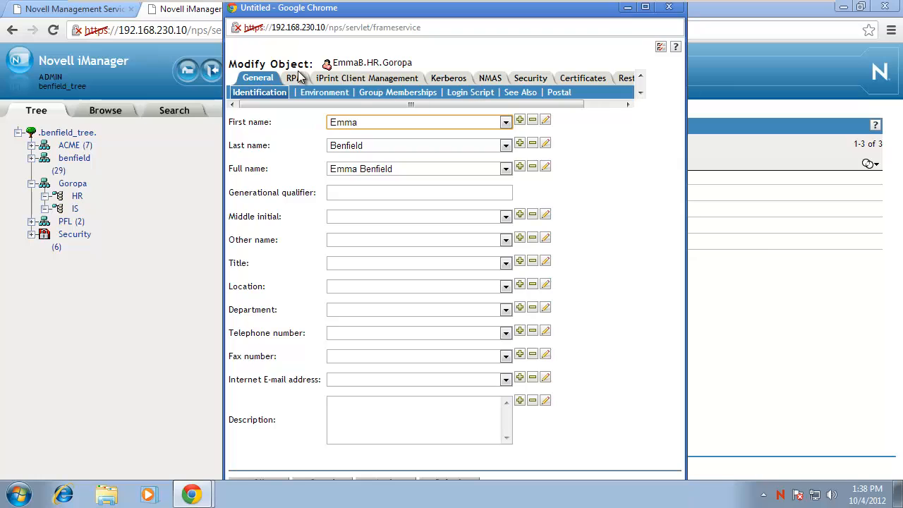
mouse_move(297, 104)
mouse_down()
mouse_move(343, 113)
mouse_move(299, 107)
mouse_up()
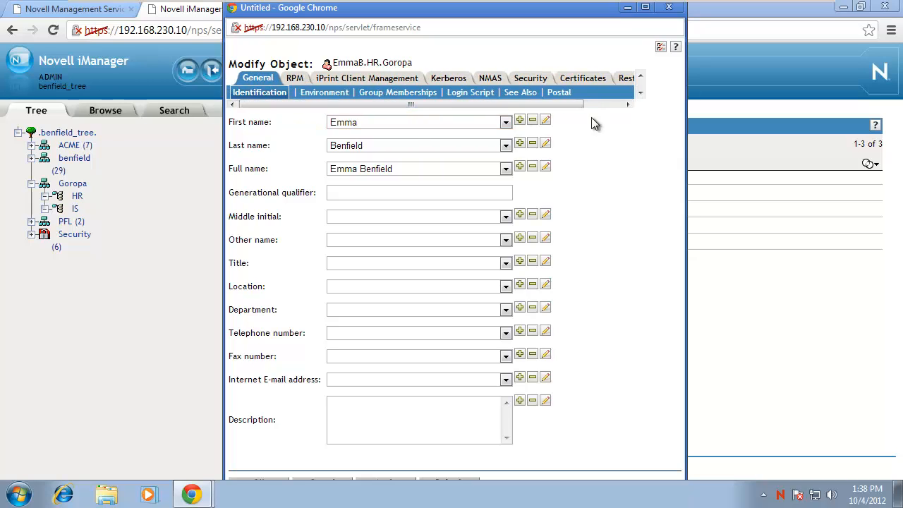
click(640, 93)
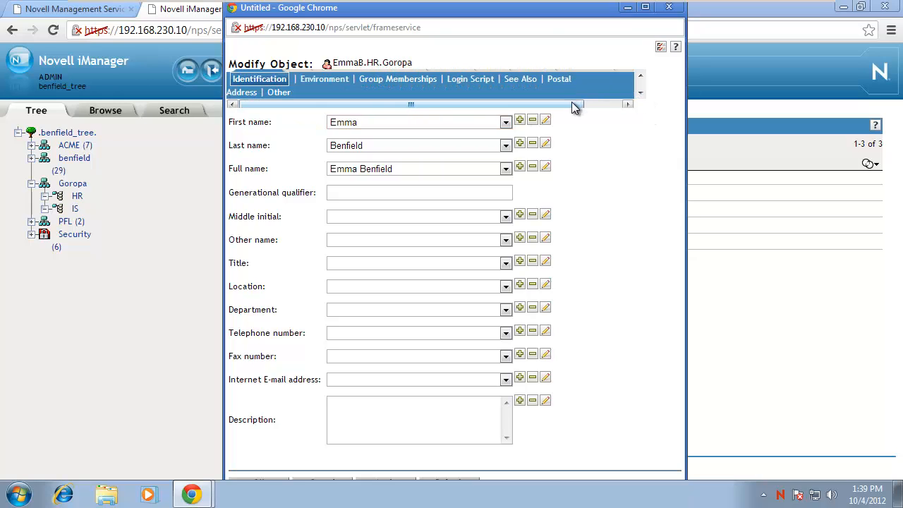
click(644, 8)
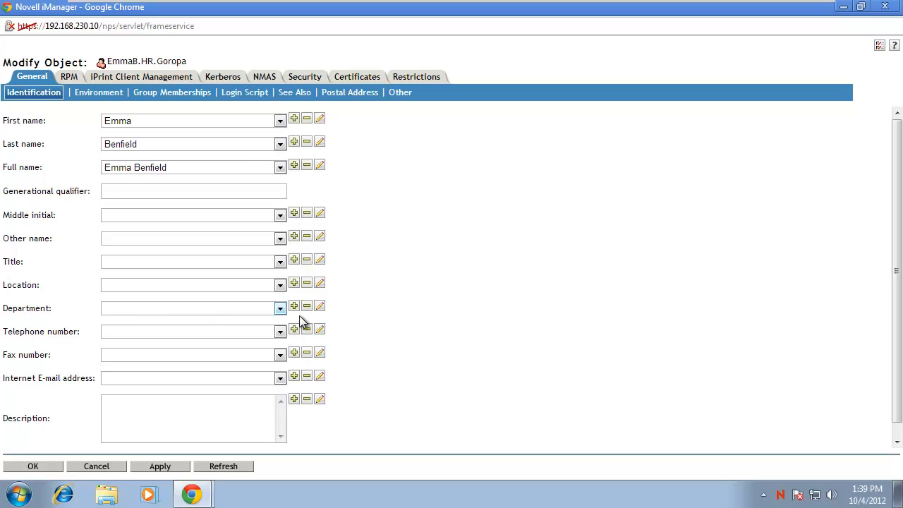
Add the Department values Human Resources and HR.
click(249, 310)
click(294, 308)
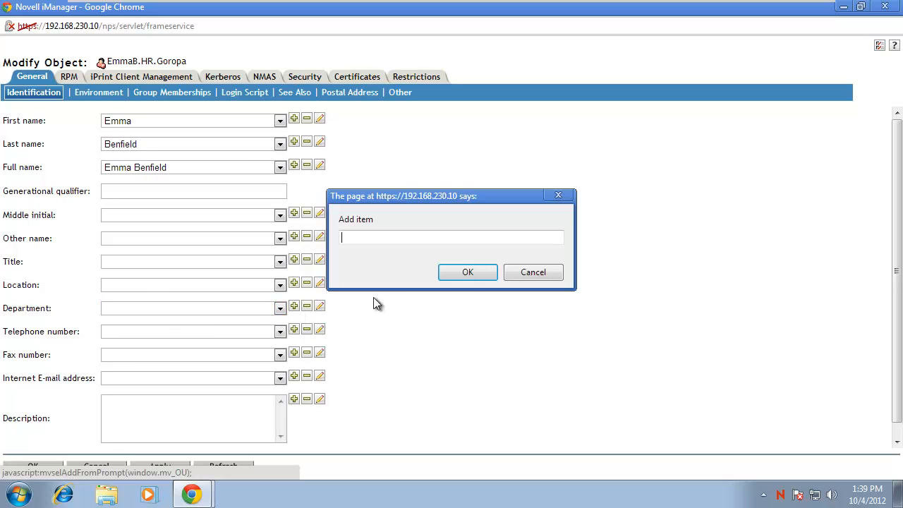
text(Human Resources)
key(Return)
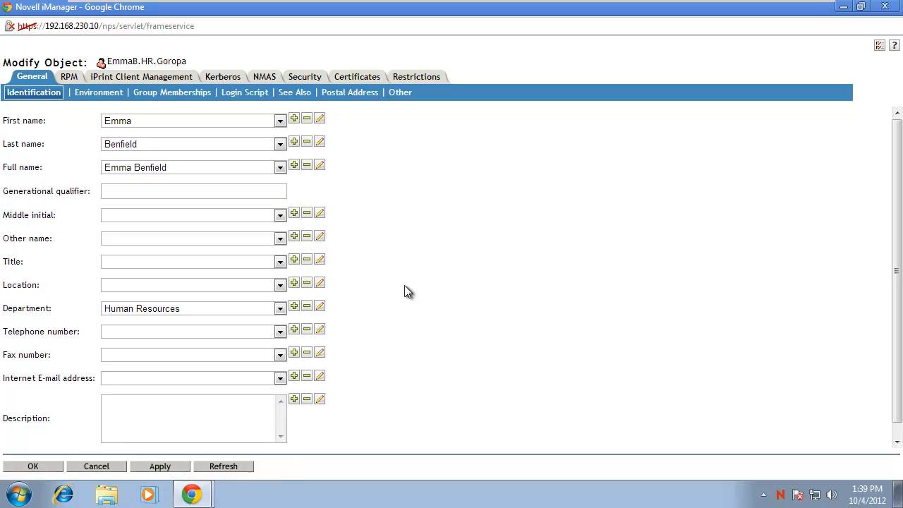
click(294, 308)
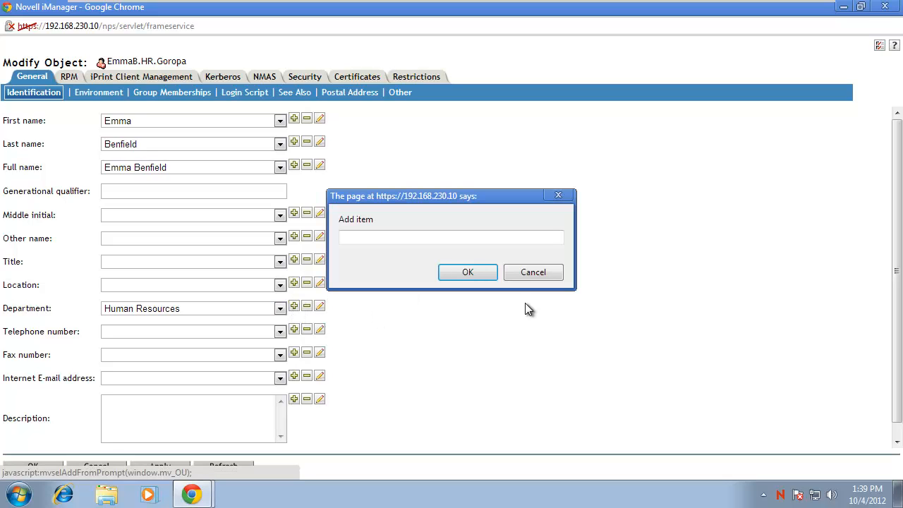
text(HR)
key(Return)
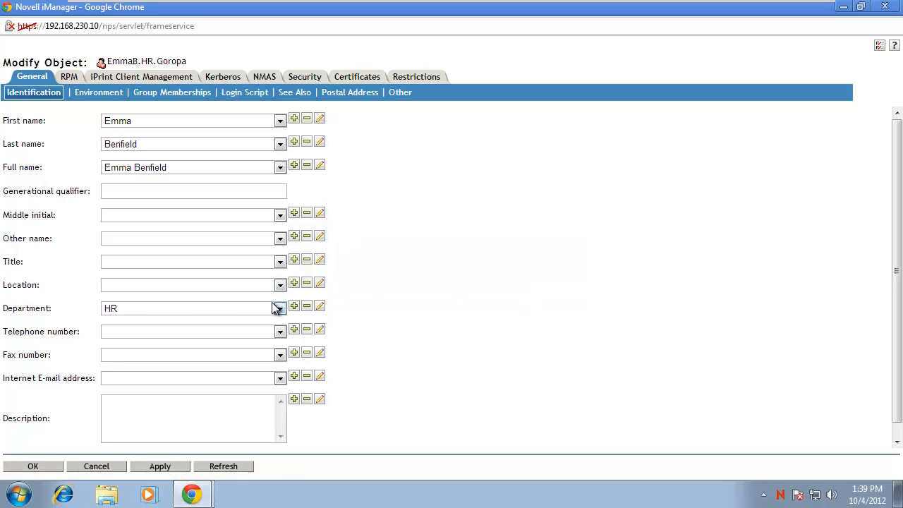
Edit the HR department value to H.R.
click(280, 309)
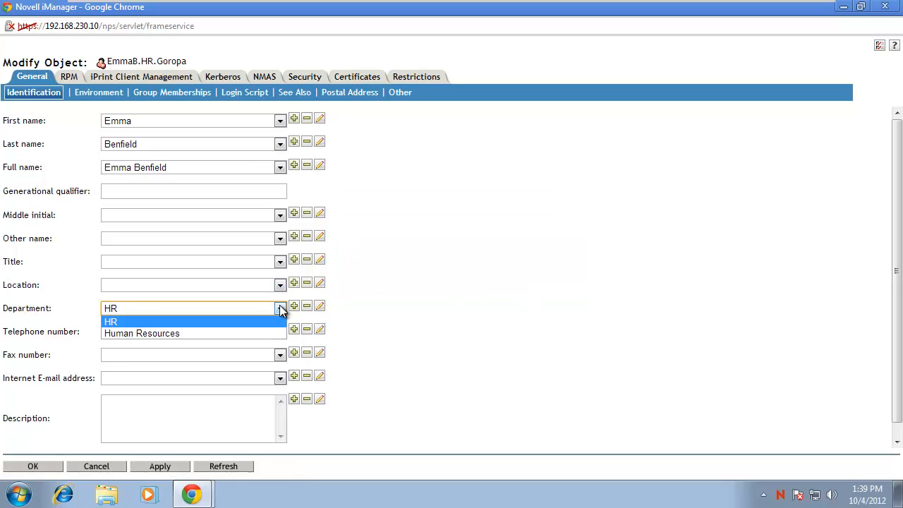
click(269, 333)
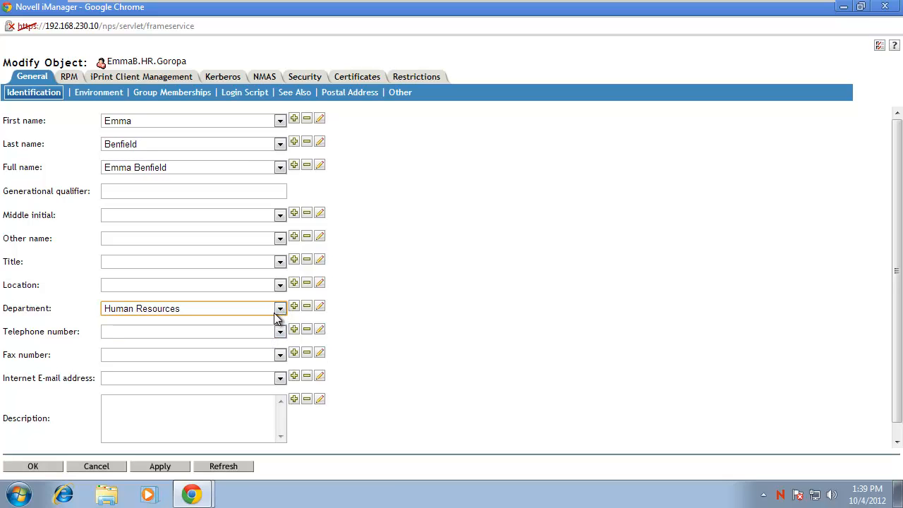
click(280, 309)
click(269, 320)
click(280, 309)
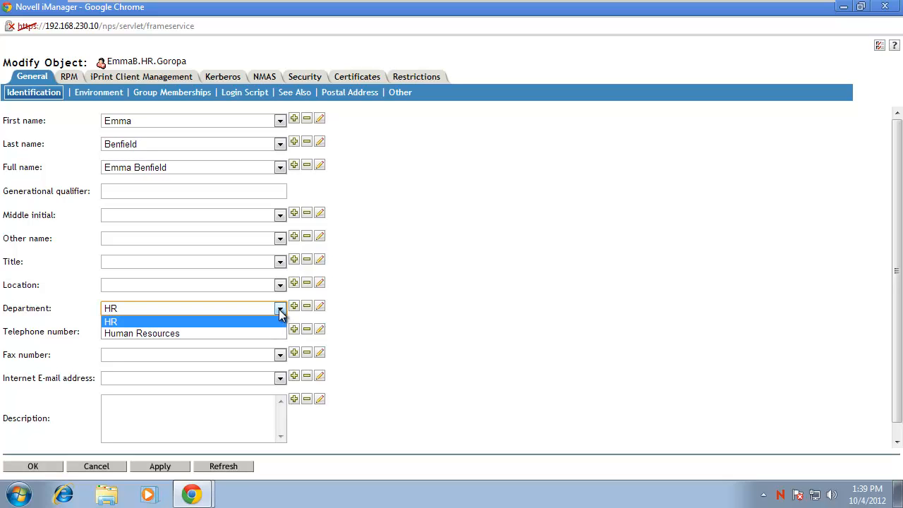
click(266, 333)
click(279, 308)
click(271, 322)
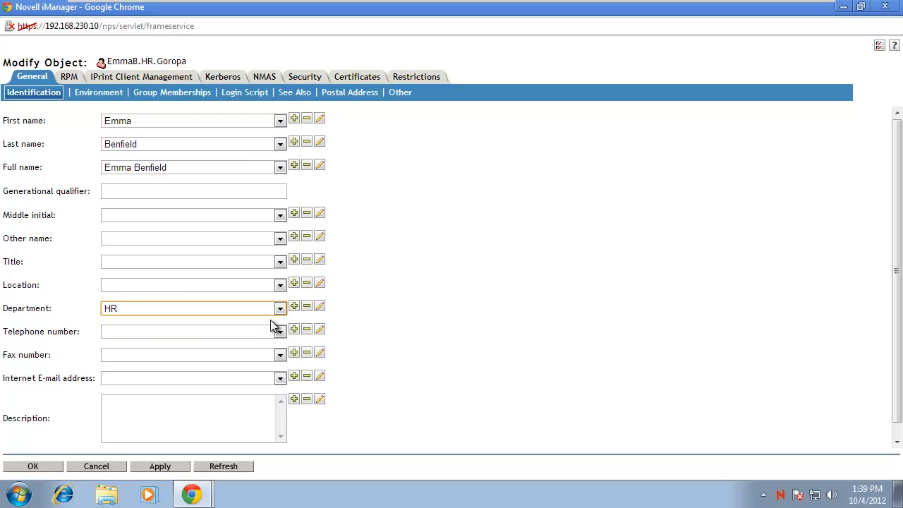
click(318, 307)
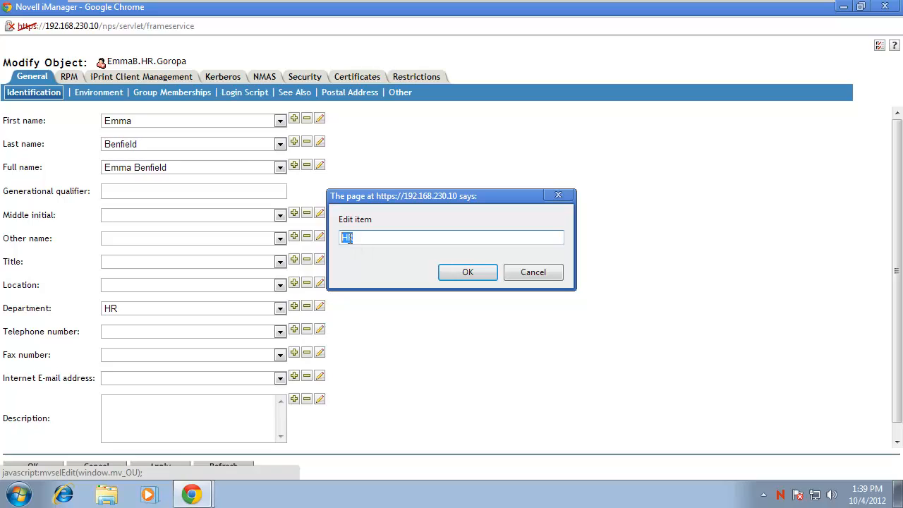
click(357, 237)
click(453, 273)
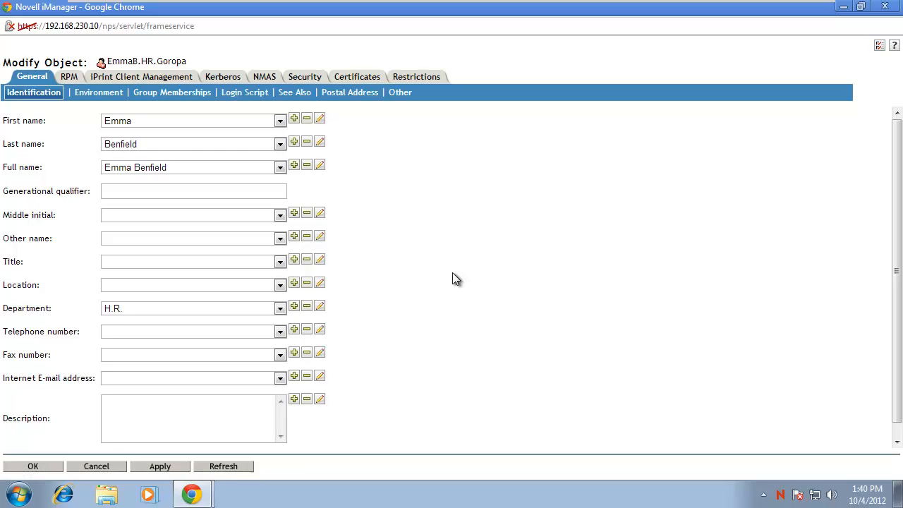
Delete H.R. so Department holds only Human Resources, then go to Restrictions.
click(282, 311)
click(225, 333)
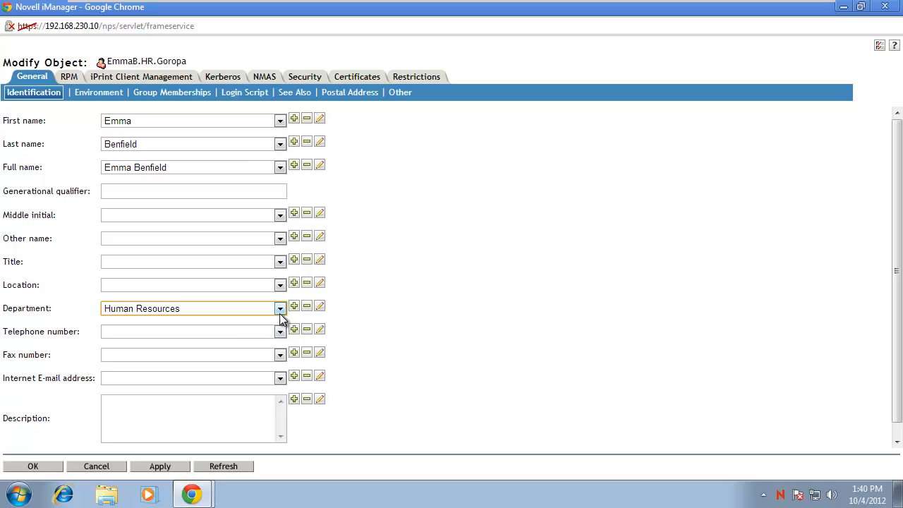
click(279, 310)
click(242, 318)
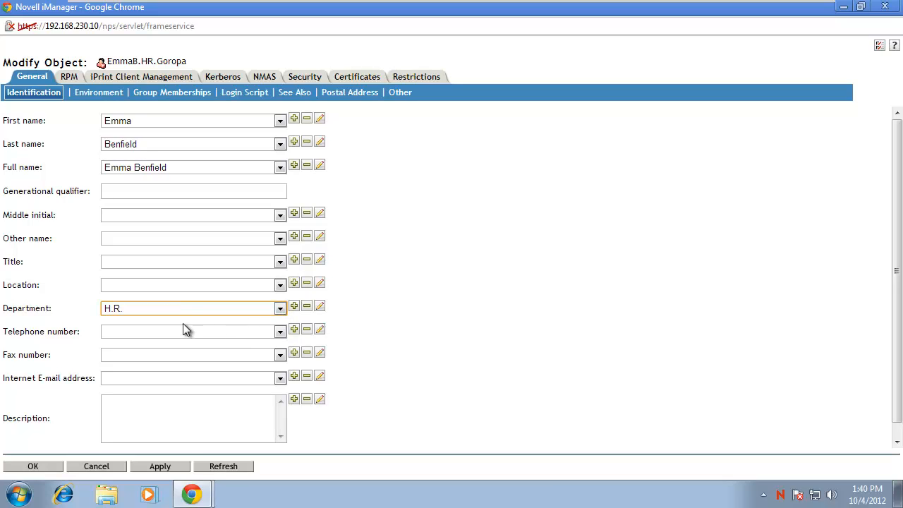
click(306, 311)
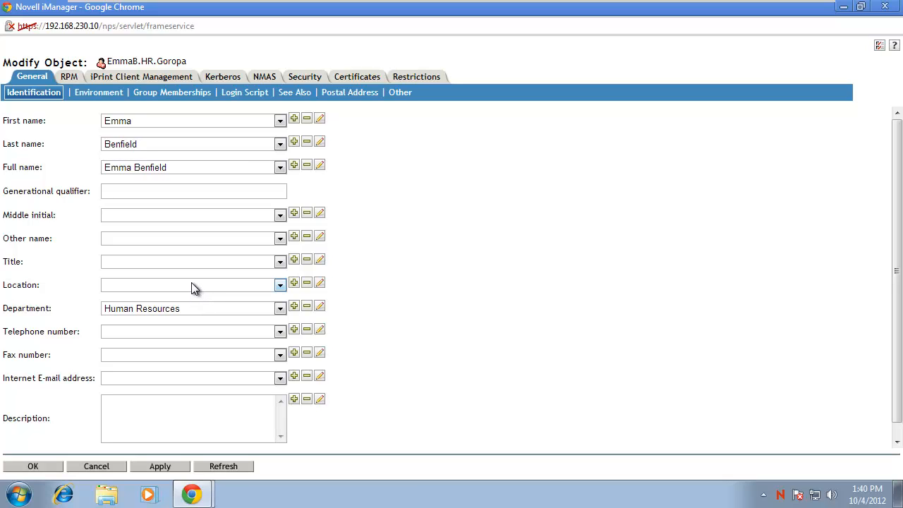
click(406, 83)
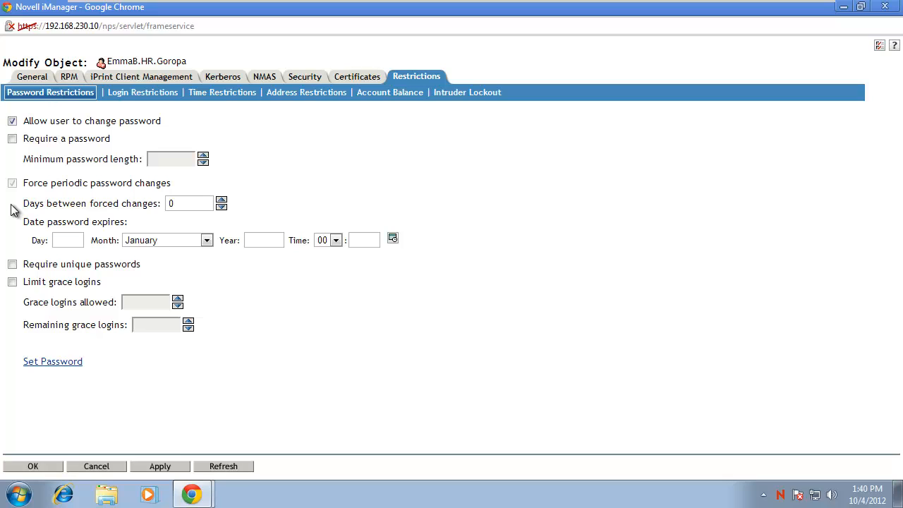
Require unique passwords, limit grace logins, set forced changes every 180 days, then view Login Restrictions.
click(13, 139)
click(12, 265)
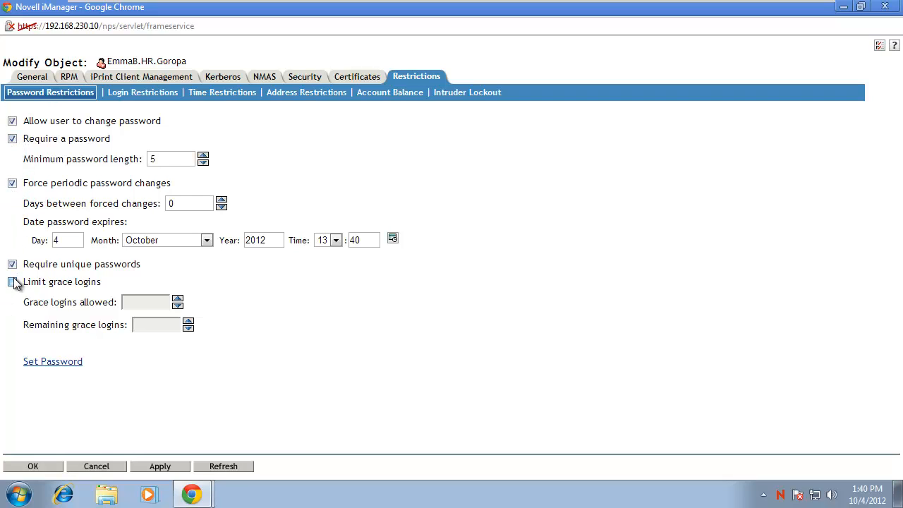
click(13, 282)
drag(185, 205, 132, 205)
text(180)
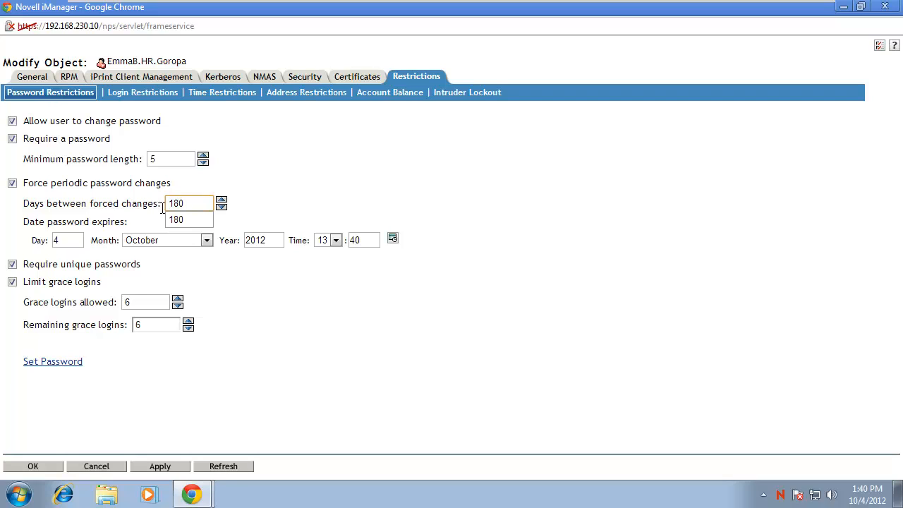
click(315, 204)
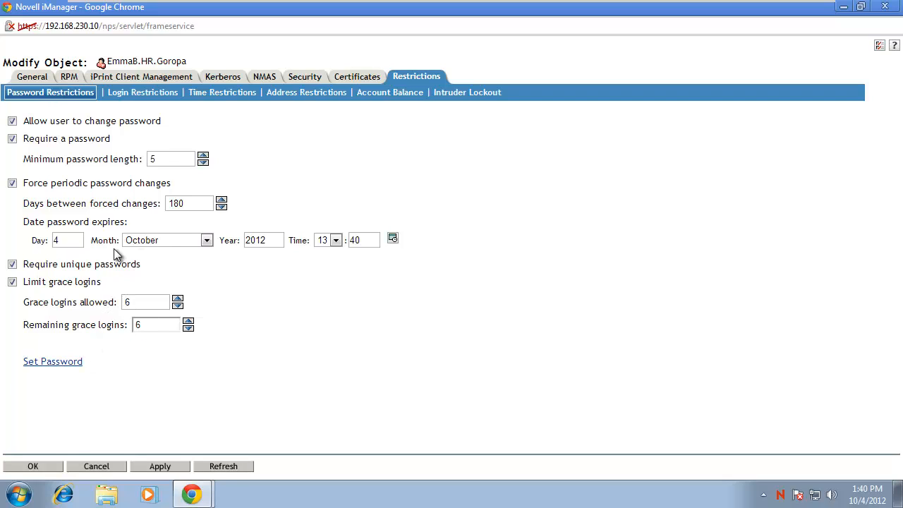
click(140, 93)
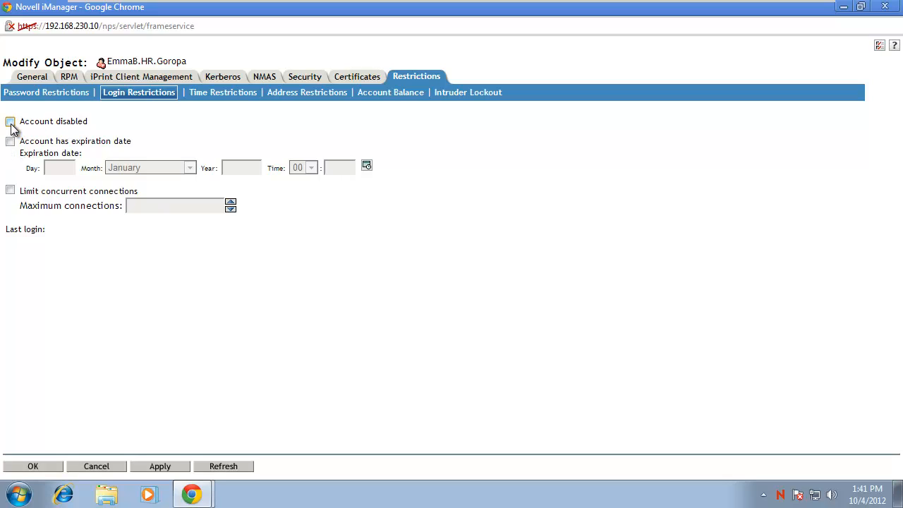
Restrict the user's early Sunday 12 AM and late Saturday night login slots and apply.
click(210, 97)
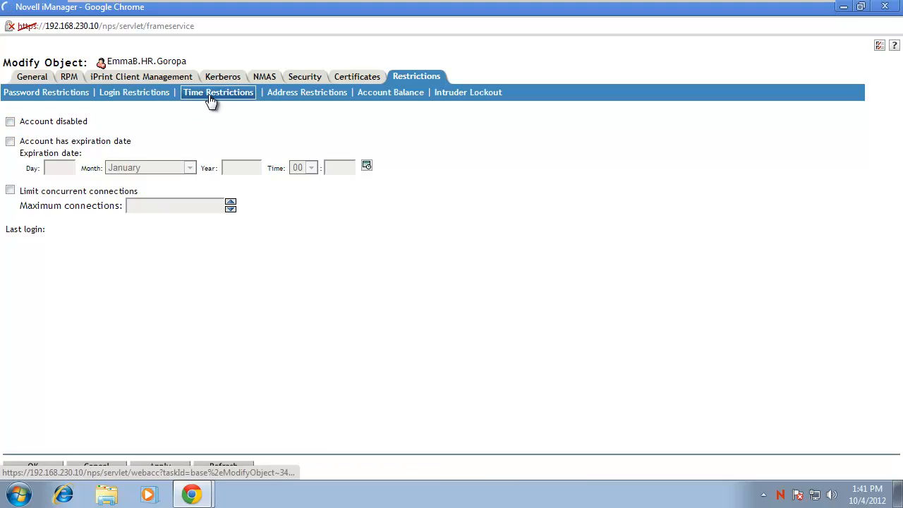
click(15, 165)
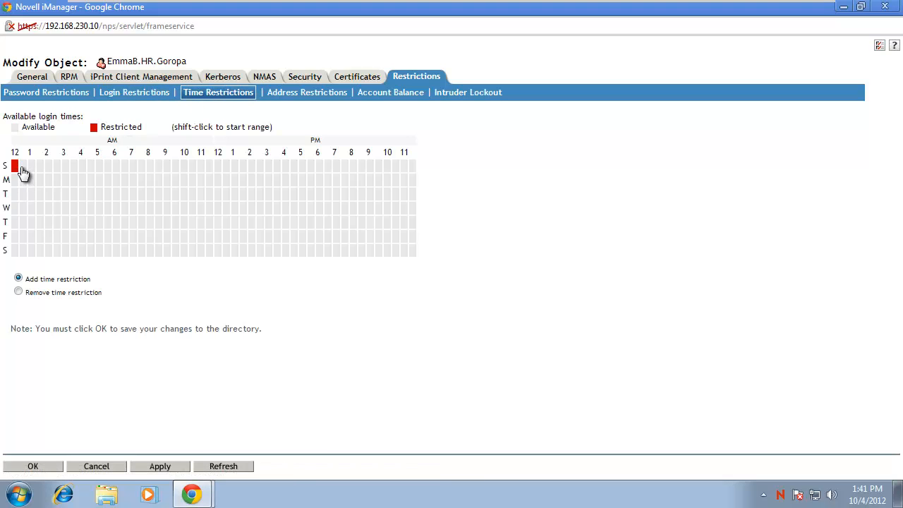
click(22, 165)
click(394, 251)
click(412, 251)
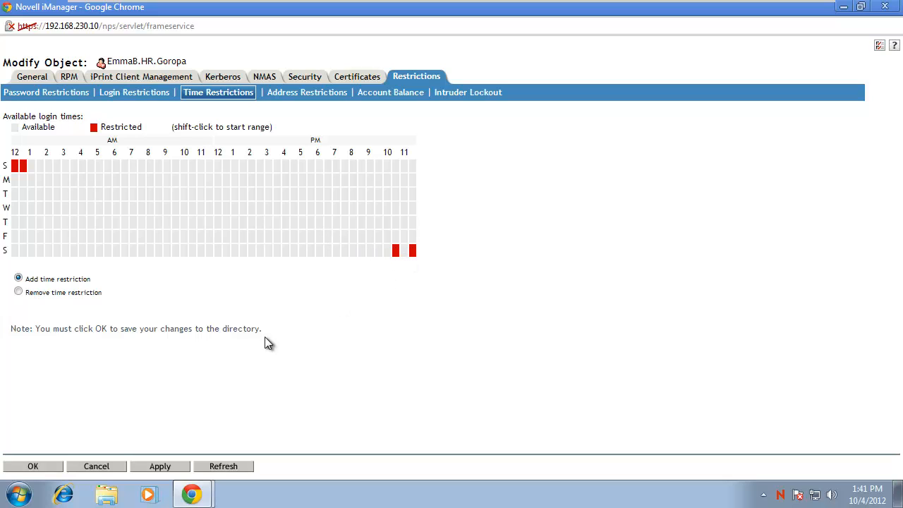
click(170, 468)
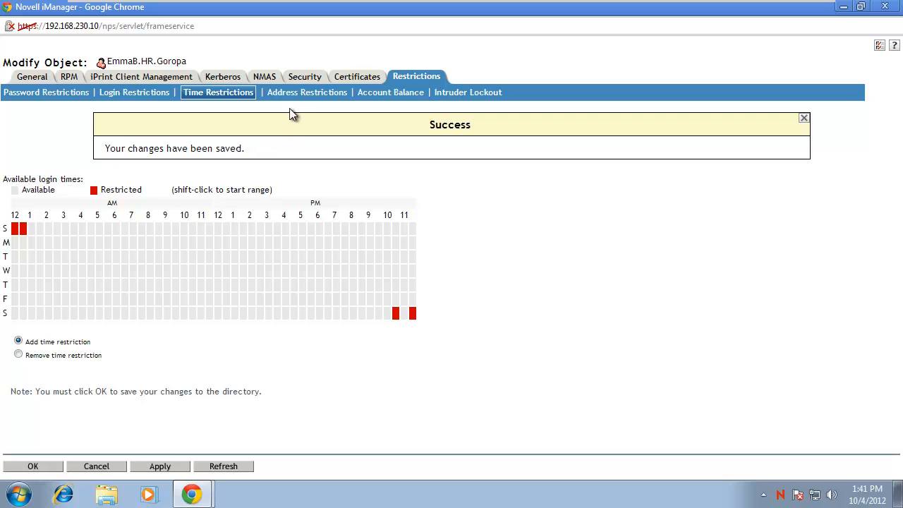
Review the network address, intruder lockout, password and login time restrictions, then the General details.
click(292, 98)
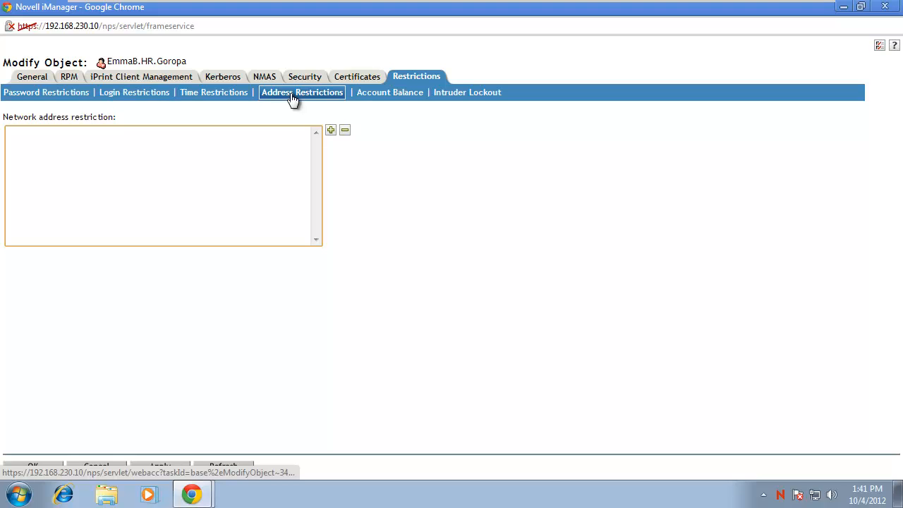
click(459, 97)
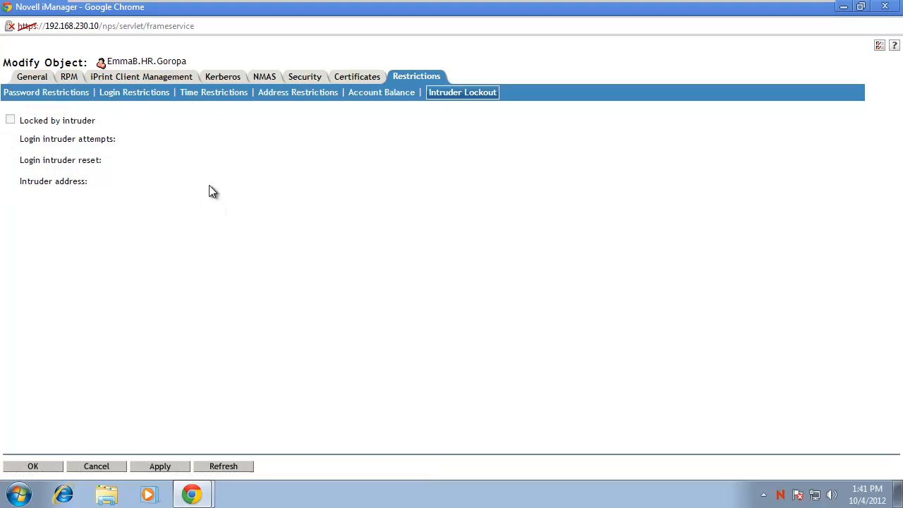
click(52, 94)
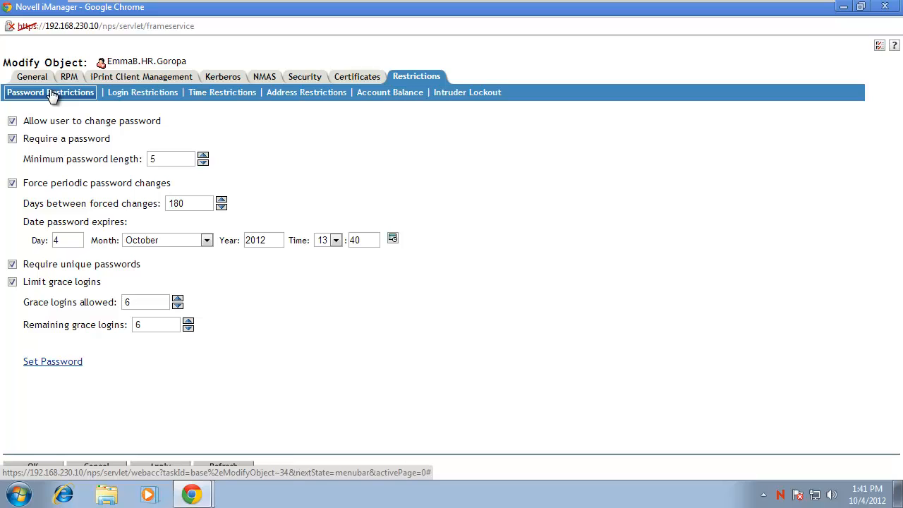
click(128, 94)
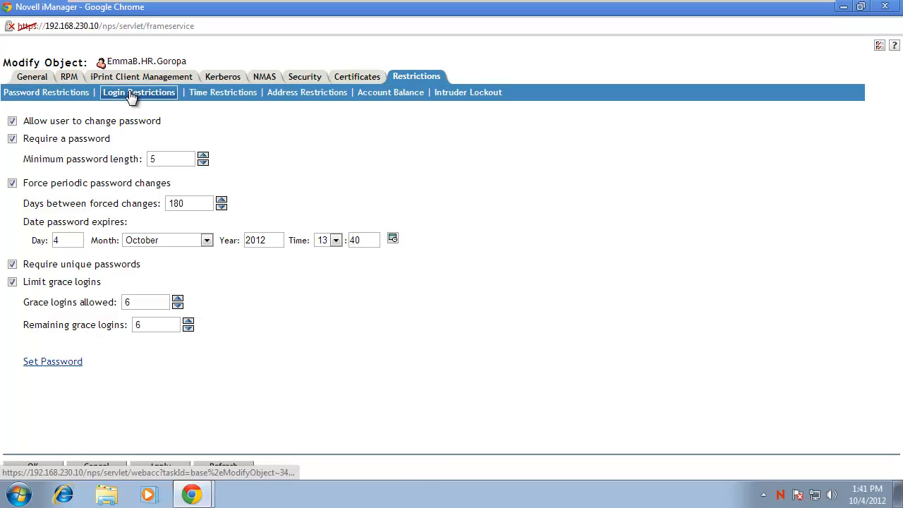
click(213, 99)
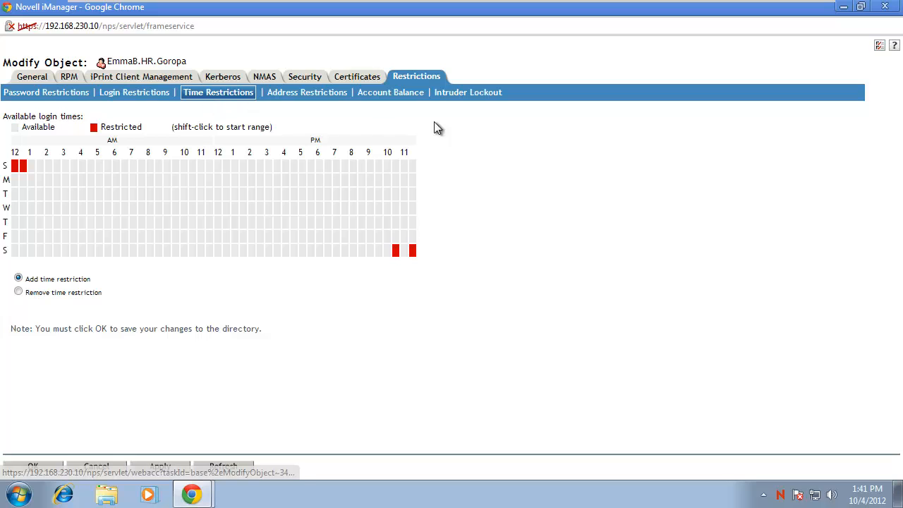
click(37, 78)
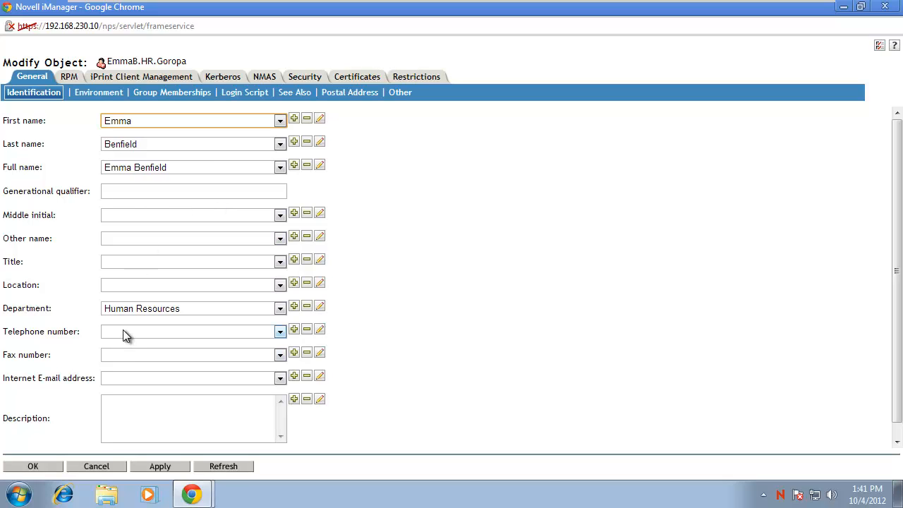
Check the user's home directory on BENFIELD_SRV_HOME.benfield, then close the edit window.
click(102, 99)
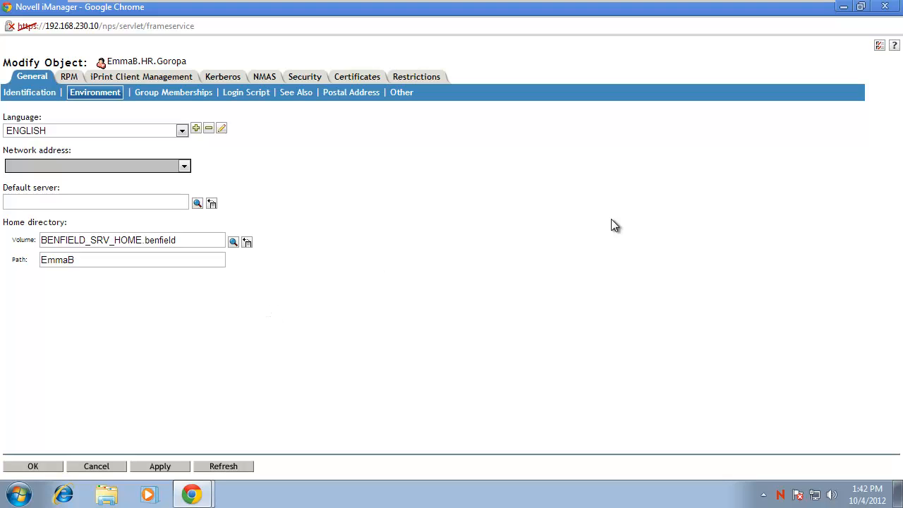
click(882, 8)
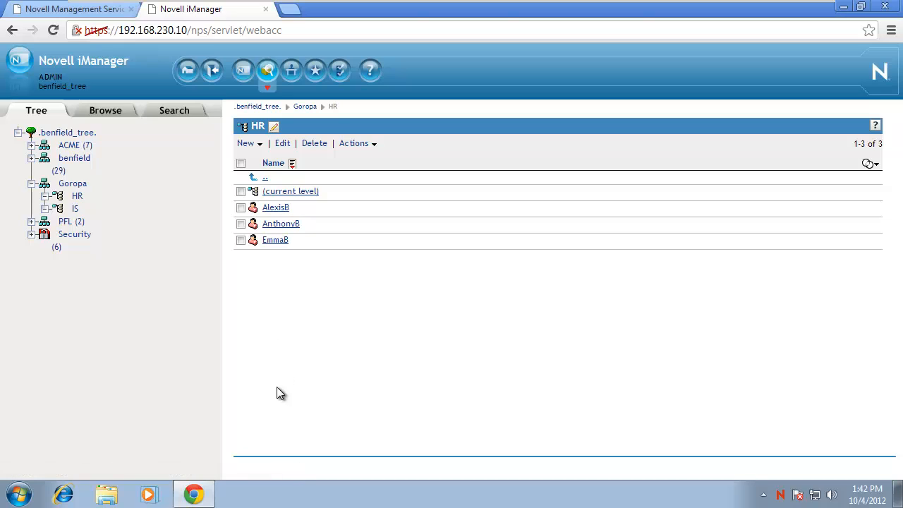
Select each of the three users in the HR list and edit them together.
click(241, 163)
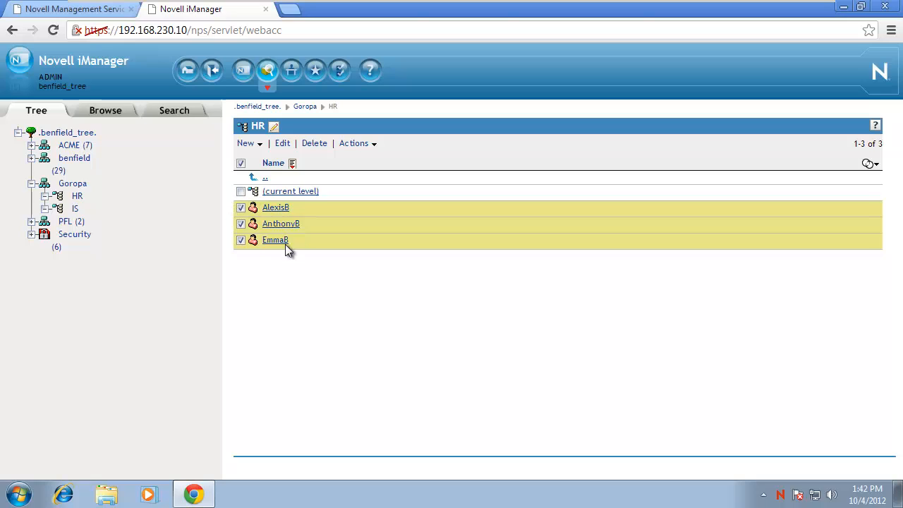
click(240, 164)
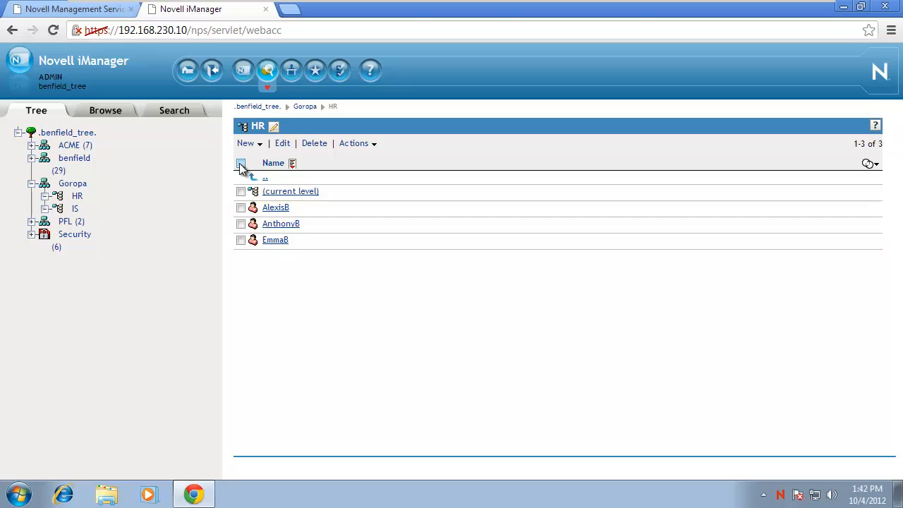
click(240, 208)
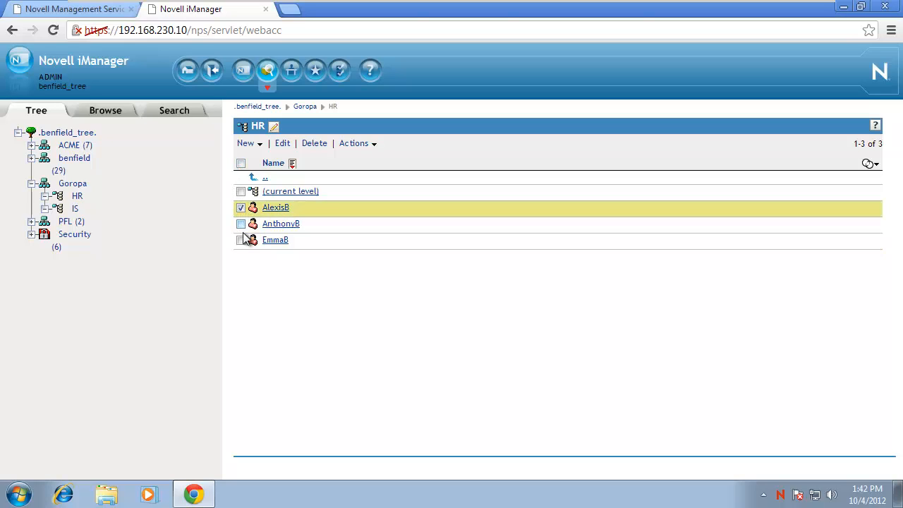
click(240, 240)
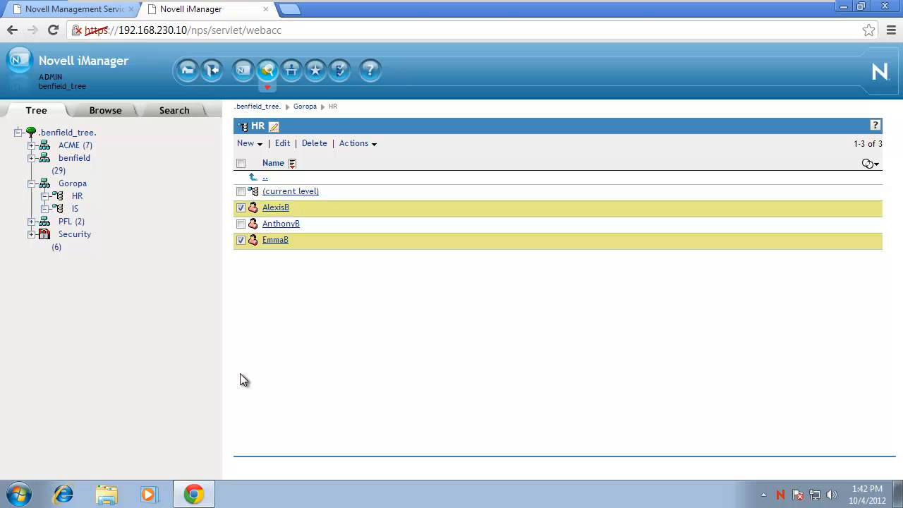
click(241, 223)
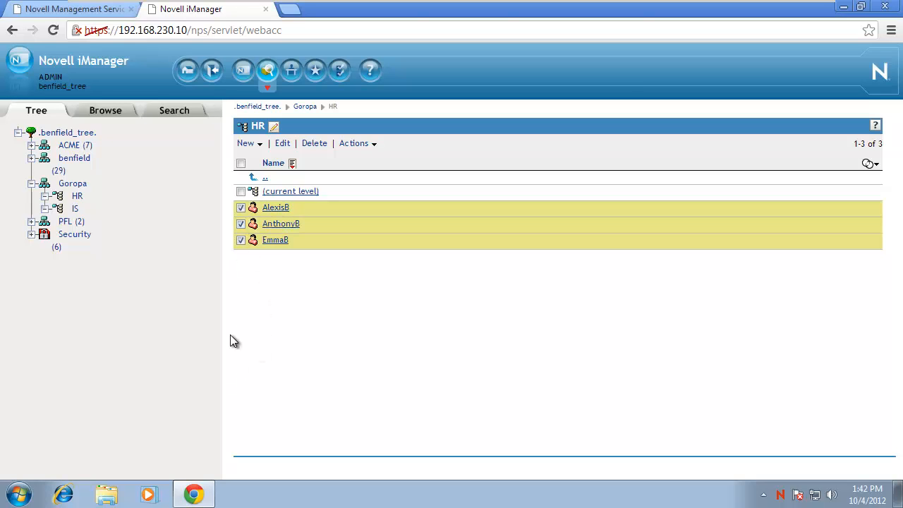
click(283, 143)
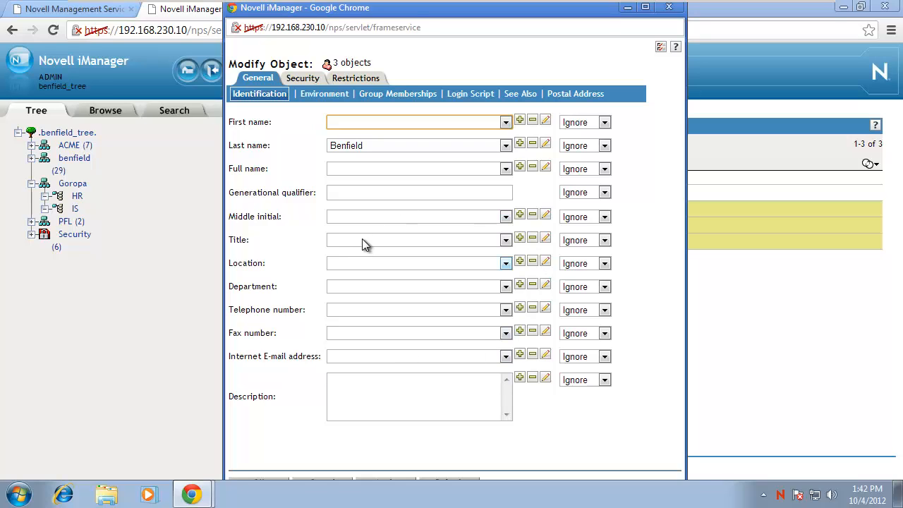
Enter HR as a new Department value in the multi-user edit window.
drag(411, 12, 604, 12)
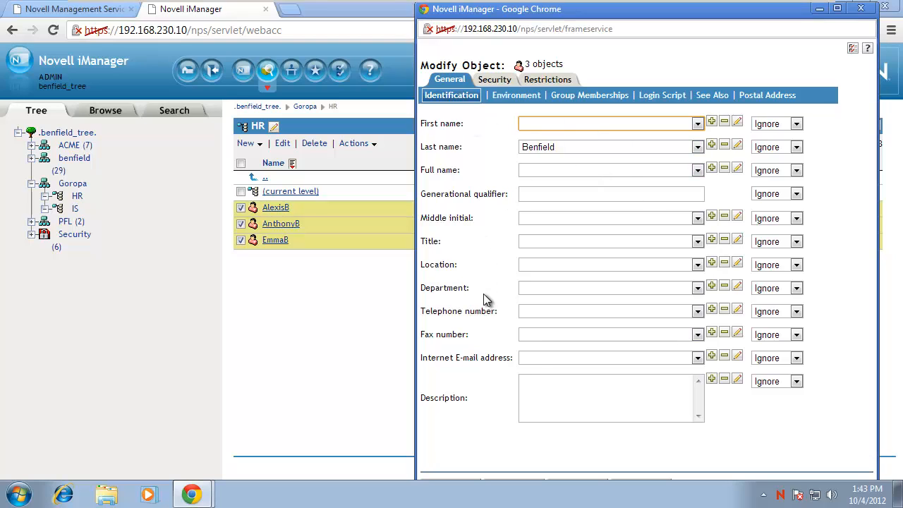
click(711, 286)
text(Huma)
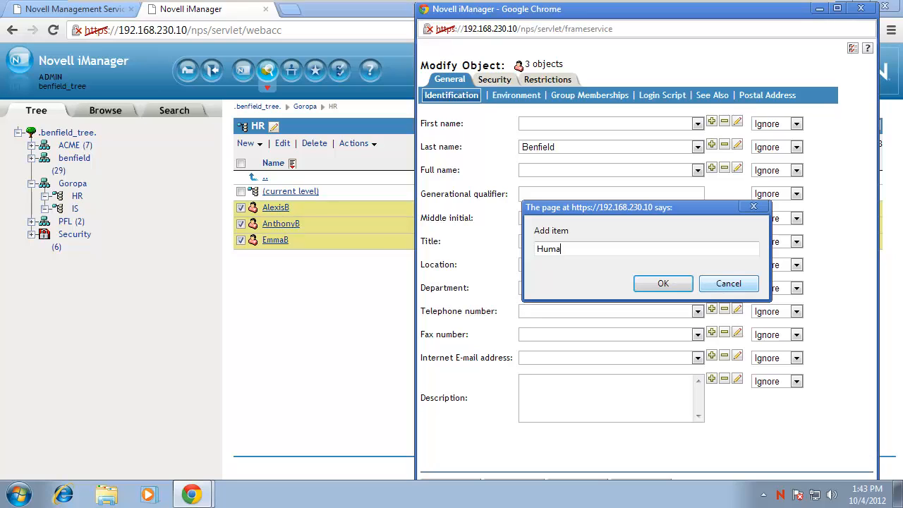
text(n)
key(BackSpace)
key(BackSpace)
key(BackSpace)
key(BackSpace)
text(R)
click(660, 283)
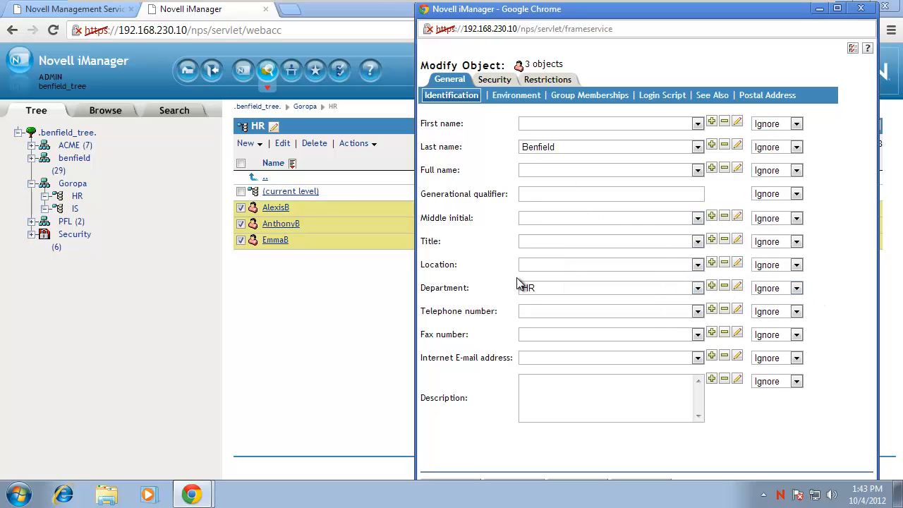
Set the Department change mode to Add, apply it to all three users, and close the progress window.
click(843, 12)
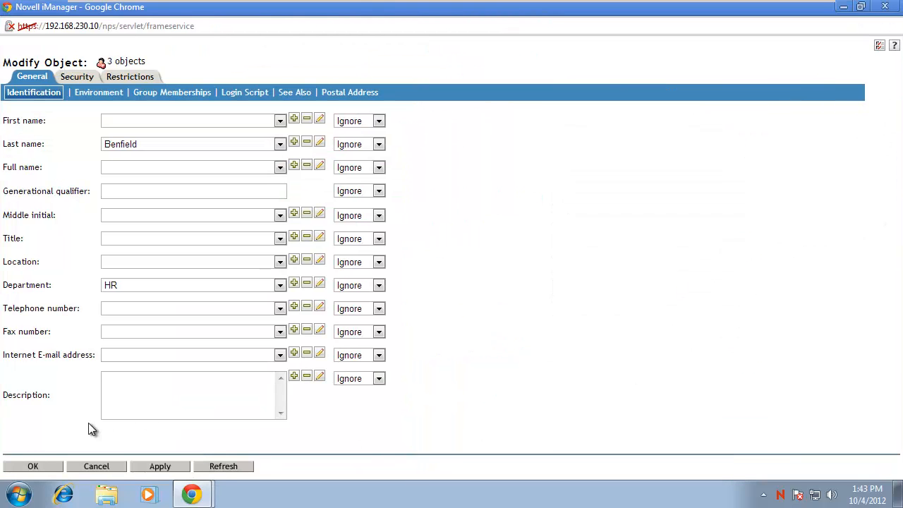
click(360, 287)
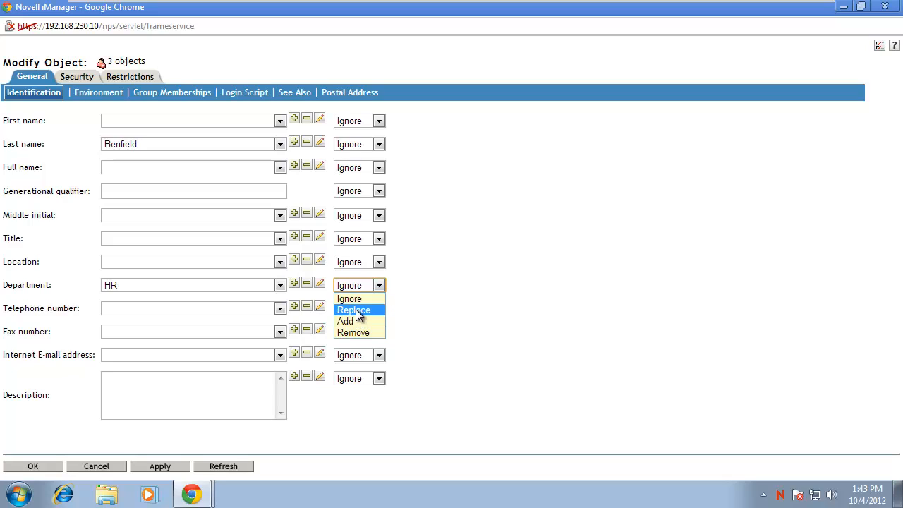
click(358, 311)
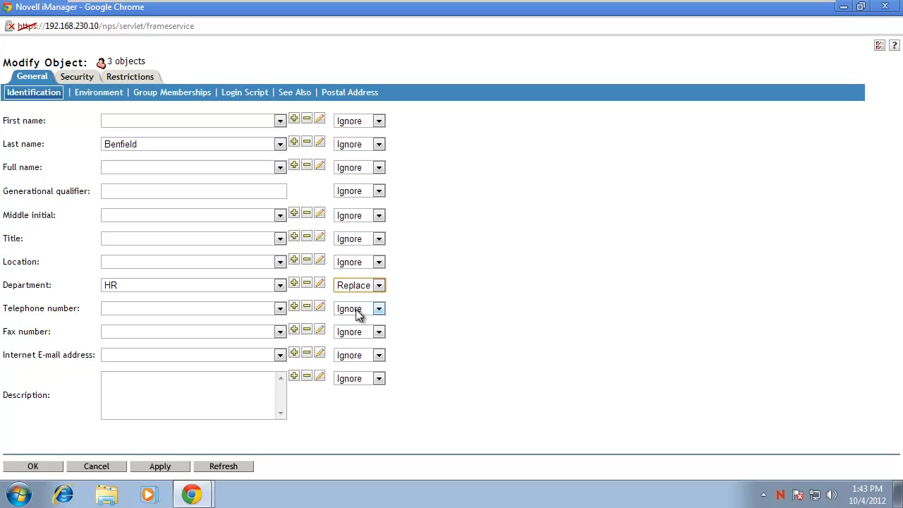
click(357, 288)
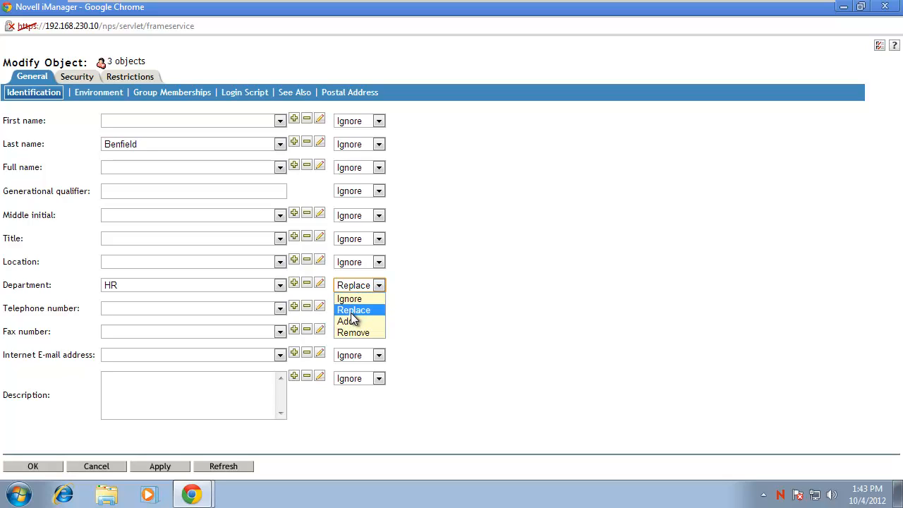
click(351, 318)
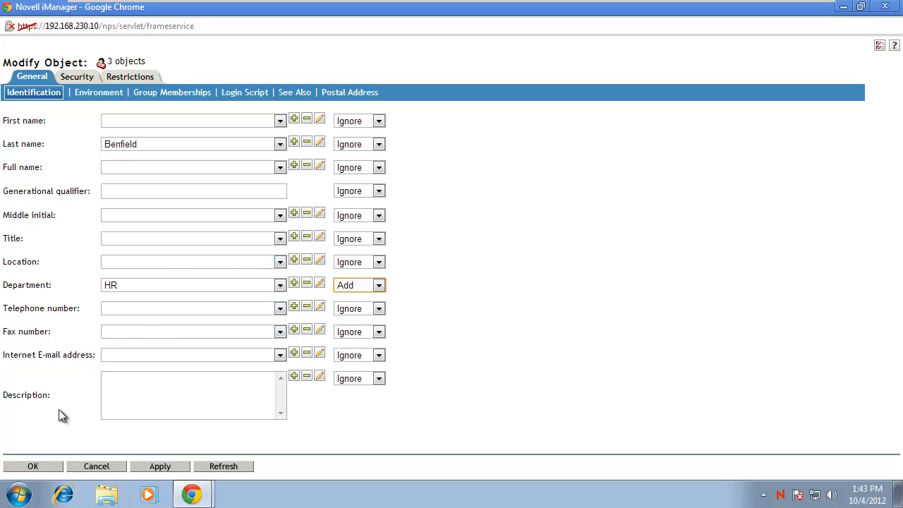
click(20, 467)
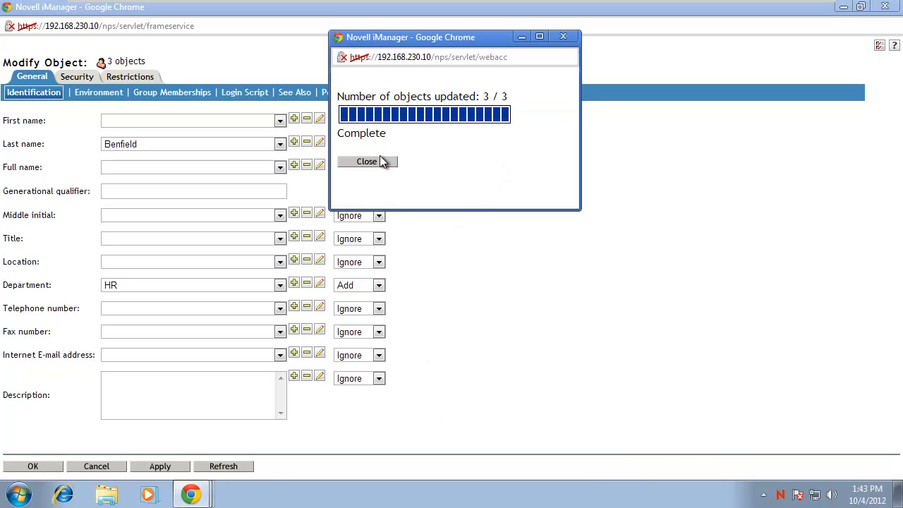
click(379, 164)
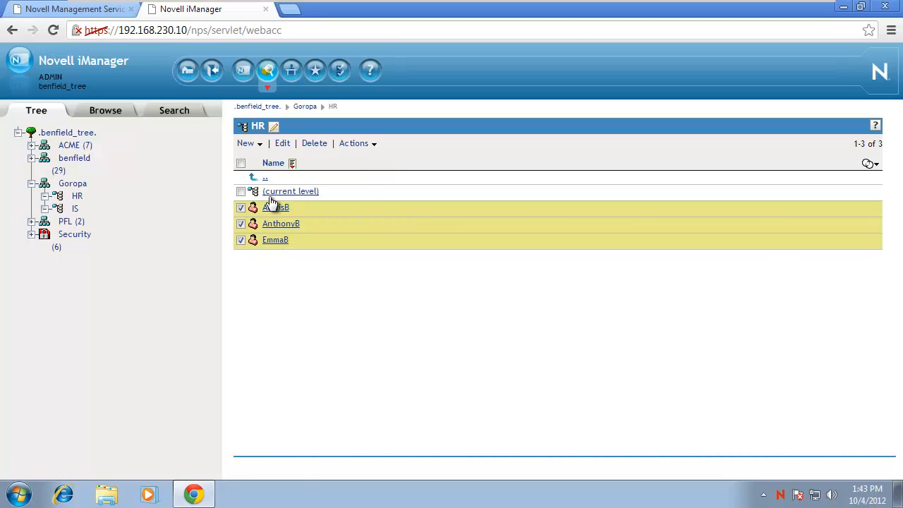
Open one HR user's details to confirm HR in Department, then close it.
click(240, 164)
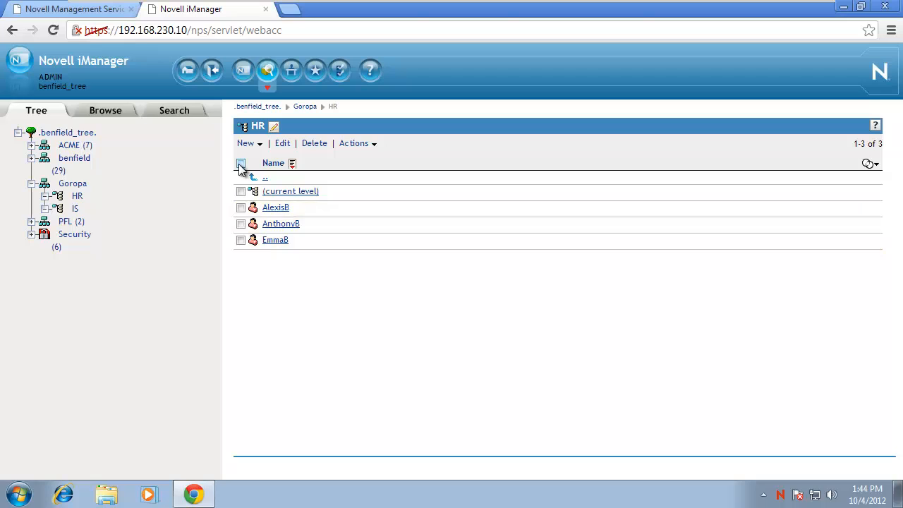
click(277, 208)
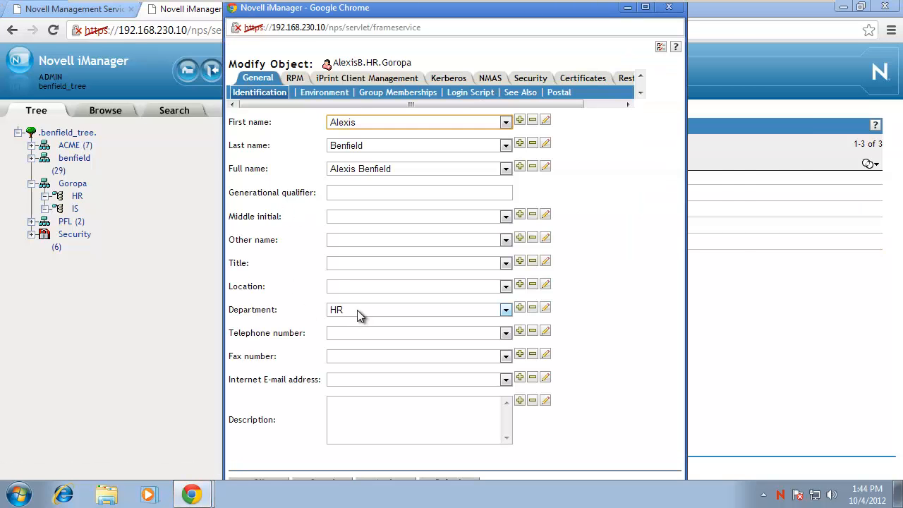
click(502, 322)
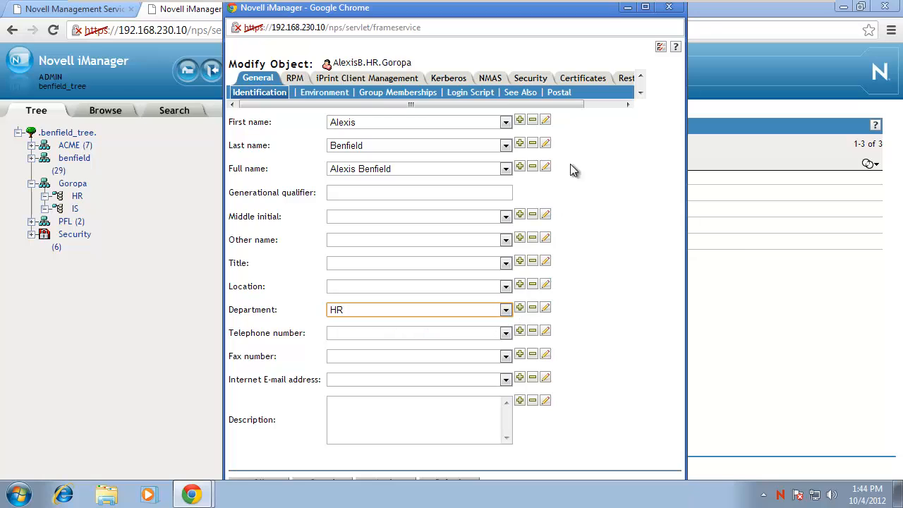
click(668, 7)
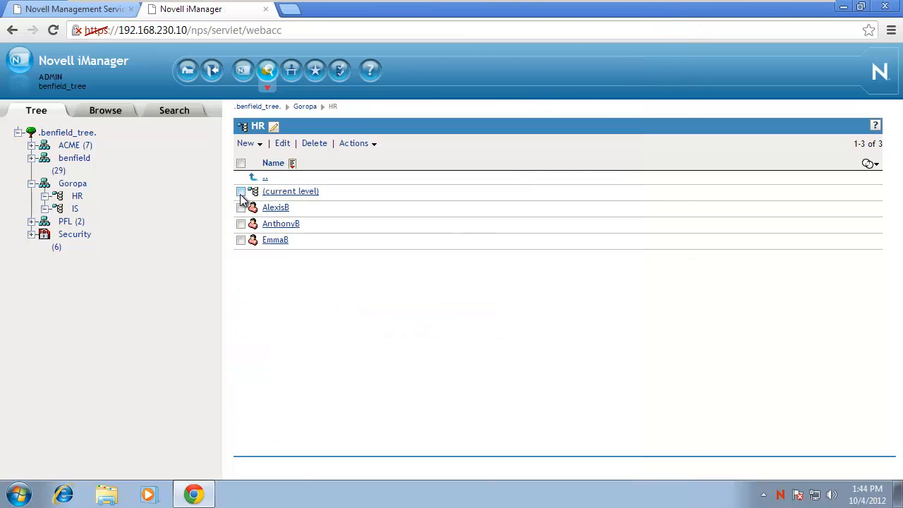
Check the Department value on the other two HR users and close their edit windows.
click(282, 242)
click(502, 310)
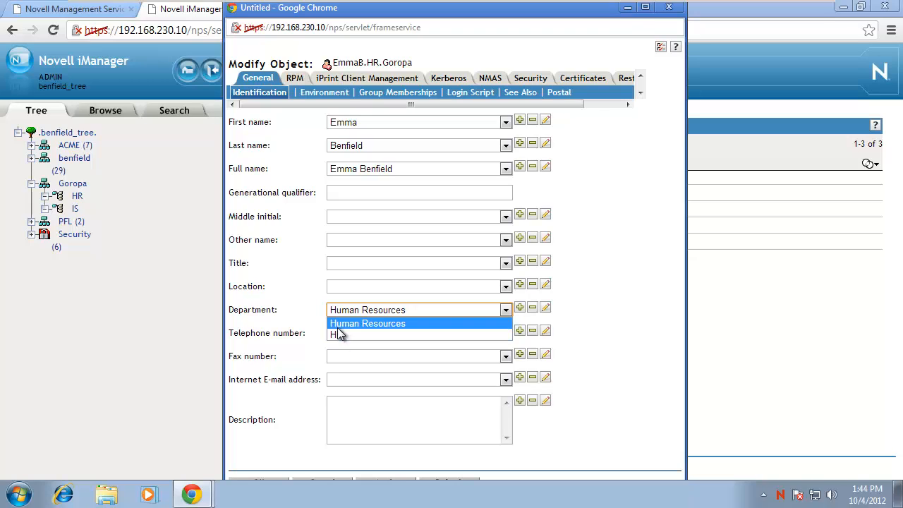
click(342, 335)
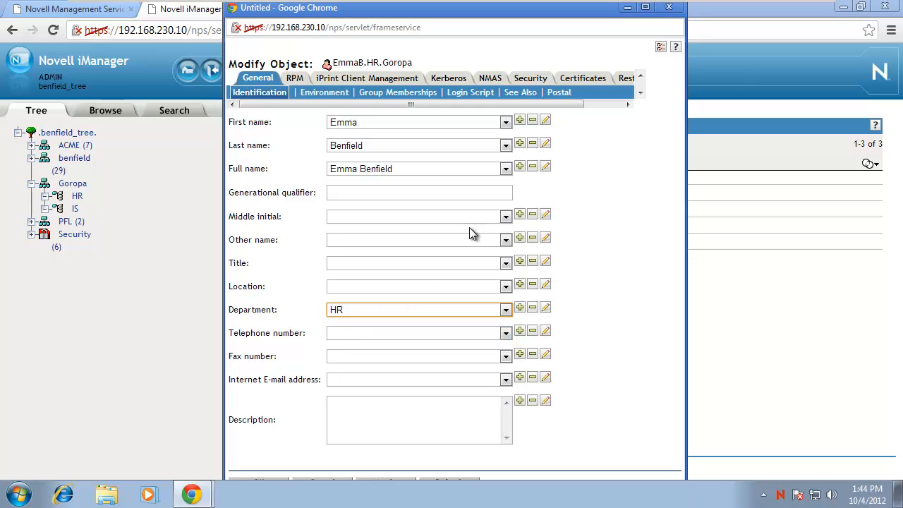
click(668, 7)
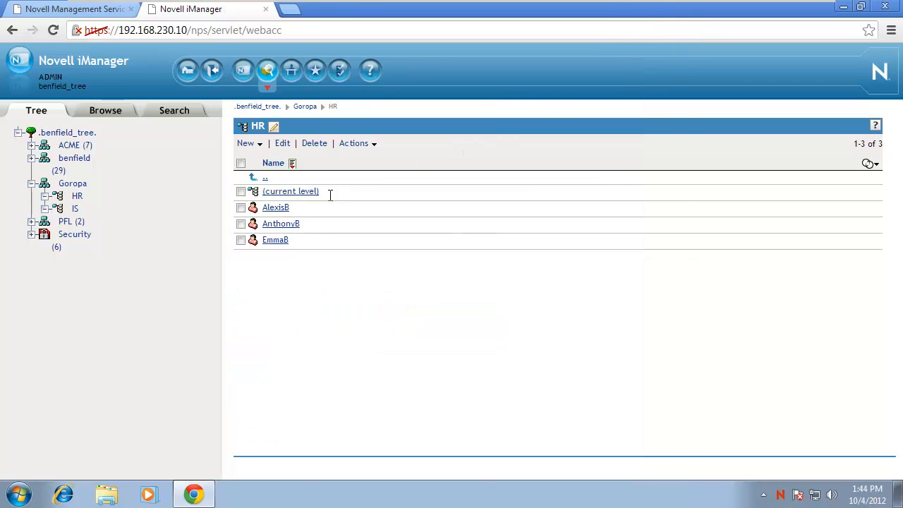
click(280, 224)
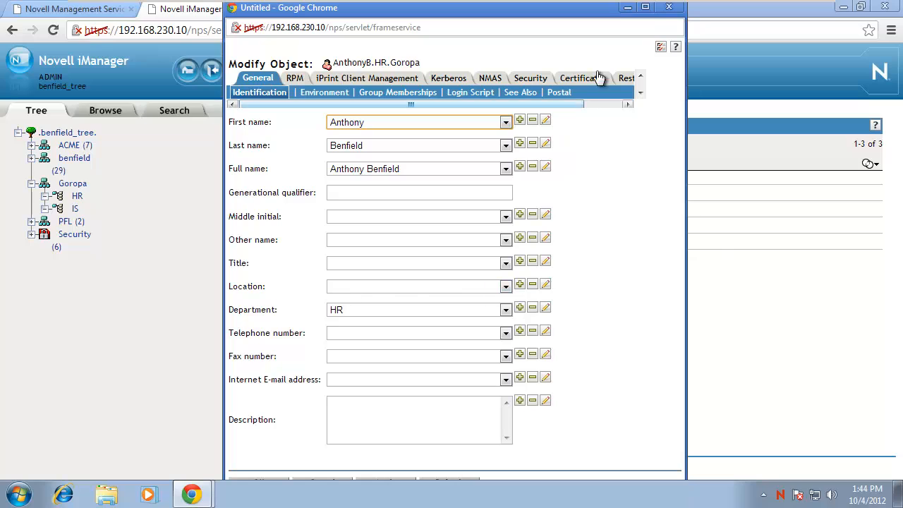
click(668, 7)
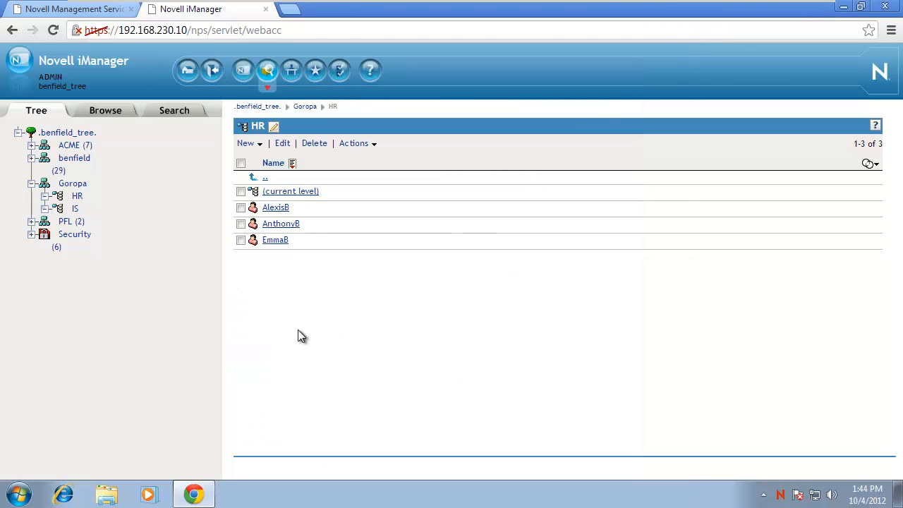
Edit all three HR users together, setting Department to Human Resources in Replace mode.
click(240, 163)
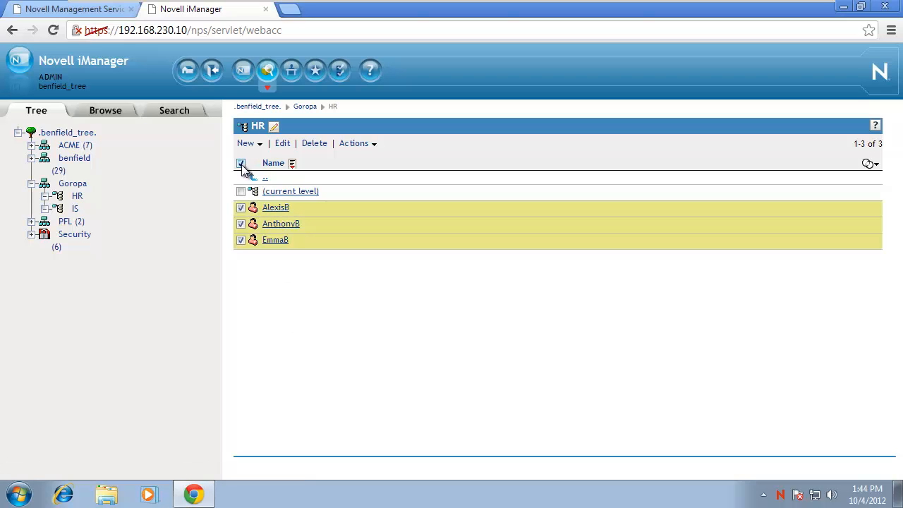
click(286, 144)
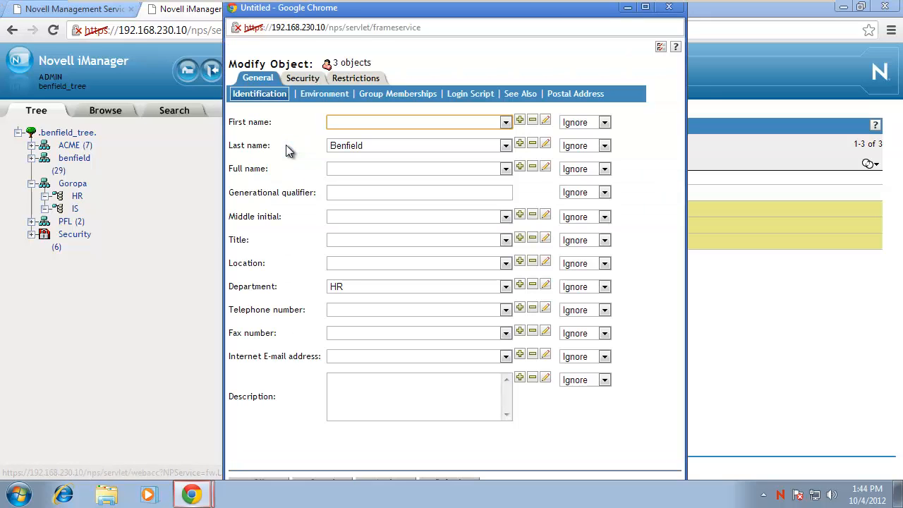
click(545, 286)
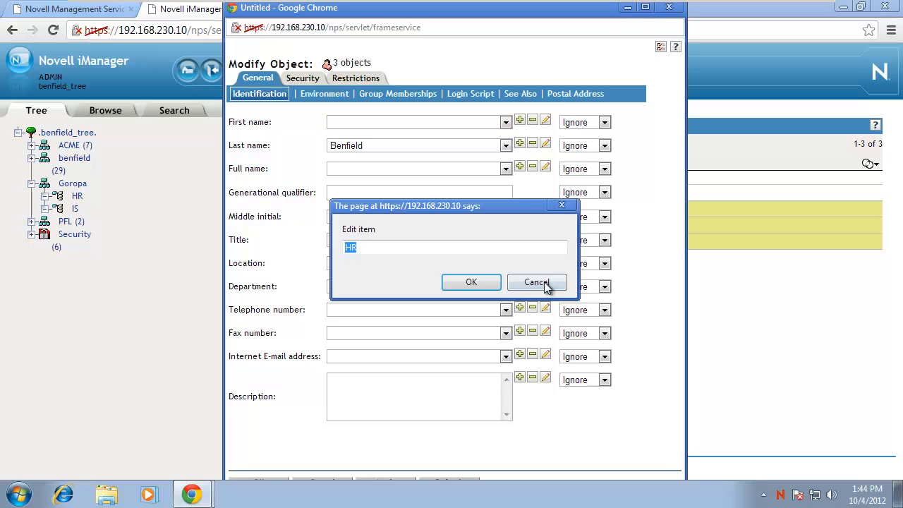
text(Human Resrouce)
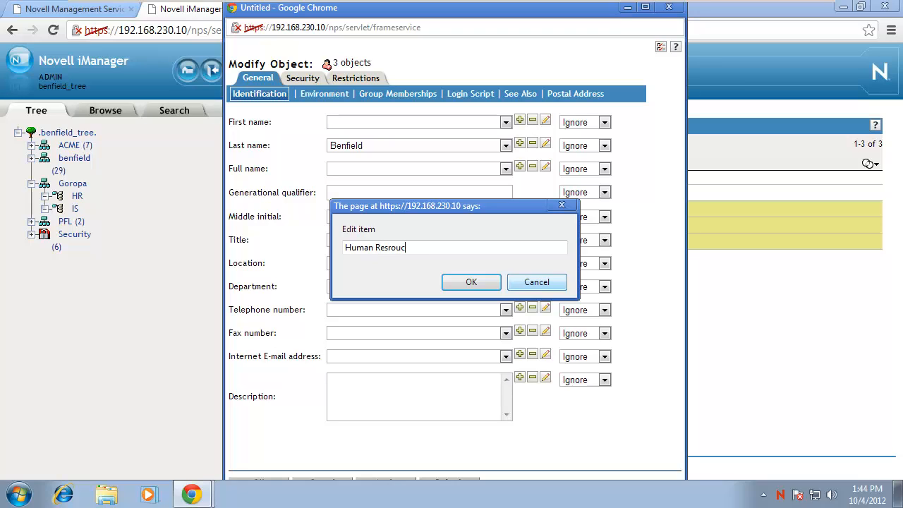
key(BackSpace)
key(BackSpace)
key(BackSpace)
key(BackSpace)
key(BackSpace)
text(source)
click(471, 281)
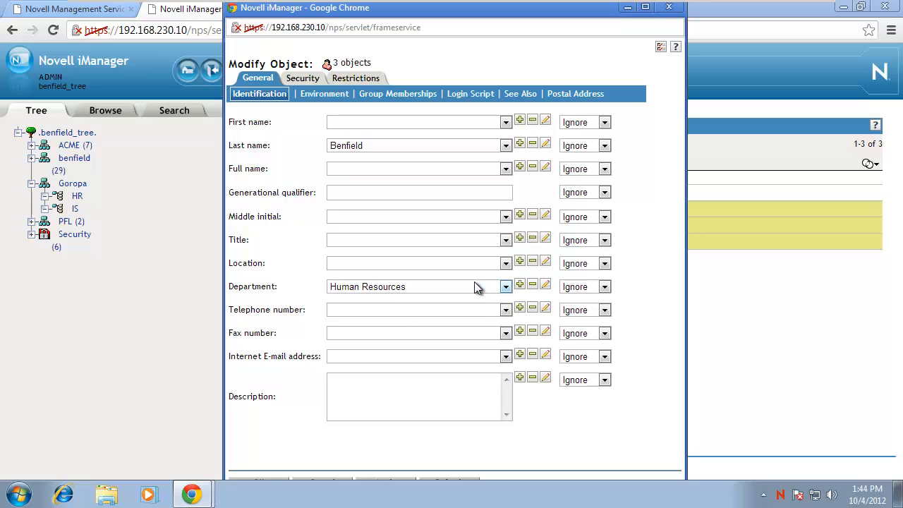
click(590, 291)
click(598, 311)
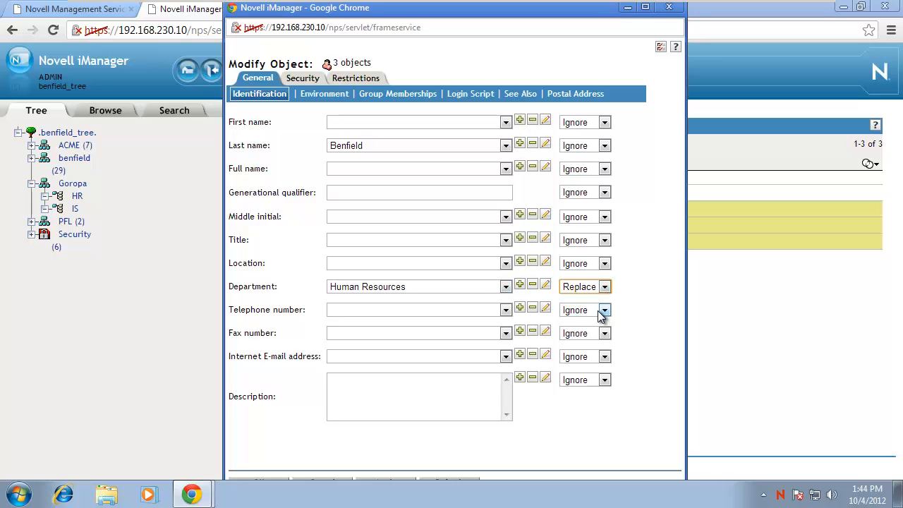
Add the shared telephone number in Replace mode, apply to all three users, and close the summary.
click(407, 311)
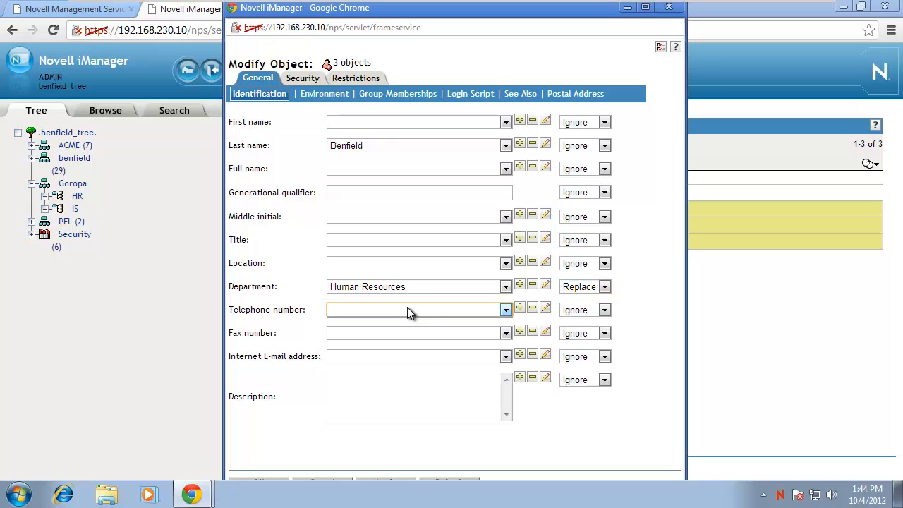
click(520, 308)
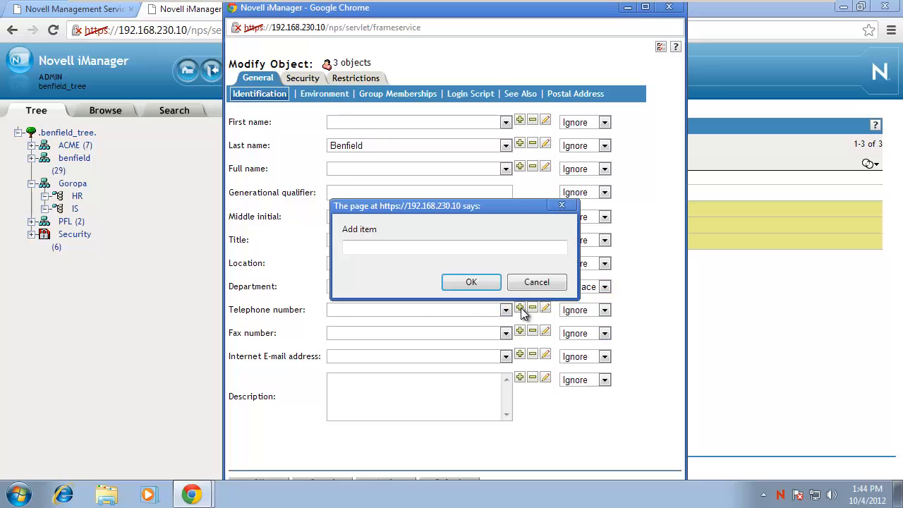
text(800-123-4567)
click(470, 283)
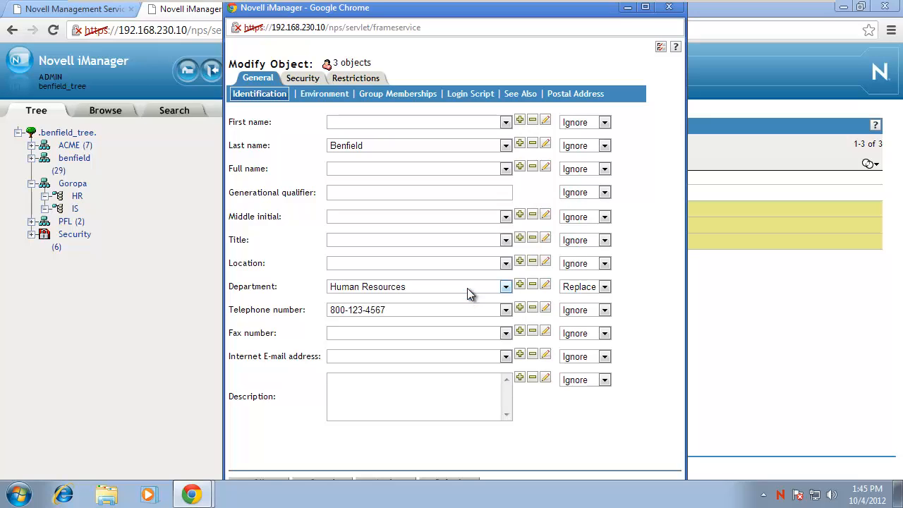
click(604, 310)
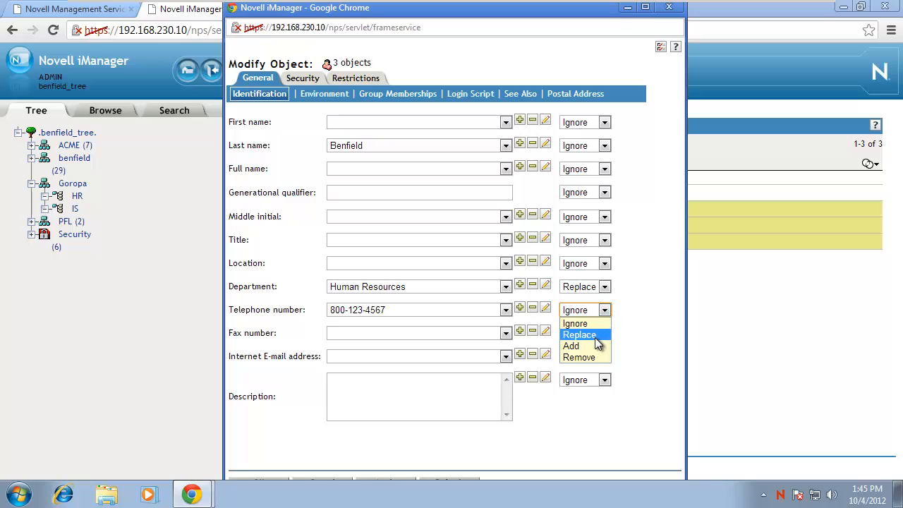
click(595, 335)
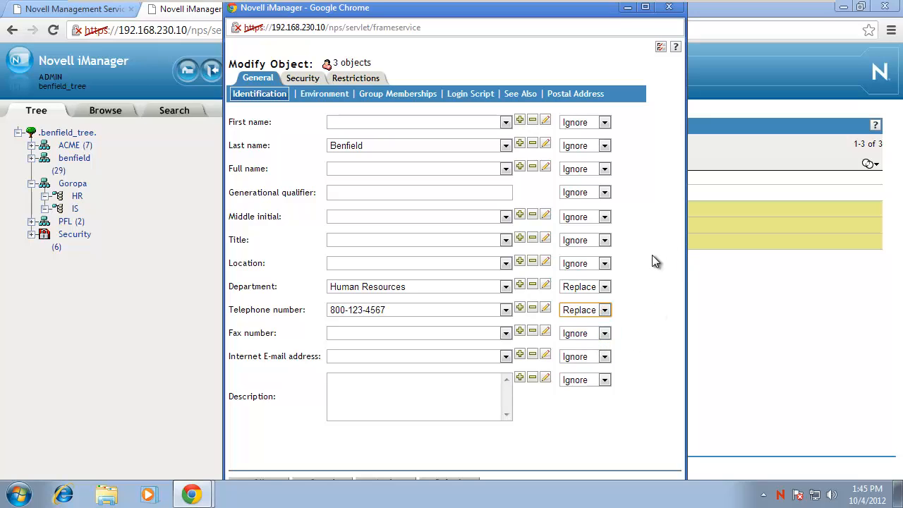
click(258, 479)
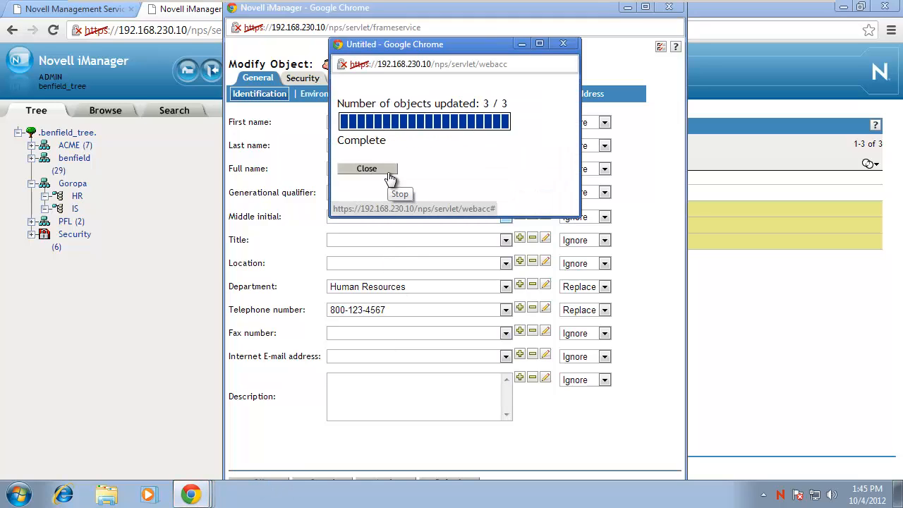
click(388, 173)
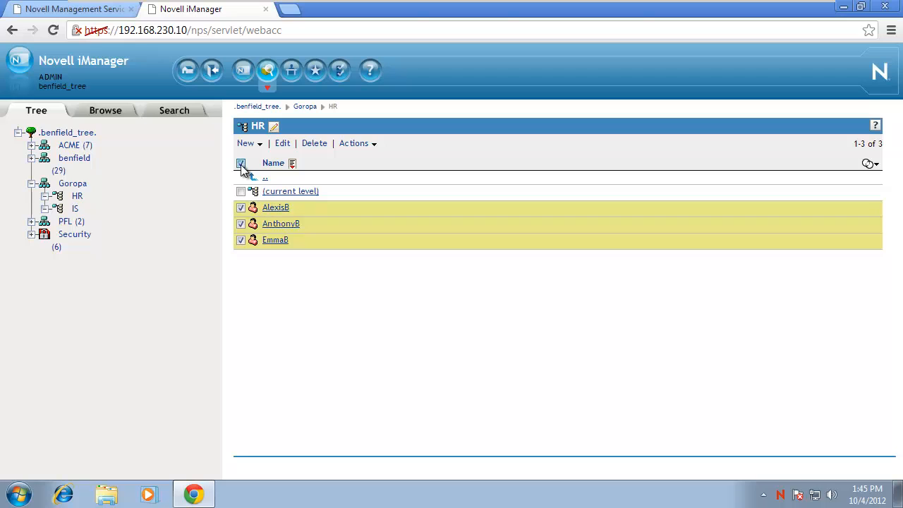
Clear the selection of all three users in the HR list.
click(241, 163)
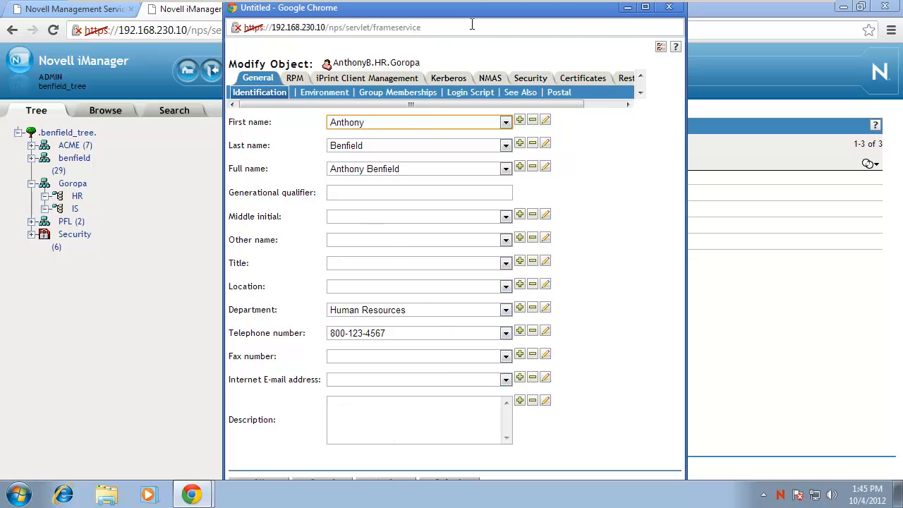
Close the user's details and open Time Restrictions for all three HR users together.
click(668, 8)
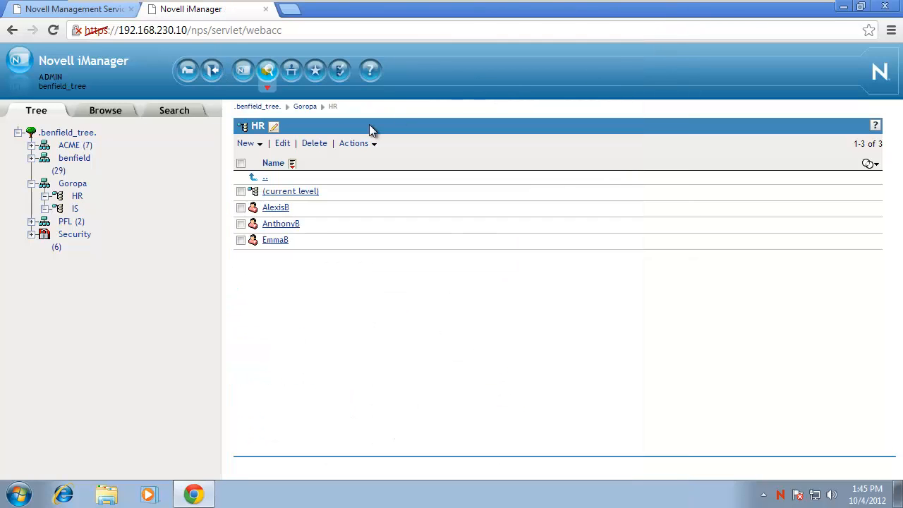
click(240, 164)
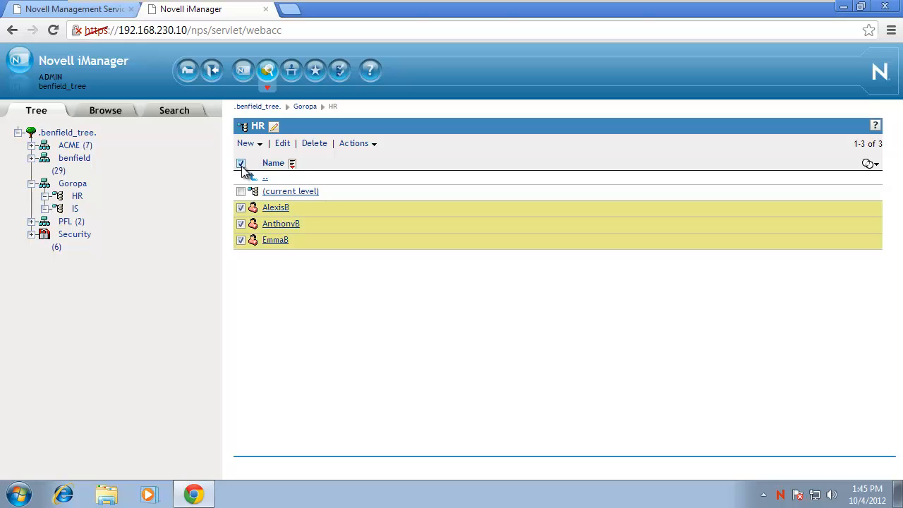
click(282, 144)
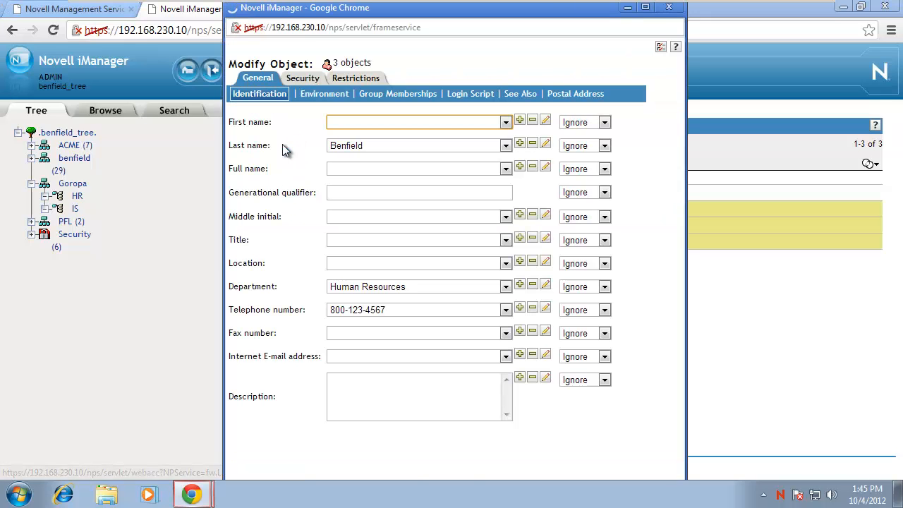
click(358, 80)
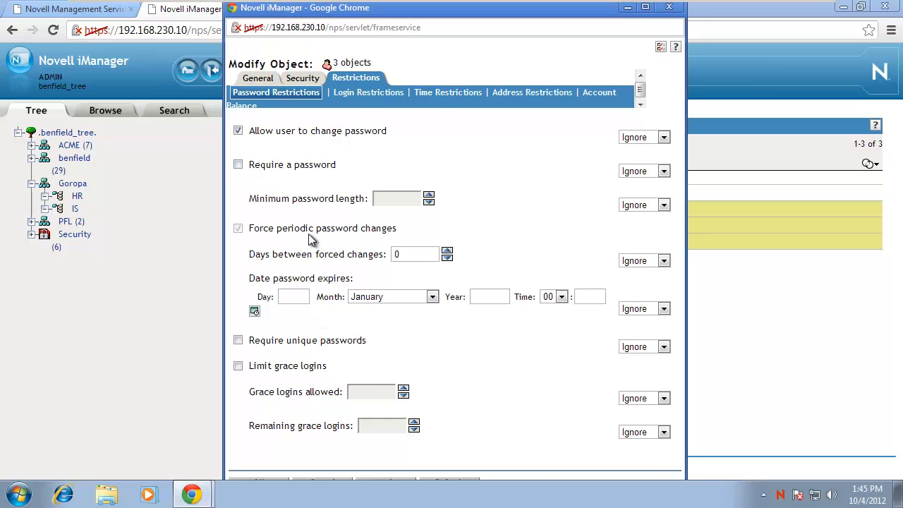
click(449, 92)
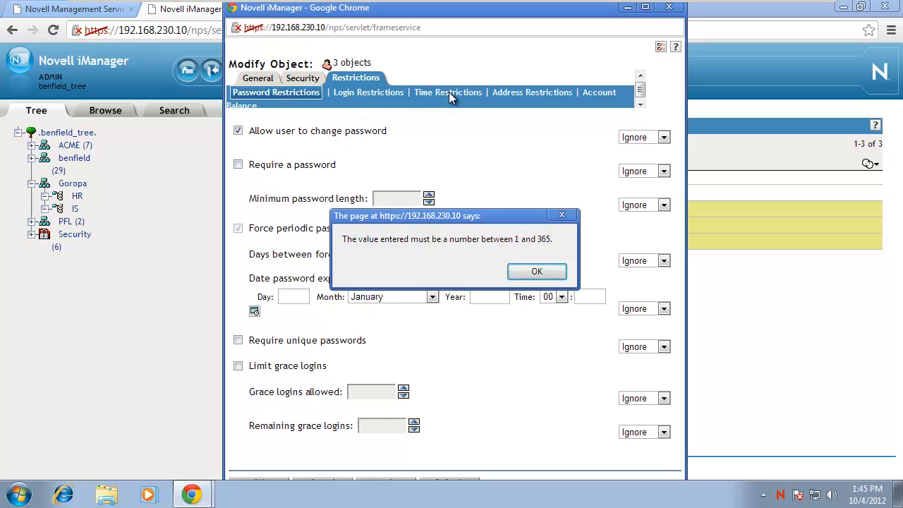
click(534, 270)
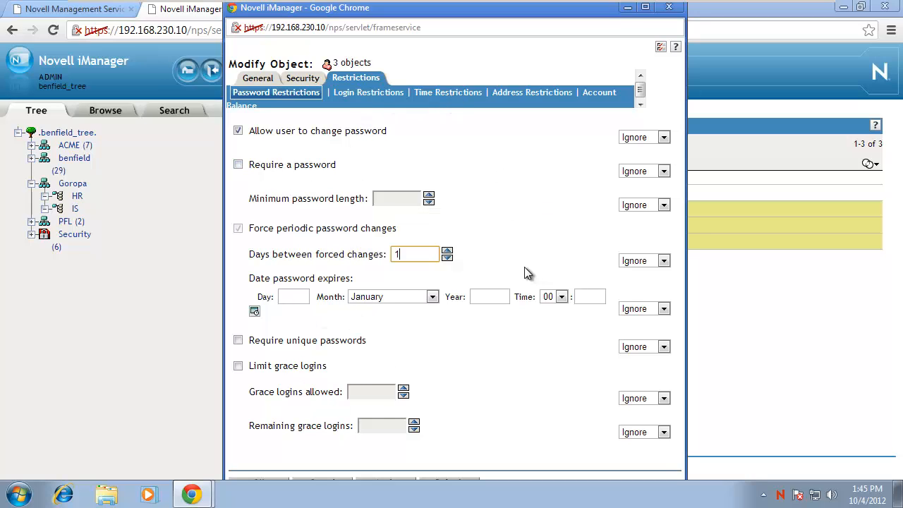
click(431, 98)
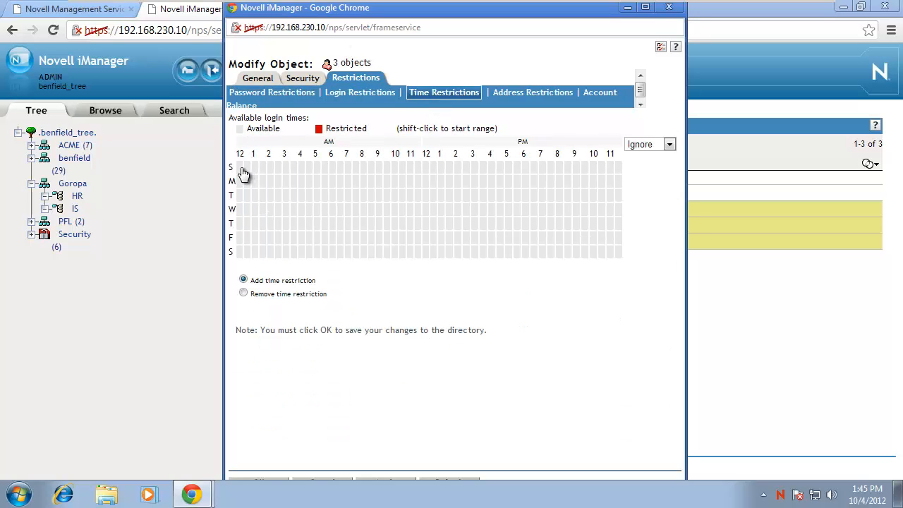
Mark Sunday 12 AM to 3 AM and Monday 12 AM to 2:30 AM as restricted login times.
click(241, 170)
click(248, 170)
click(256, 169)
click(264, 170)
click(271, 169)
click(278, 169)
click(241, 181)
click(248, 182)
click(256, 182)
click(263, 181)
click(271, 182)
Set the time restrictions to Replace, apply them to all three users, and close the summary.
click(670, 145)
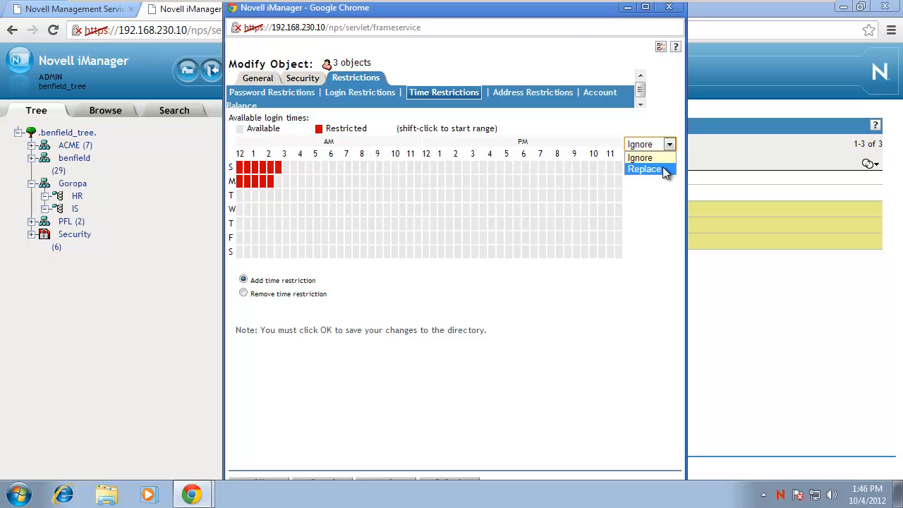
click(664, 170)
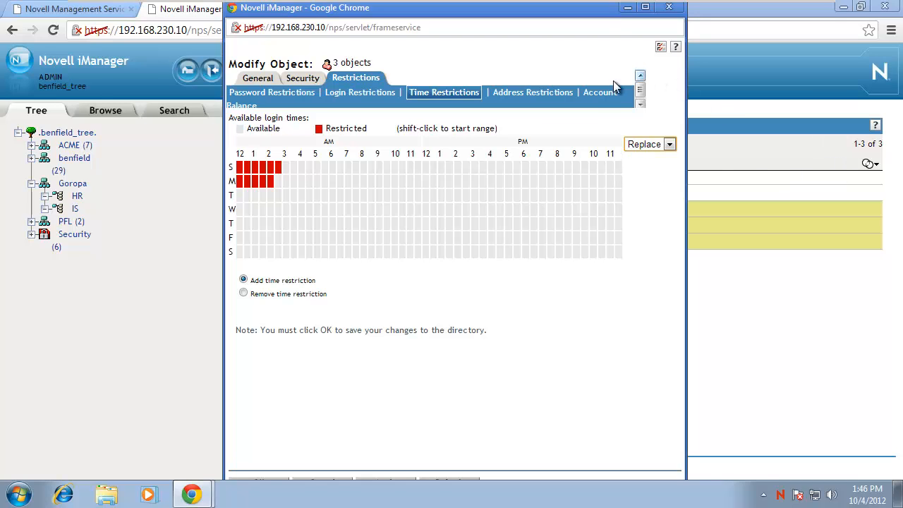
click(645, 7)
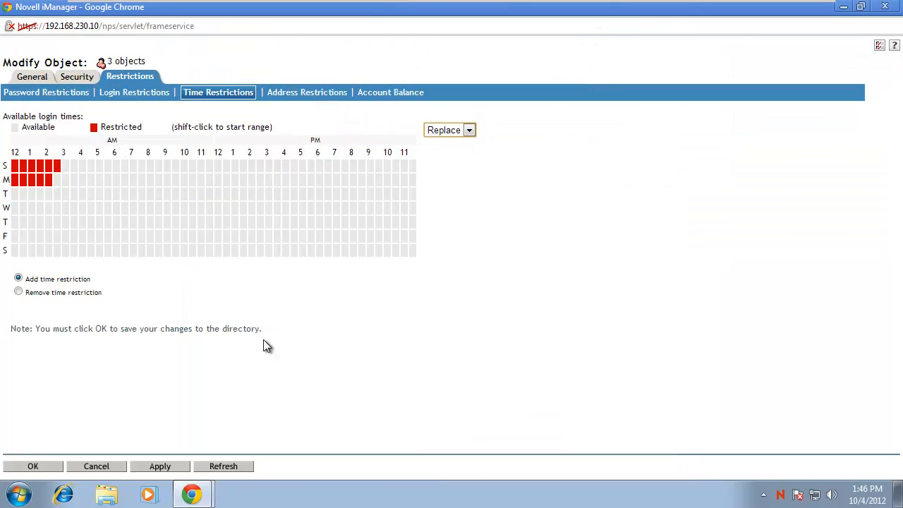
click(33, 466)
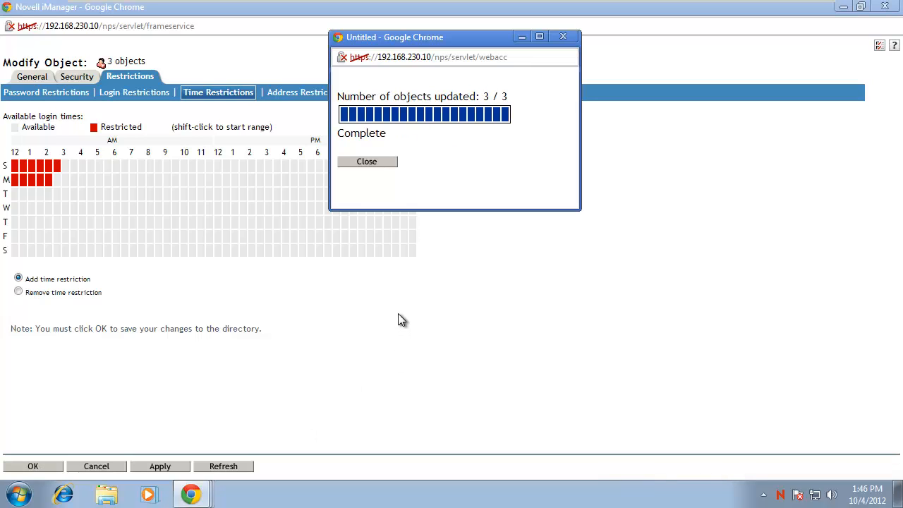
click(367, 161)
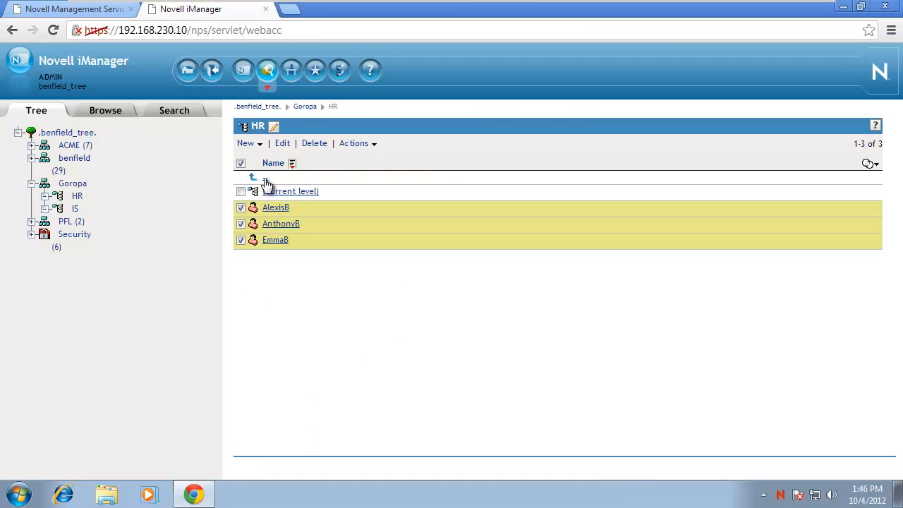
click(241, 163)
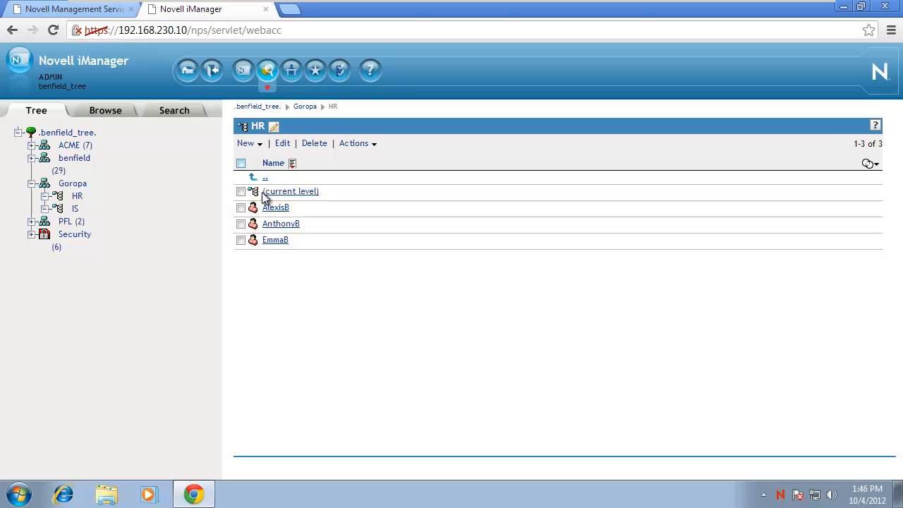
click(285, 225)
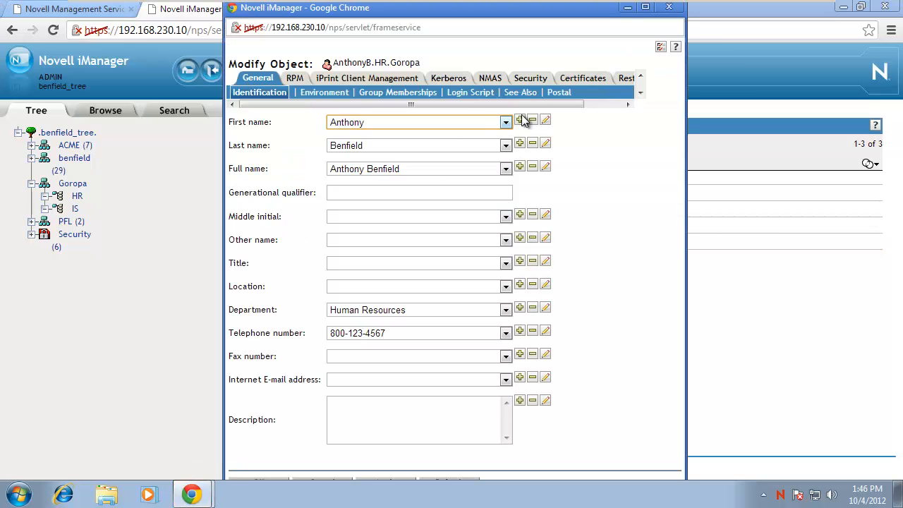
click(628, 77)
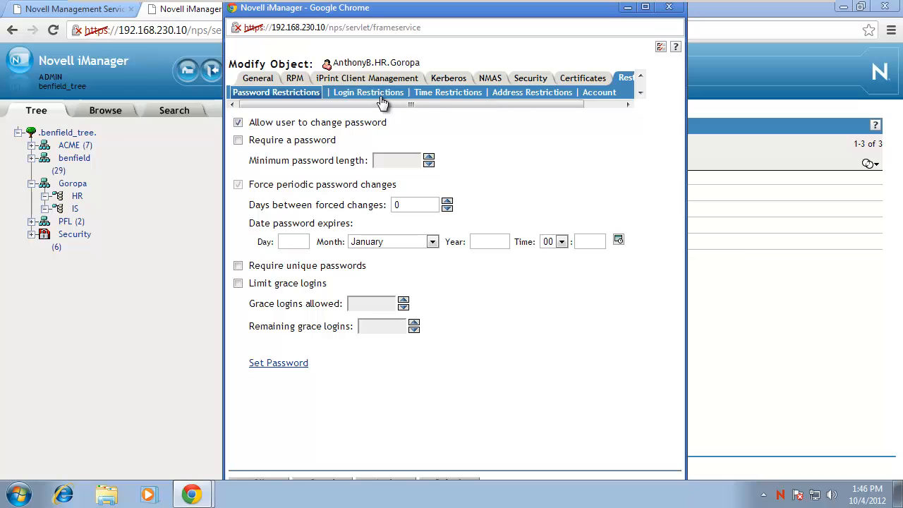
click(431, 94)
click(536, 272)
click(445, 95)
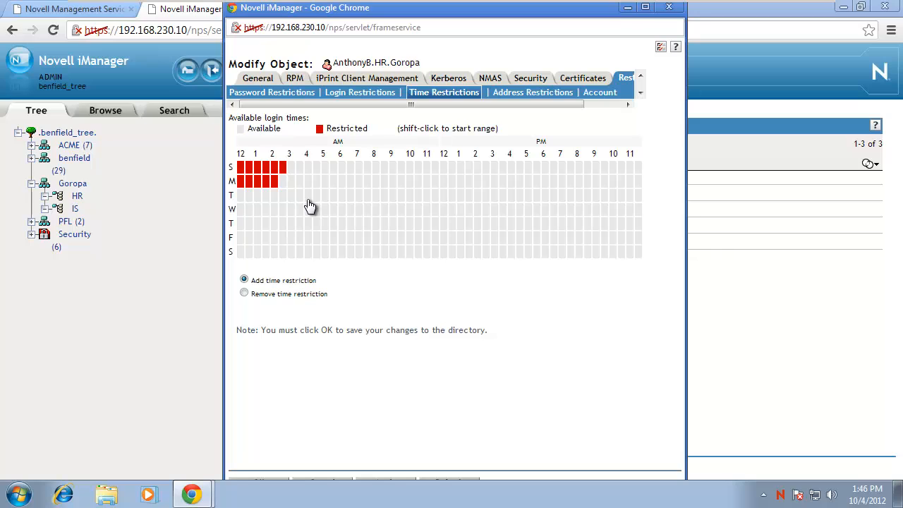
click(669, 8)
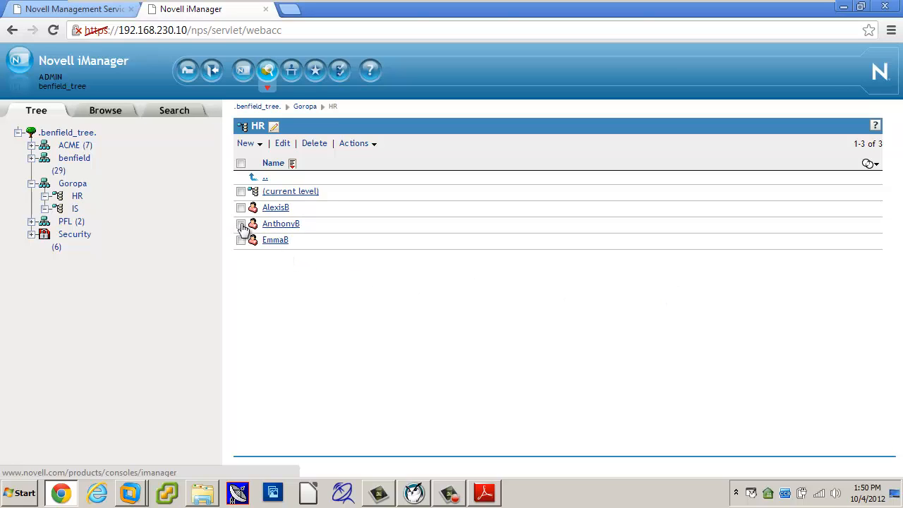
Start Move Object for the selected HR user with IS.Goropa as the destination.
click(240, 224)
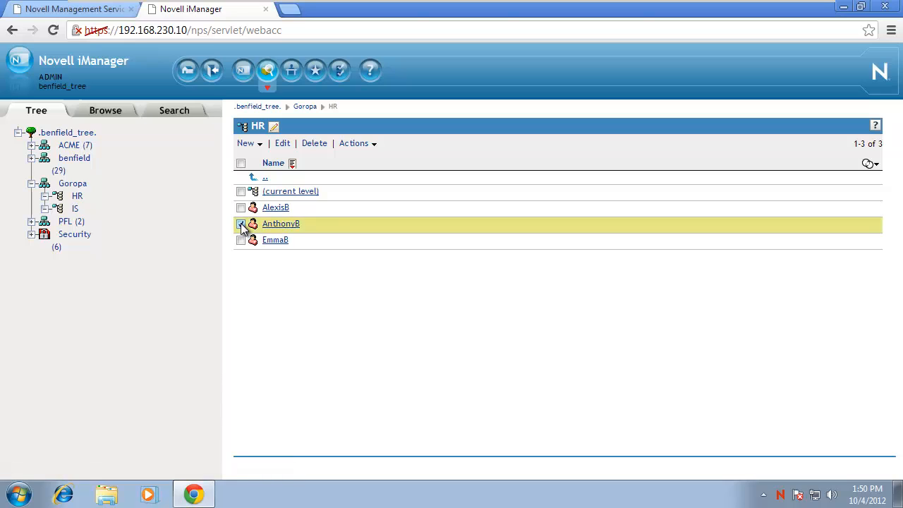
click(357, 144)
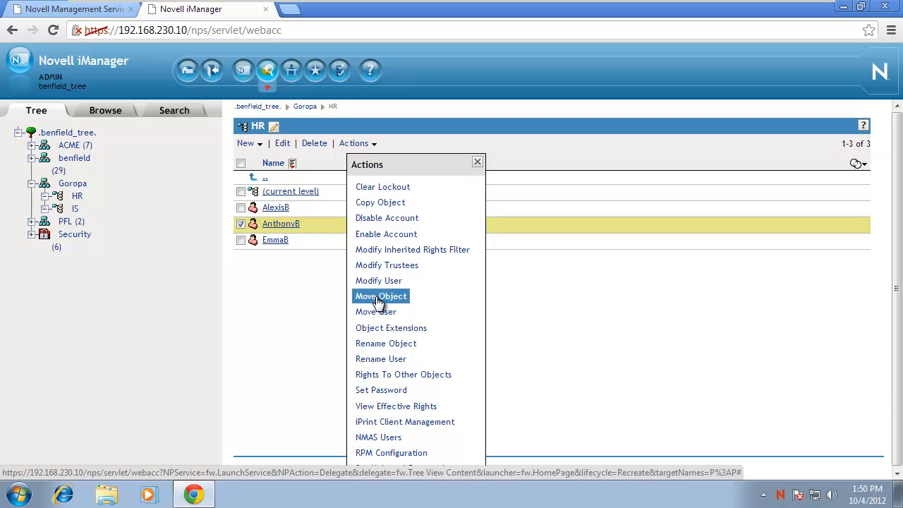
click(378, 298)
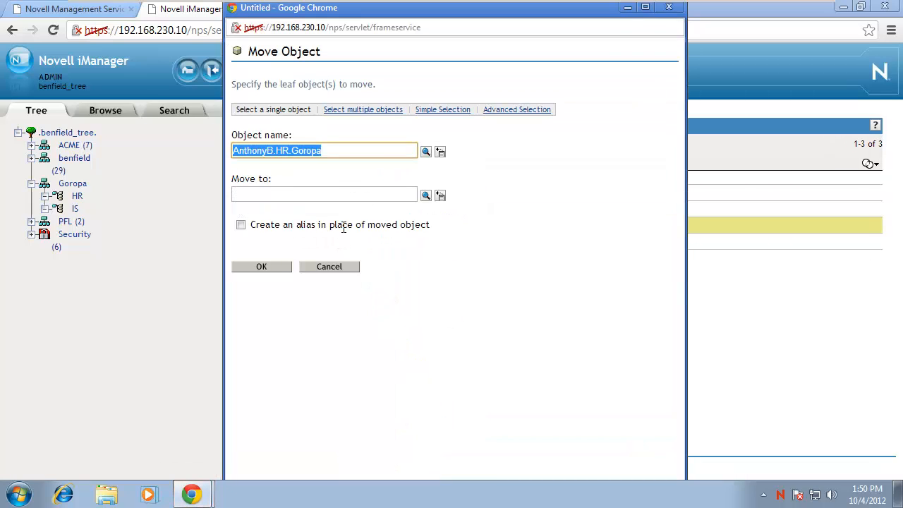
click(425, 196)
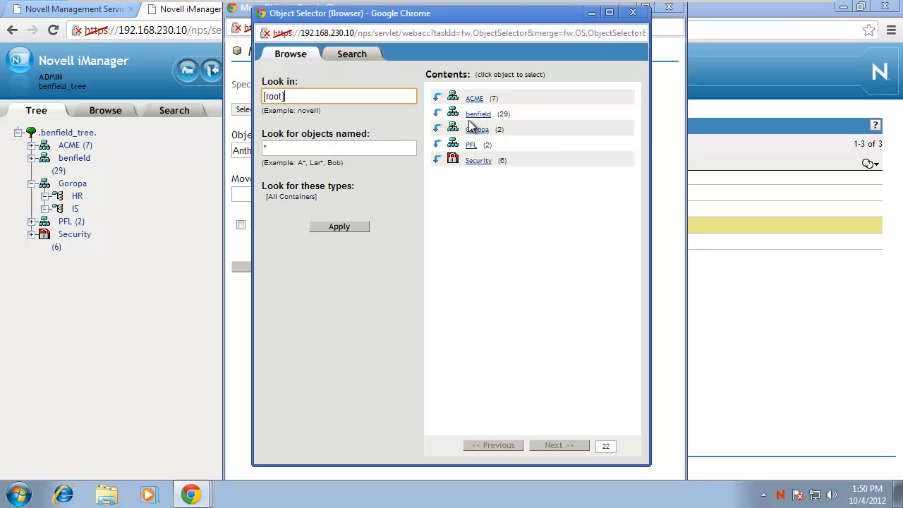
click(437, 129)
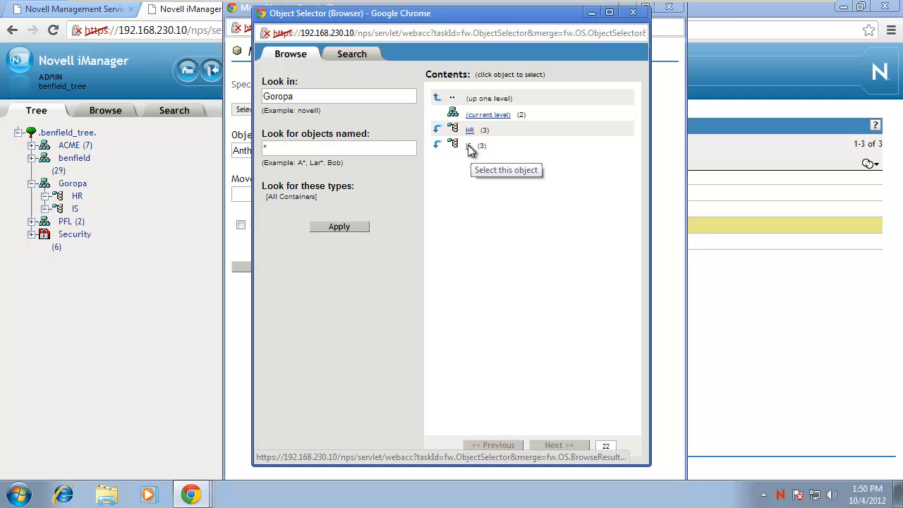
click(470, 147)
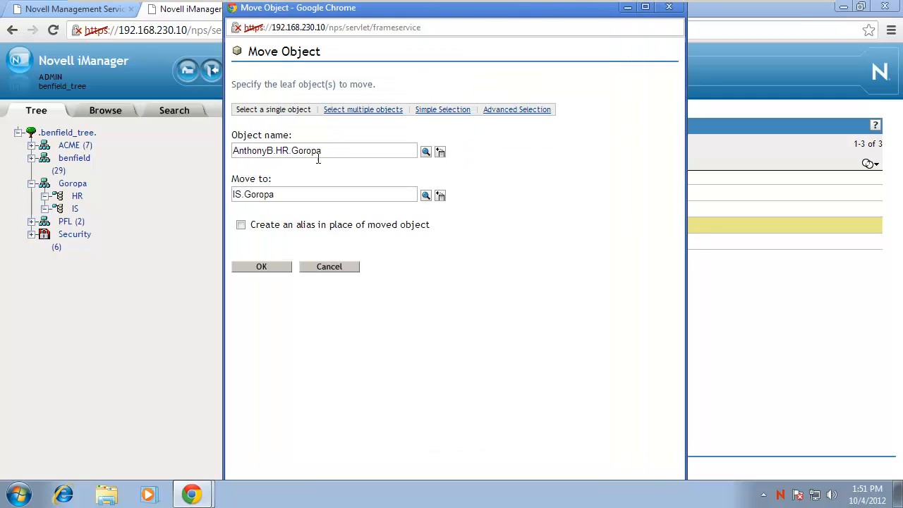
Confirm the move into IS.Goropa and acknowledge the success message.
drag(327, 154, 235, 150)
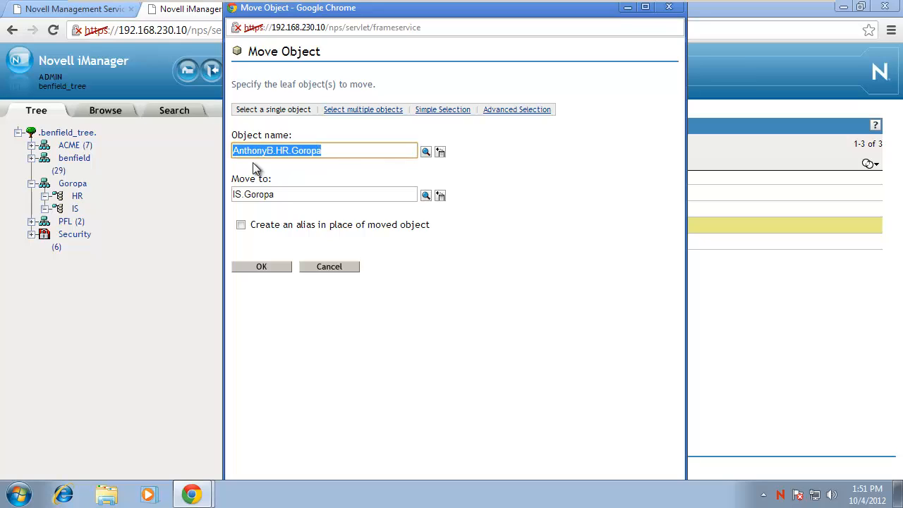
drag(288, 201, 221, 195)
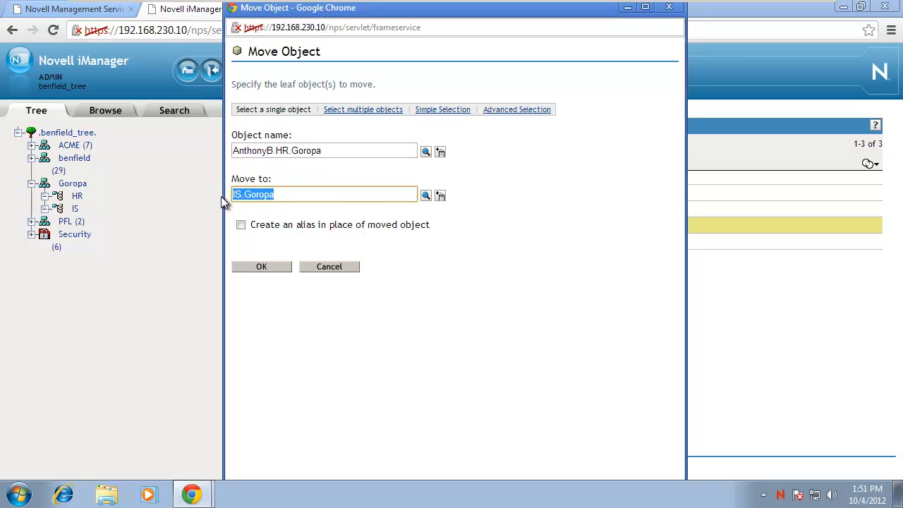
click(267, 265)
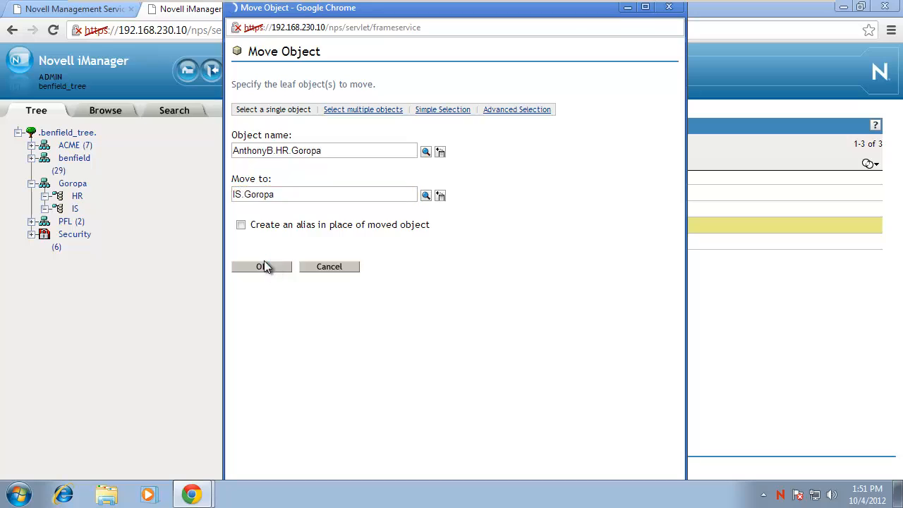
click(270, 148)
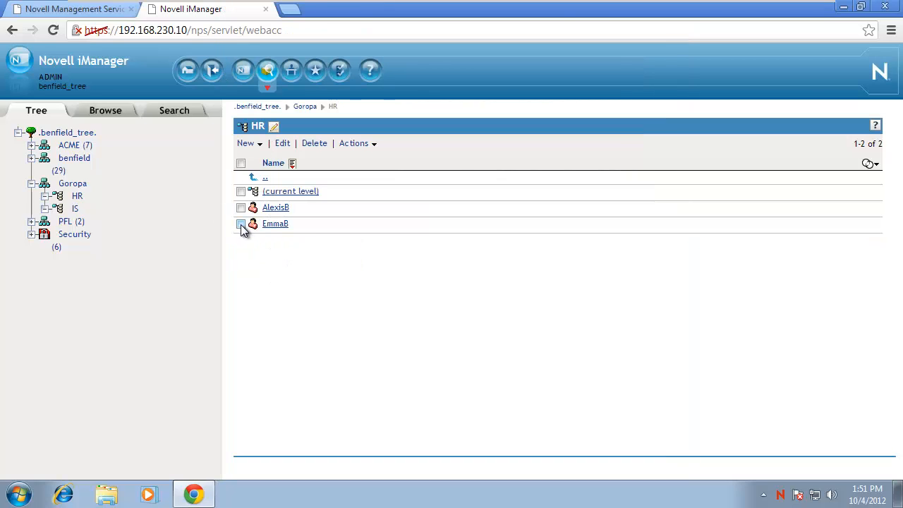
In the IS container, select LaurenB, BrandonB and SamanthaB.
click(75, 208)
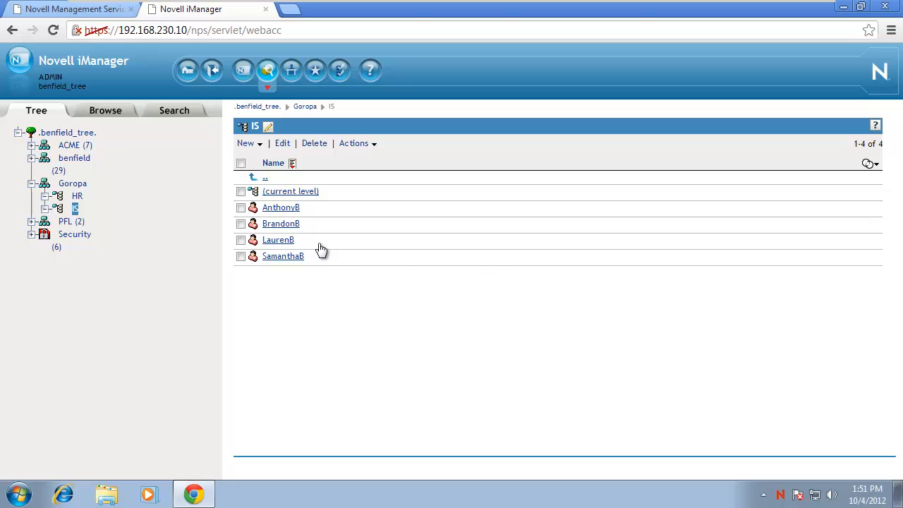
click(241, 240)
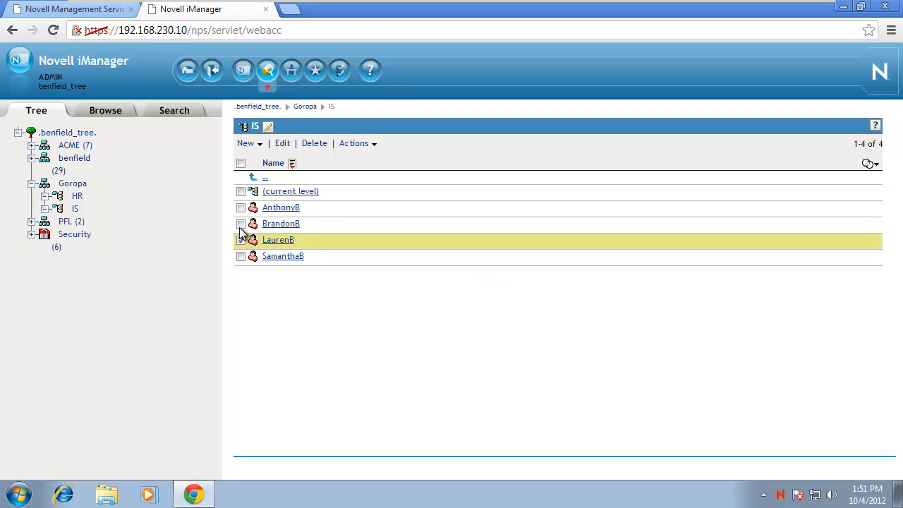
click(240, 225)
click(241, 257)
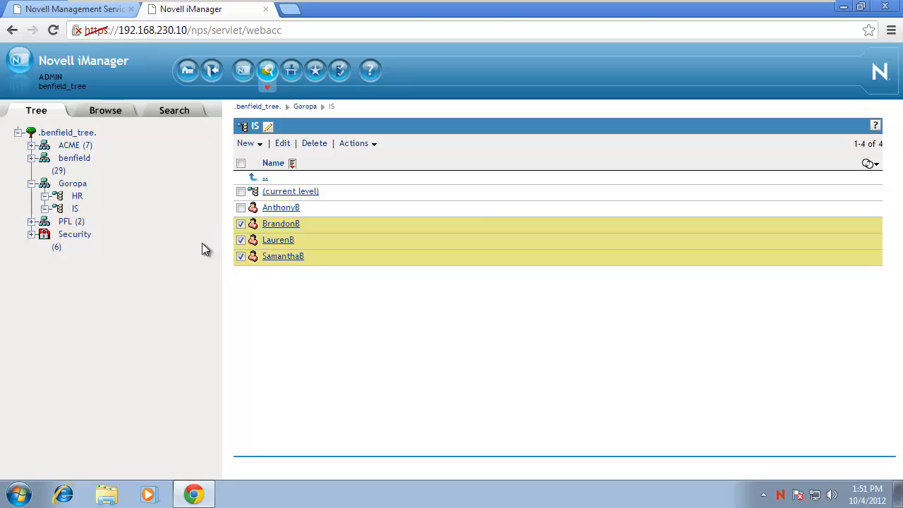
Move the three selected users into HR.Goropa with Move User and acknowledge the success message.
click(358, 148)
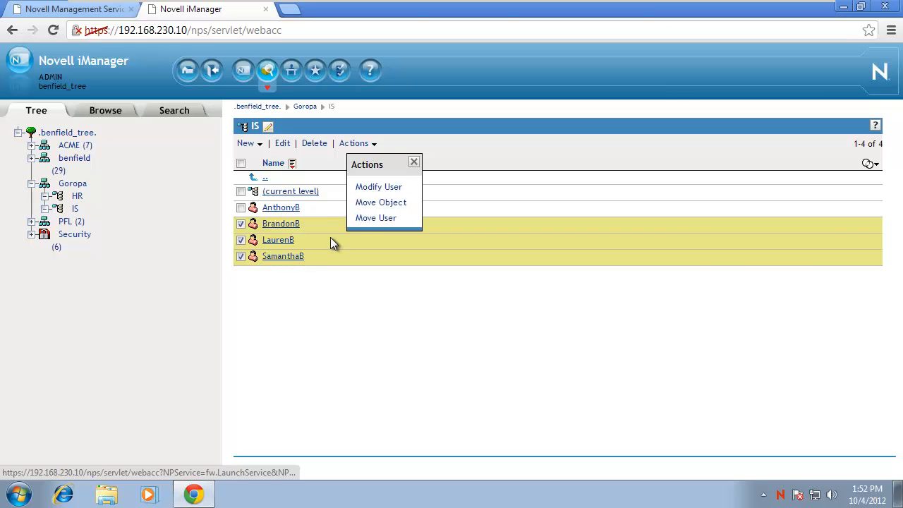
click(375, 218)
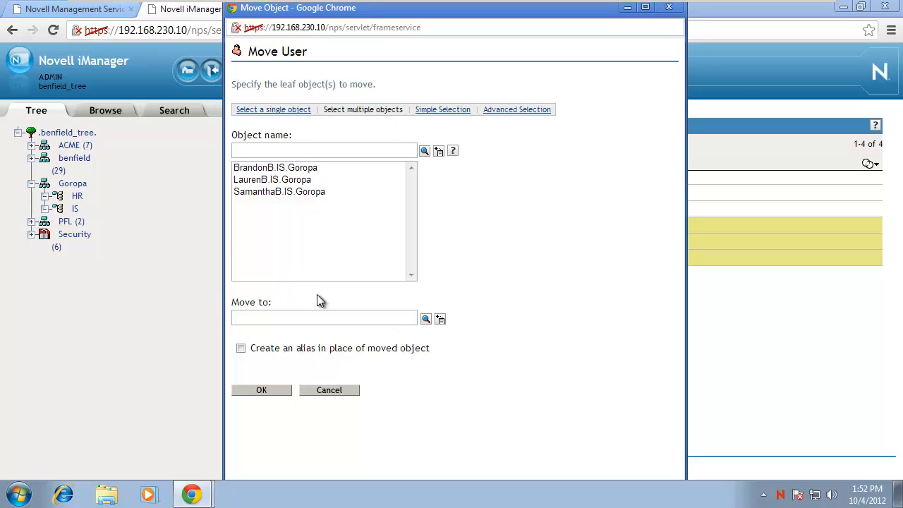
click(426, 319)
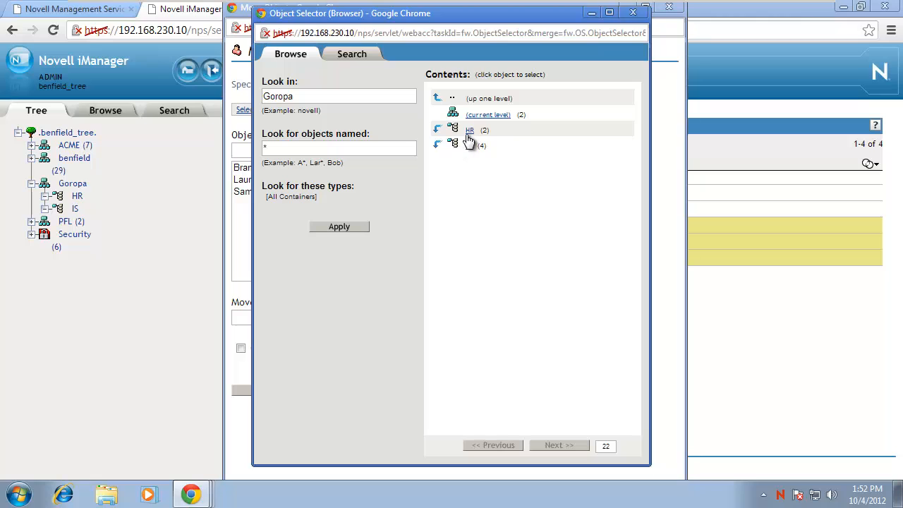
click(470, 132)
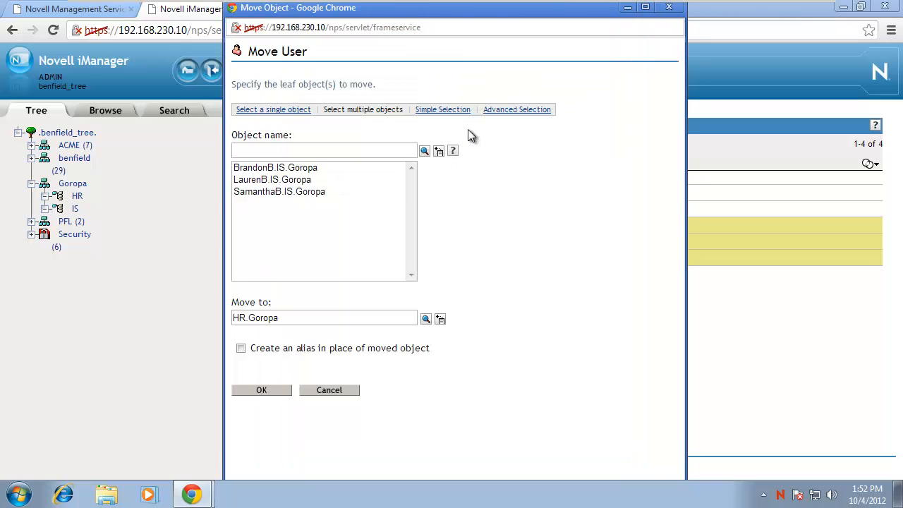
click(270, 394)
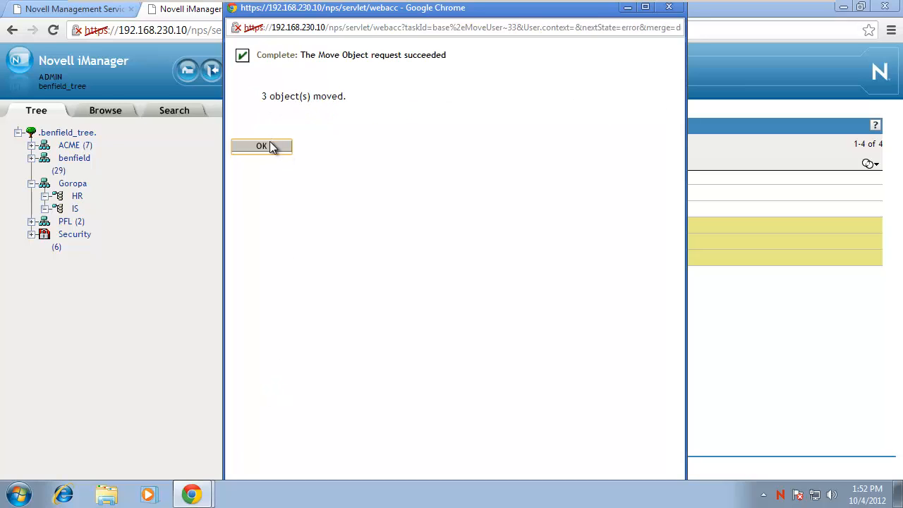
click(271, 146)
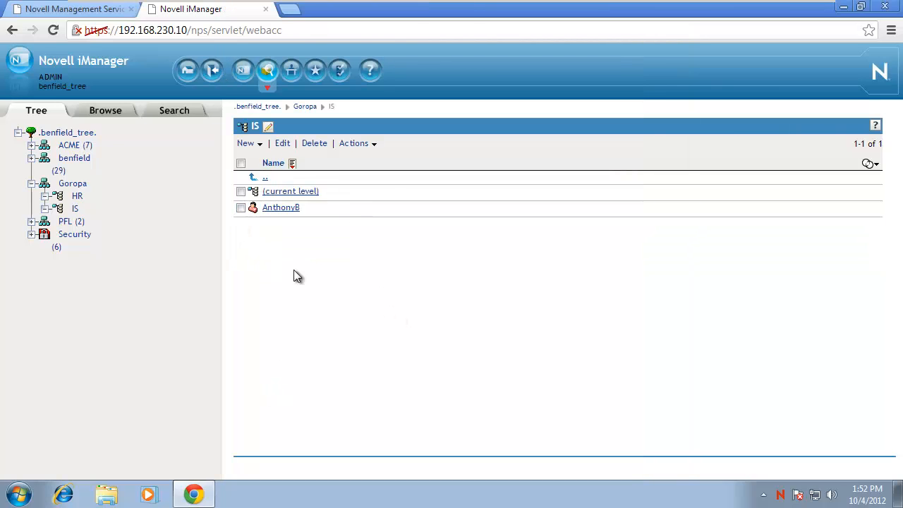
Show the HR container to confirm it lists AlexisB, BrandonB, EmmaB, LaurenB and SamanthaB.
click(78, 197)
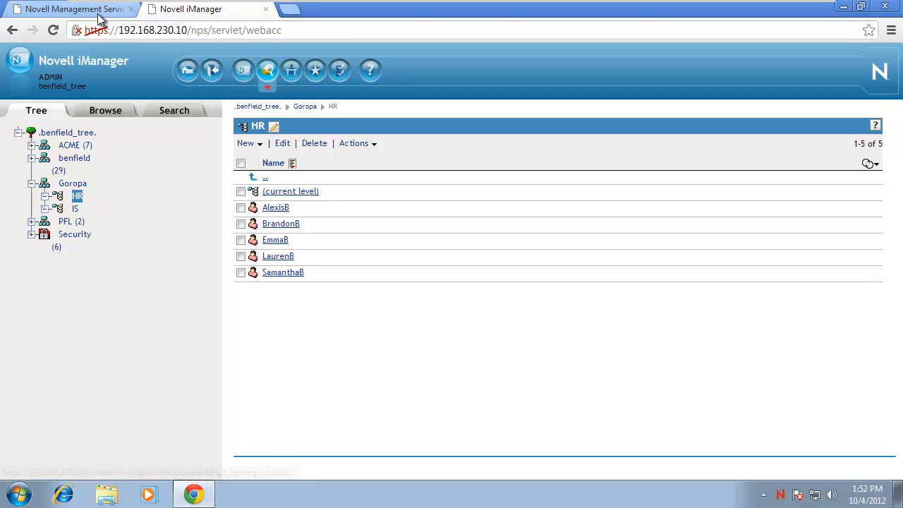
Log into Remote Manager as admin and confirm the HOME volume holds all six users' home folders.
click(74, 11)
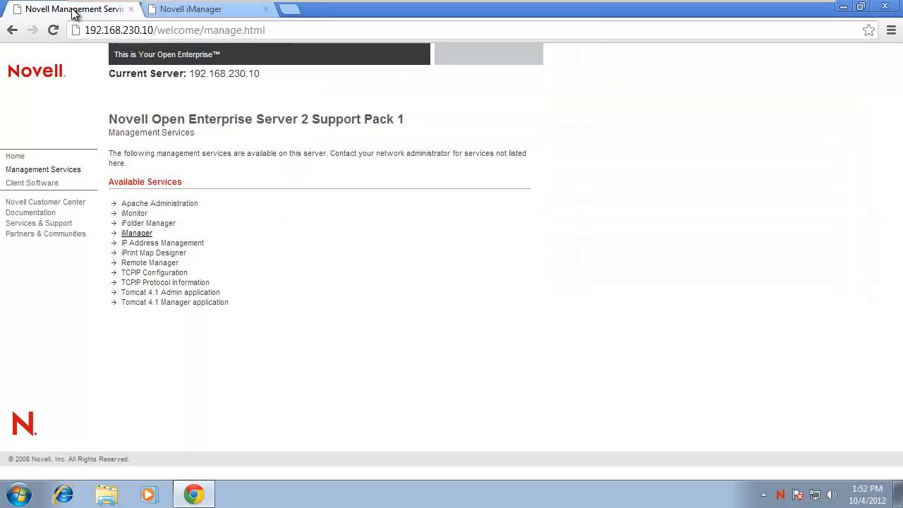
click(148, 263)
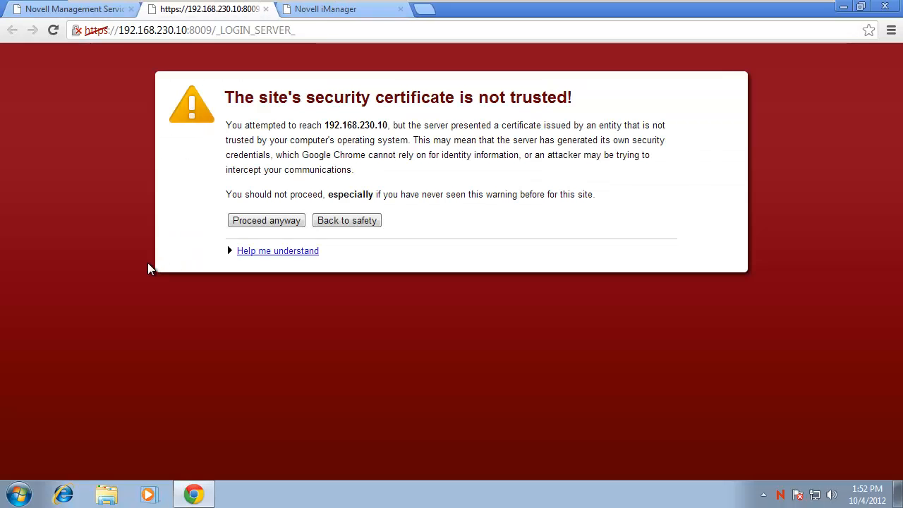
click(282, 220)
text(novell)
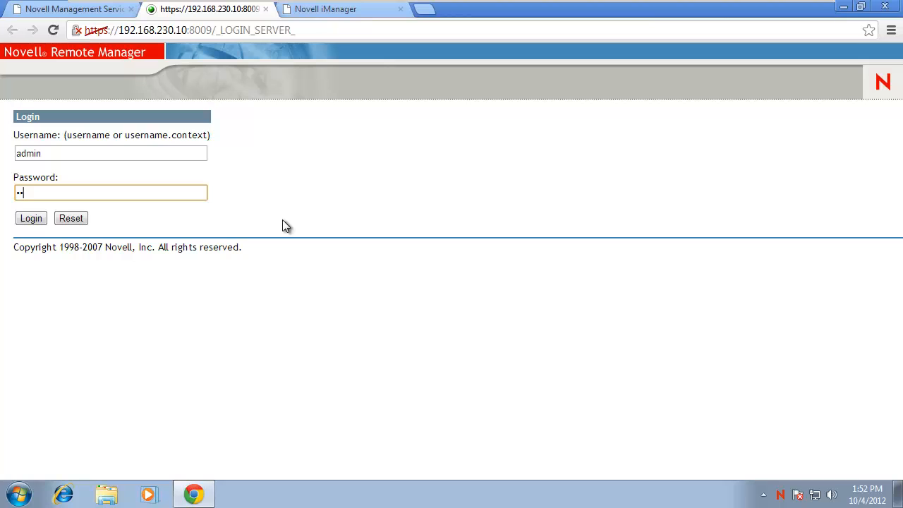
key(Return)
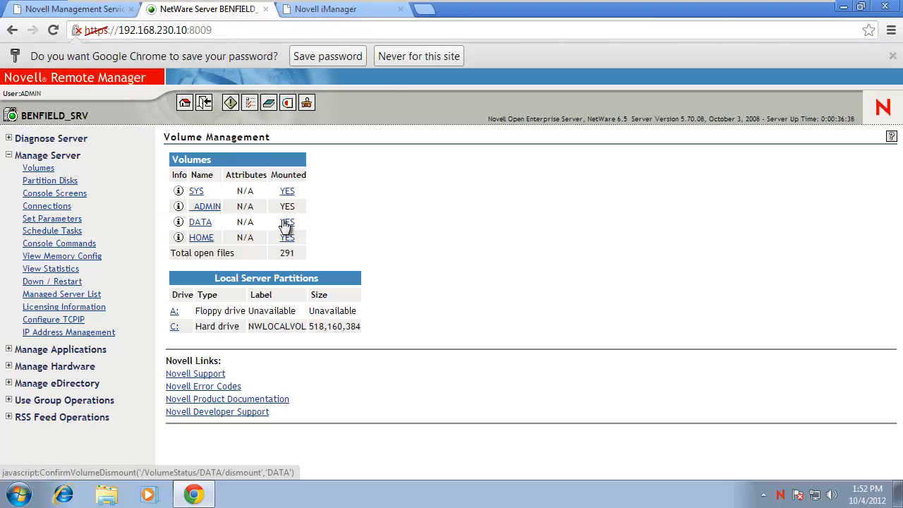
click(203, 239)
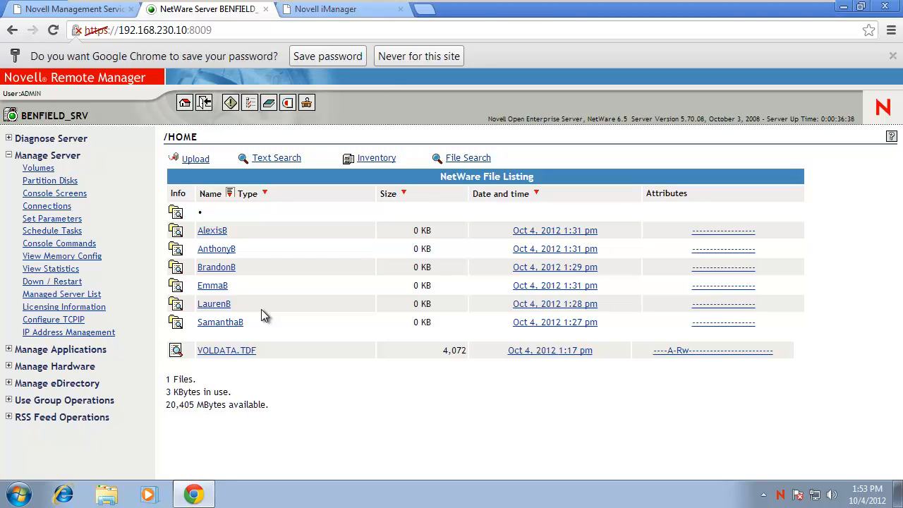
click(326, 10)
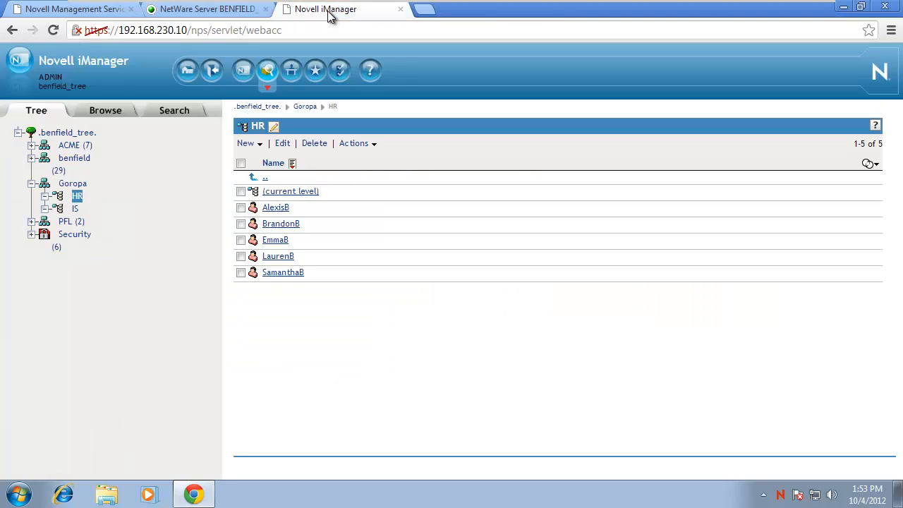
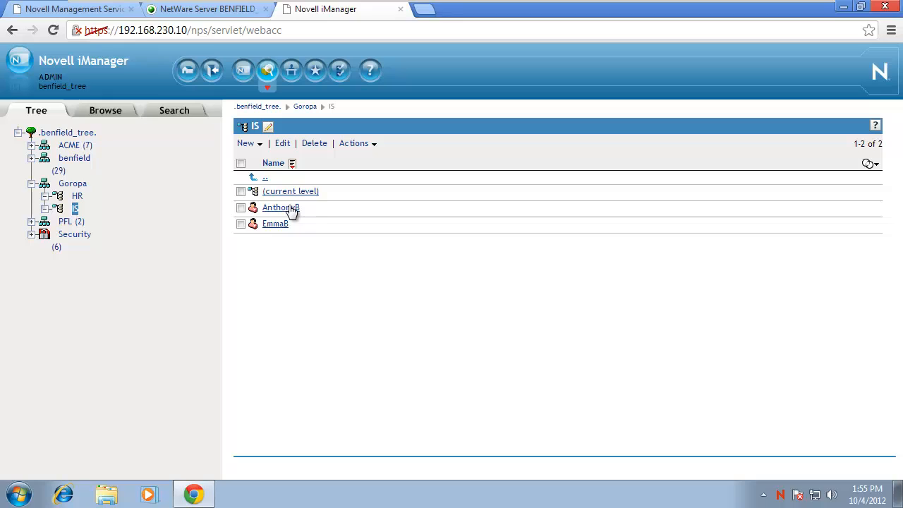
click(241, 209)
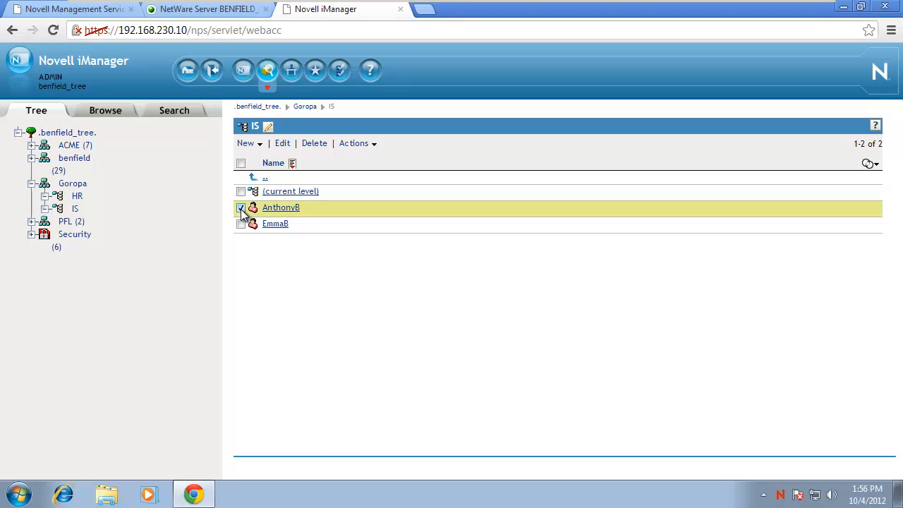
click(358, 145)
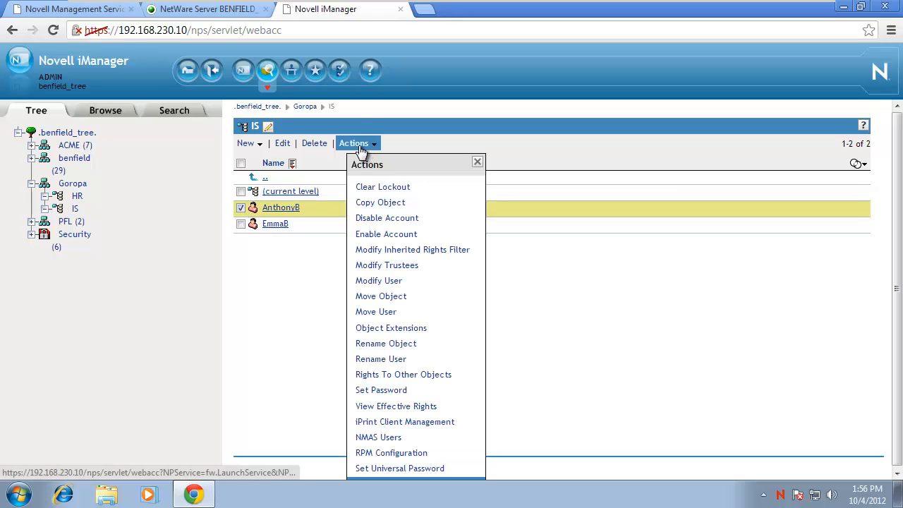
click(369, 360)
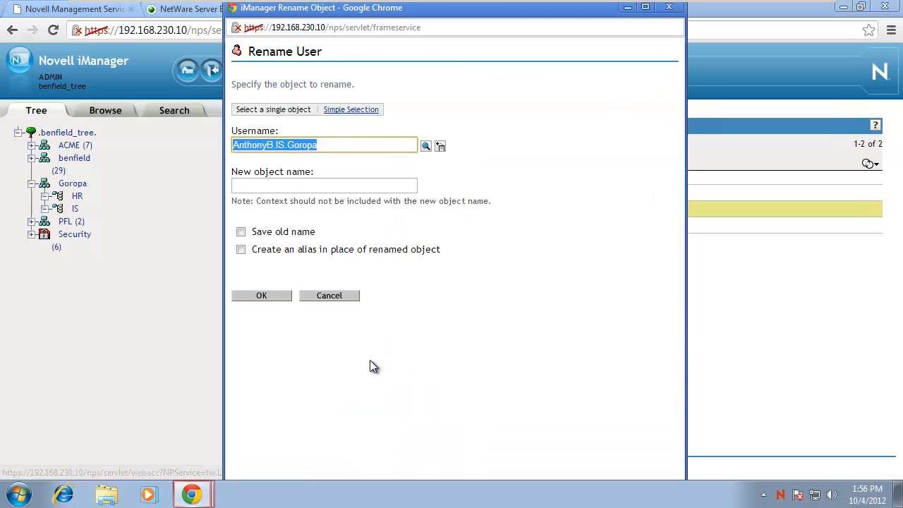
drag(484, 12, 699, 10)
click(509, 188)
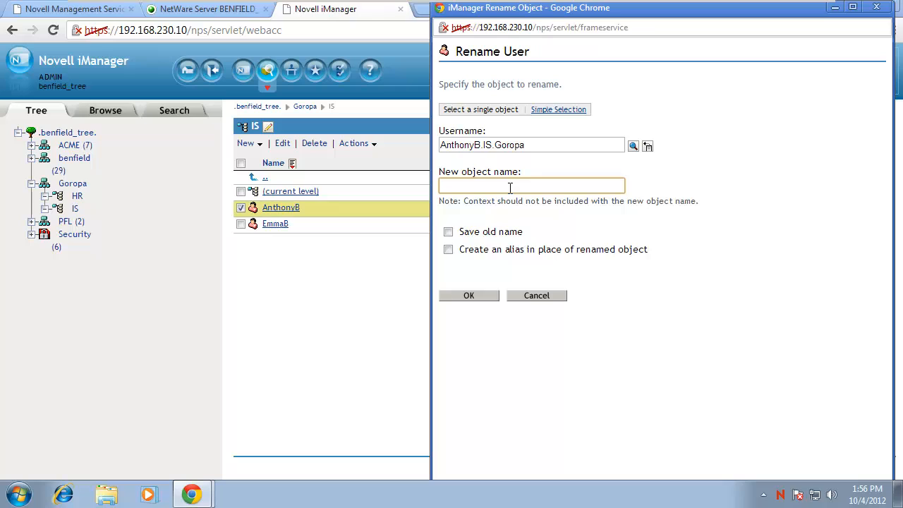
text(Tony B)
key(BackSpace)
key(BackSpace)
text(B)
click(473, 299)
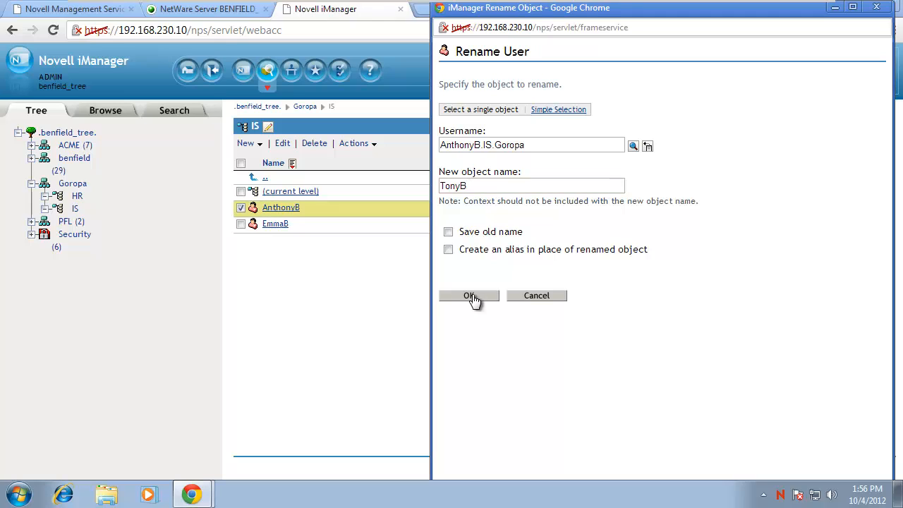
click(465, 150)
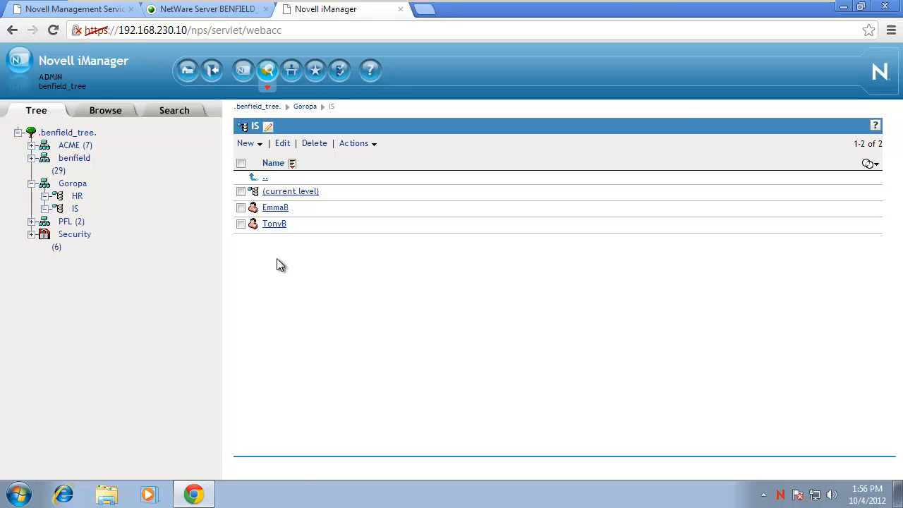
click(274, 224)
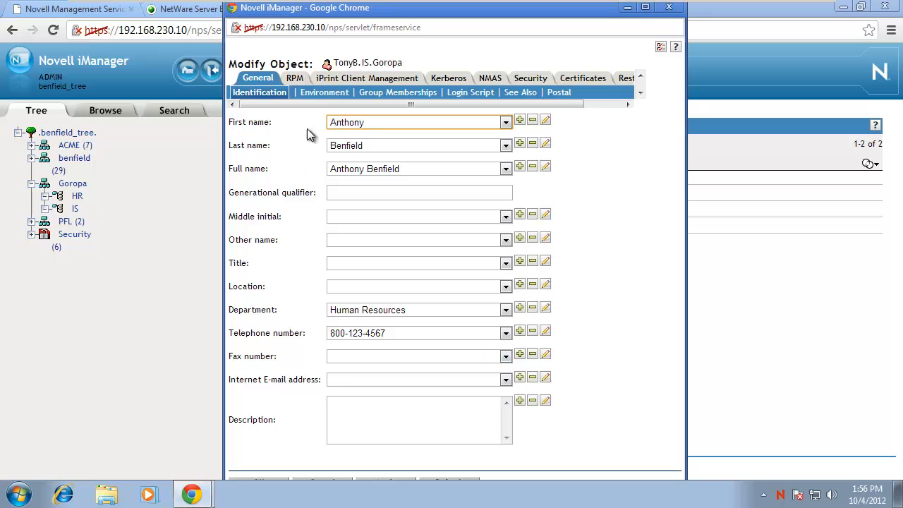
click(323, 93)
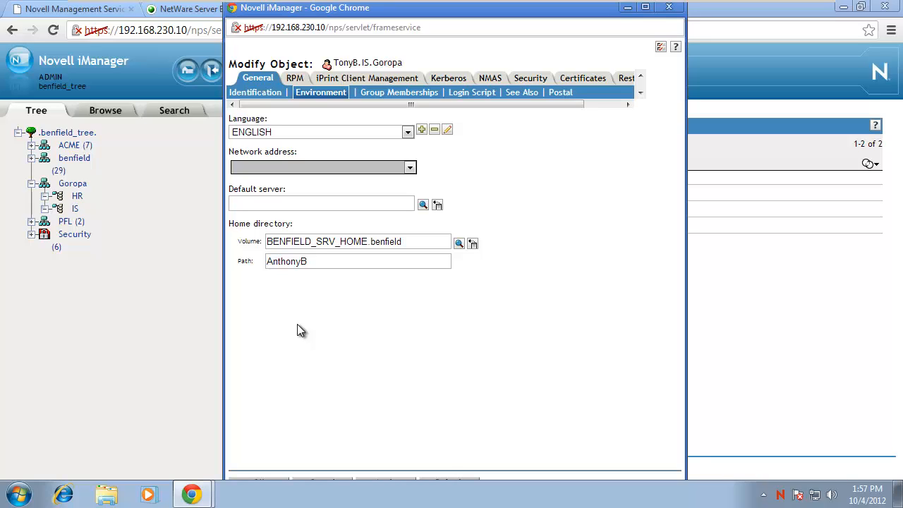
click(668, 7)
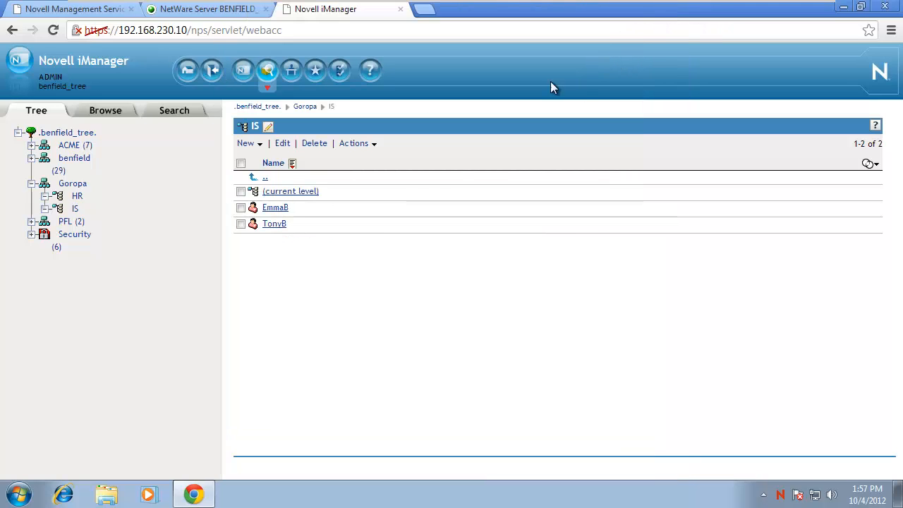
click(241, 224)
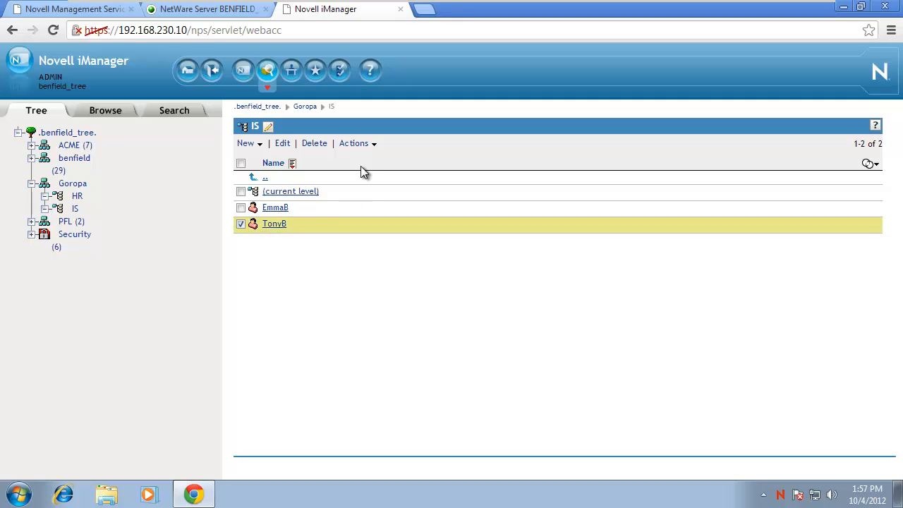
click(240, 224)
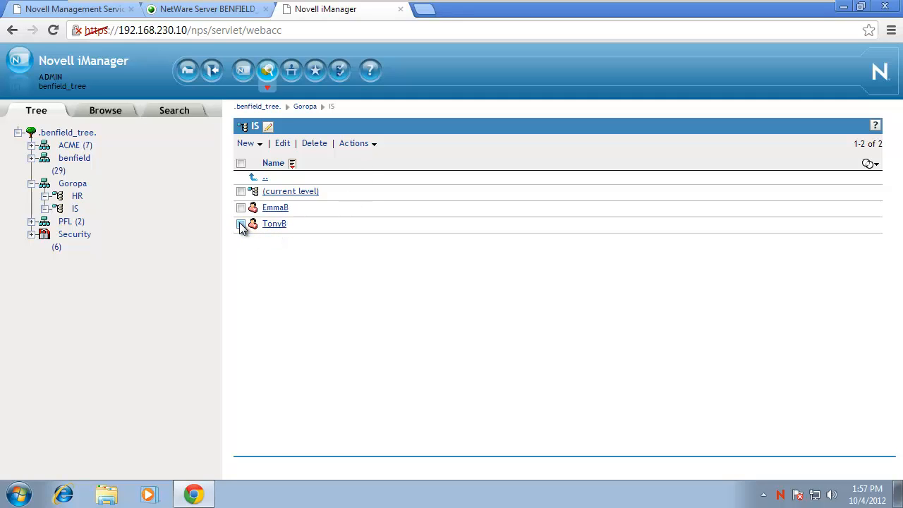
click(189, 10)
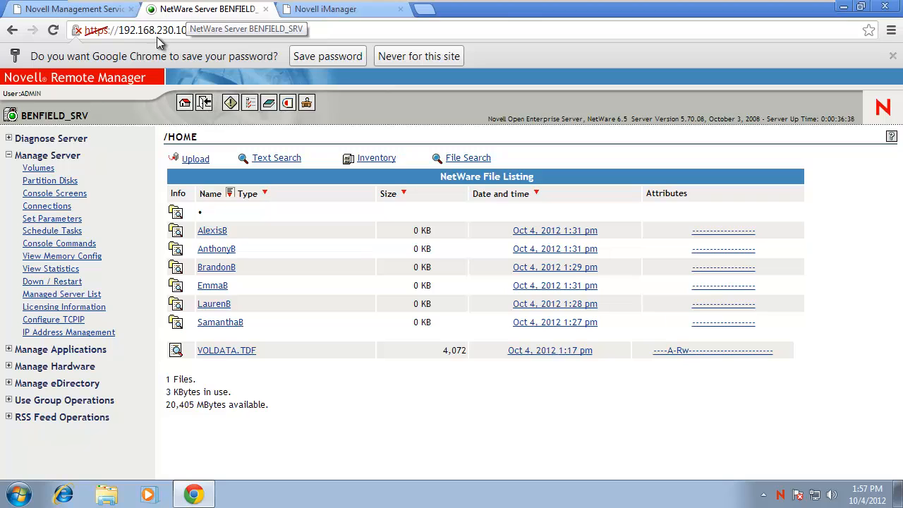
click(39, 169)
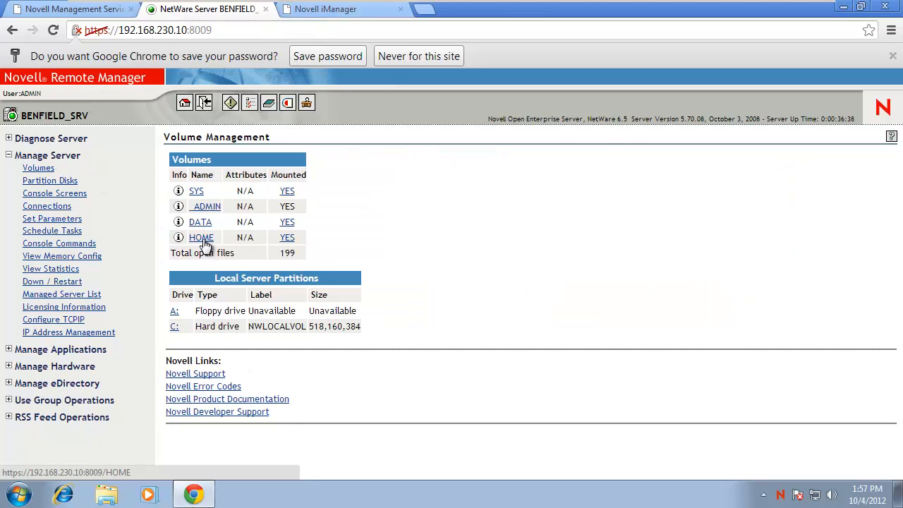
click(201, 237)
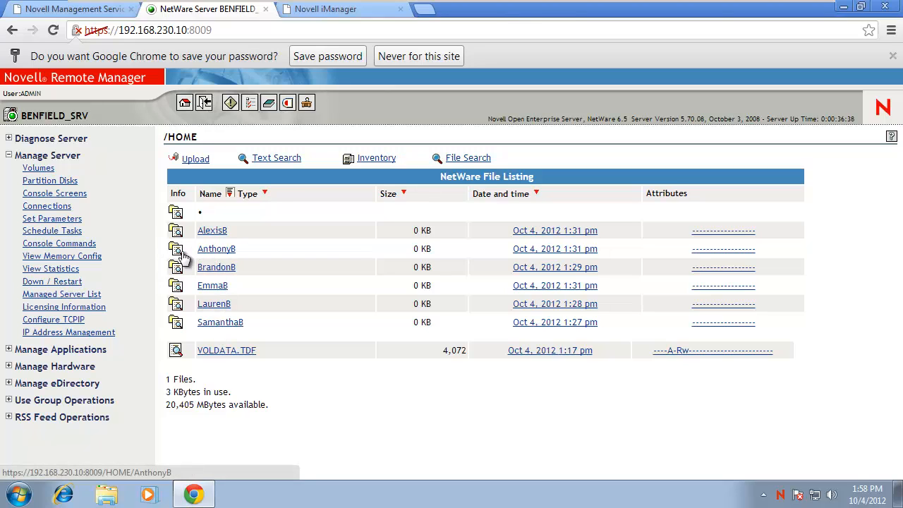
click(177, 257)
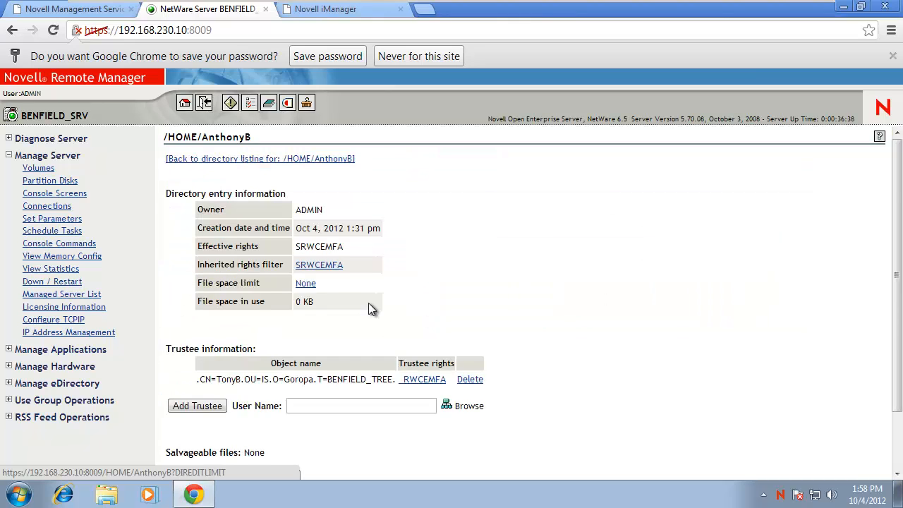
scroll(371, 304, down, 1)
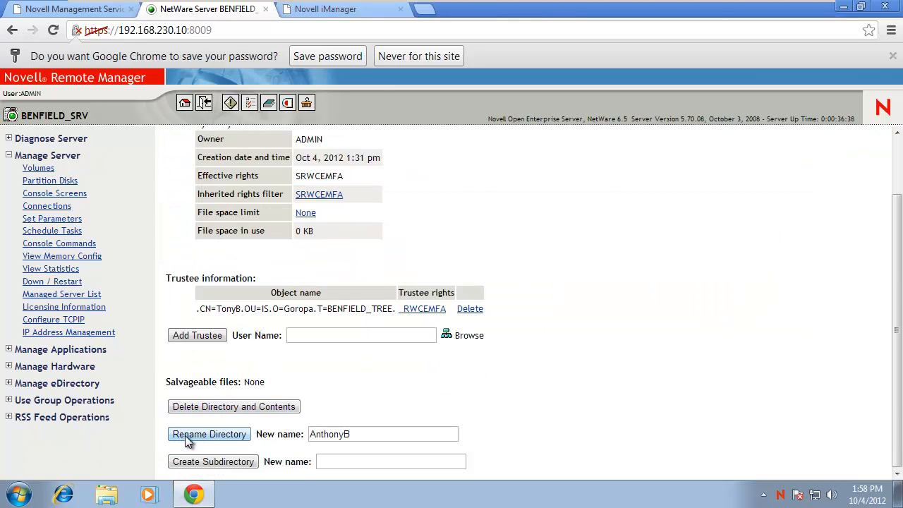
click(346, 434)
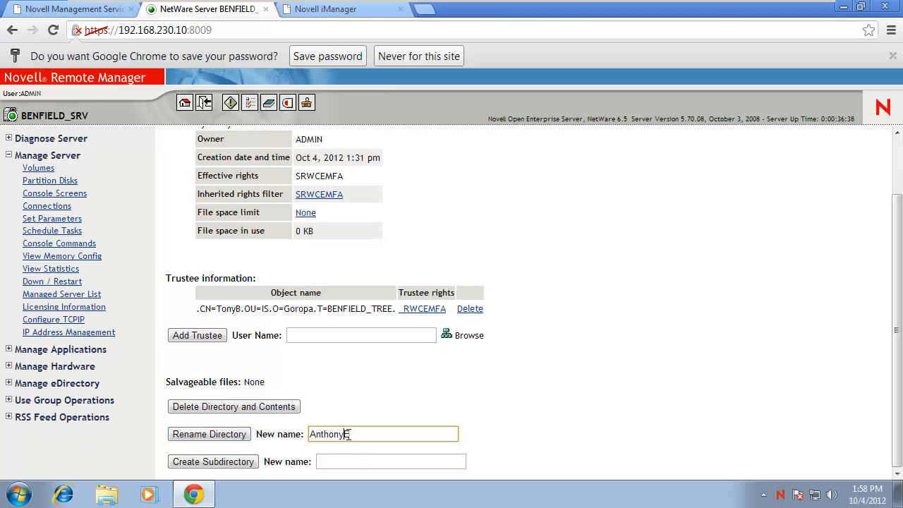
key(BackSpace)
key(BackSpace)
key(BackSpace)
key(BackSpace)
text(T)
click(369, 393)
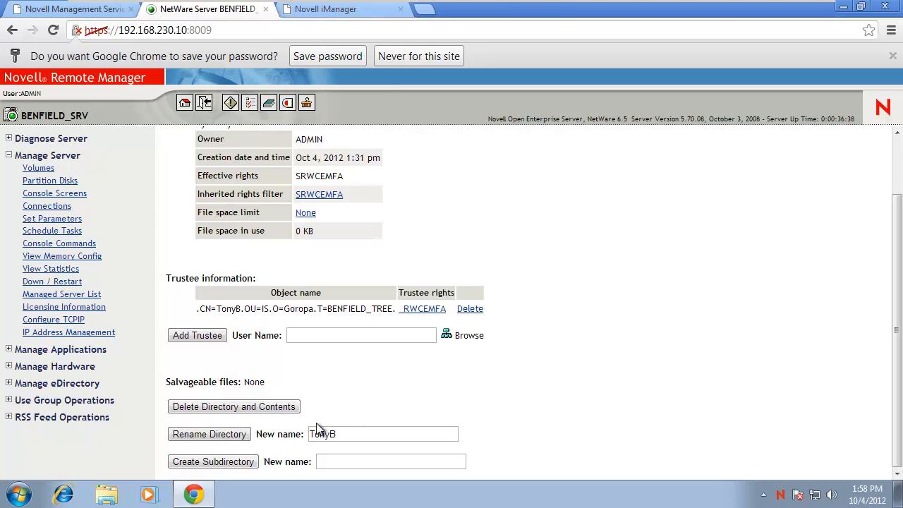
drag(347, 437, 300, 433)
click(213, 433)
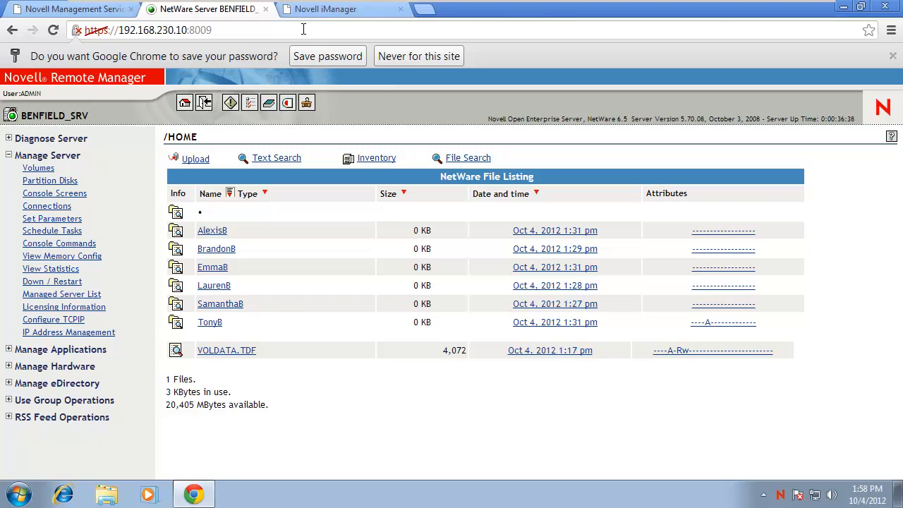
click(330, 12)
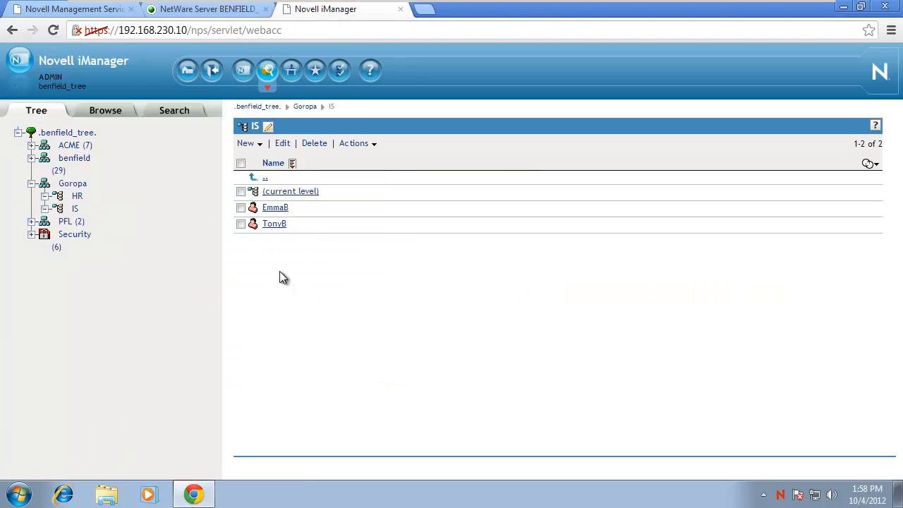
Change 'Anthony' to 'Tony' in TonyB's home directory path.
click(274, 224)
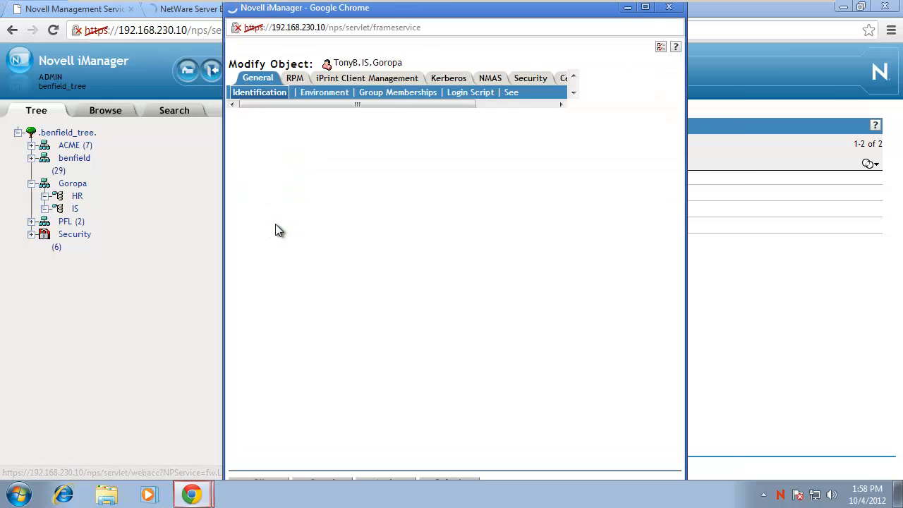
click(311, 95)
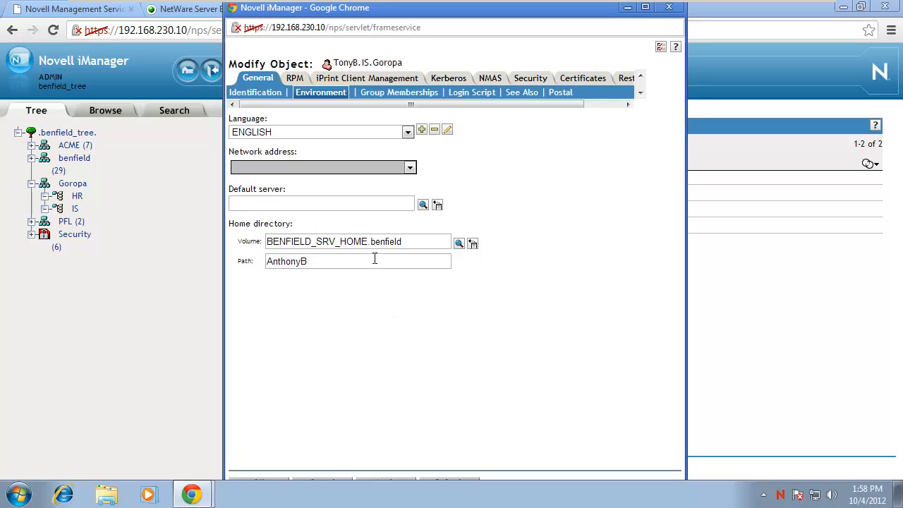
drag(303, 261, 266, 262)
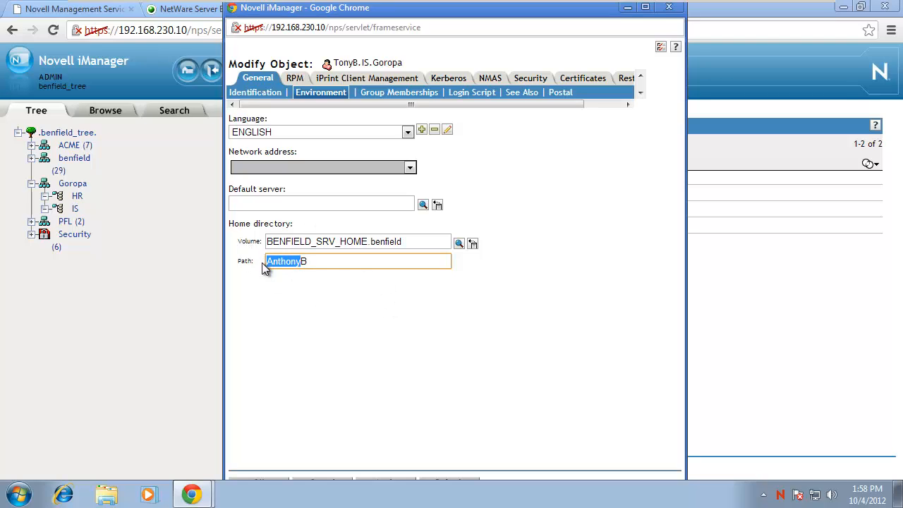
text(Tony)
key(BackSpace)
key(BackSpace)
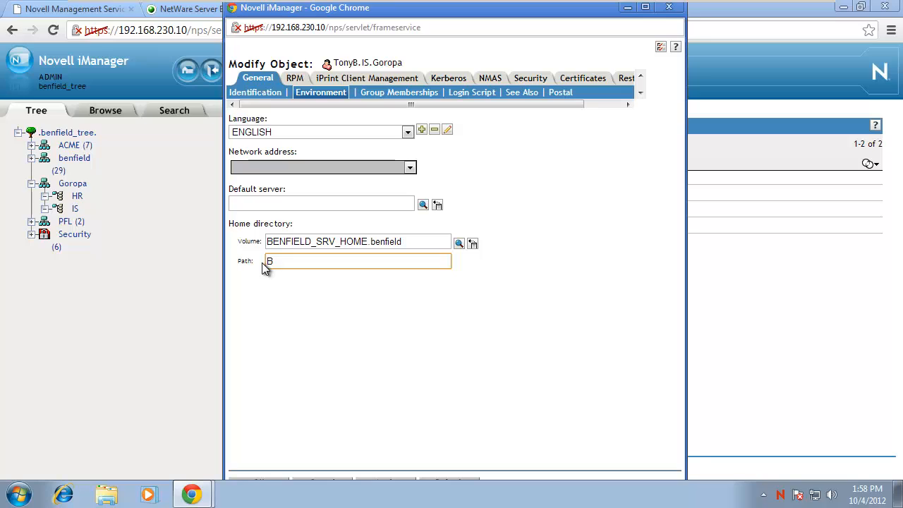
click(291, 311)
click(458, 243)
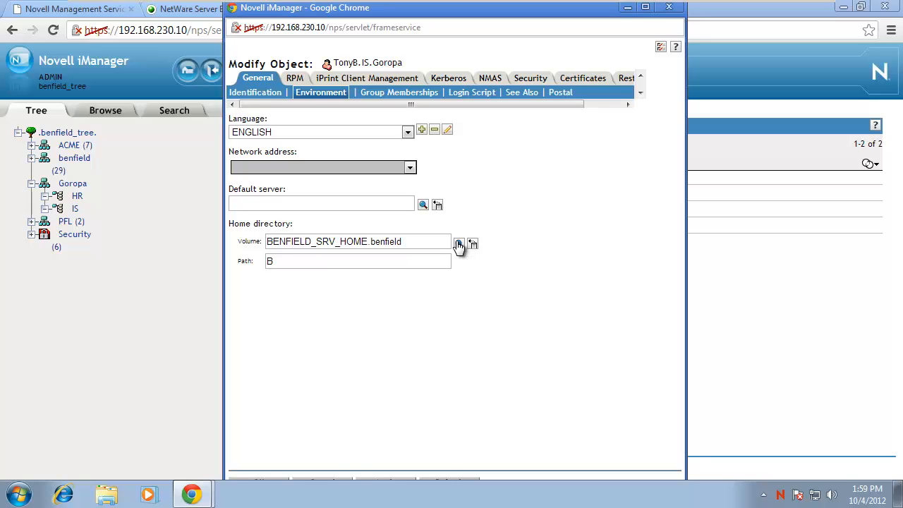
click(458, 244)
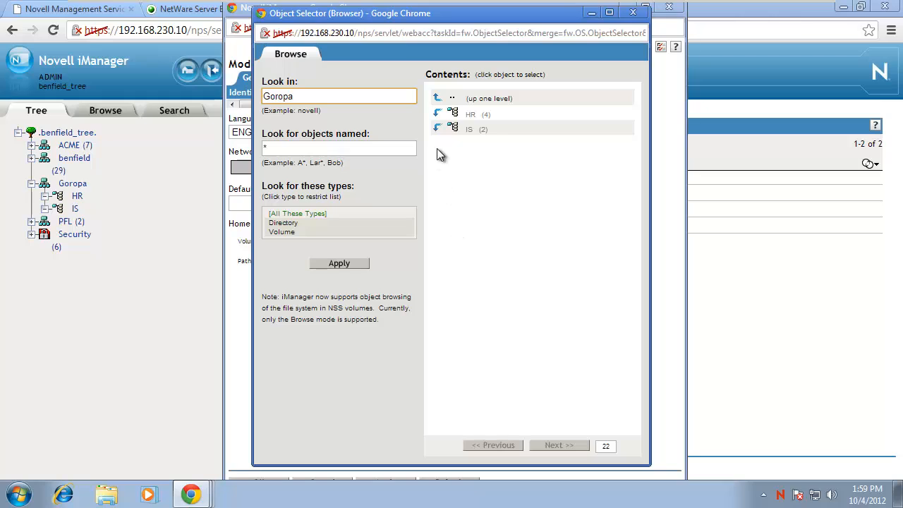
click(436, 98)
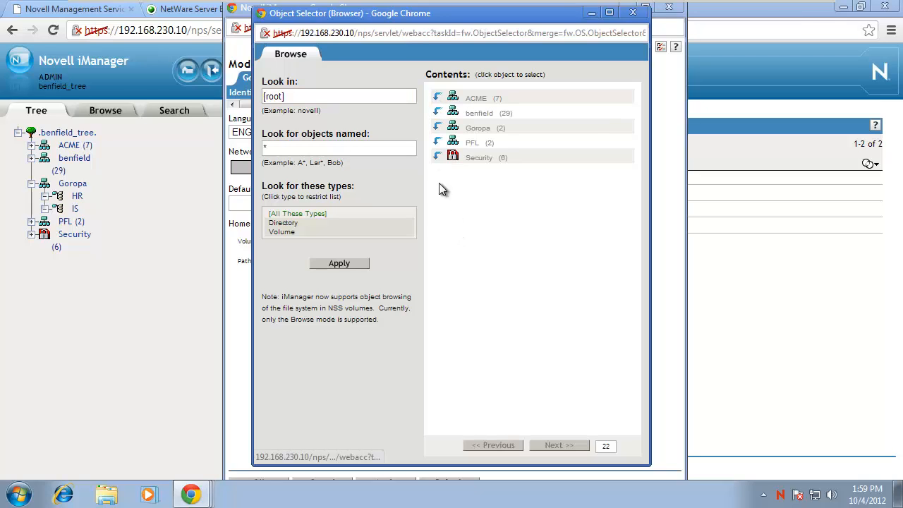
click(436, 113)
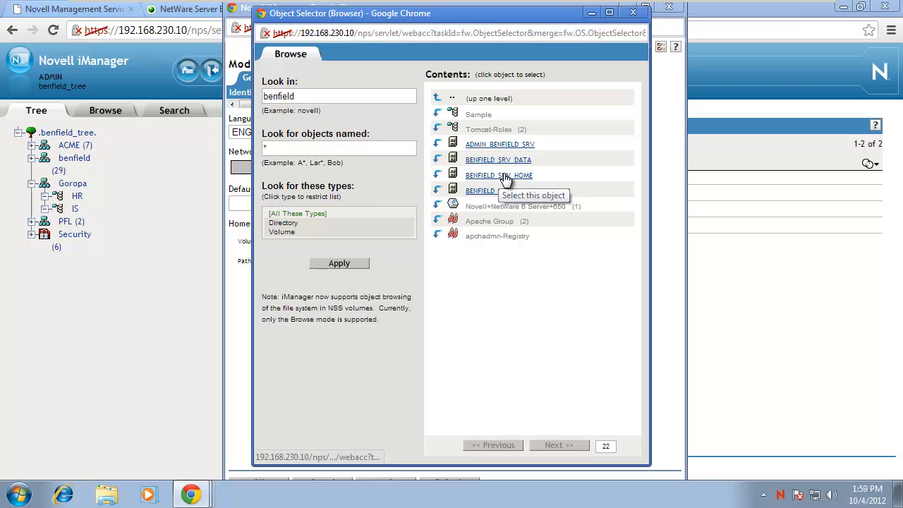
click(437, 176)
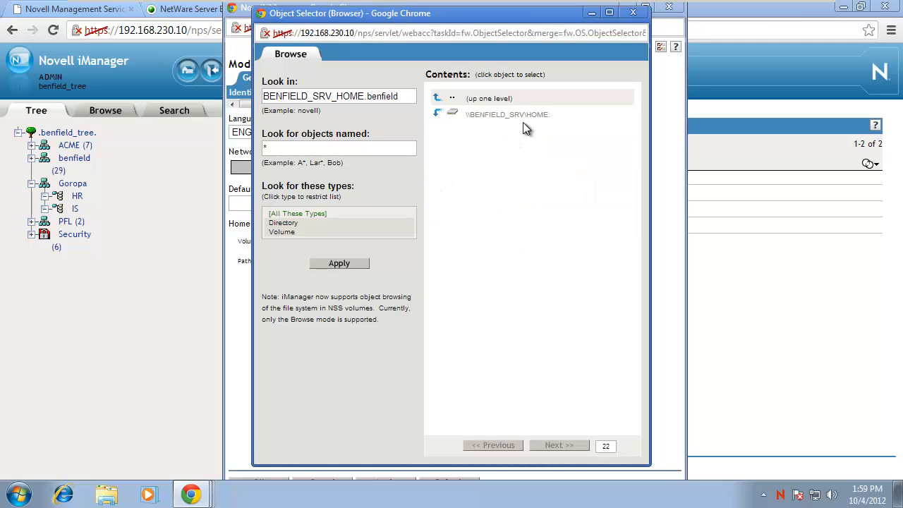
click(436, 118)
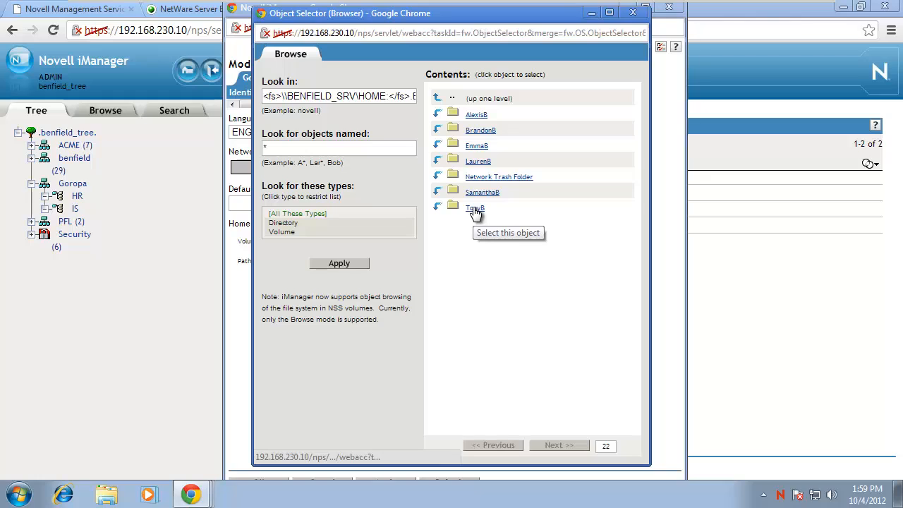
click(474, 209)
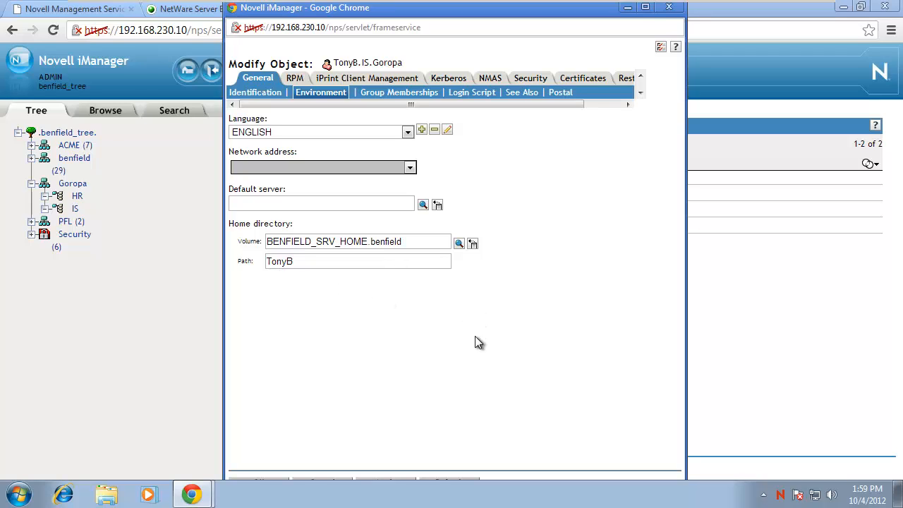
click(270, 477)
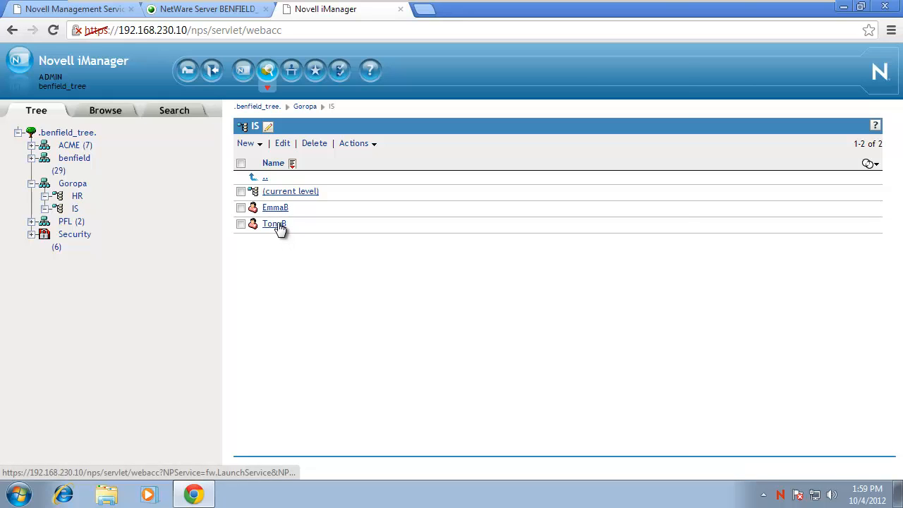
click(274, 224)
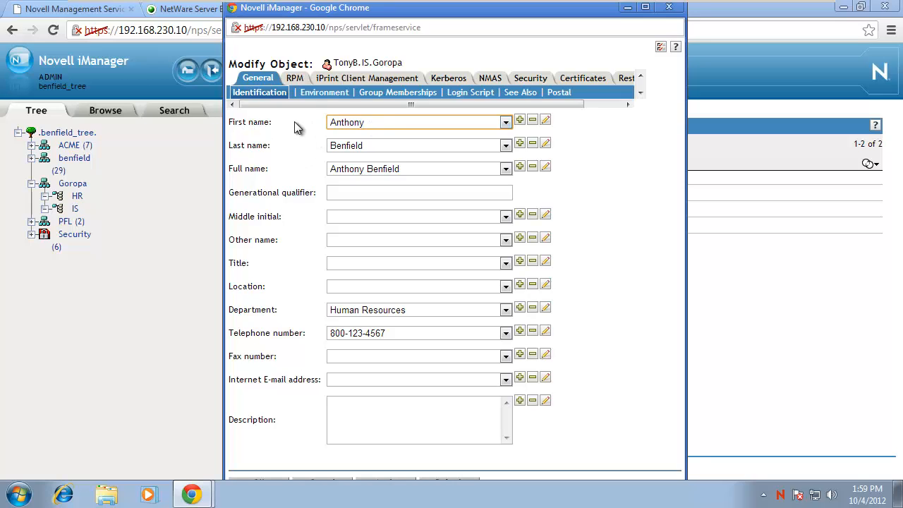
click(543, 121)
text(Tony)
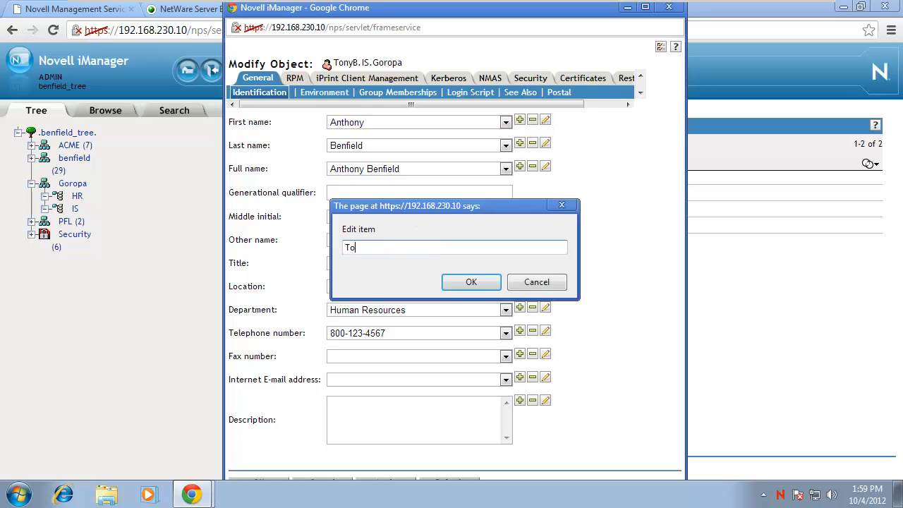
click(471, 280)
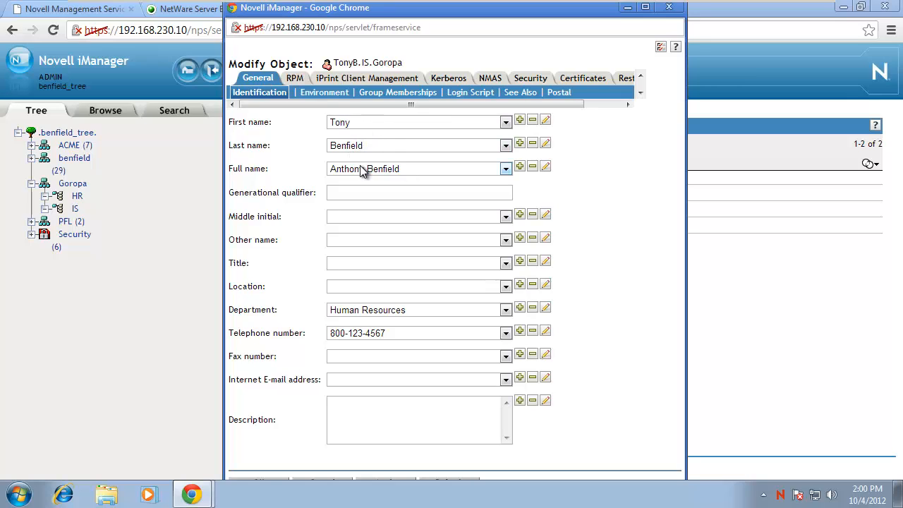
click(548, 171)
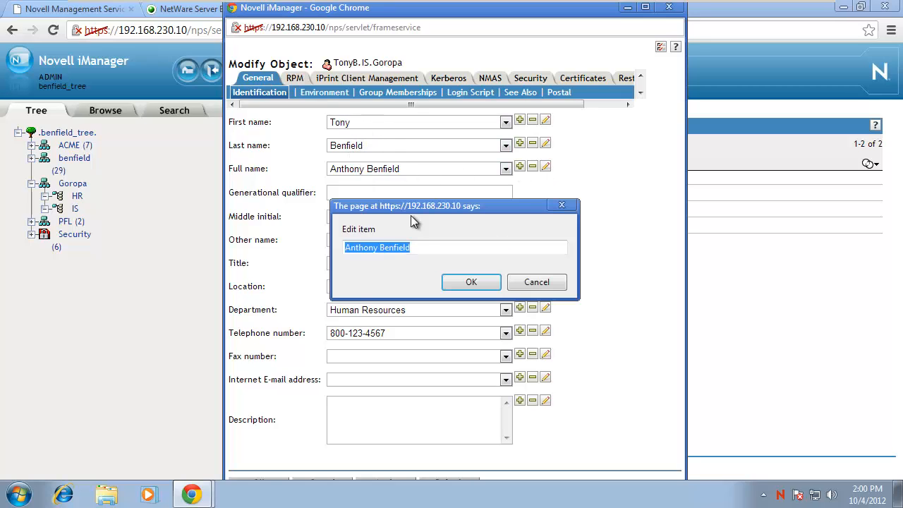
click(376, 248)
drag(375, 248, 308, 244)
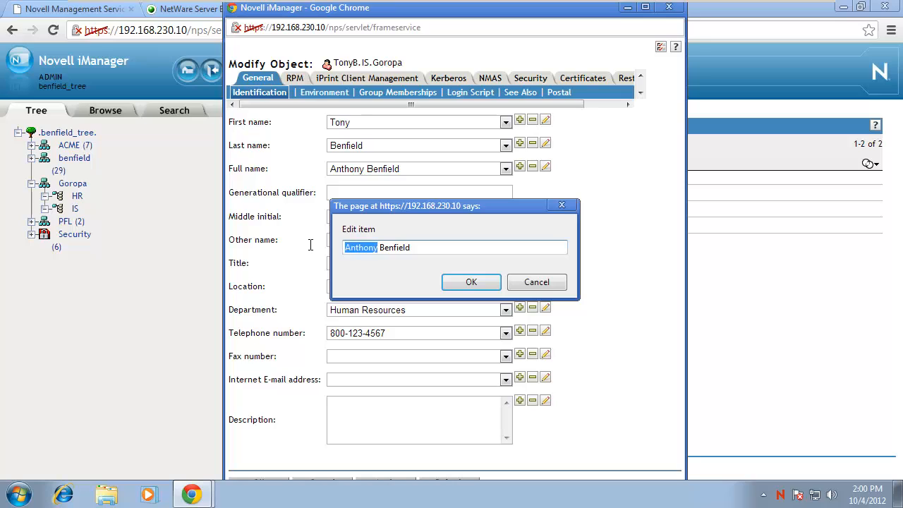
text(Ton)
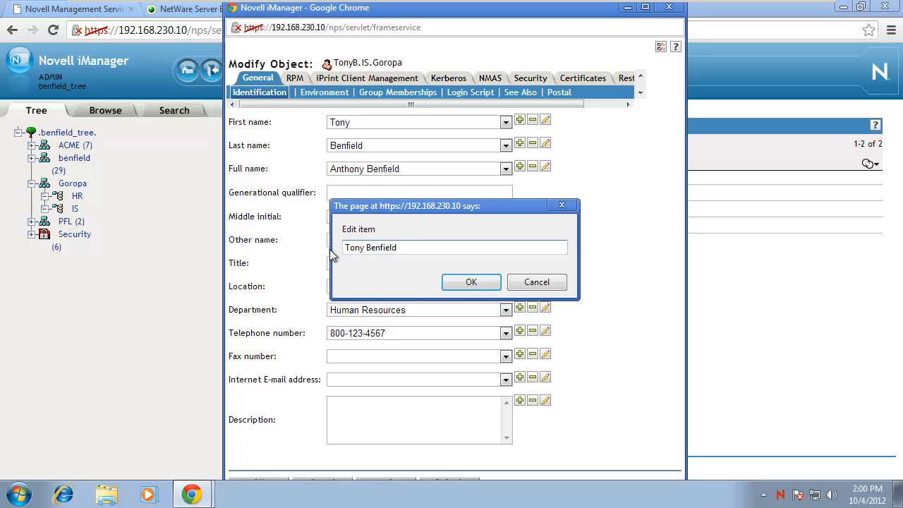
click(471, 282)
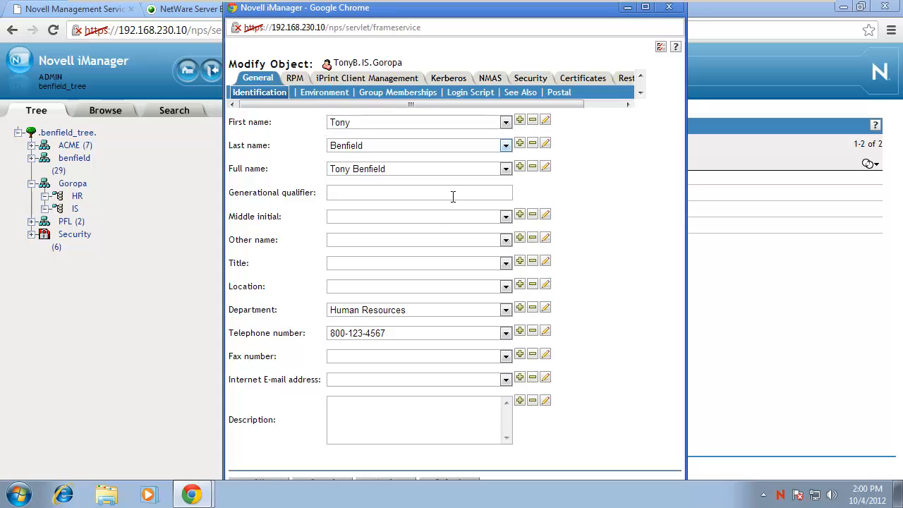
click(253, 480)
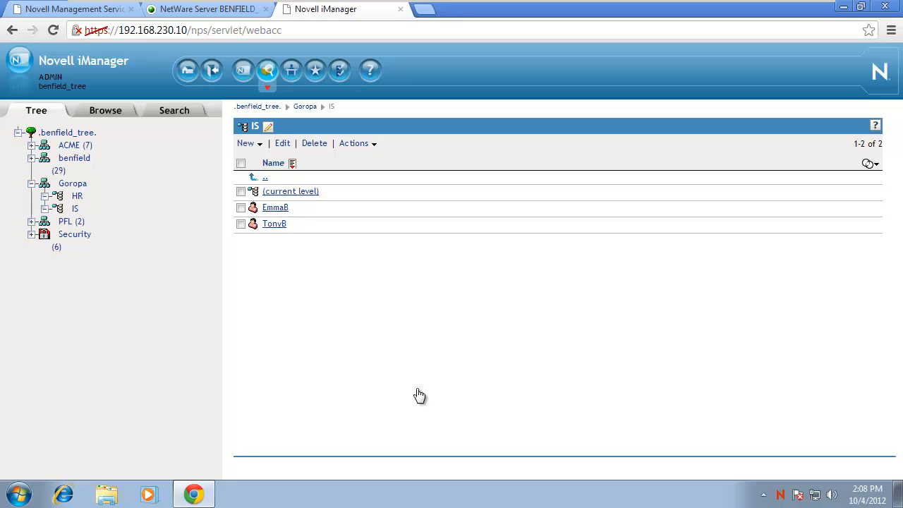
Rename the IS user EmmaB to EmilyB and dismiss the success message.
click(240, 208)
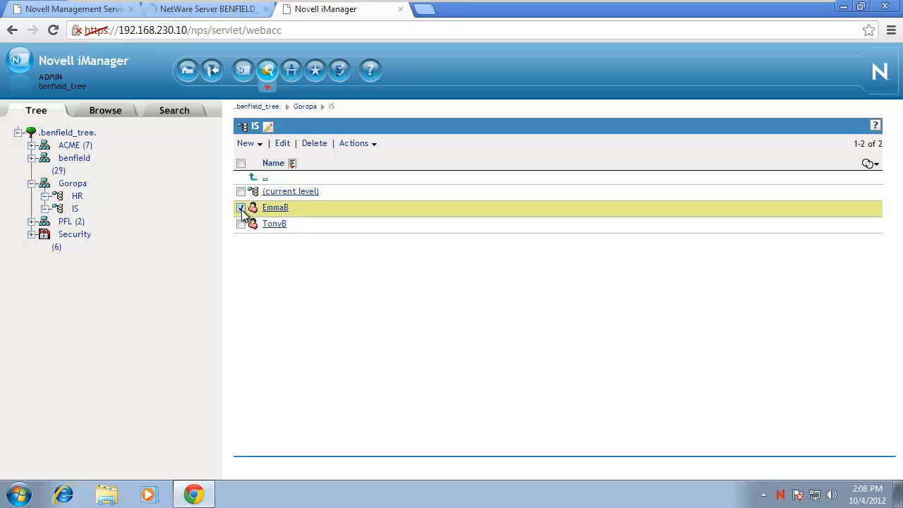
click(344, 150)
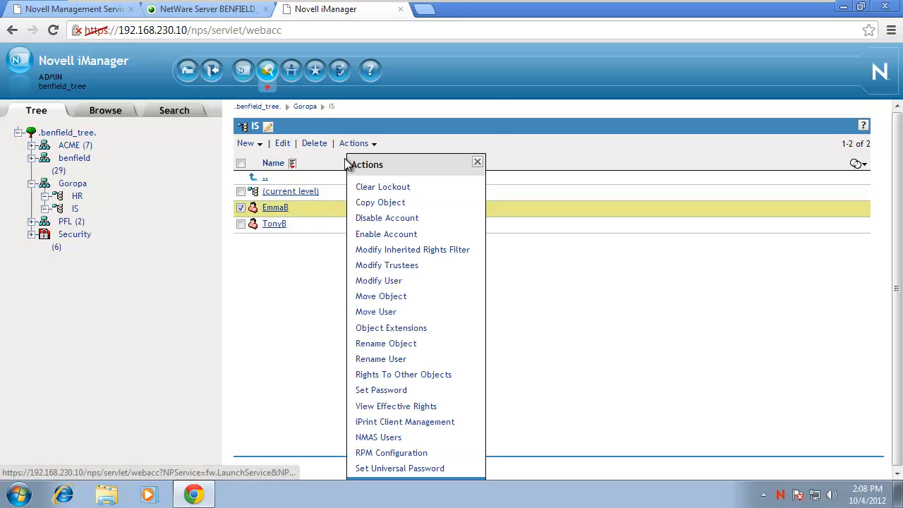
click(380, 358)
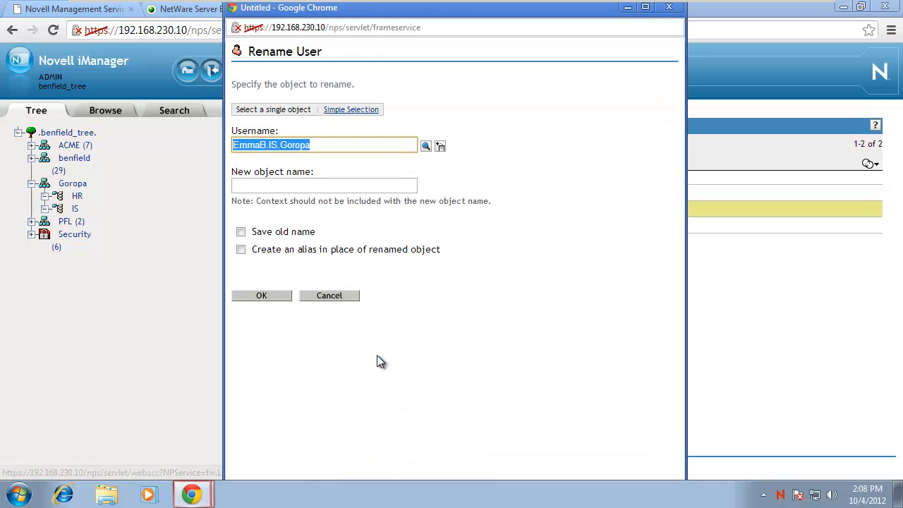
click(345, 187)
text(Emily)
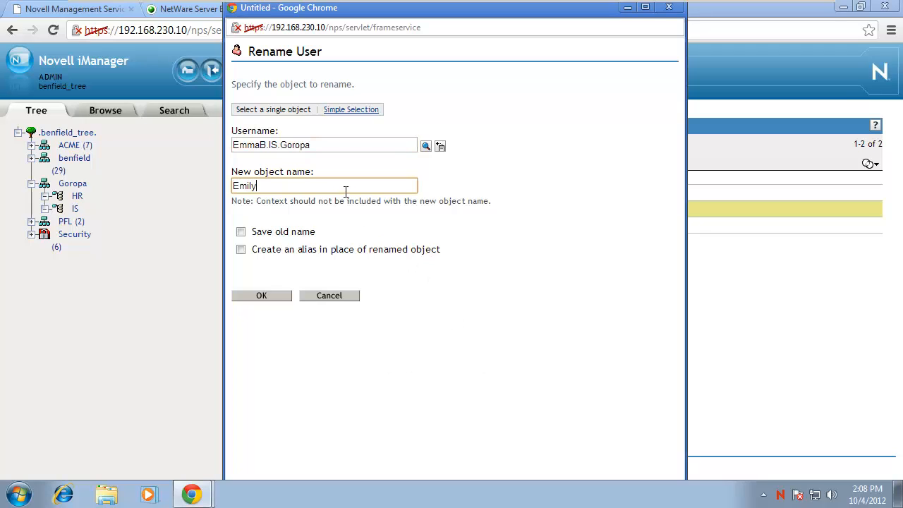
text(B)
click(274, 297)
click(263, 148)
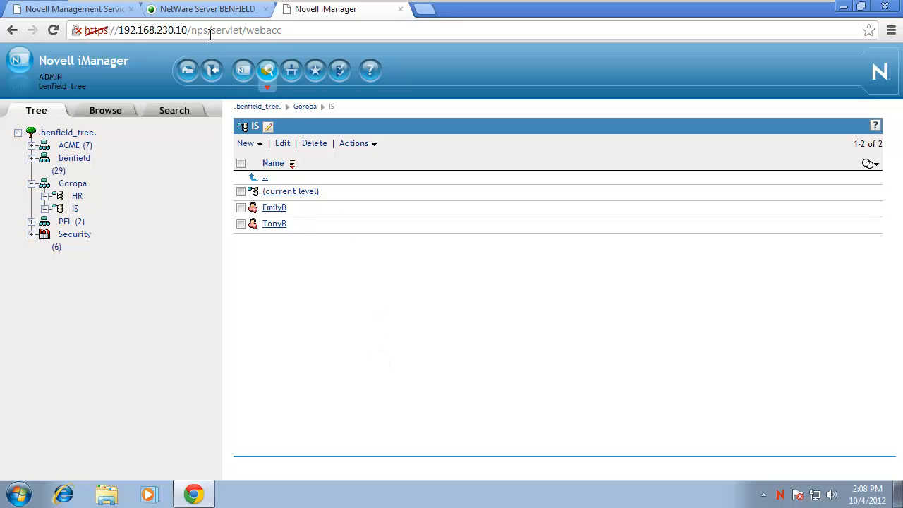
In Remote Manager, rename the EmmaB folder on the HOME volume to EmilyB.
click(203, 13)
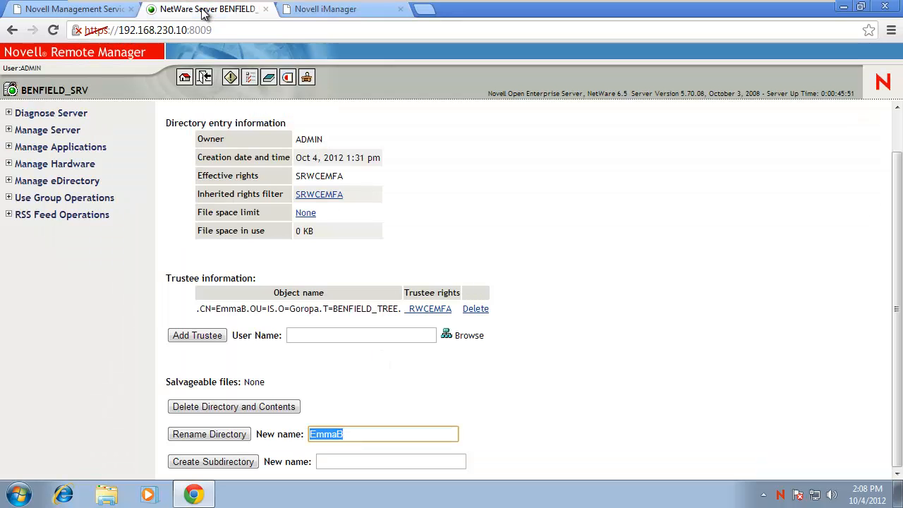
click(9, 130)
click(37, 143)
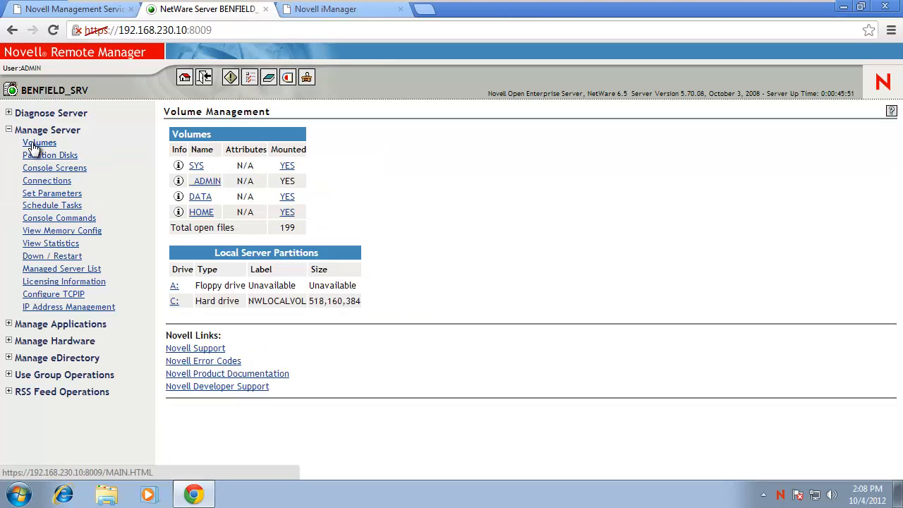
click(199, 213)
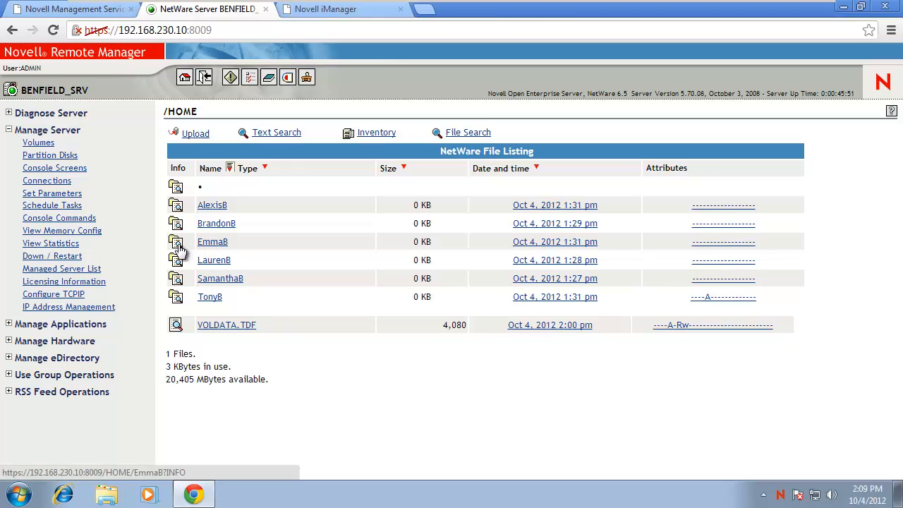
click(176, 244)
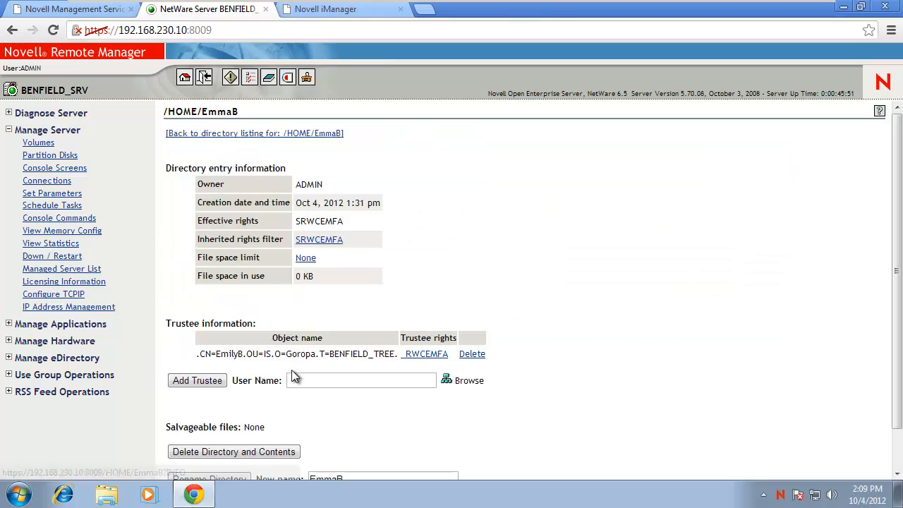
scroll(291, 369, down, 1)
drag(376, 429, 285, 430)
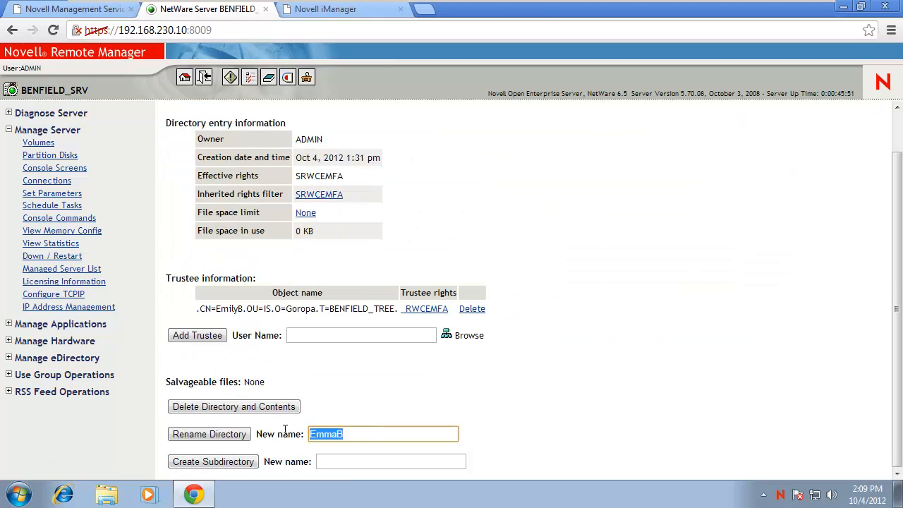
text(EmilyB)
click(238, 437)
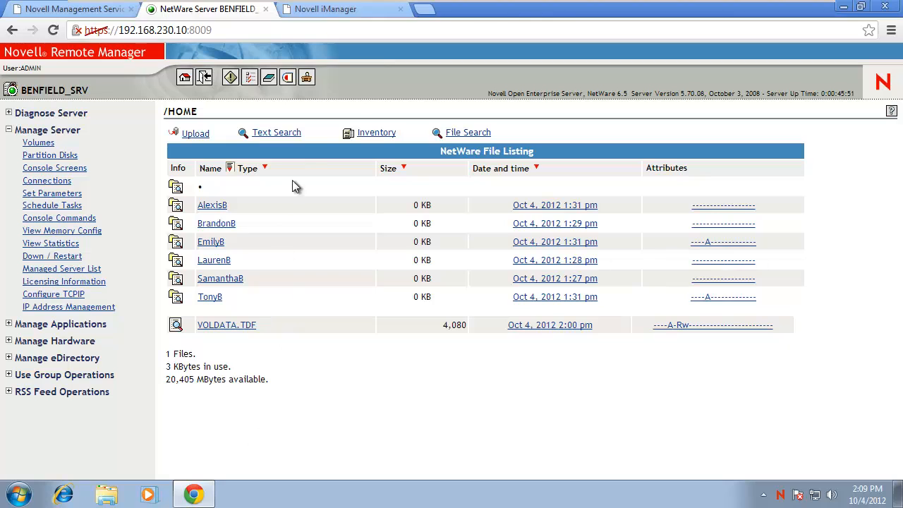
Point EmilyB's home directory to the EmilyB folder on BENFIELD_SRV_HOME.benfield and save.
click(315, 9)
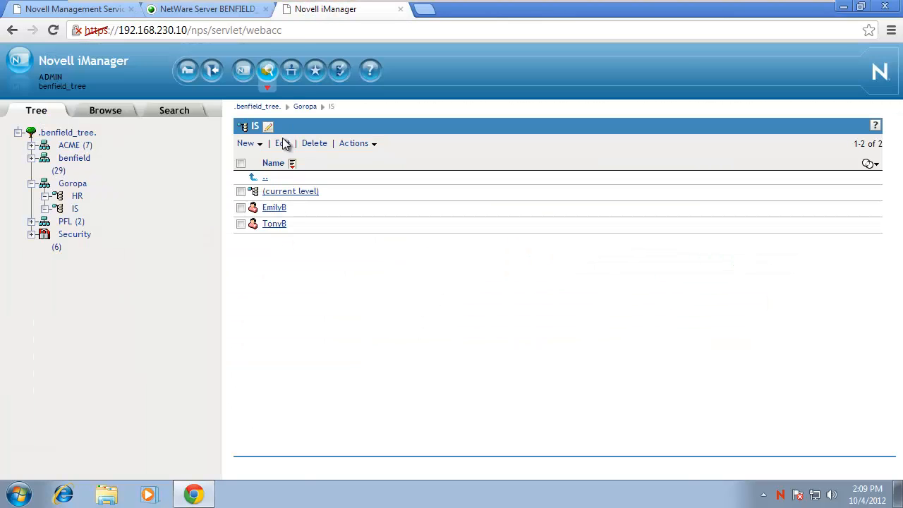
click(273, 207)
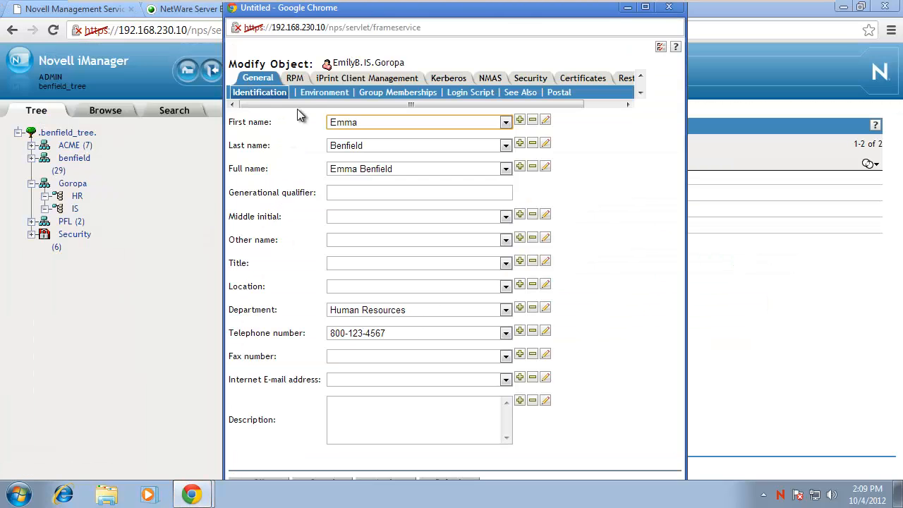
click(320, 93)
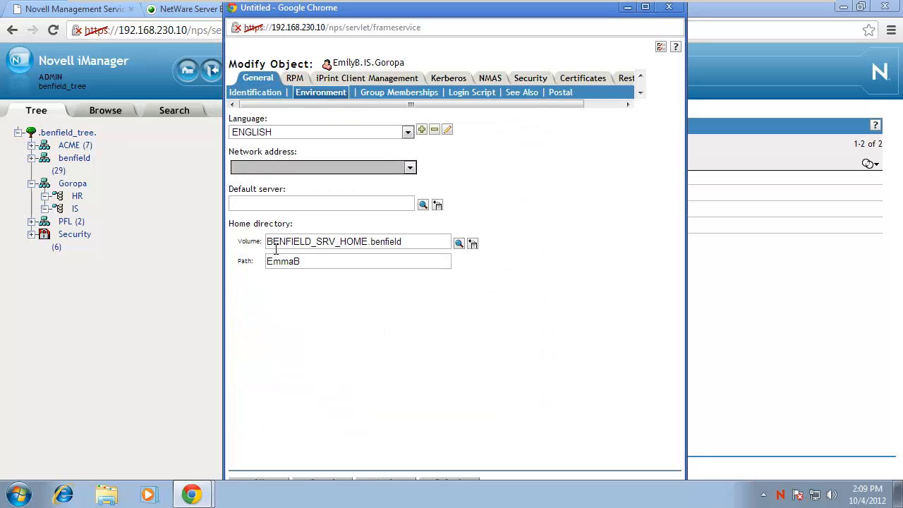
click(459, 243)
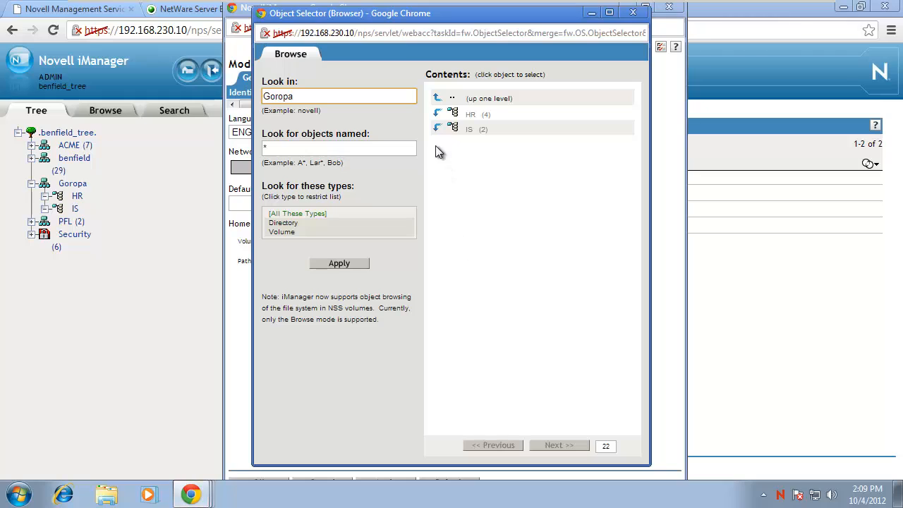
click(438, 98)
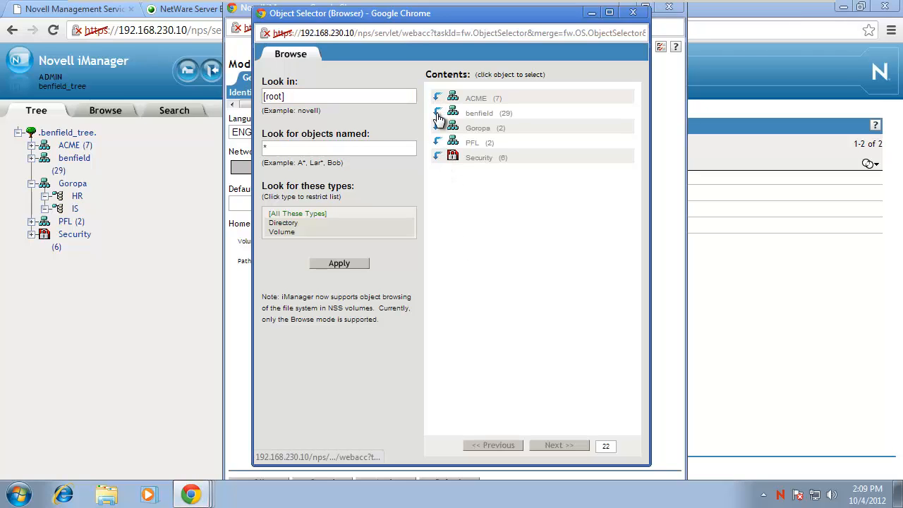
click(438, 113)
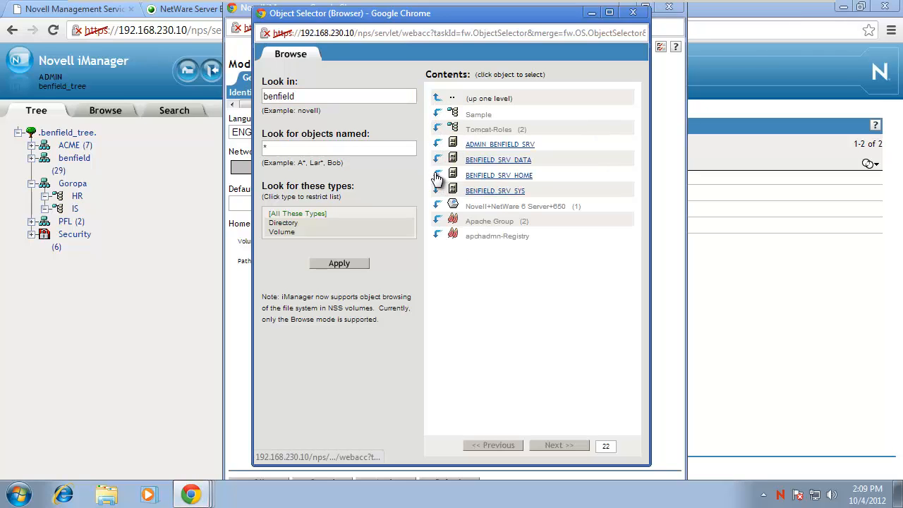
click(437, 175)
click(437, 115)
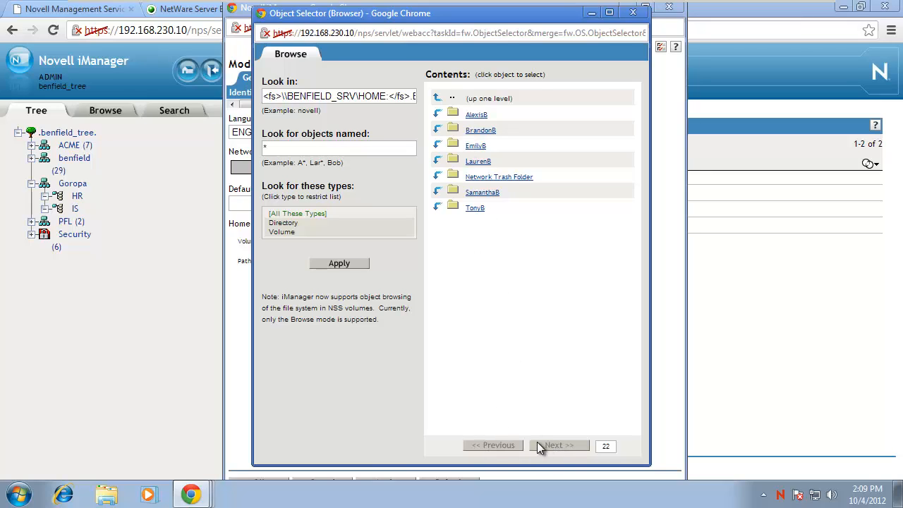
click(475, 147)
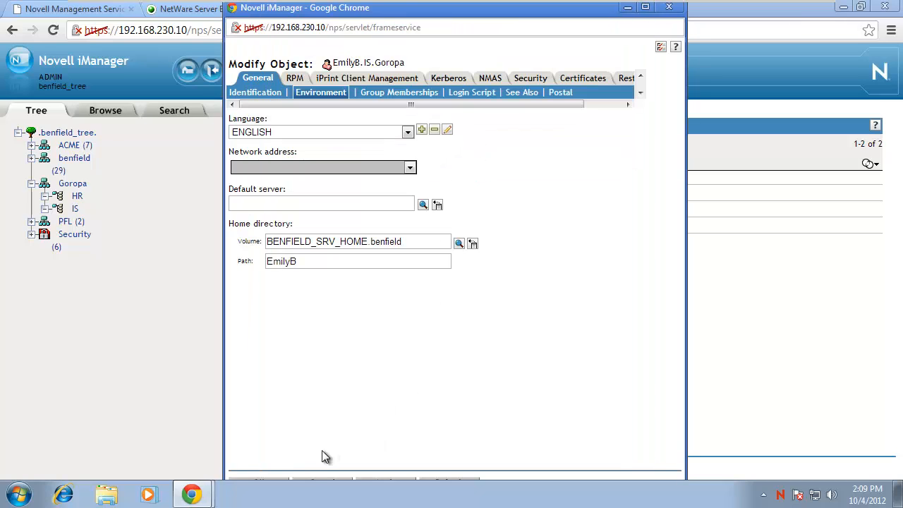
click(279, 481)
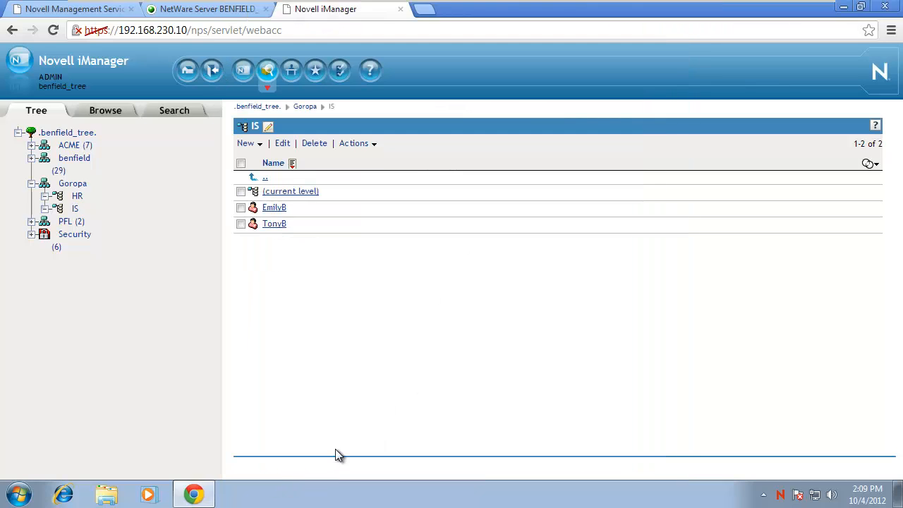
click(274, 207)
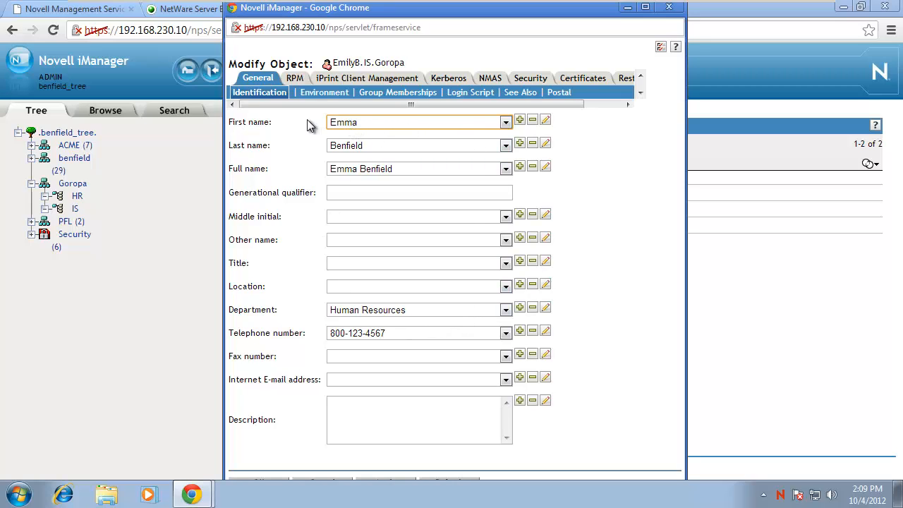
click(545, 121)
text(Emi)
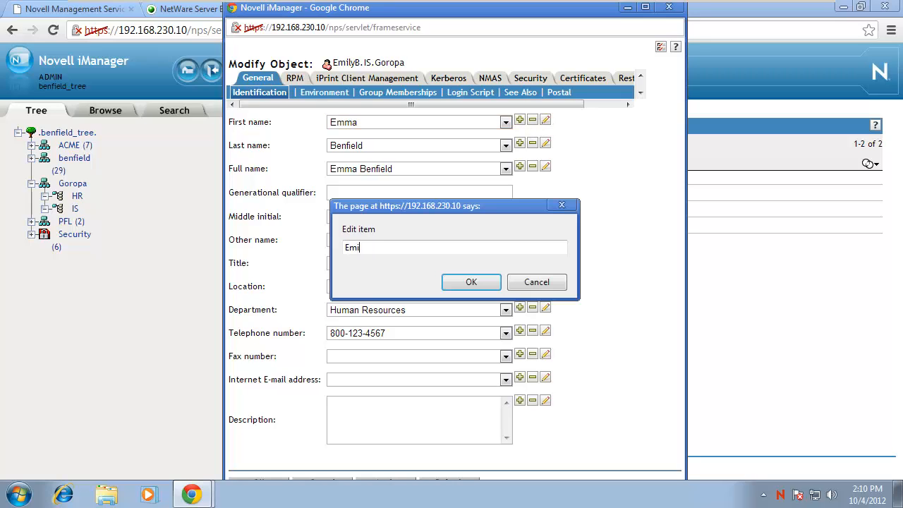
text(ly)
key(Return)
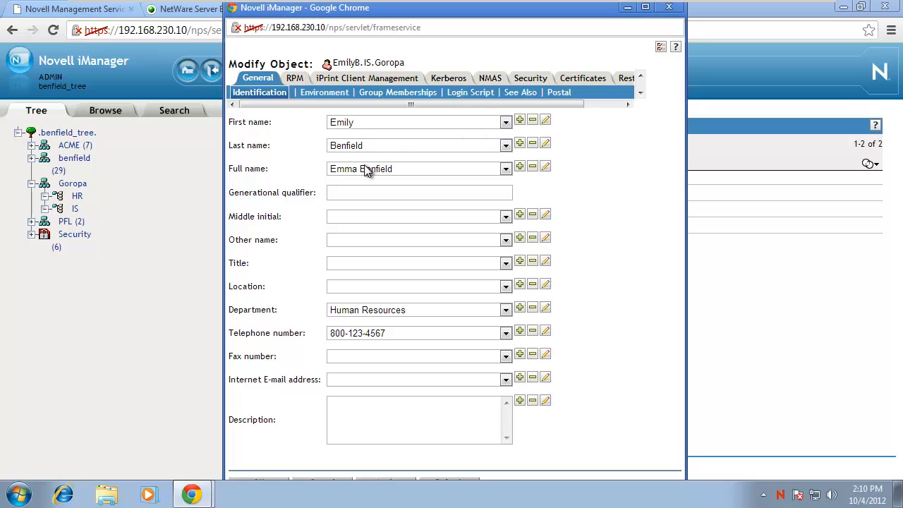
click(545, 167)
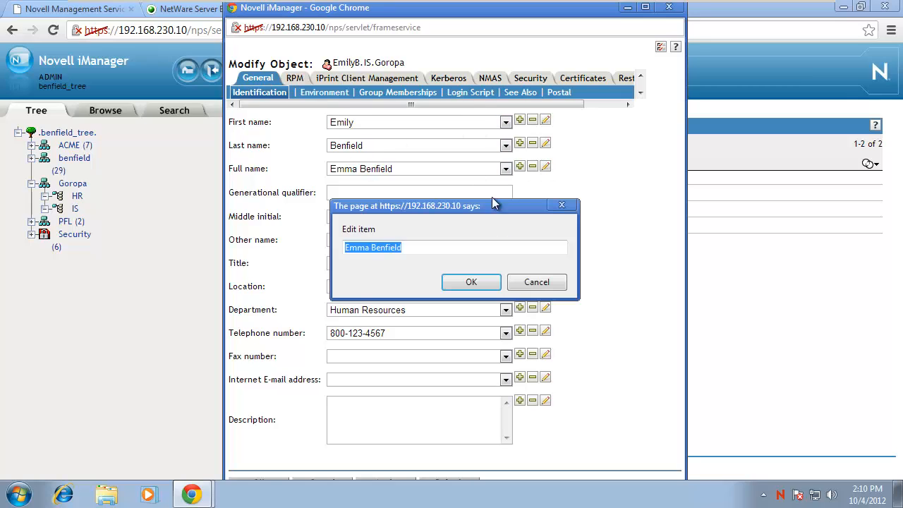
click(371, 247)
key(BackSpace)
key(BackSpace)
key(BackSpace)
key(BackSpace)
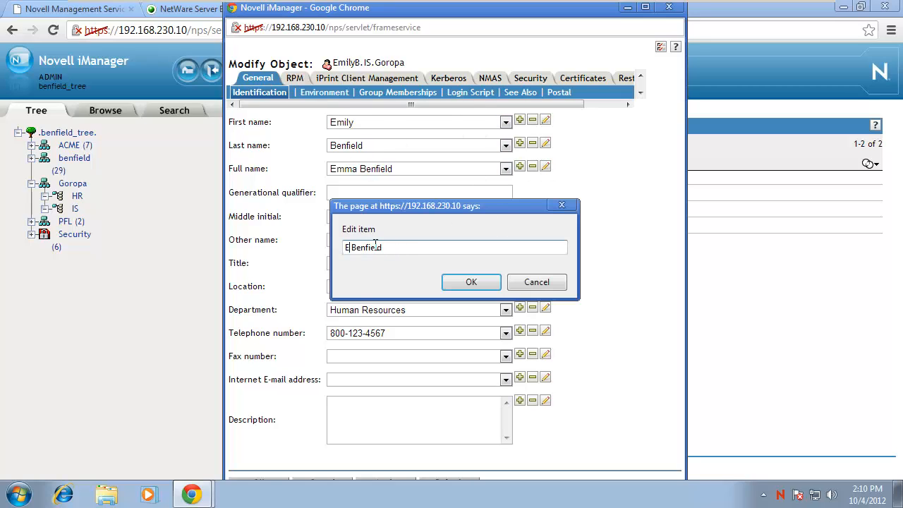
text(Emily)
click(471, 281)
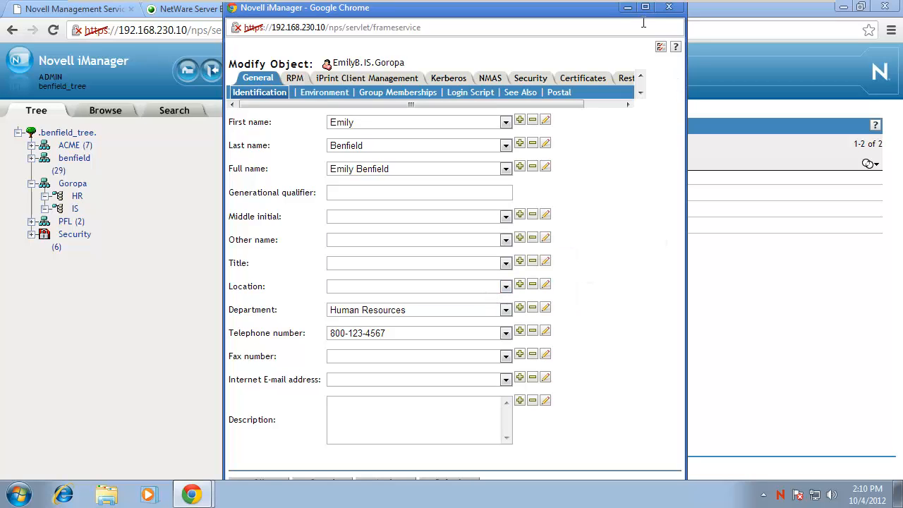
drag(597, 5, 596, 4)
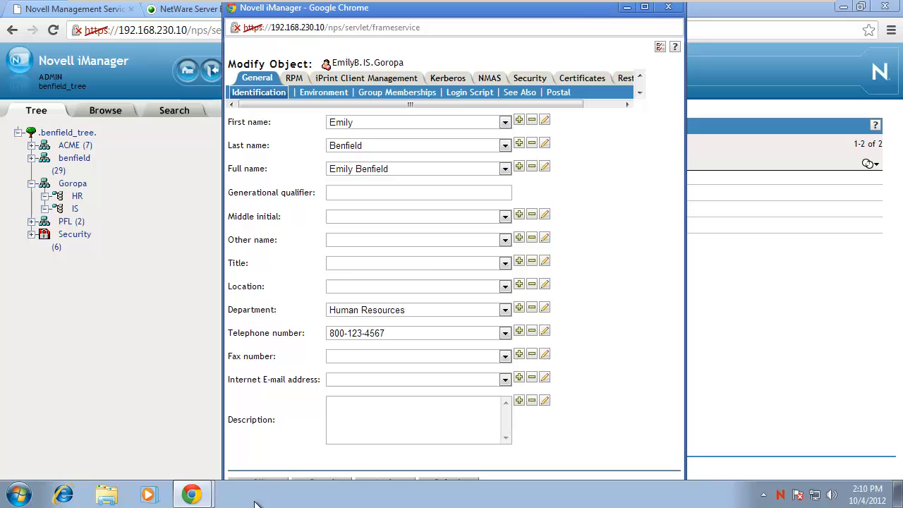
click(270, 483)
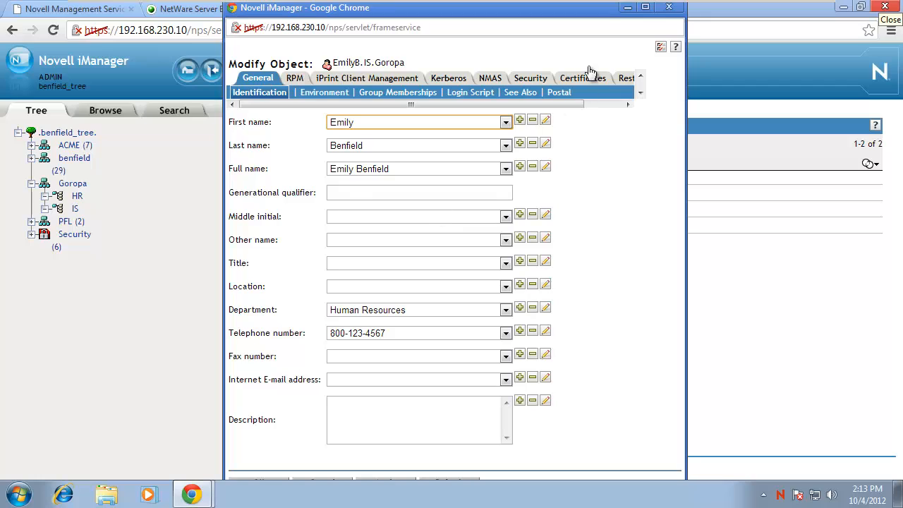
click(670, 8)
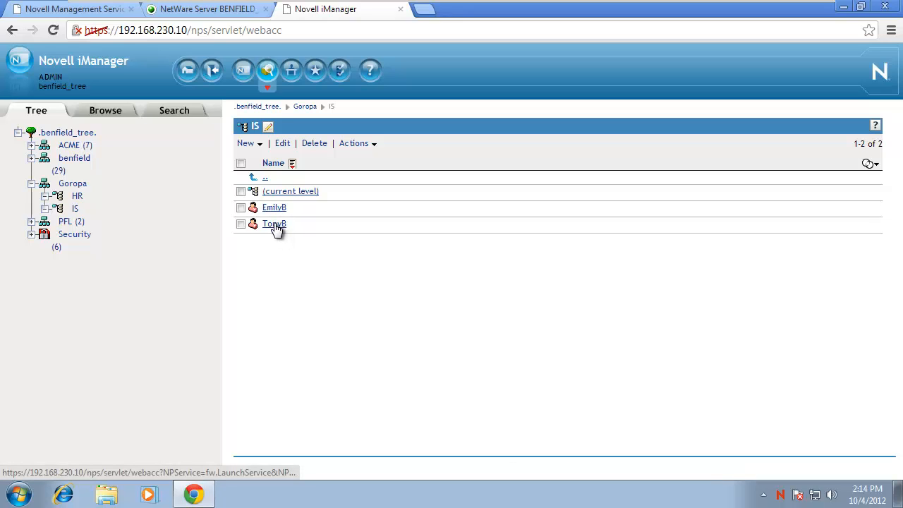
click(274, 224)
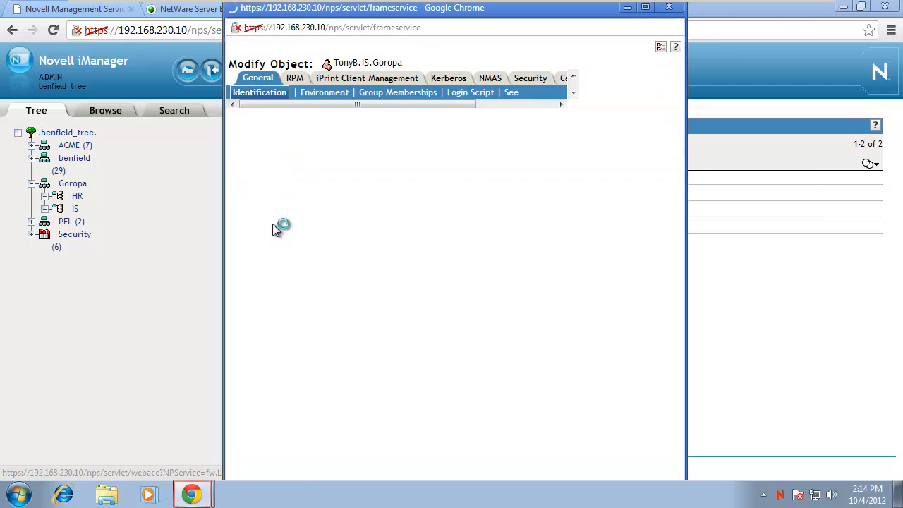
click(648, 7)
click(418, 77)
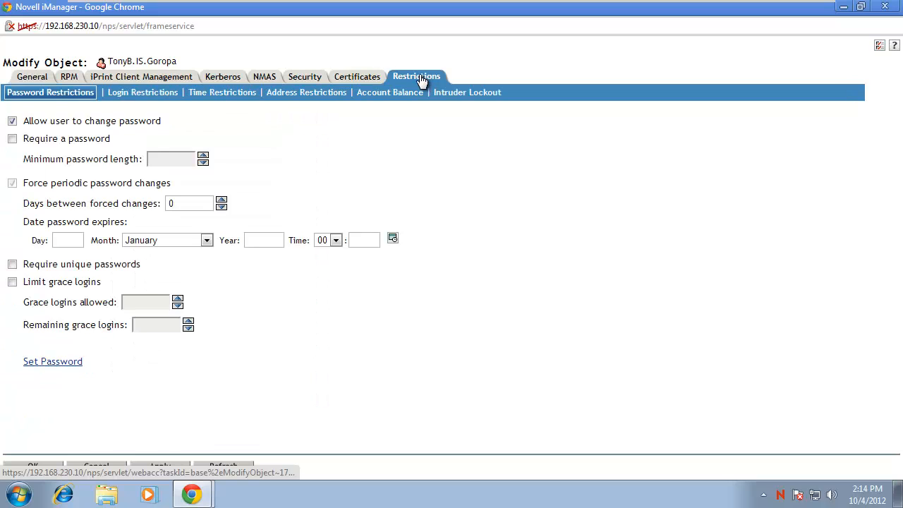
click(143, 95)
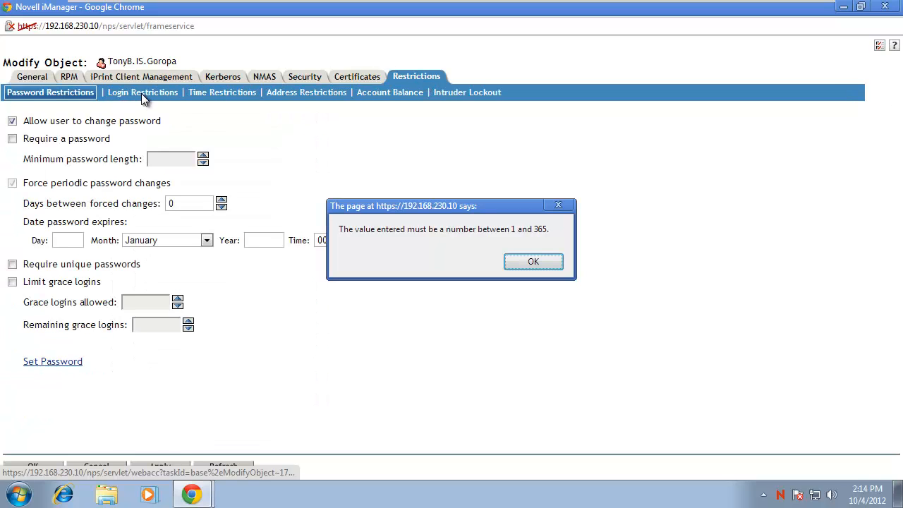
click(533, 261)
click(161, 92)
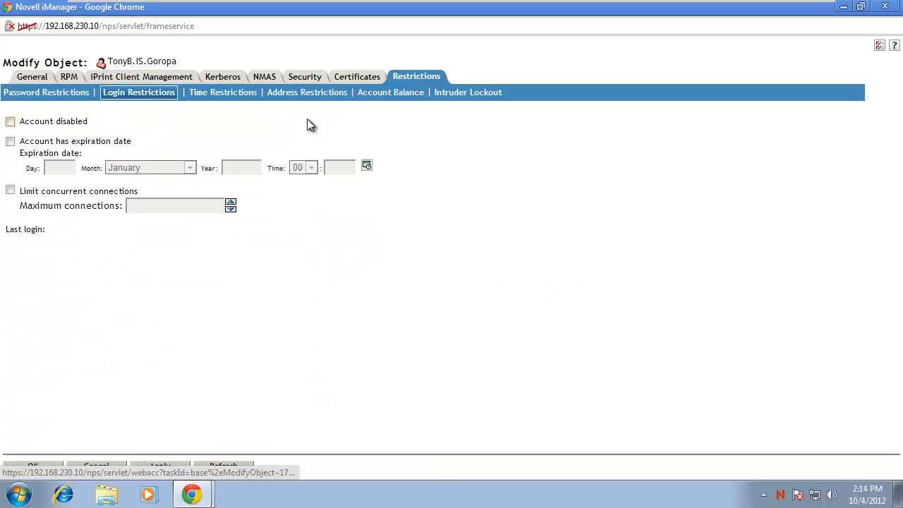
click(10, 121)
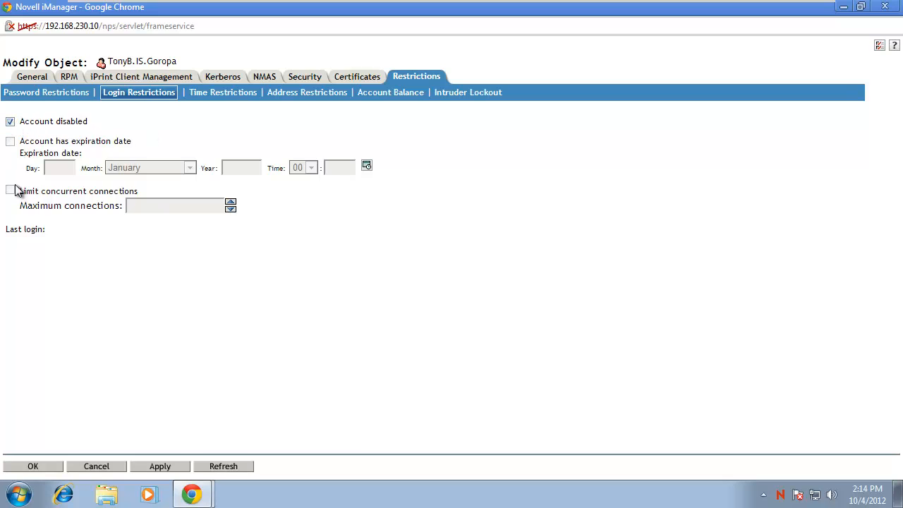
click(160, 466)
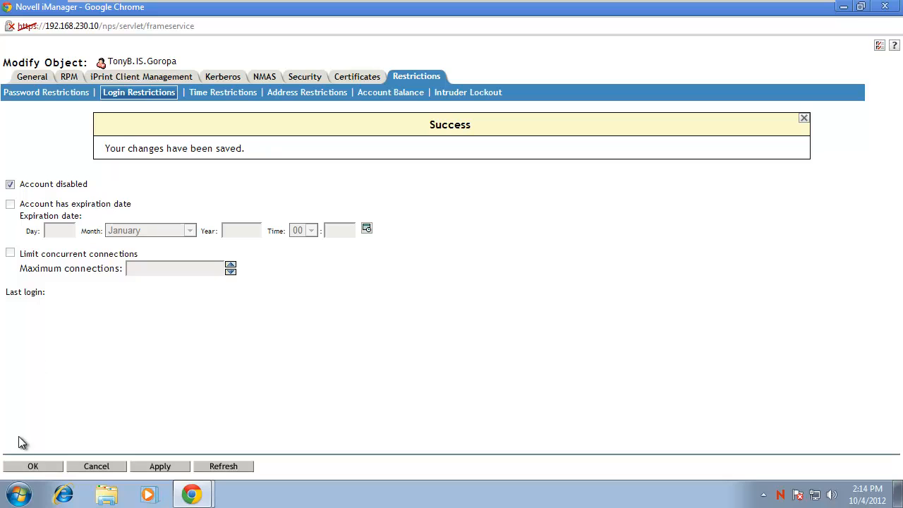
click(31, 469)
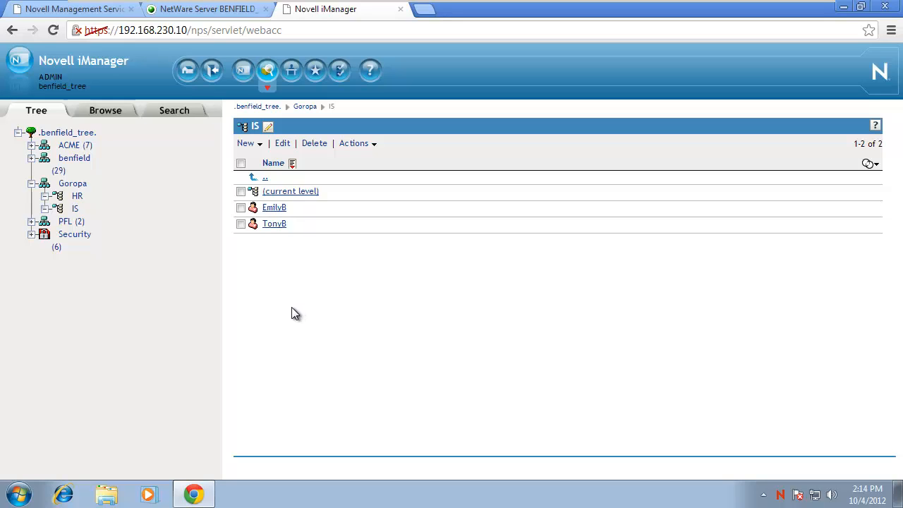
click(240, 225)
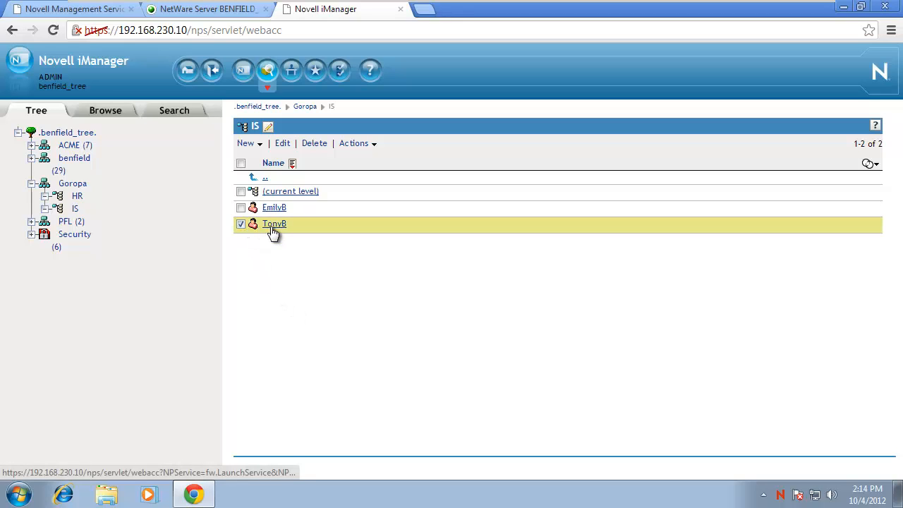
click(317, 147)
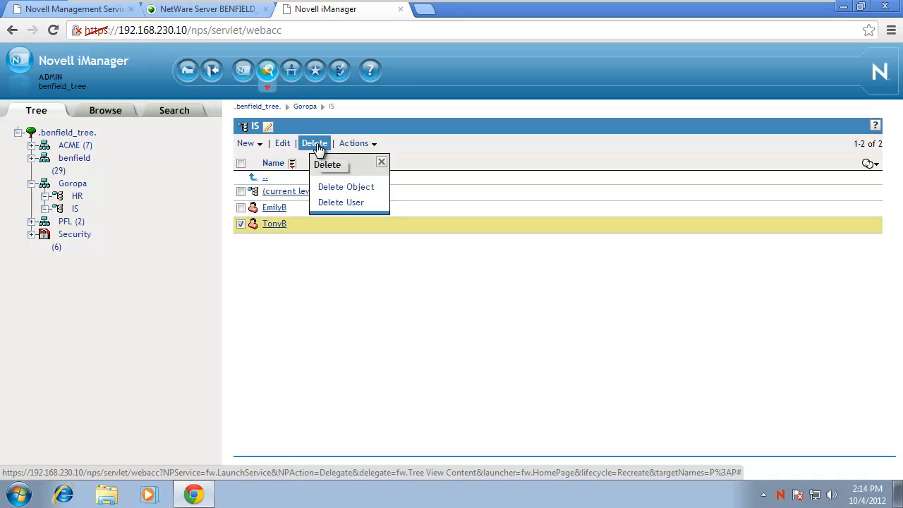
click(339, 203)
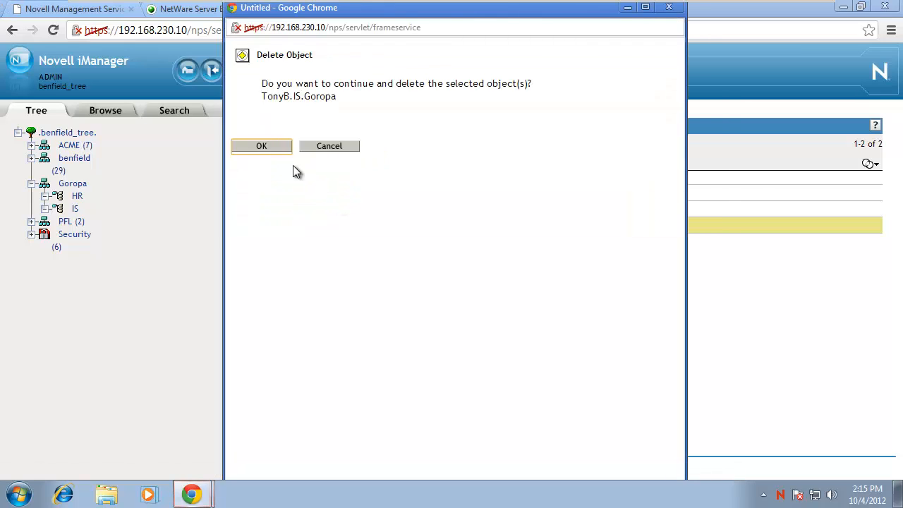
click(272, 149)
click(271, 148)
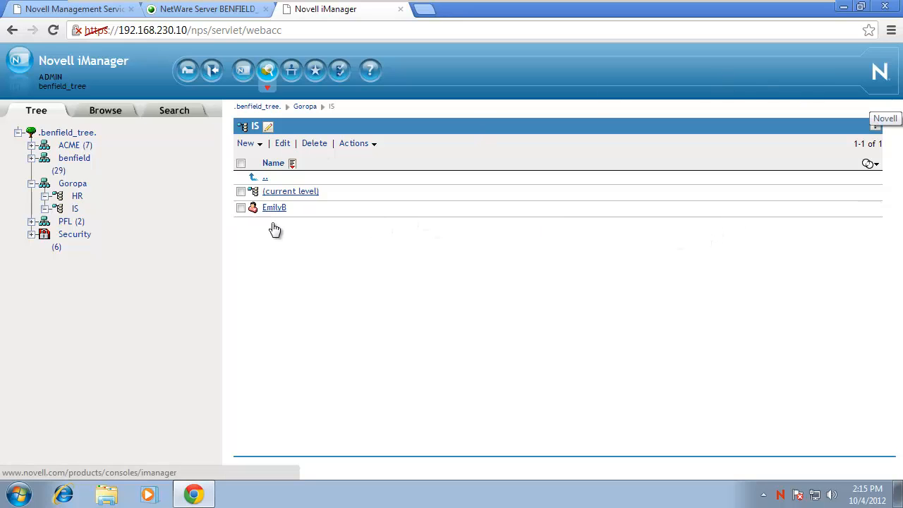
click(241, 208)
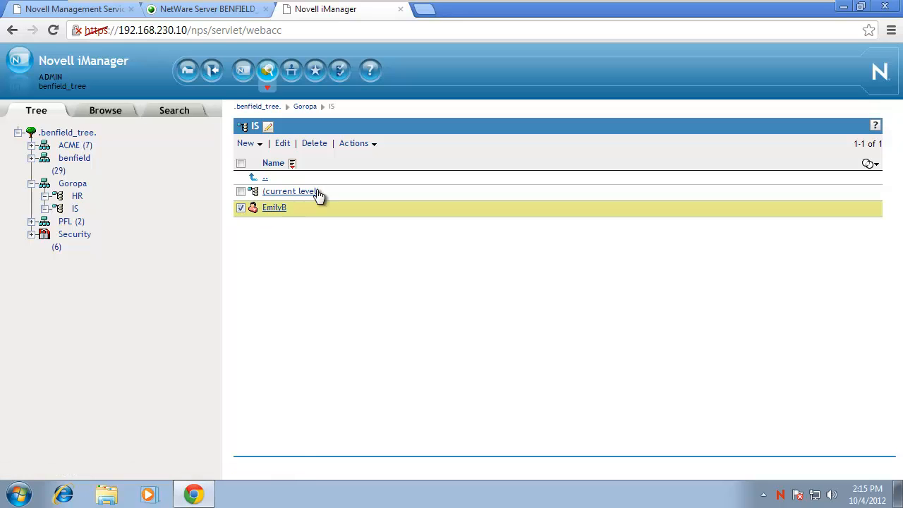
click(356, 147)
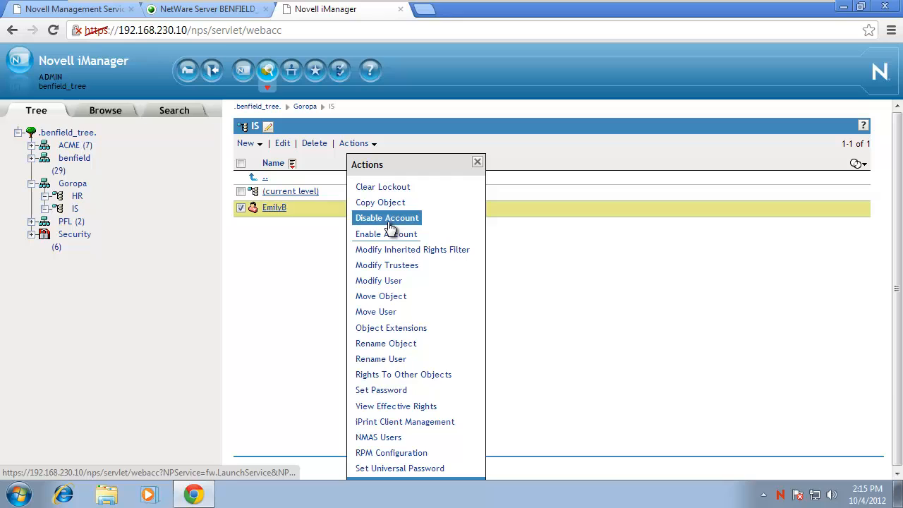
click(477, 163)
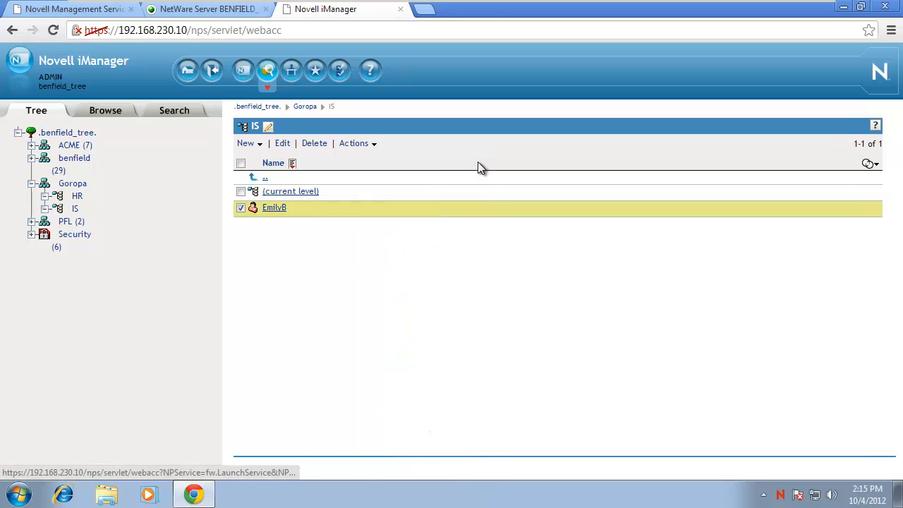
In Roles and Tasks, expand the Users and Help Desk categories, then return to the benfield_tree object view.
click(244, 74)
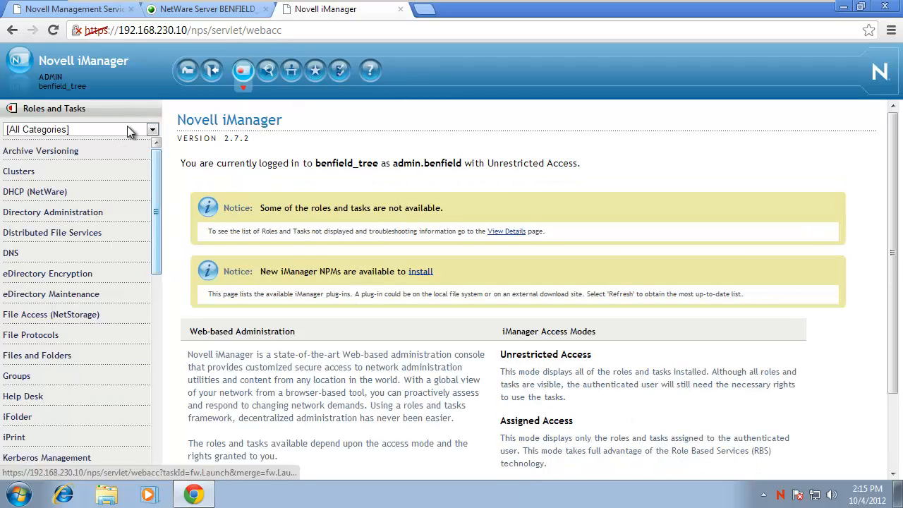
drag(153, 199, 148, 375)
click(21, 325)
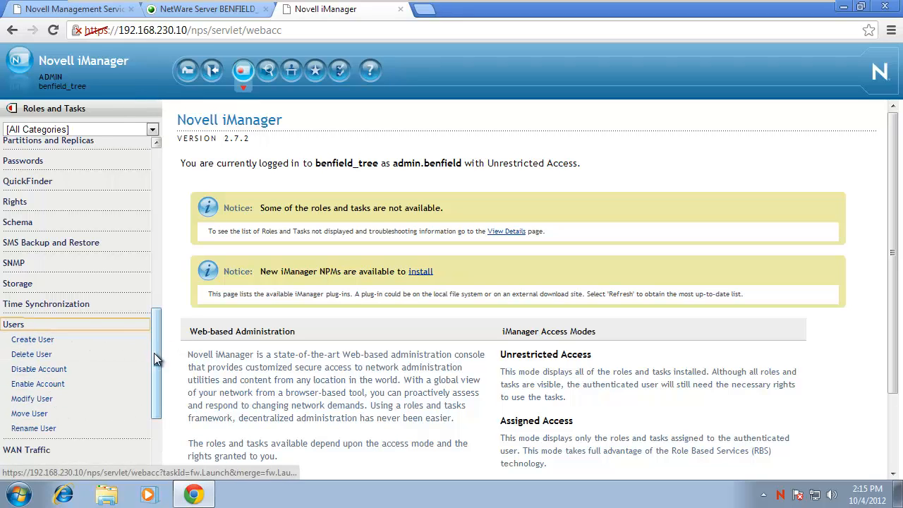
drag(154, 352, 164, 263)
click(28, 185)
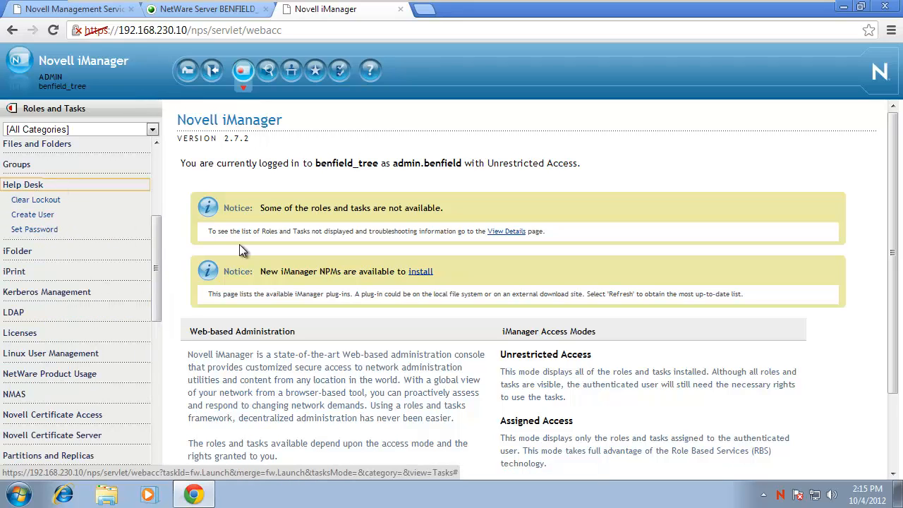
drag(158, 261, 149, 423)
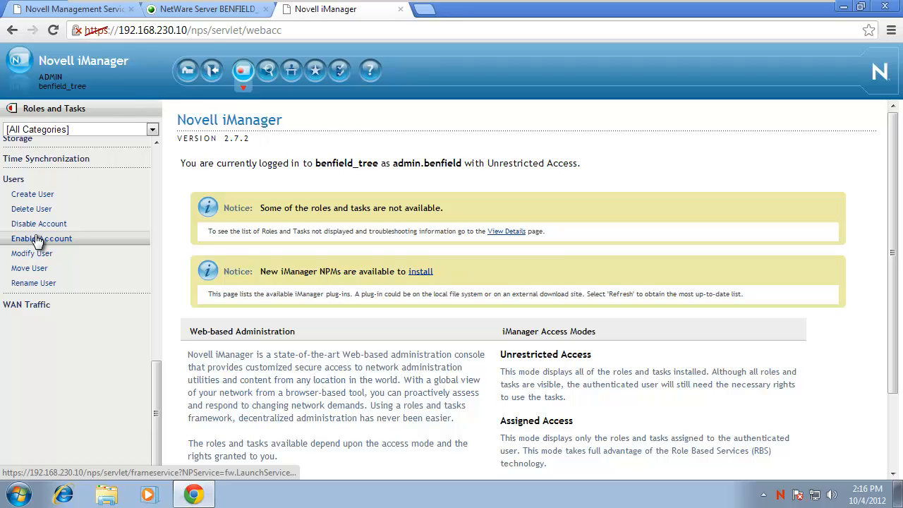
click(273, 71)
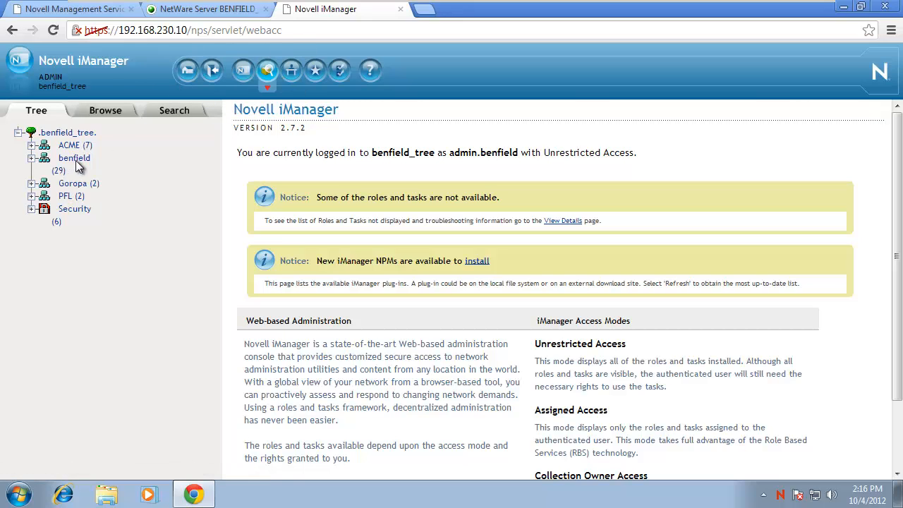
click(77, 185)
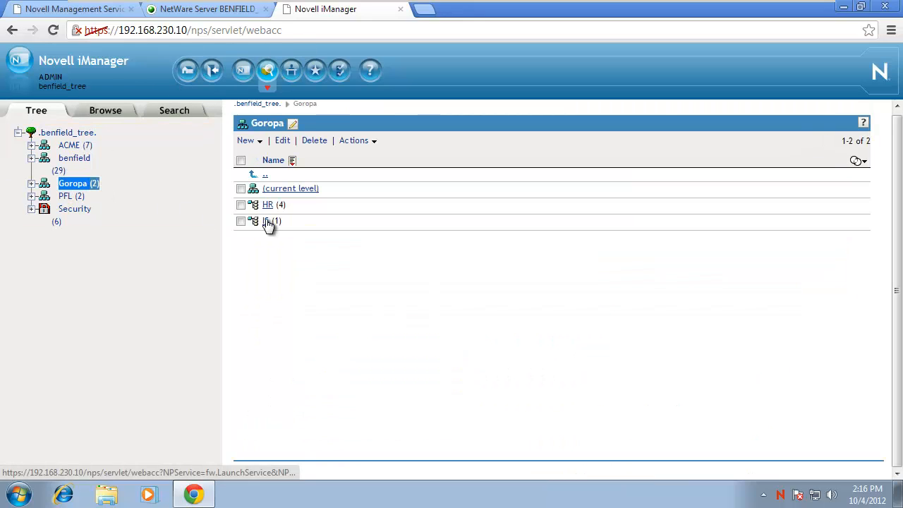
click(266, 220)
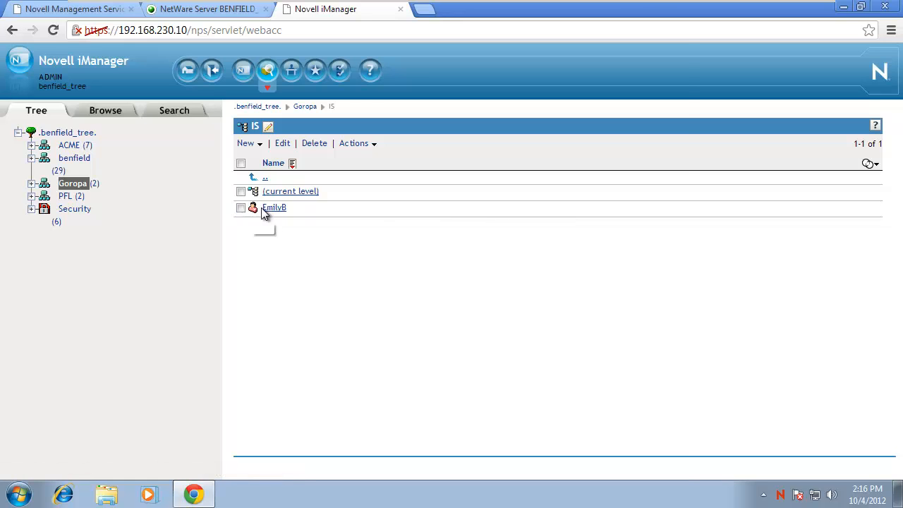
click(273, 208)
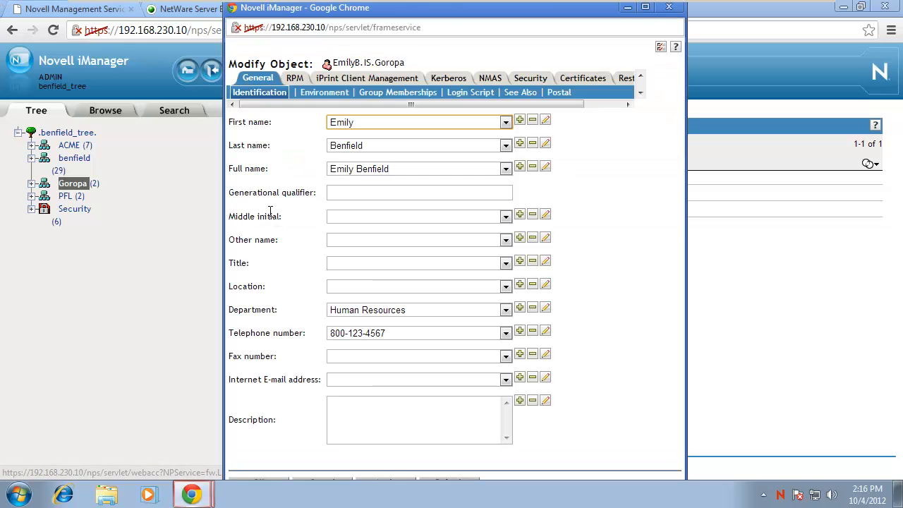
click(622, 82)
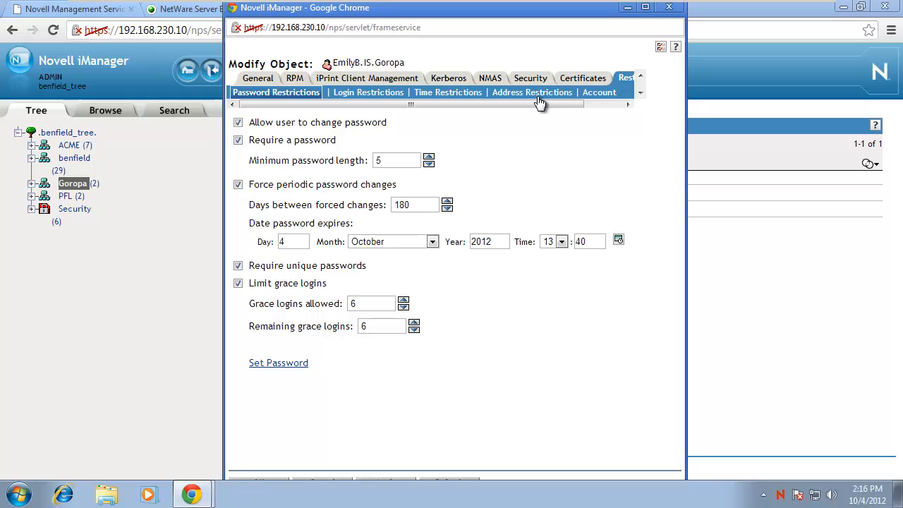
click(392, 92)
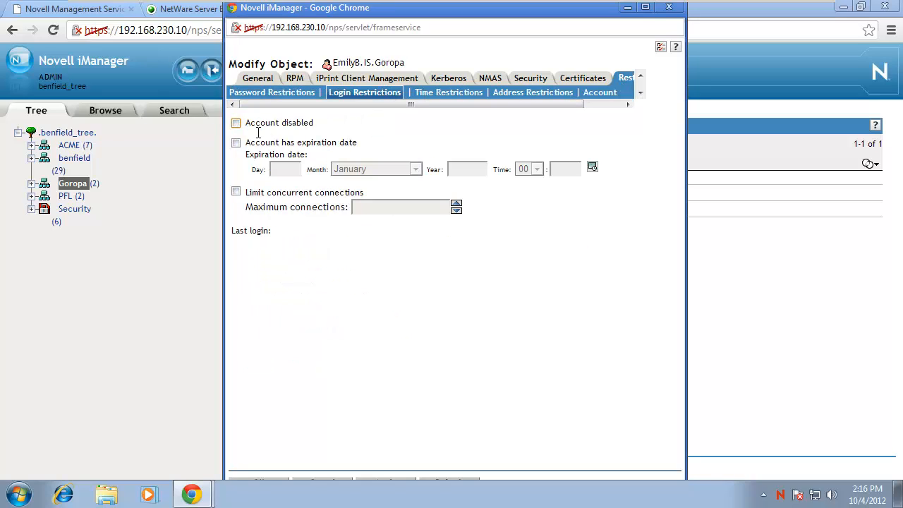
click(669, 8)
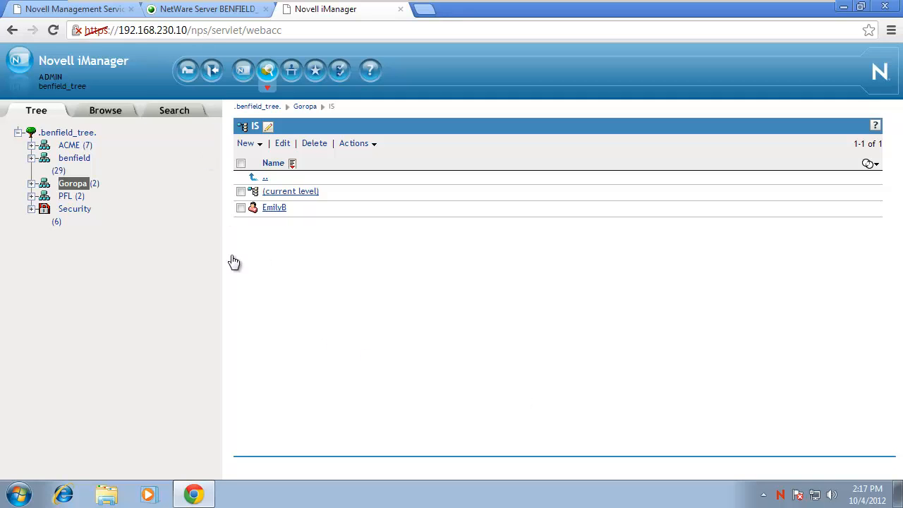
Delete the TonyB home folder and its contents from /HOME in Remote Manager.
click(192, 10)
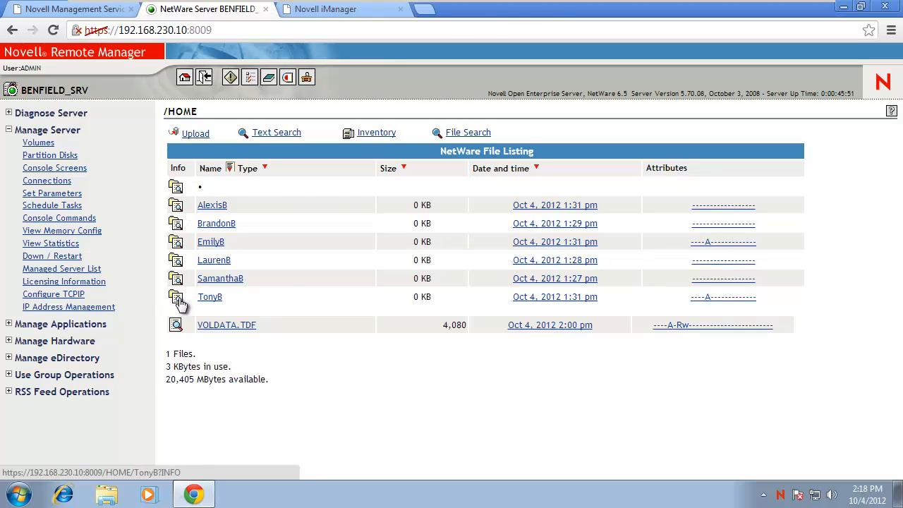
click(180, 302)
scroll(240, 367, down, 1)
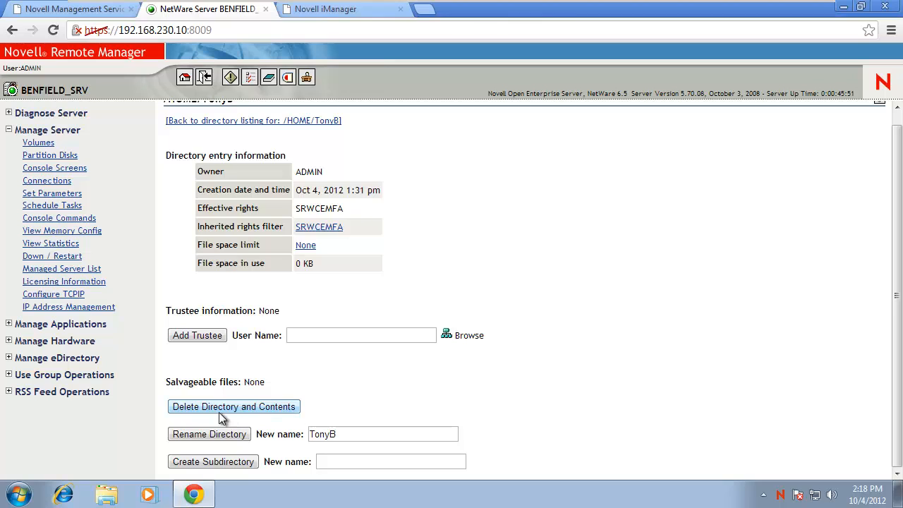
click(281, 407)
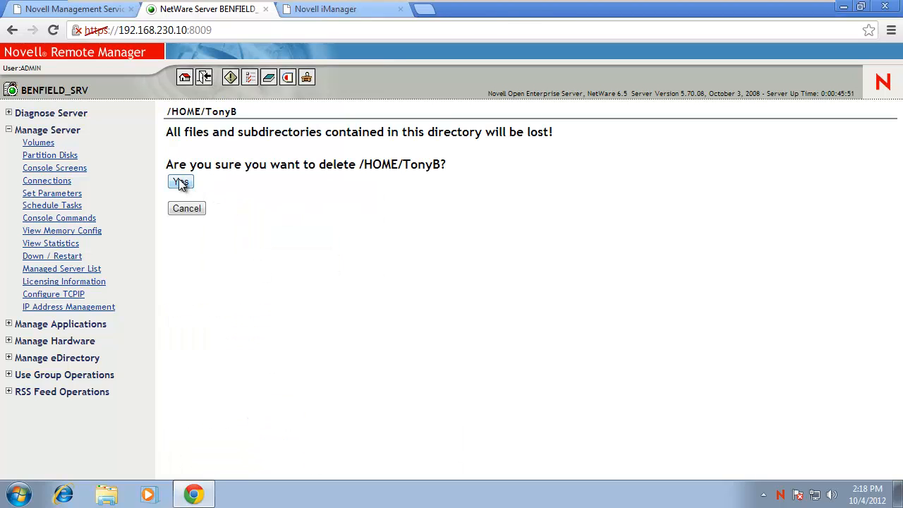
click(181, 183)
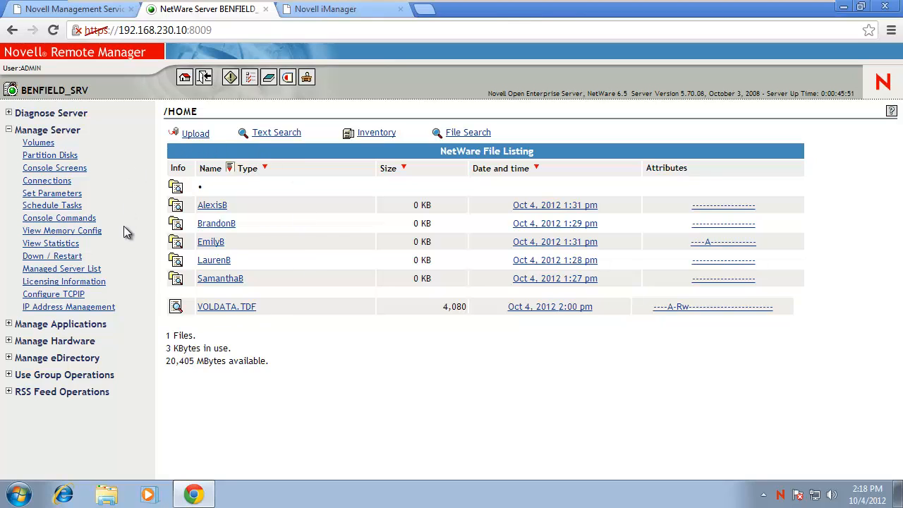
click(324, 9)
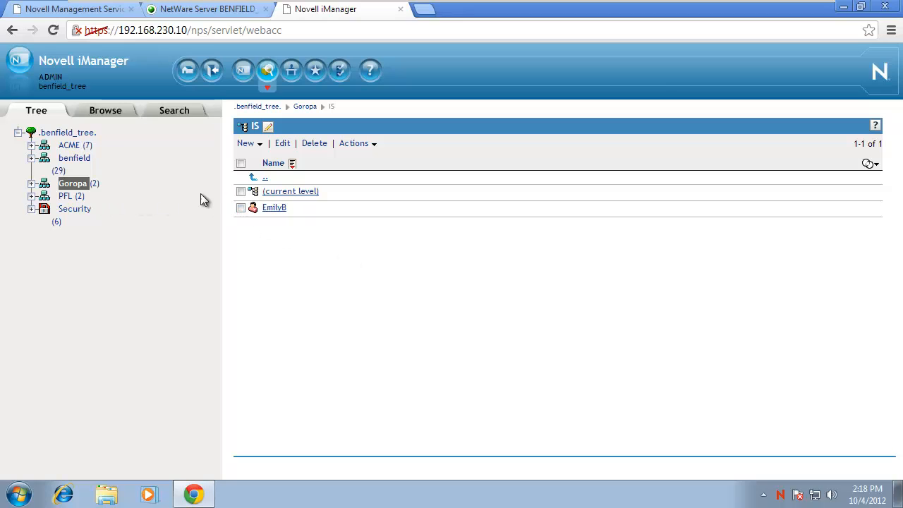
Select and delete all four user objects in Goropa's HR container.
click(31, 183)
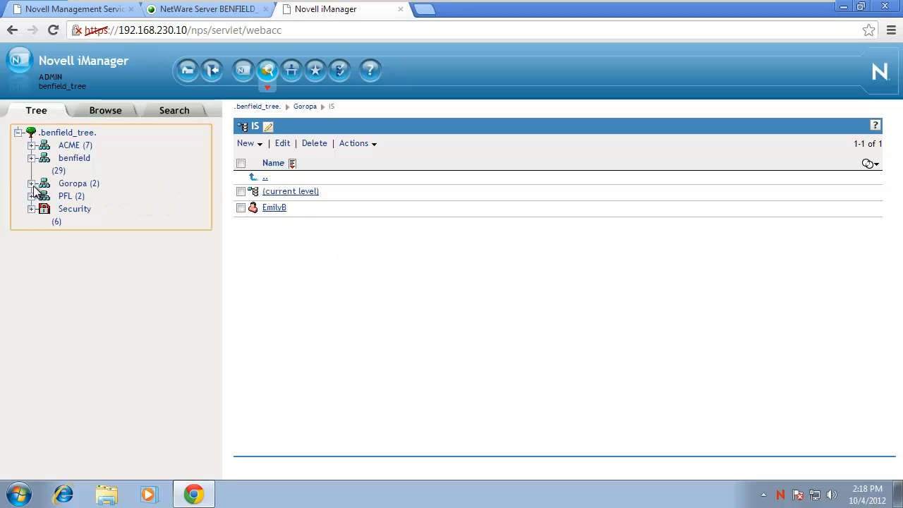
click(79, 196)
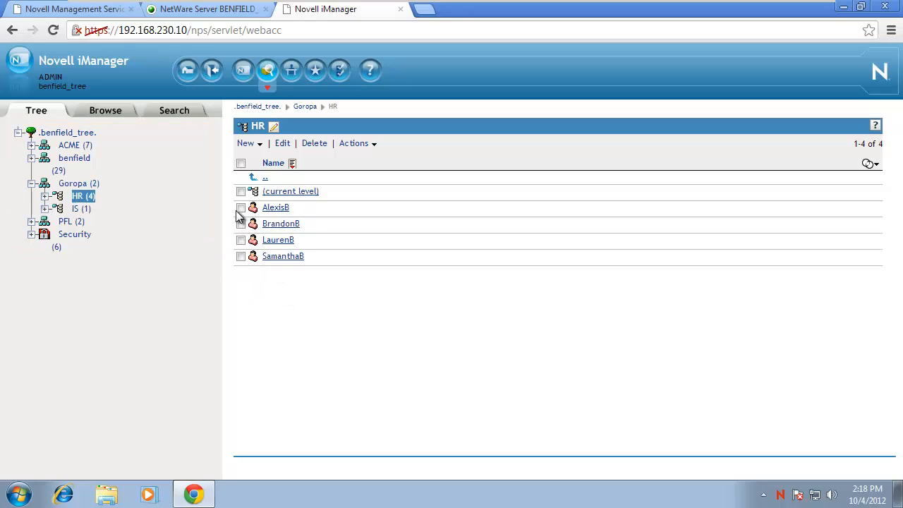
click(241, 163)
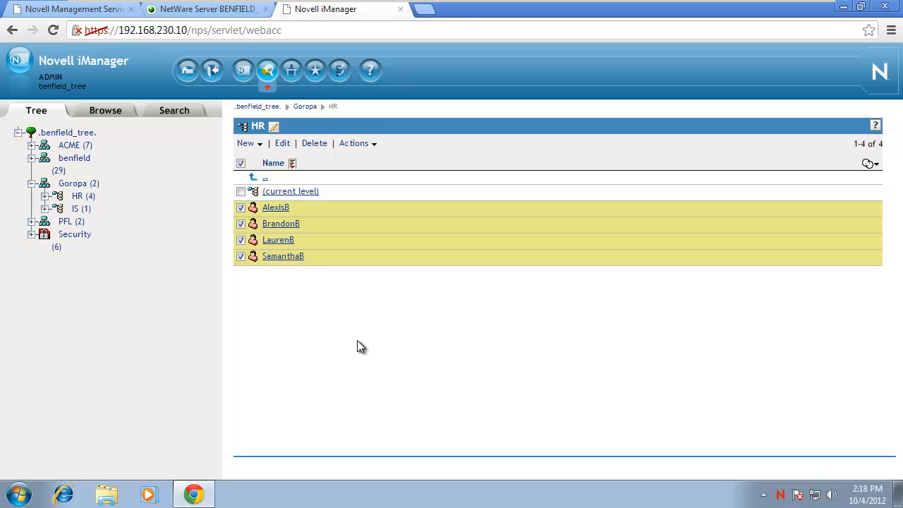
click(315, 144)
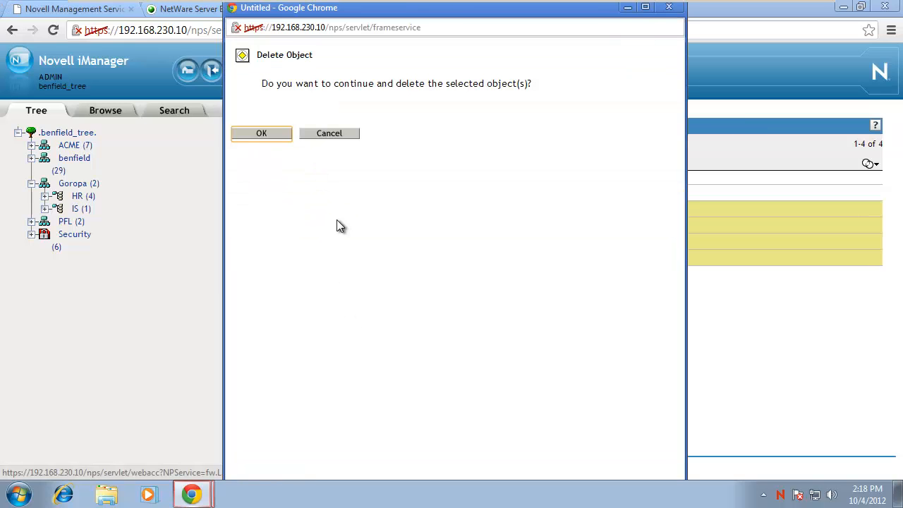
click(265, 134)
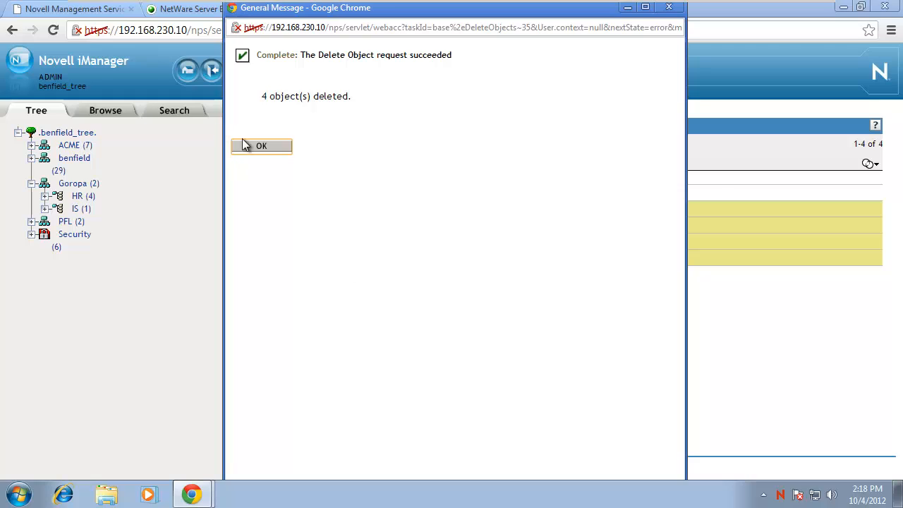
click(244, 145)
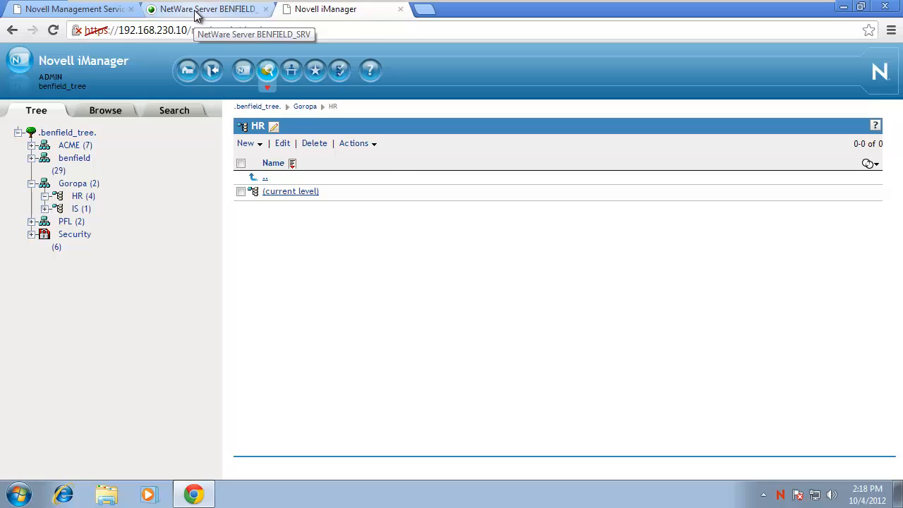
click(194, 10)
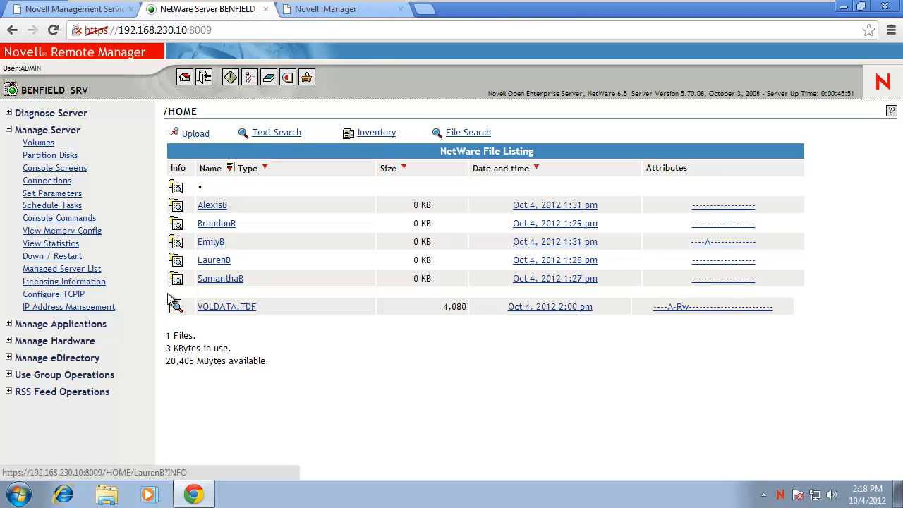
Delete the first three user folders and their contents from /HOME.
click(177, 213)
click(206, 420)
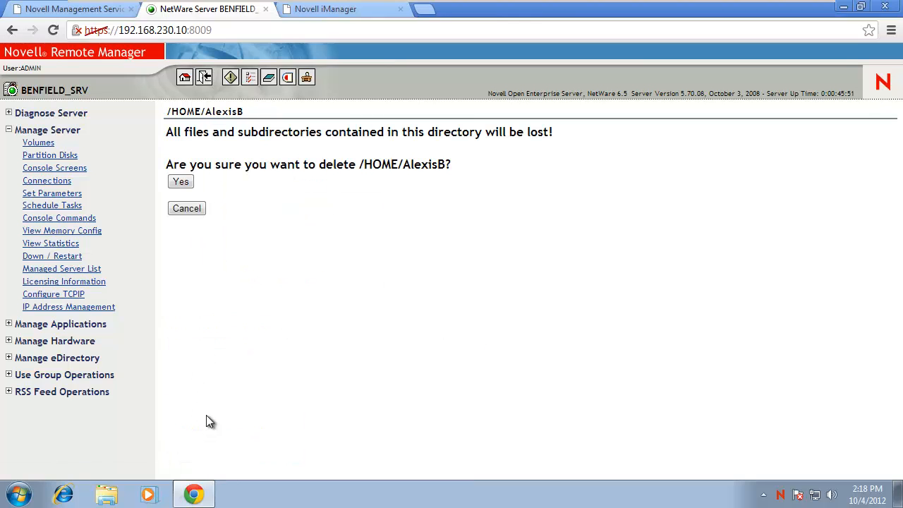
click(182, 182)
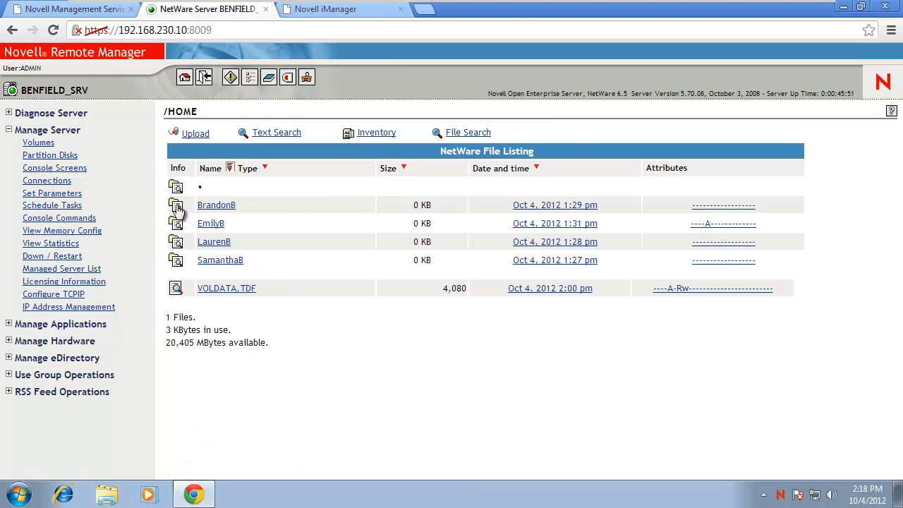
click(177, 214)
click(210, 419)
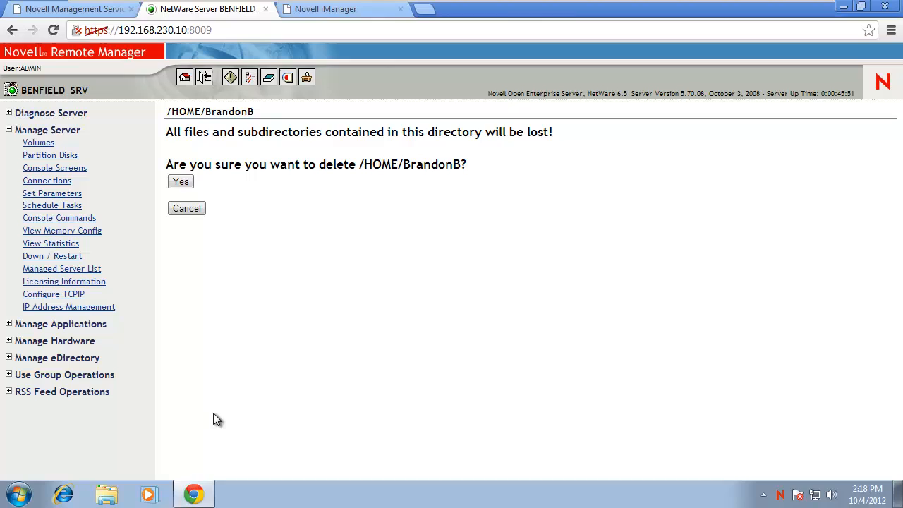
click(182, 182)
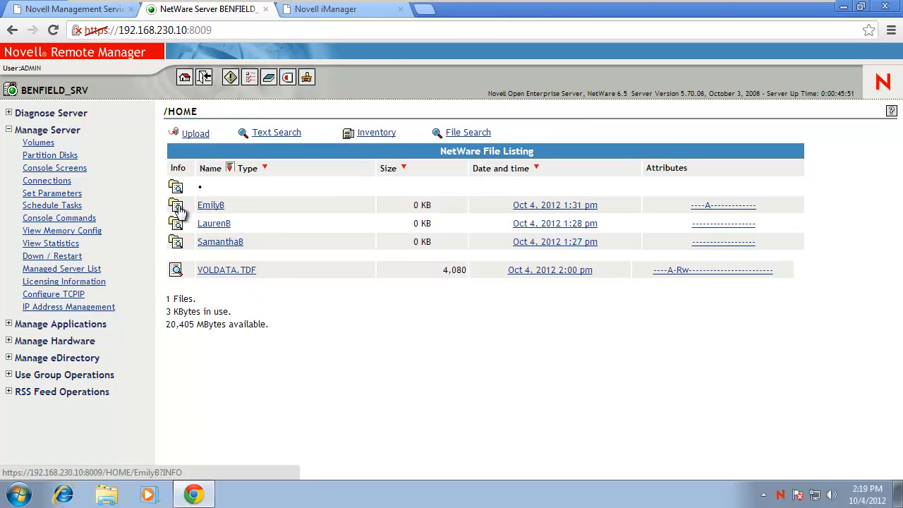
click(178, 210)
click(200, 452)
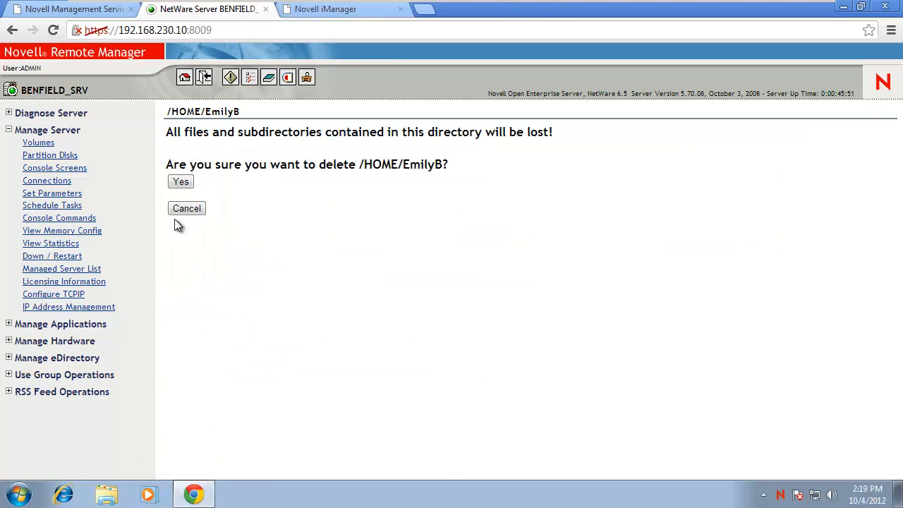
click(181, 183)
Delete the remaining two user folders, leaving only VOLDATA.TDF in /HOME.
click(178, 210)
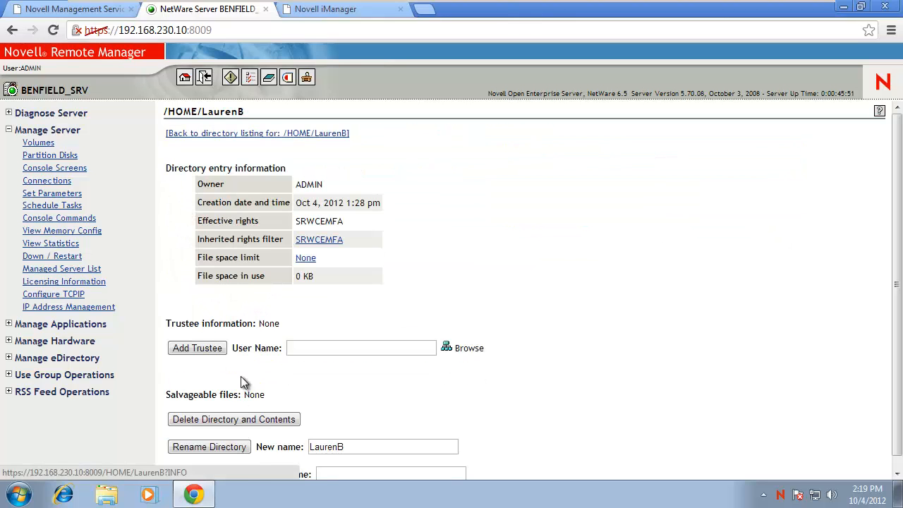
click(228, 420)
click(181, 180)
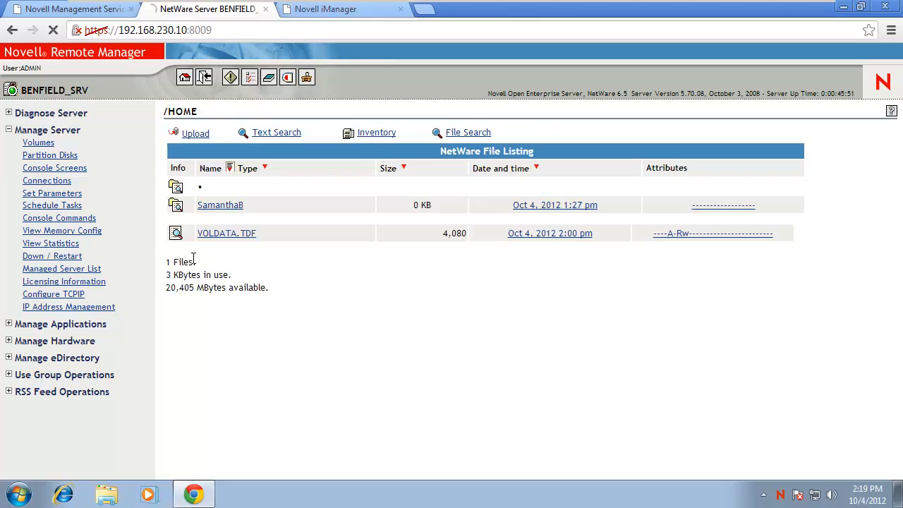
click(178, 210)
click(219, 421)
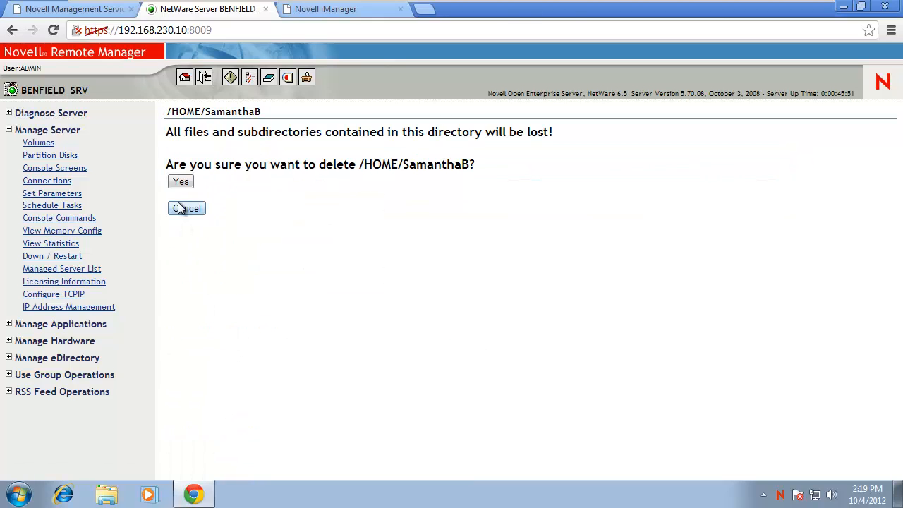
click(181, 183)
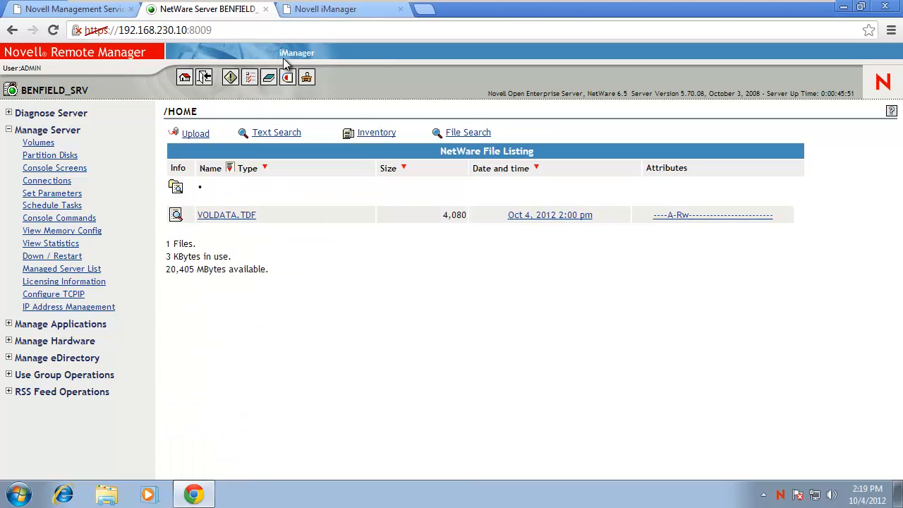
click(325, 14)
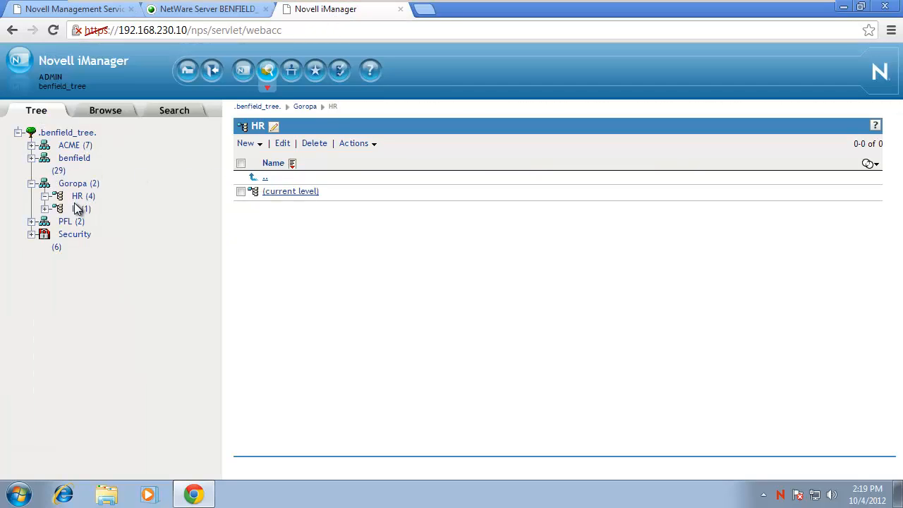
Delete the remaining user object from Goropa's IS container.
click(77, 209)
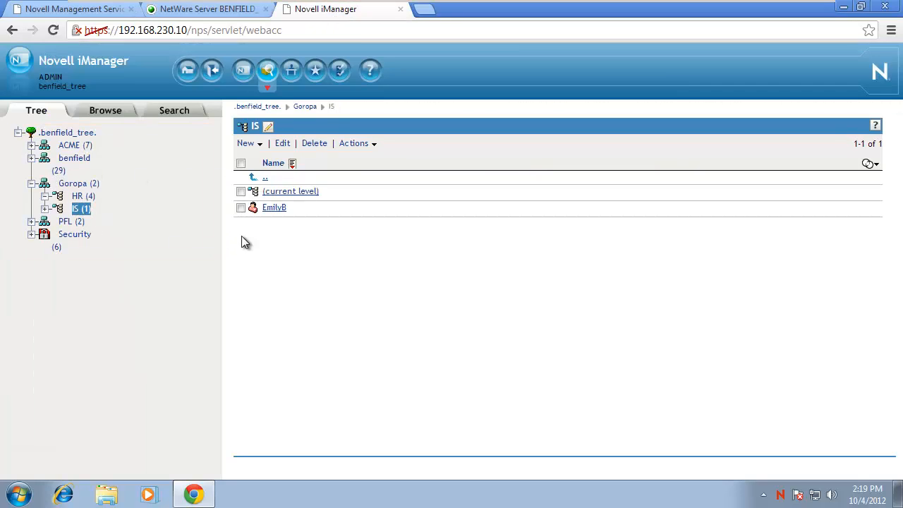
click(241, 208)
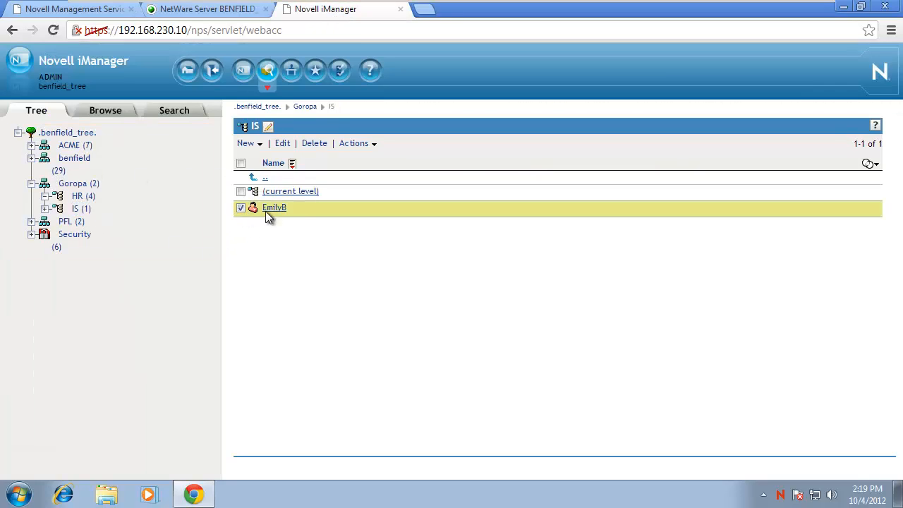
click(315, 144)
click(342, 202)
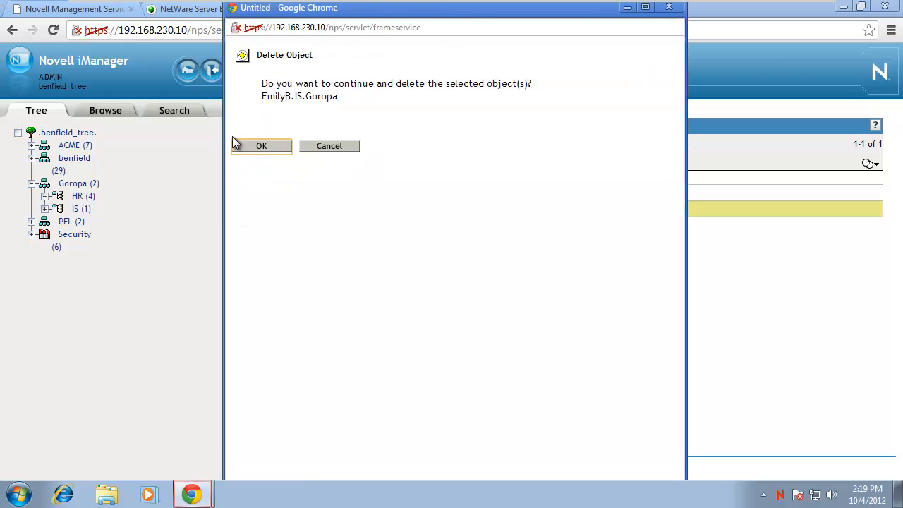
click(261, 146)
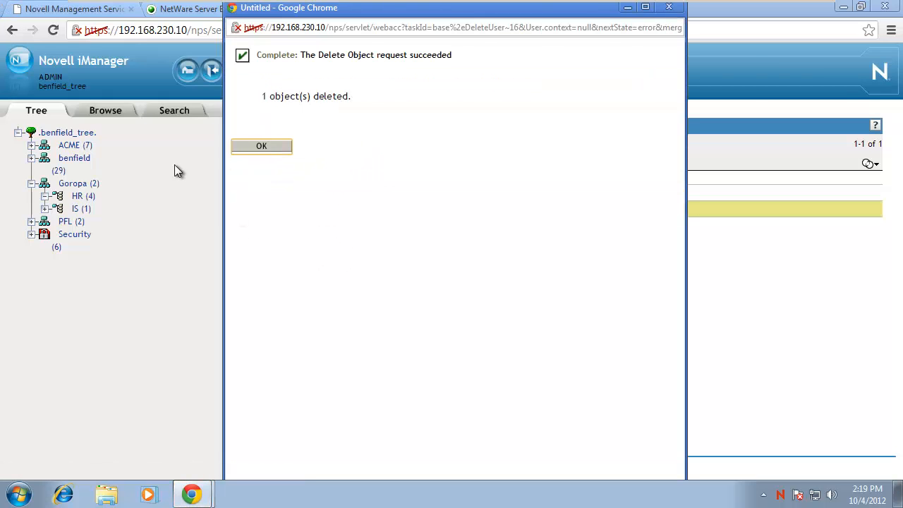
click(259, 146)
Browse Goropa's HR and IS containers, then list benfield's 29 objects and select IS.
click(86, 183)
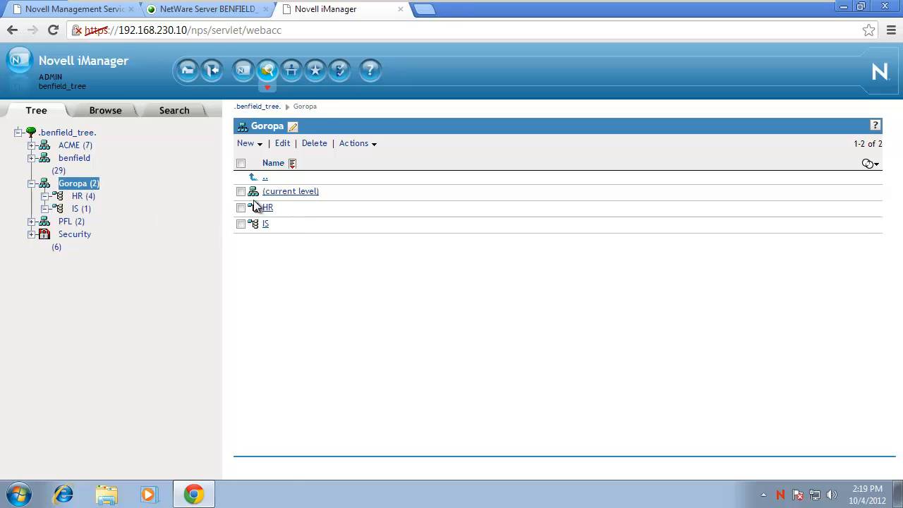
click(267, 208)
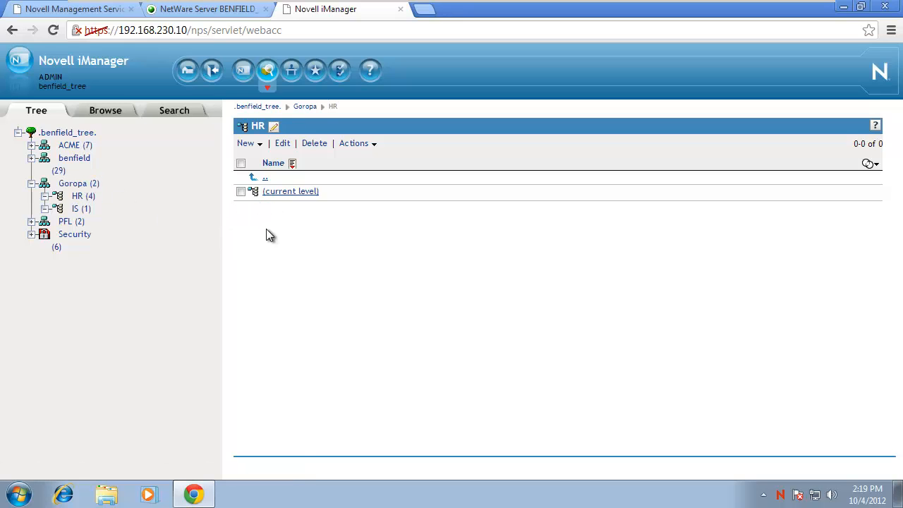
click(78, 208)
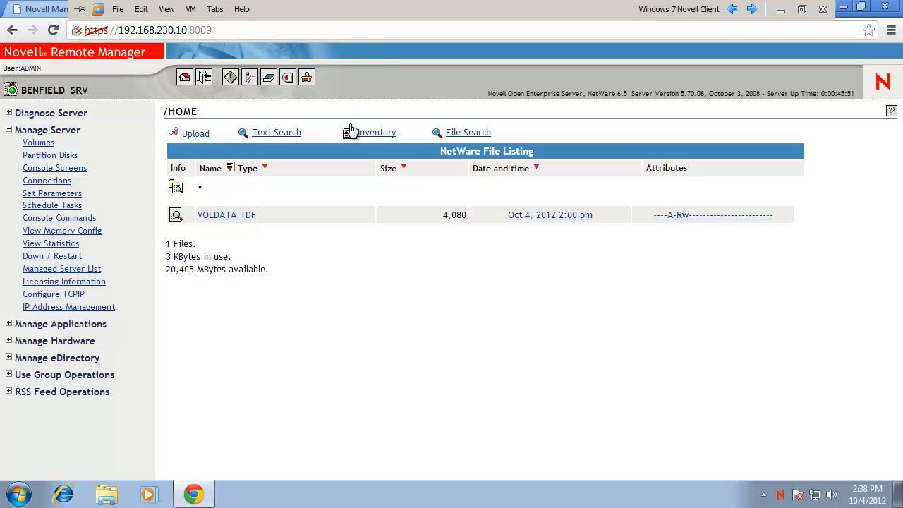
click(330, 9)
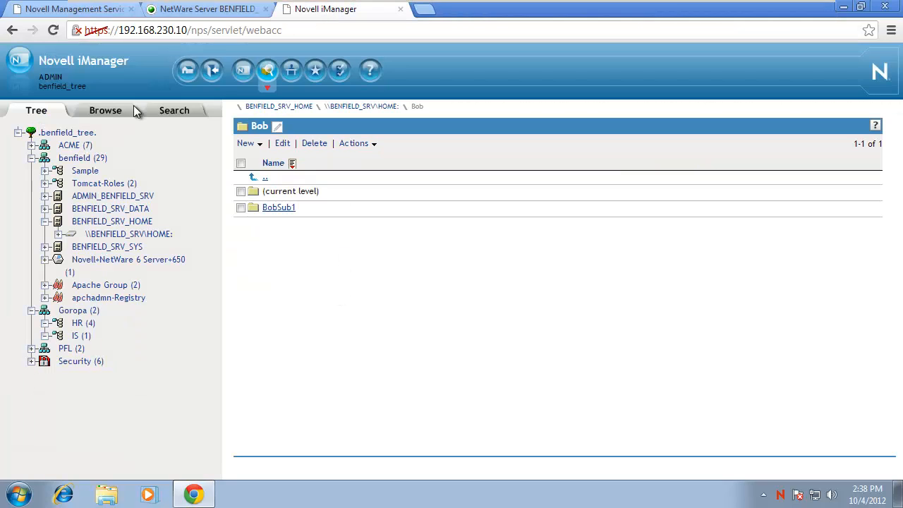
click(71, 157)
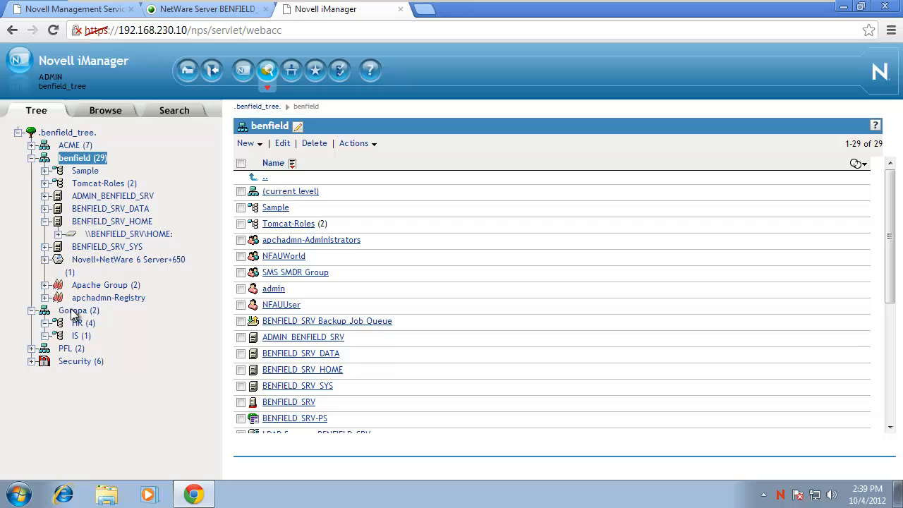
click(76, 336)
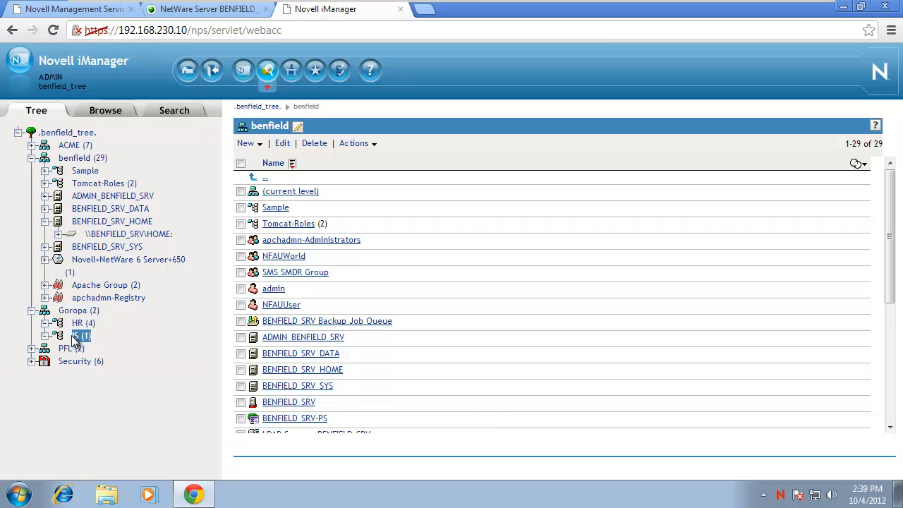
Start a New > Create User in IS, then close the form without creating anyone.
click(247, 144)
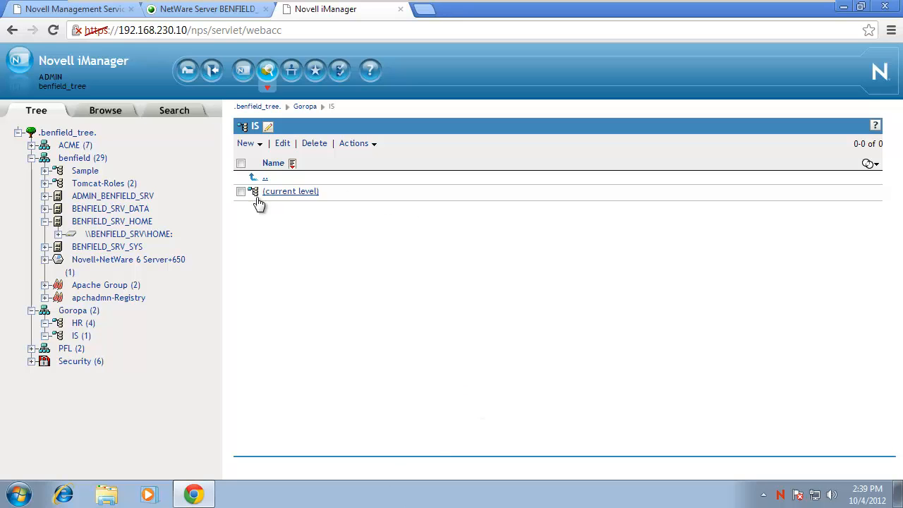
click(246, 146)
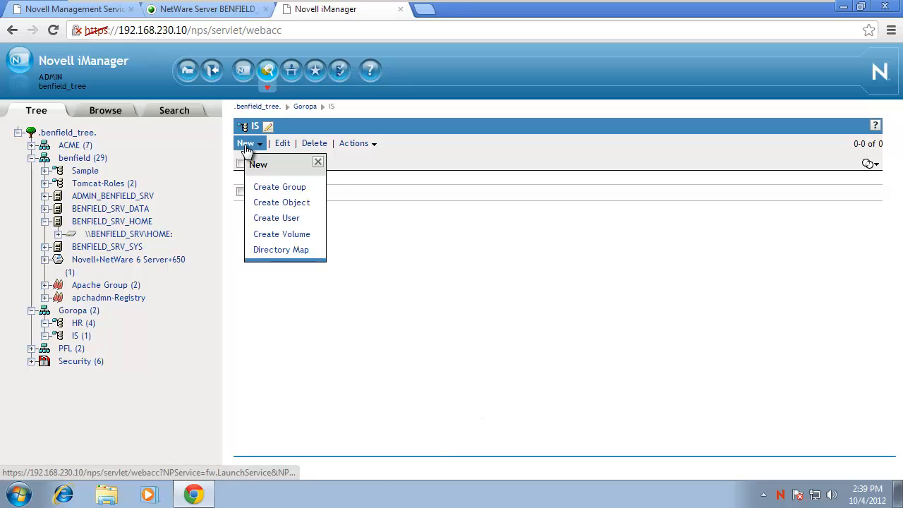
click(275, 219)
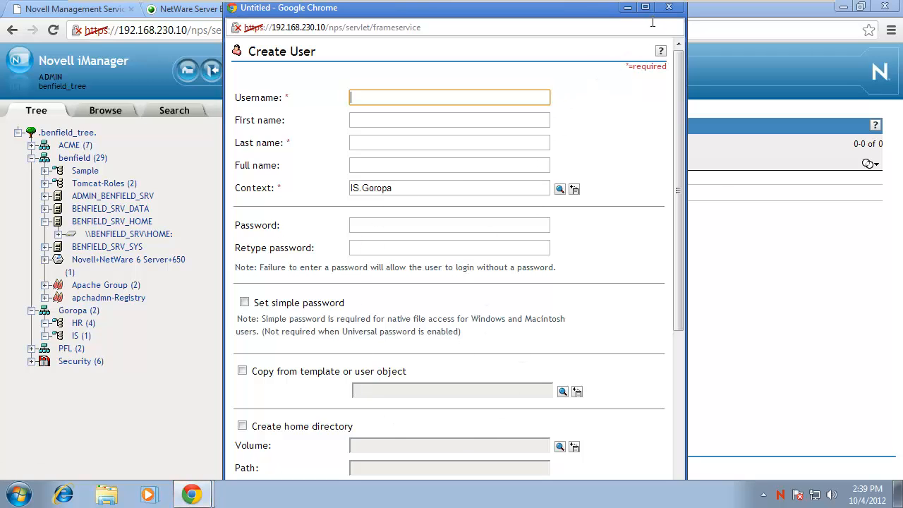
click(669, 7)
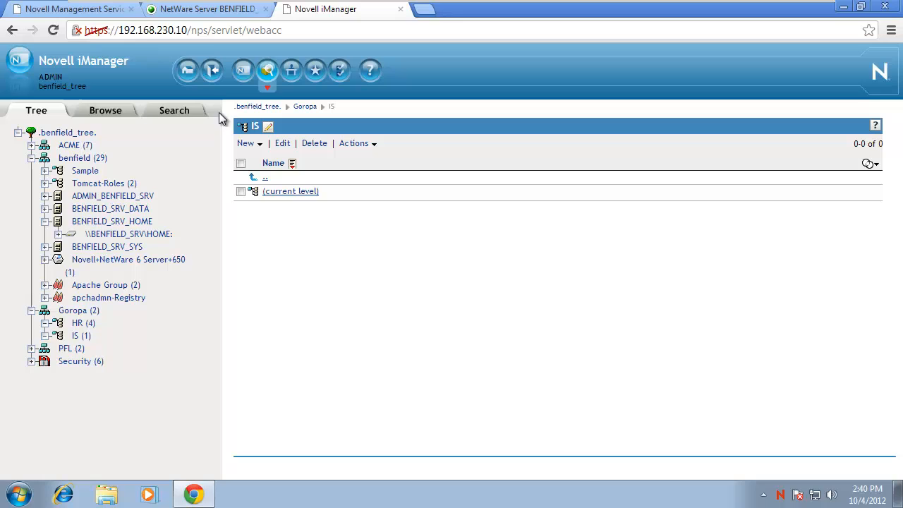
Create a Template object named T_IS in the IS.Goropa container.
click(243, 144)
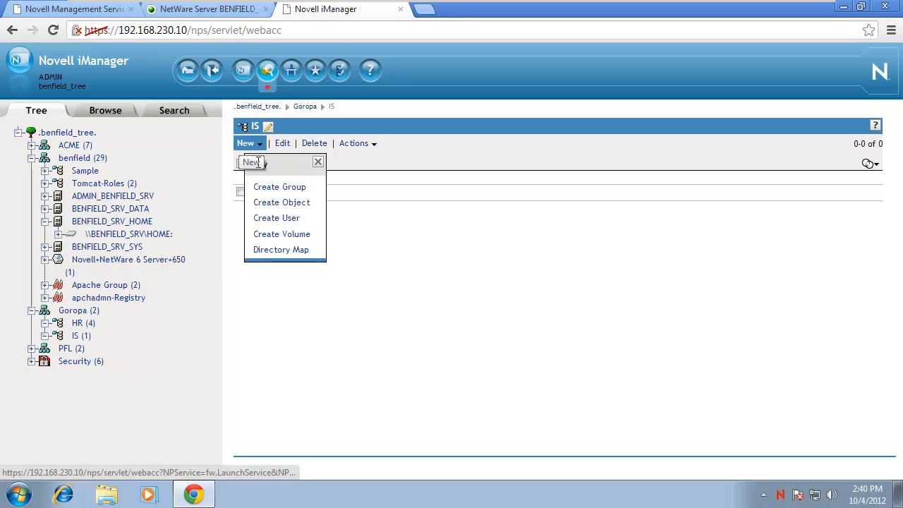
click(275, 204)
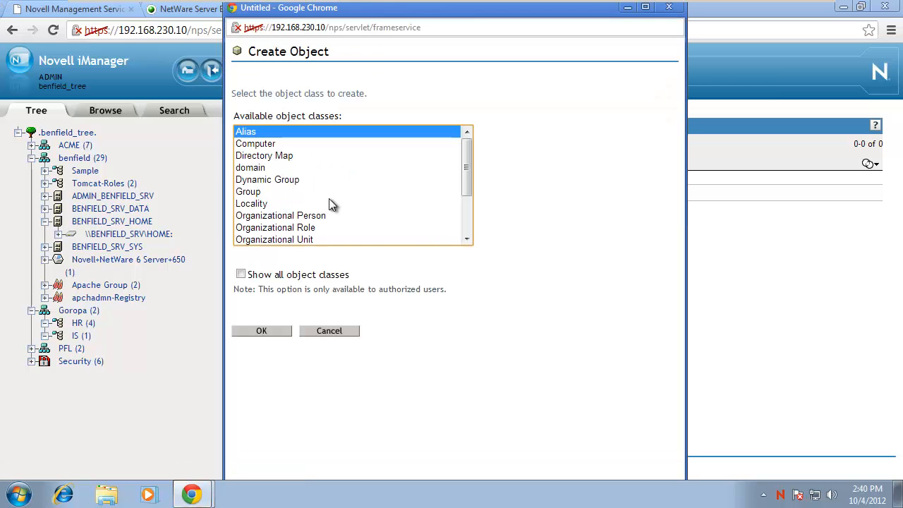
drag(466, 167, 456, 215)
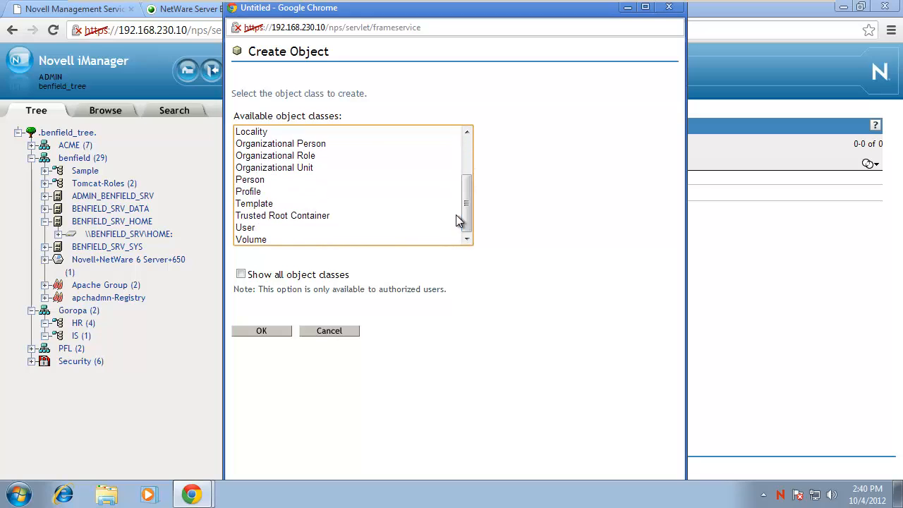
click(254, 205)
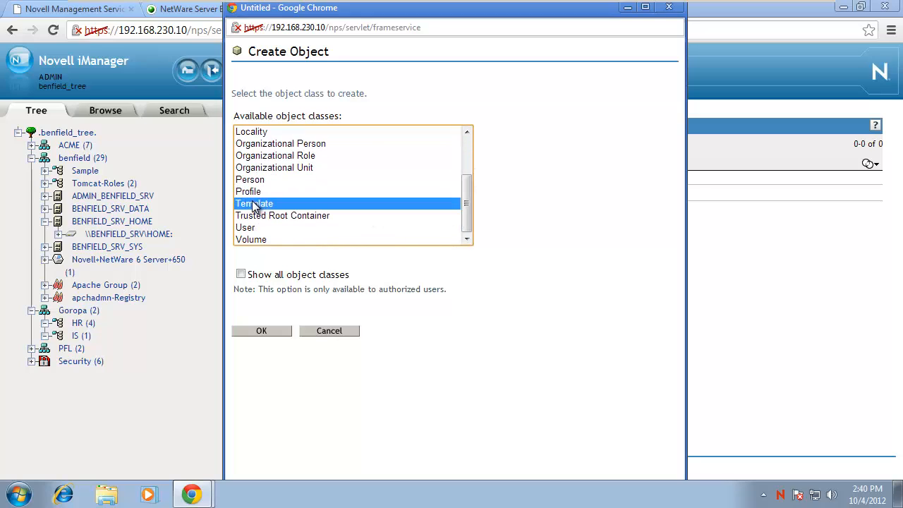
click(261, 331)
click(261, 332)
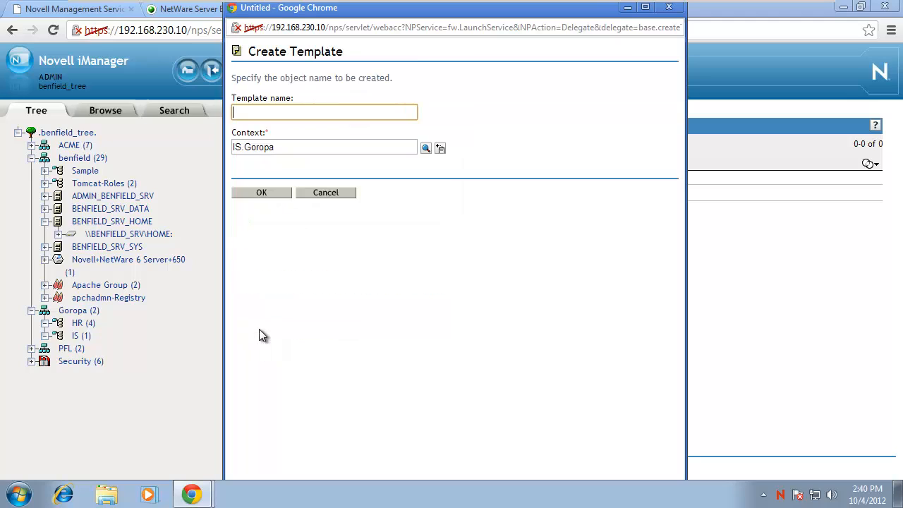
text(T-I)
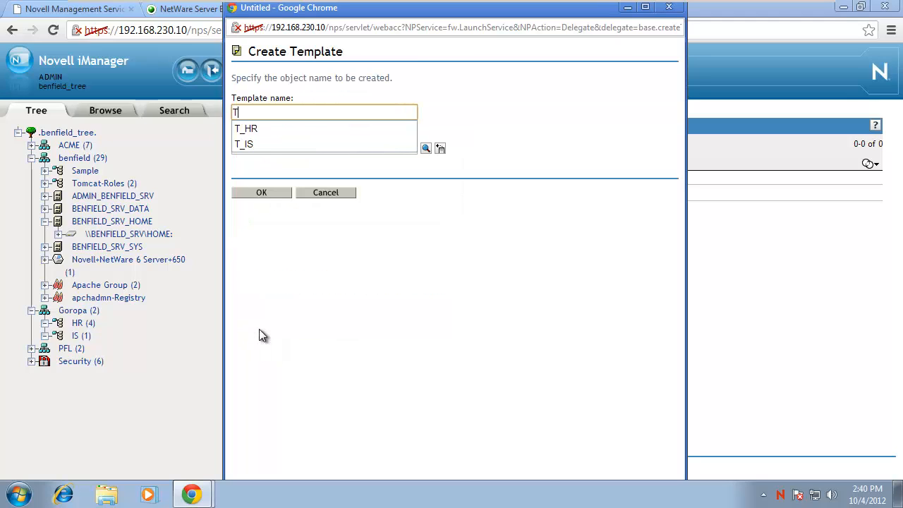
key(BackSpace)
key(BackSpace)
text(_IS)
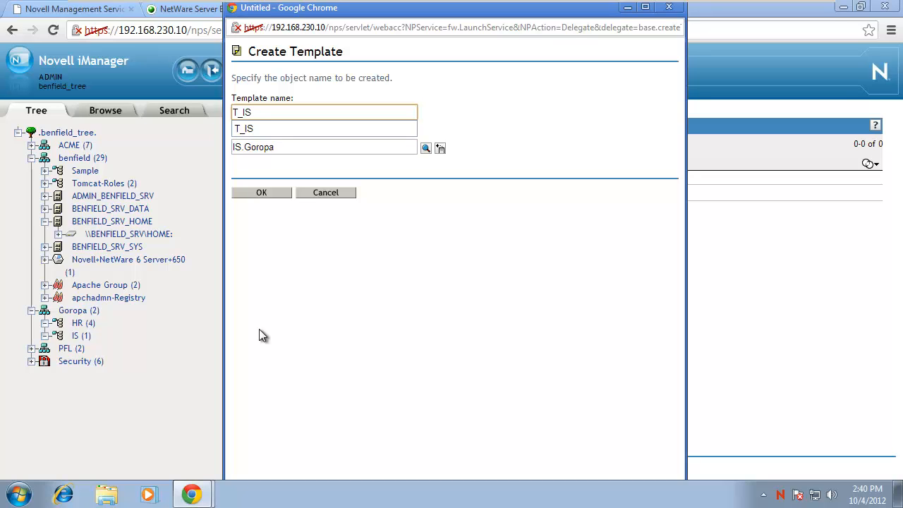
click(270, 193)
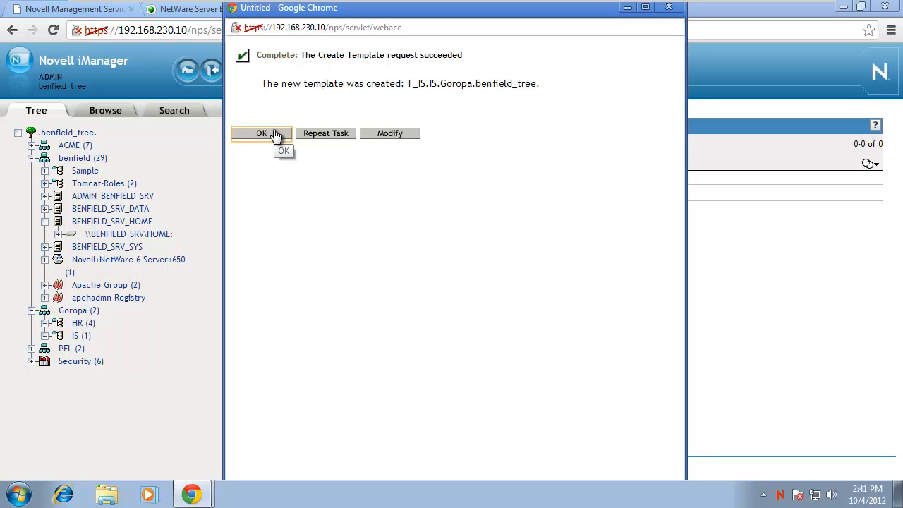
click(392, 135)
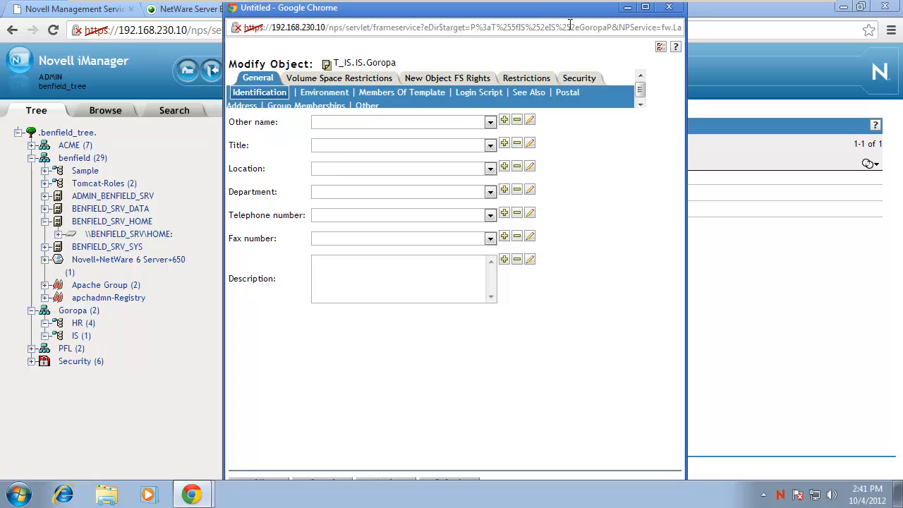
Give T_IS location 'Sub basement level F', department 'IS' and a help-line telephone number.
click(643, 9)
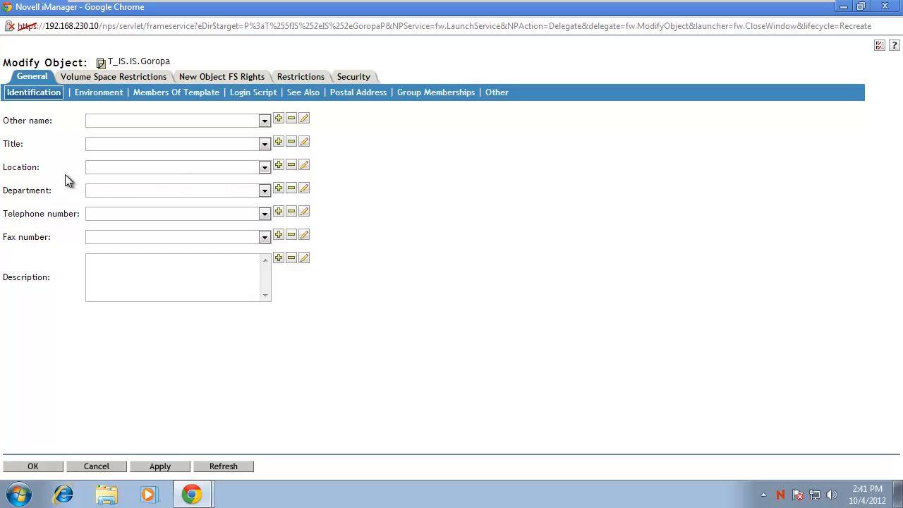
click(279, 166)
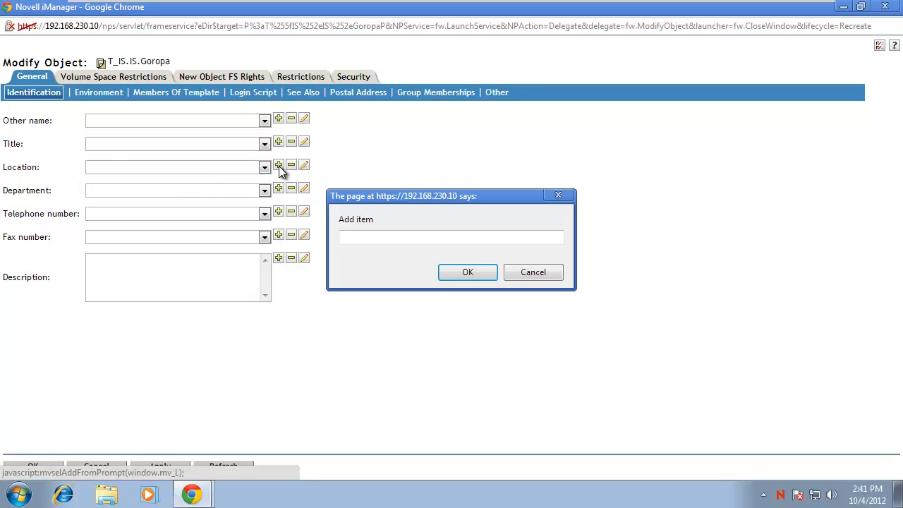
text(S)
text(ub-bass)
key(BackSpace)
key(BackSpace)
key(BackSpace)
key(BackSpace)
key(BackSpace)
text(basement level F)
click(462, 272)
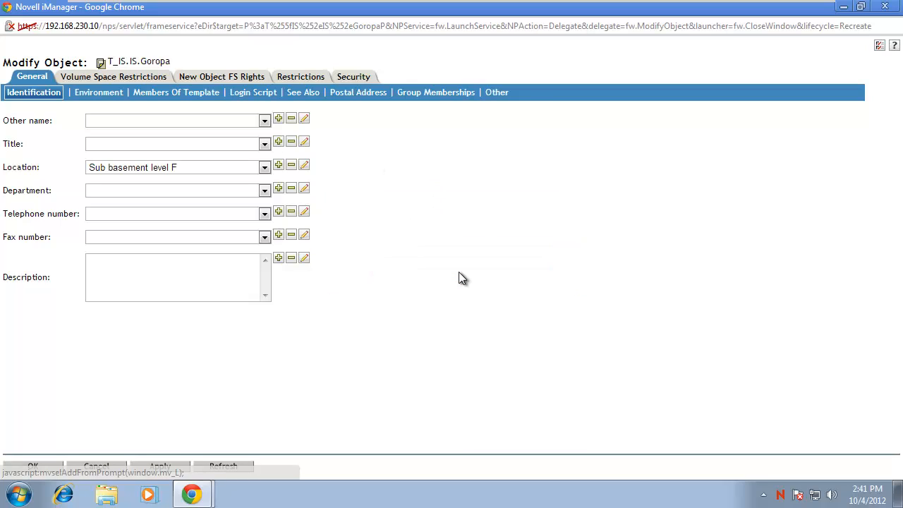
click(279, 189)
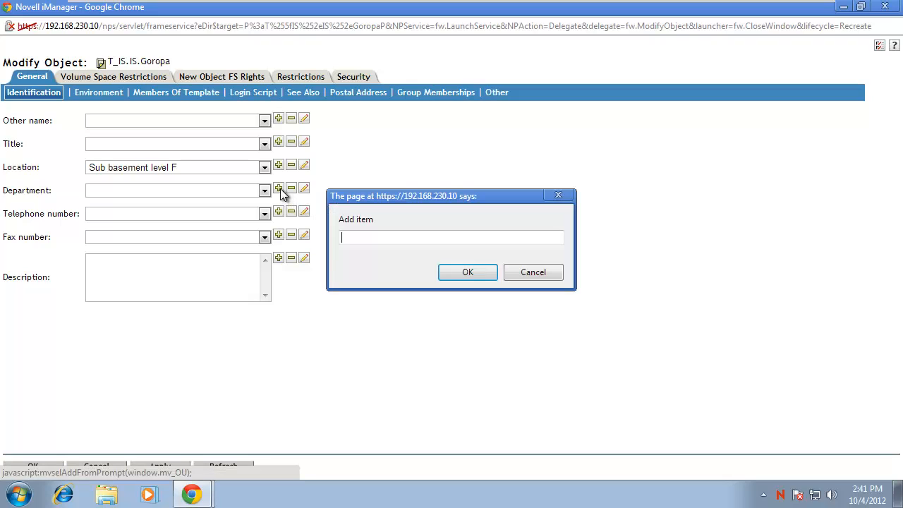
text(IS)
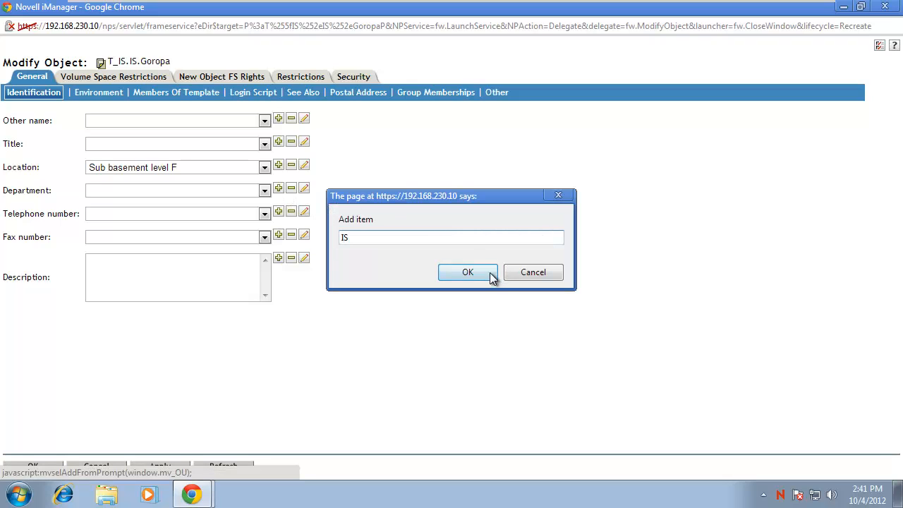
click(487, 274)
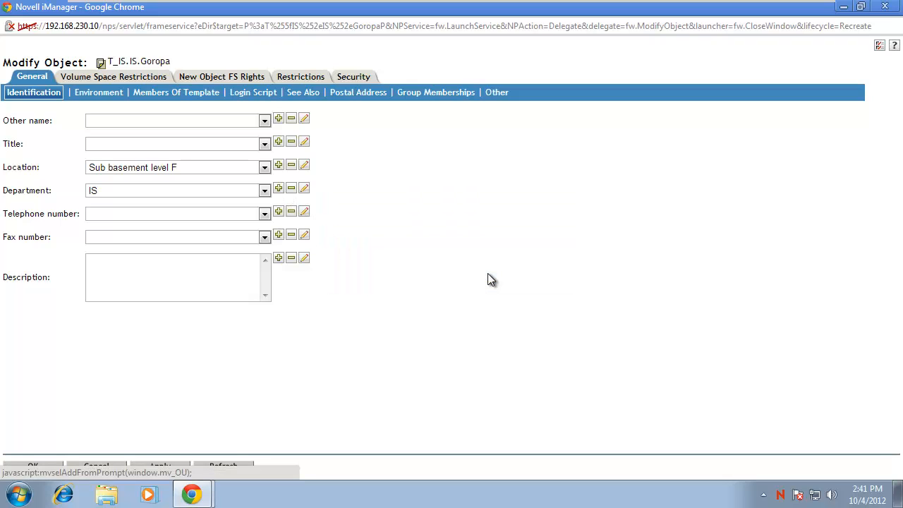
click(278, 213)
text(1)
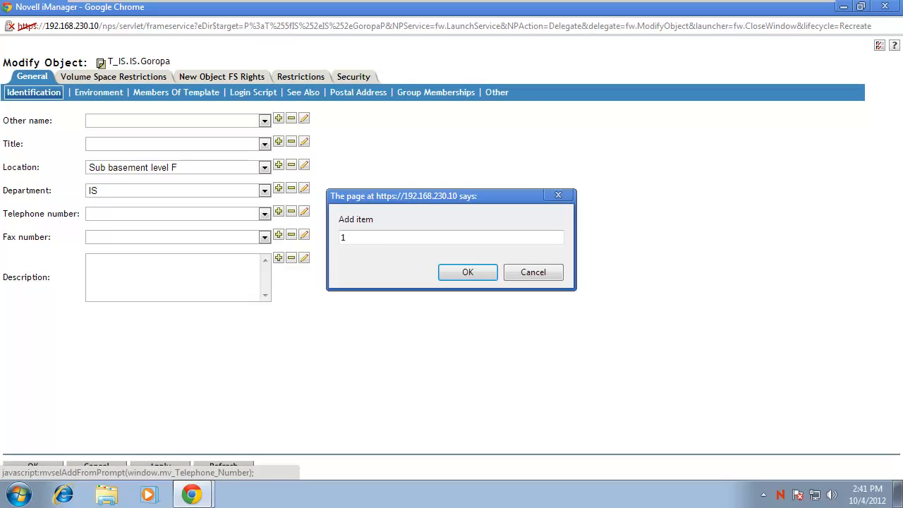
text(-800-help-me)
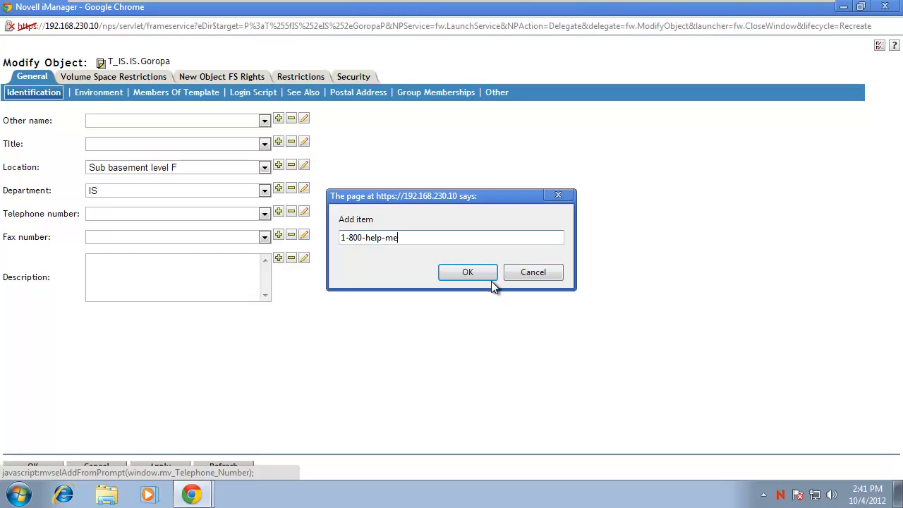
click(485, 275)
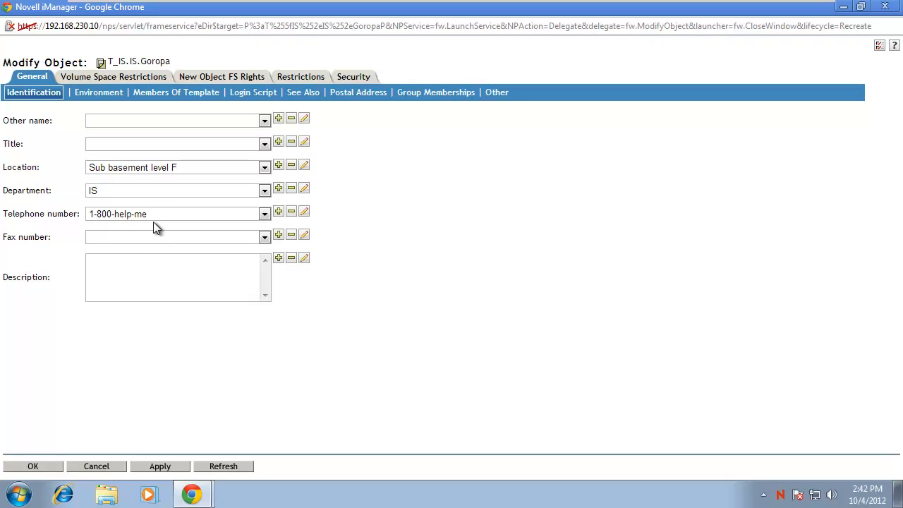
Set T_IS's home directory volume to BENFIELD_SRV_HOME.benfield.
click(96, 95)
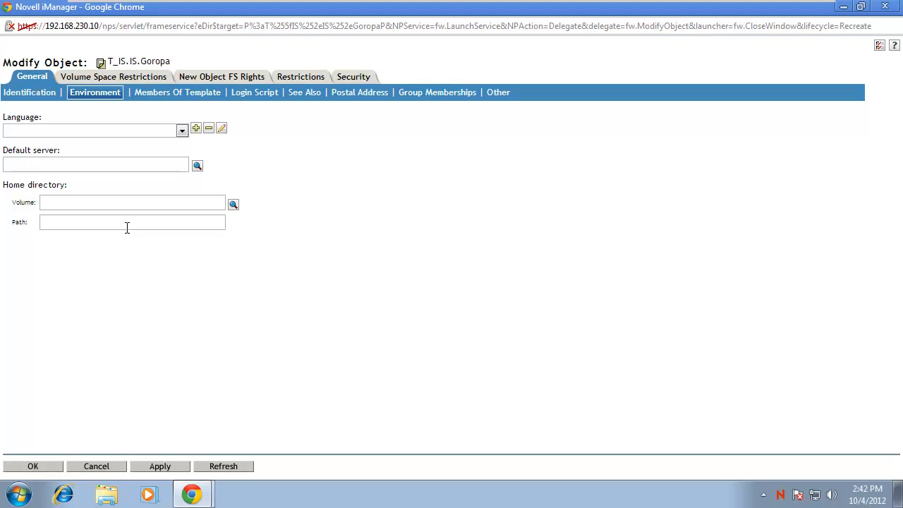
click(233, 206)
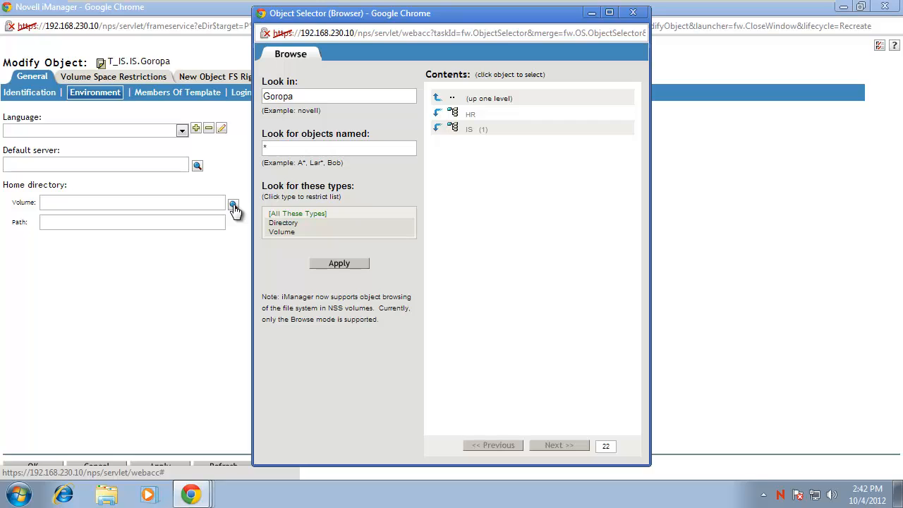
click(436, 101)
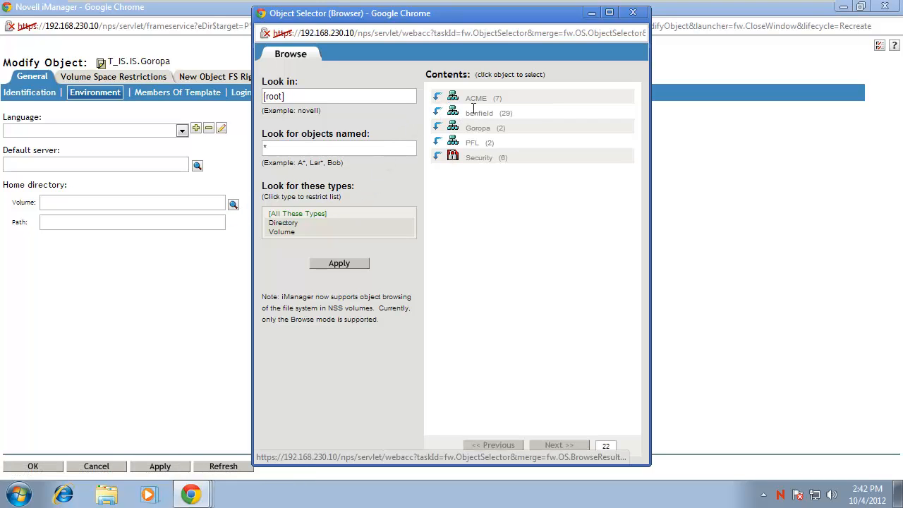
click(437, 115)
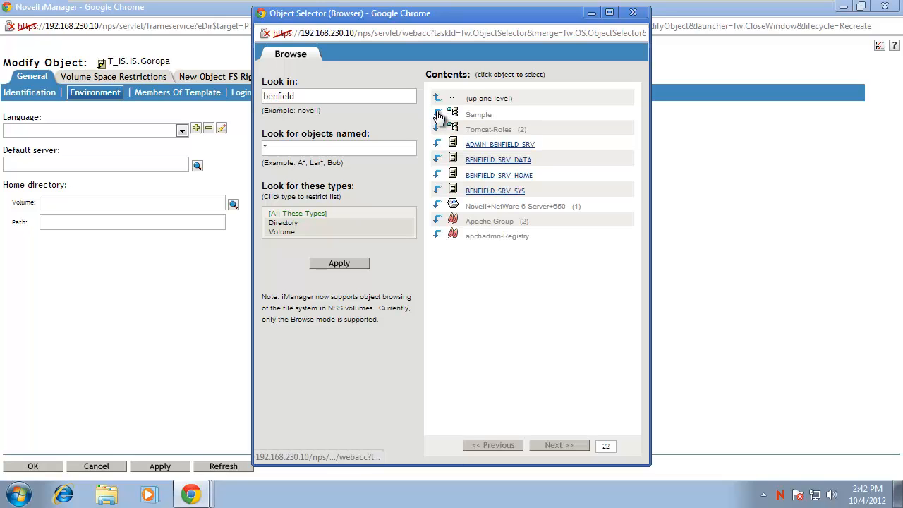
click(487, 178)
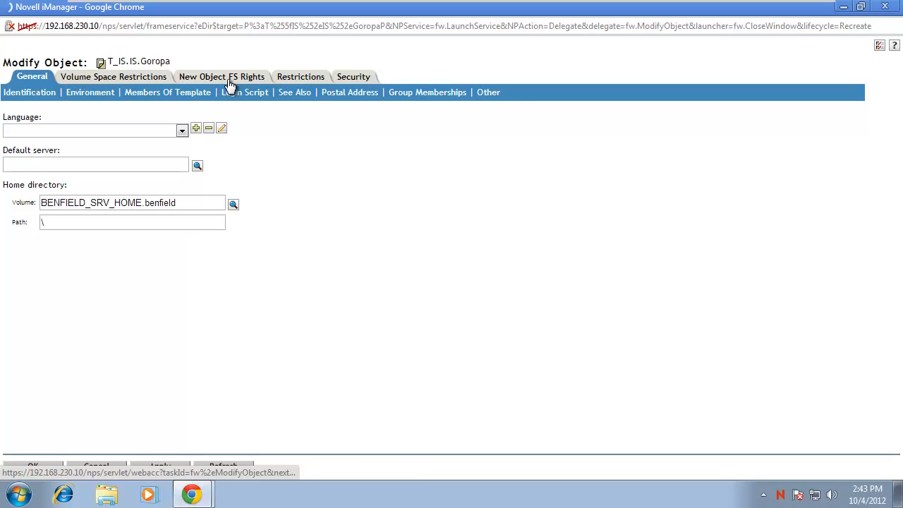
Grant Read, Write, Create, Erase, Modify and File Scan new-object rights on <Home Directory>.
click(230, 79)
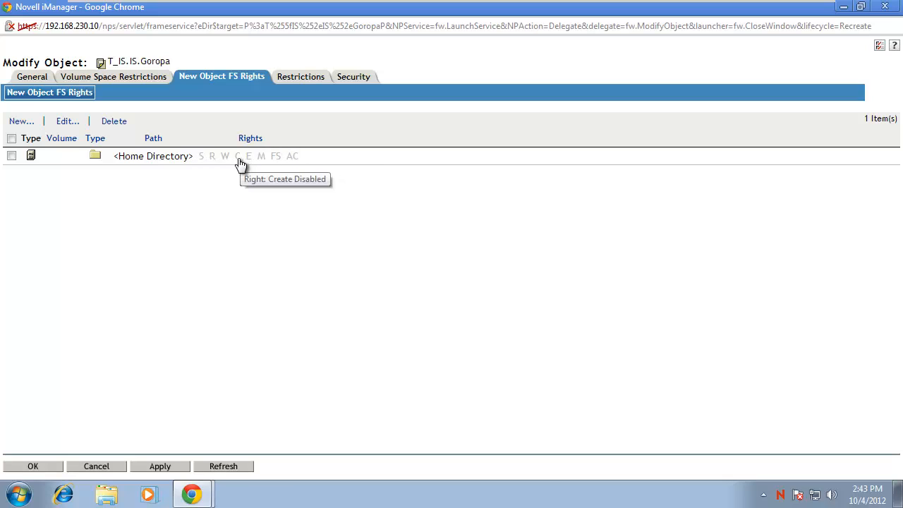
click(11, 156)
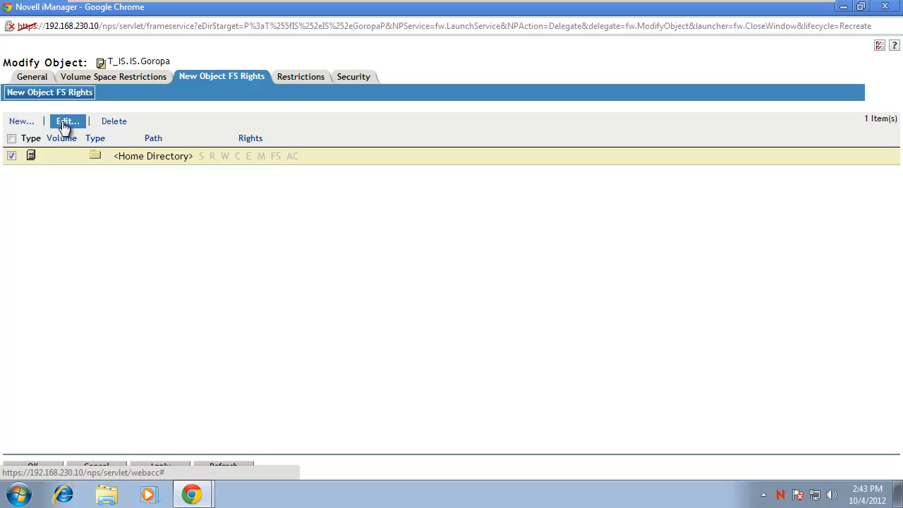
click(64, 123)
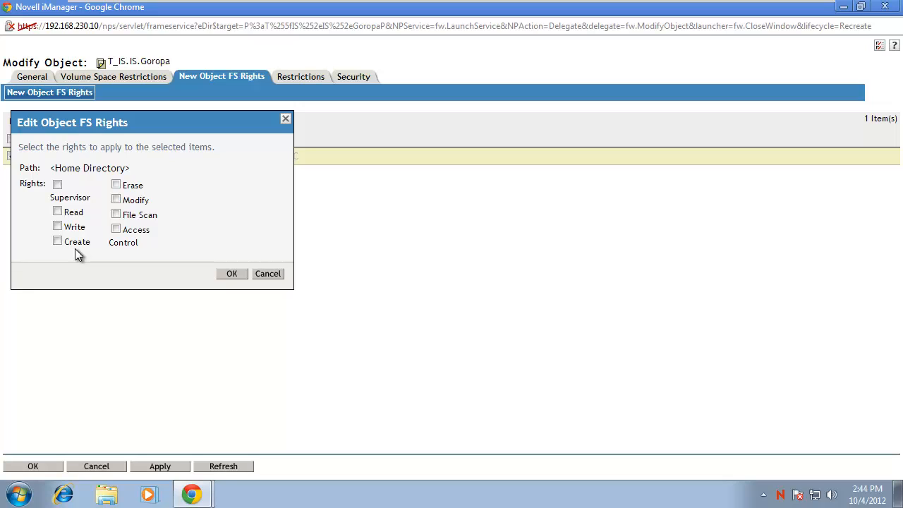
click(57, 211)
click(57, 226)
click(57, 240)
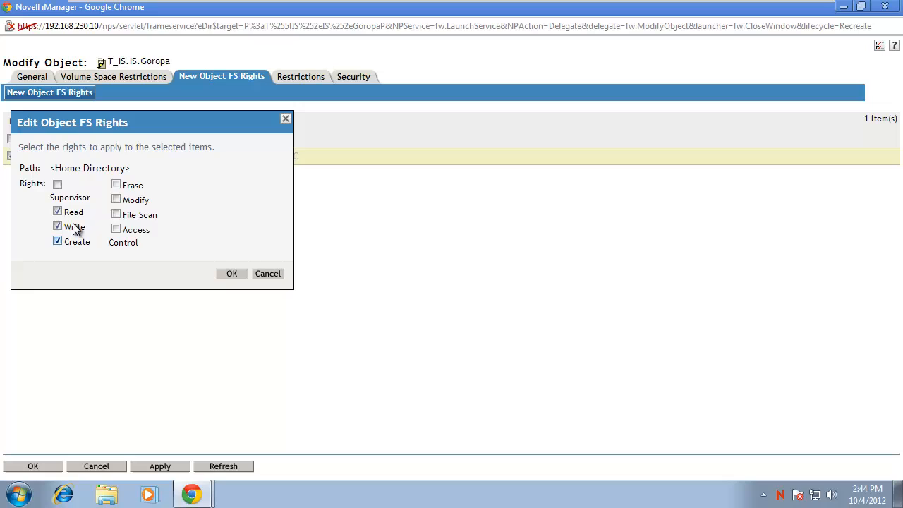
click(116, 185)
click(116, 200)
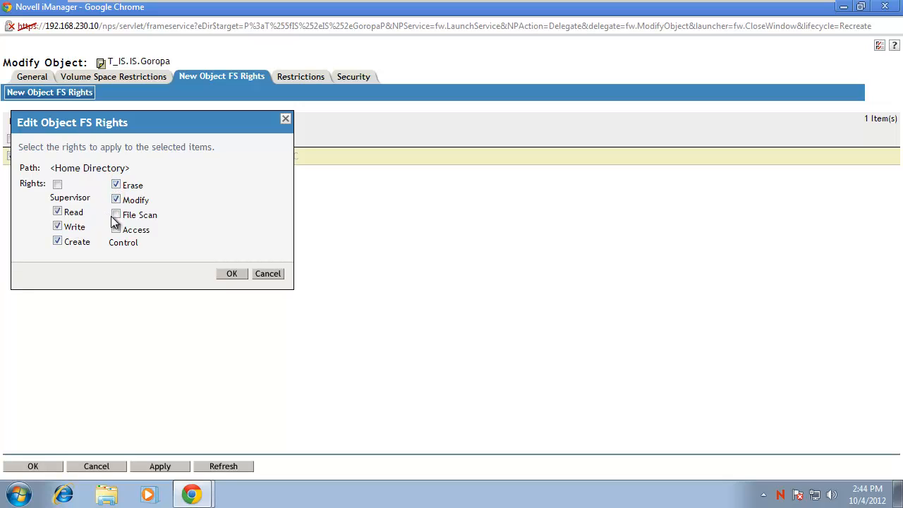
click(116, 214)
click(223, 280)
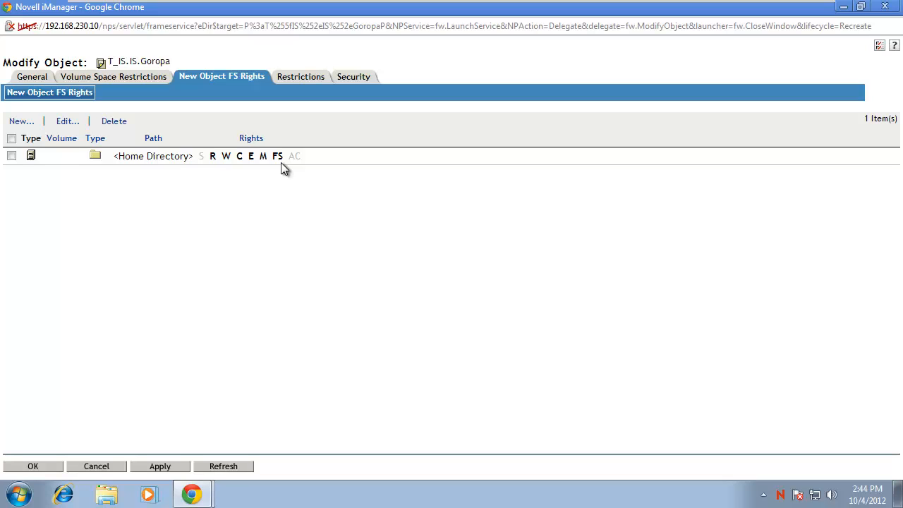
Recheck the home directory settings and rights, then show T_IS's password restrictions.
click(35, 80)
click(106, 92)
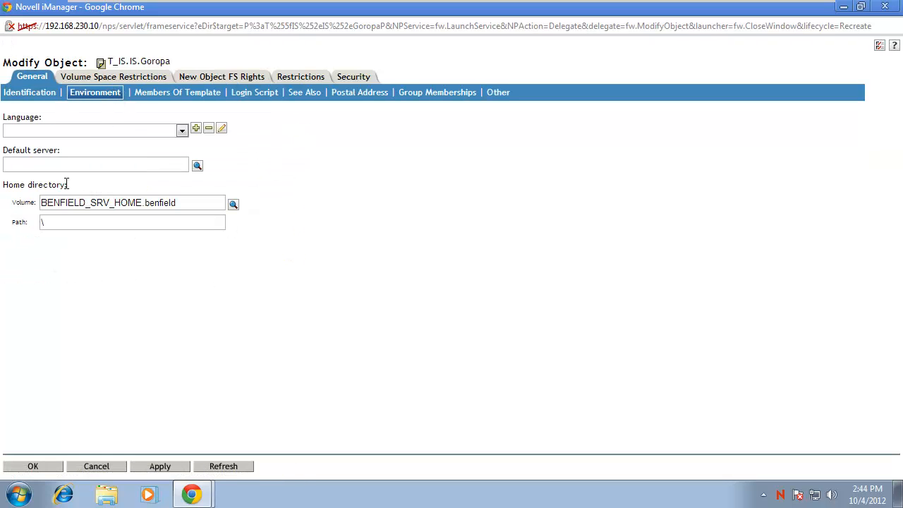
click(230, 79)
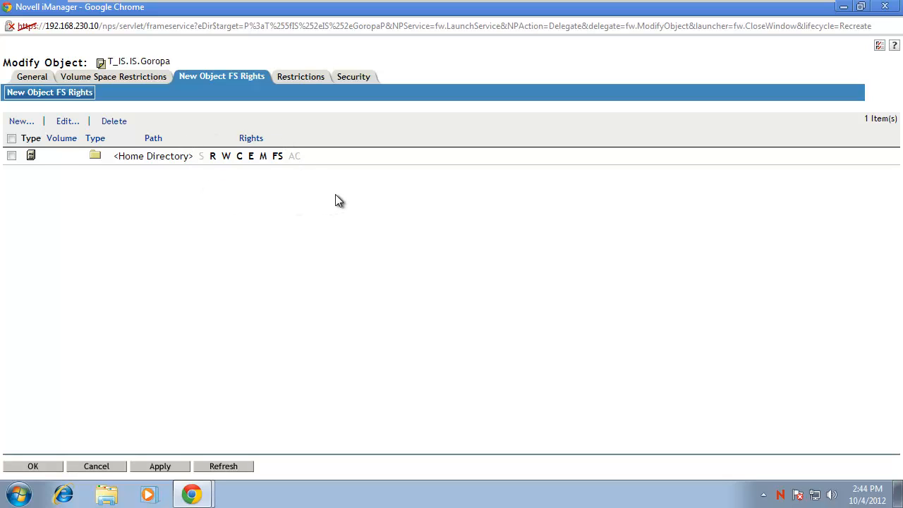
click(303, 79)
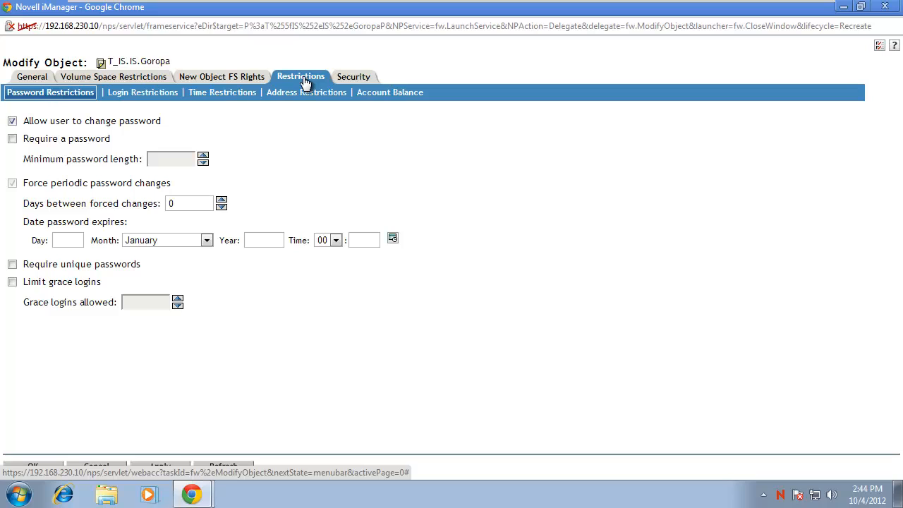
Make T_IS require unique passwords, 6 grace logins and forced changes every 180 days.
click(13, 139)
click(12, 263)
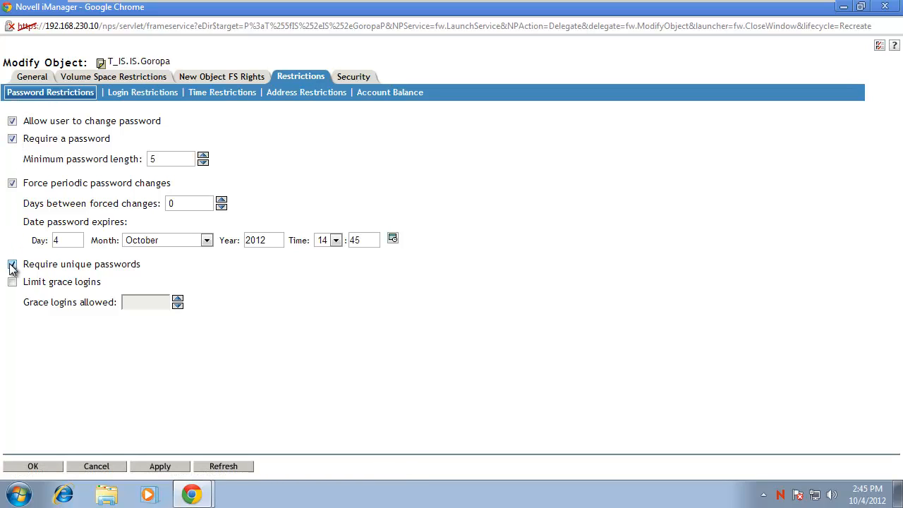
click(12, 282)
drag(188, 203, 161, 204)
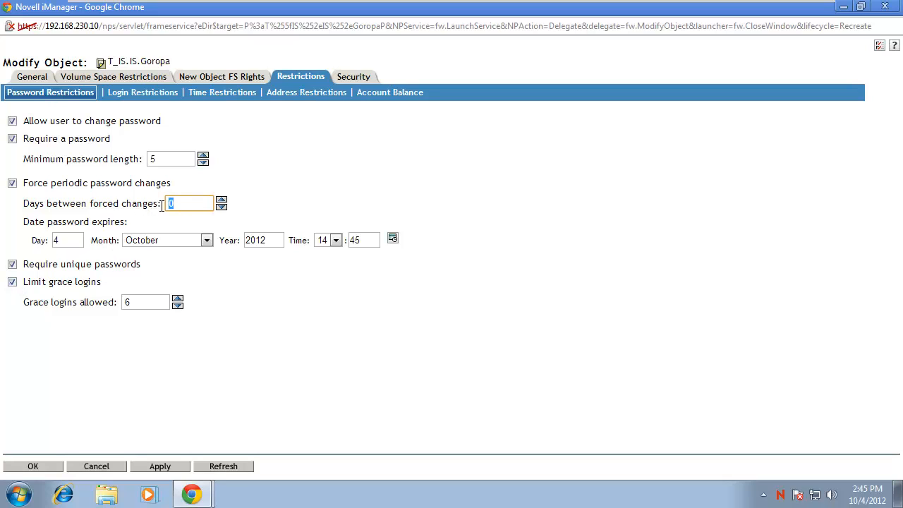
text(180)
click(175, 219)
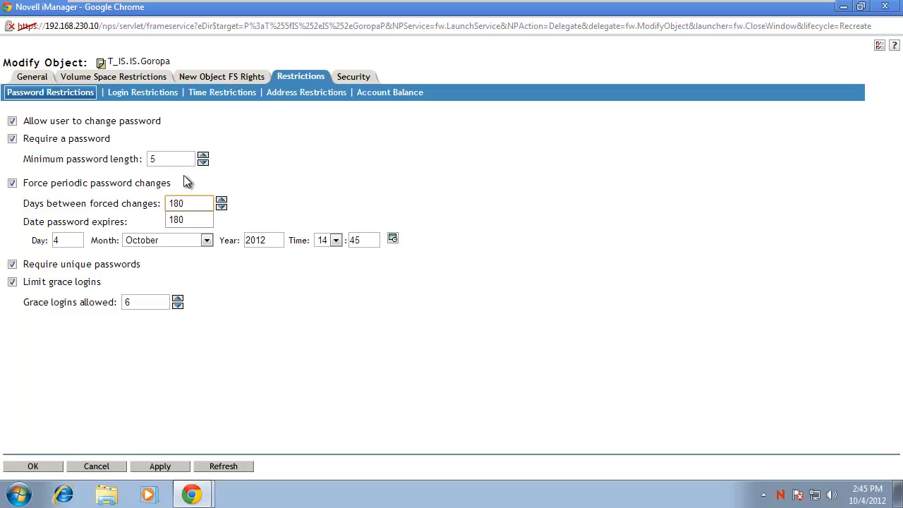
click(177, 159)
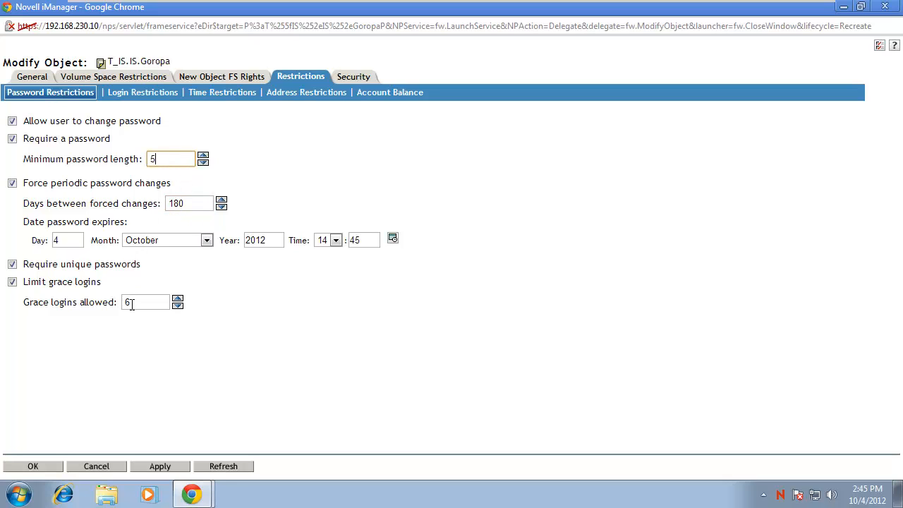
click(145, 94)
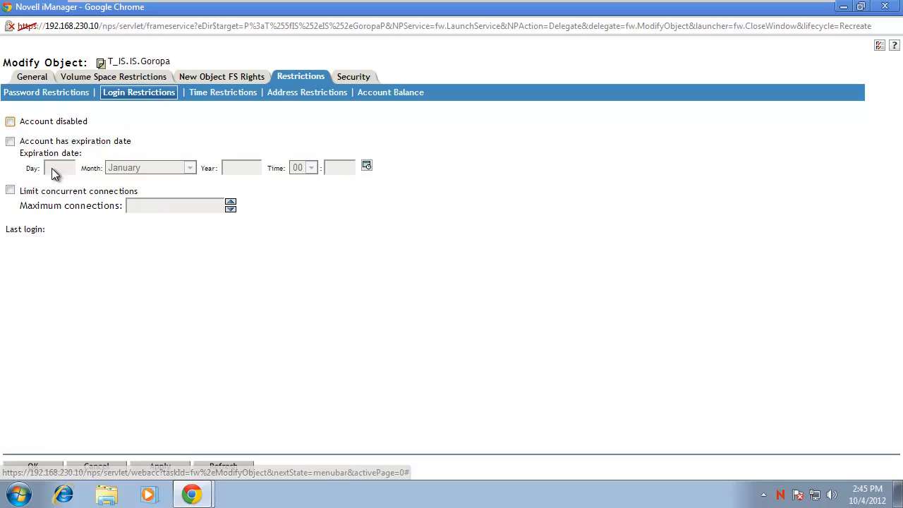
Limit T_IS to 2 concurrent connections, block 12 AM logins on all seven days, and save.
click(10, 189)
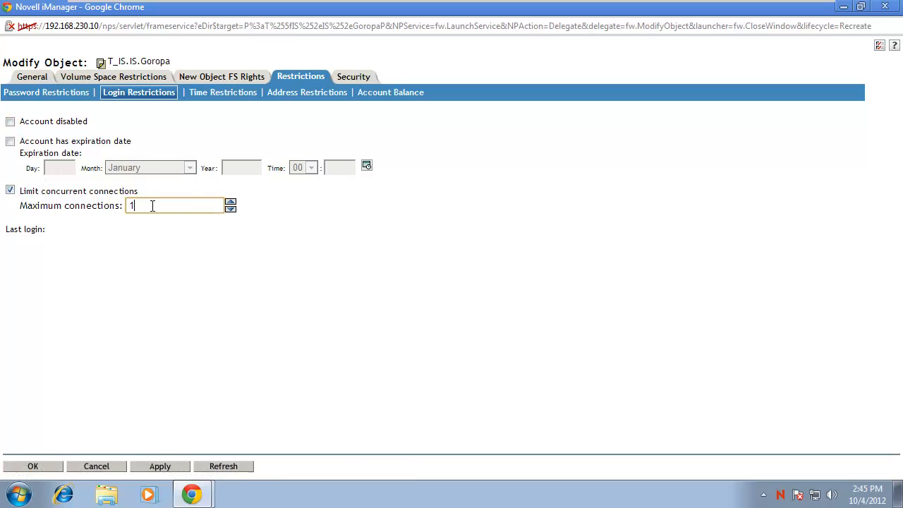
click(231, 202)
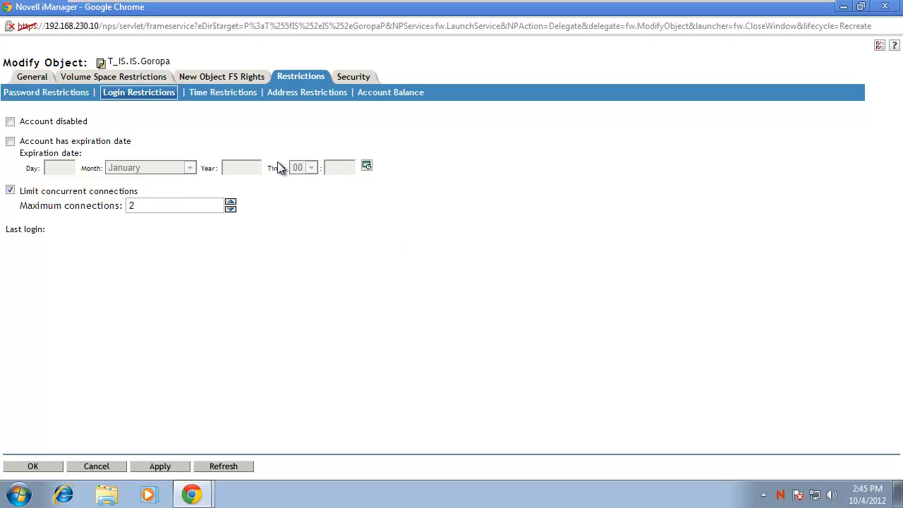
click(221, 95)
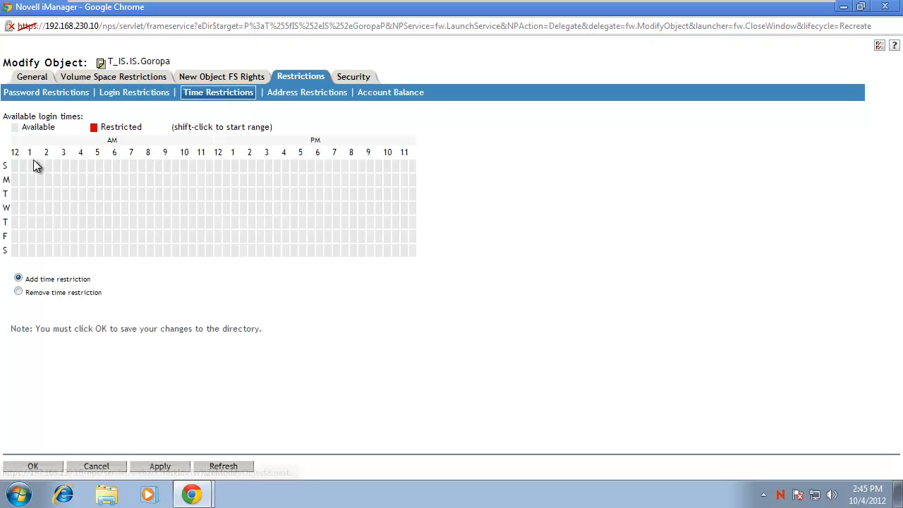
click(15, 166)
click(14, 179)
click(16, 194)
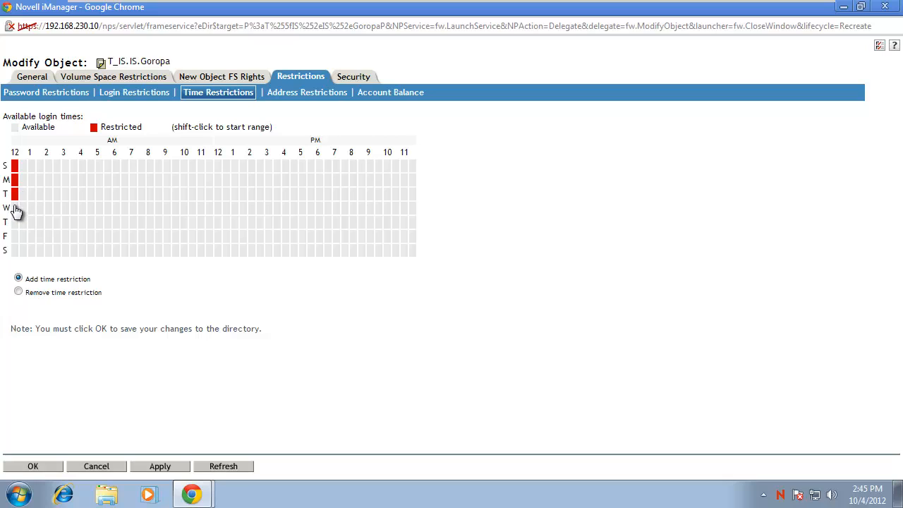
click(15, 208)
click(16, 222)
click(16, 236)
click(15, 251)
click(34, 467)
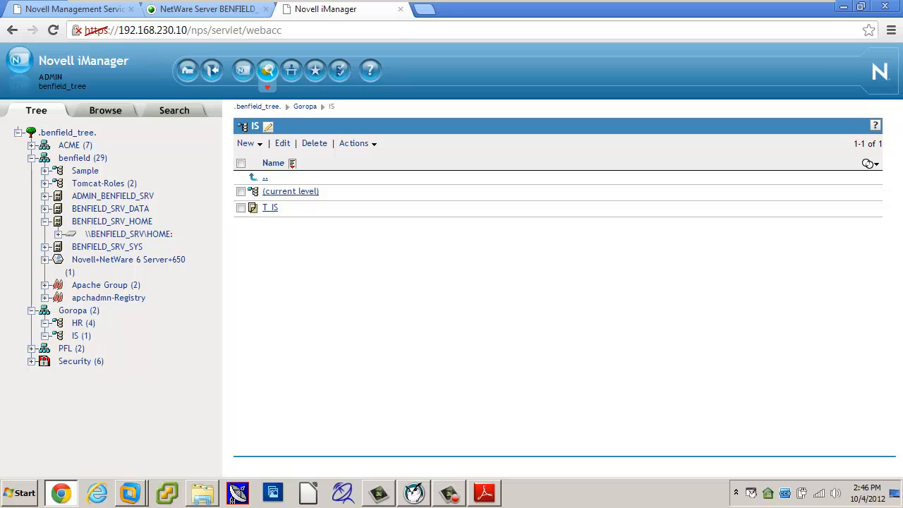
Start a new IS user, entering the username, first and last name, password and simple password.
click(492, 495)
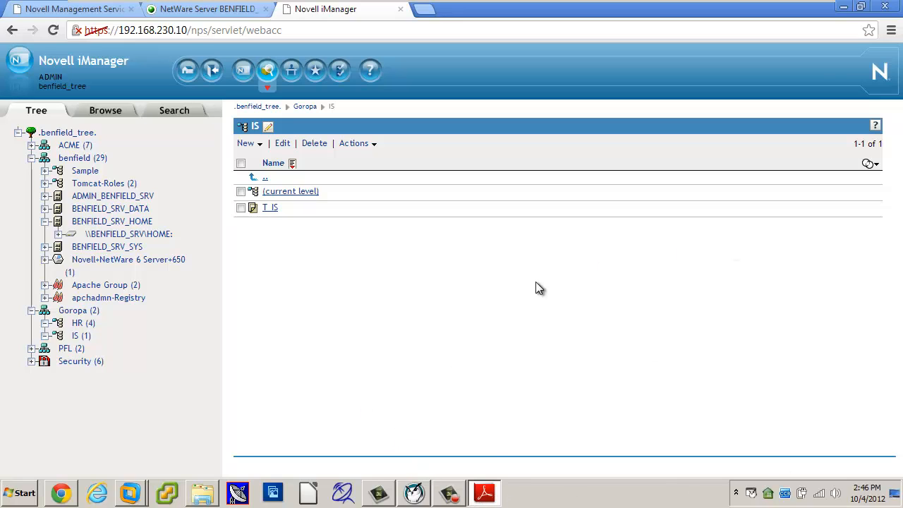
click(252, 145)
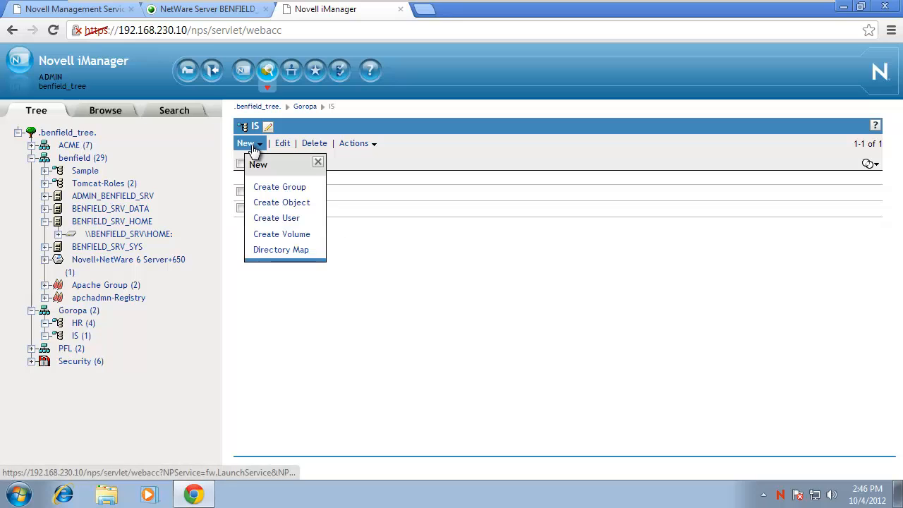
click(266, 218)
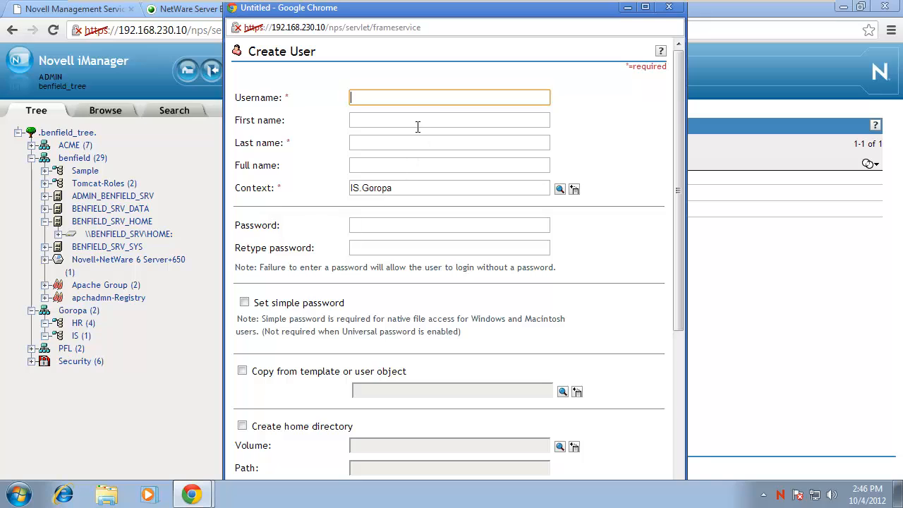
text(SamanthaB)
key(Tab)
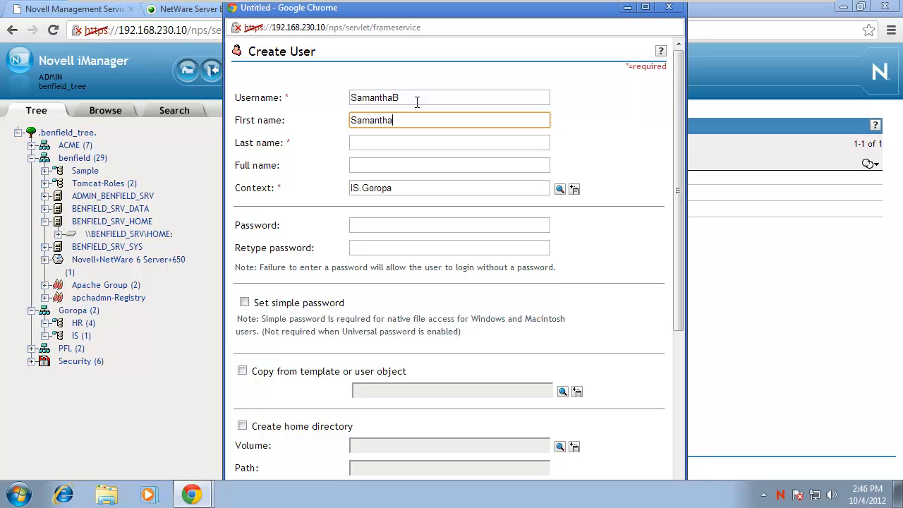
key(Tab)
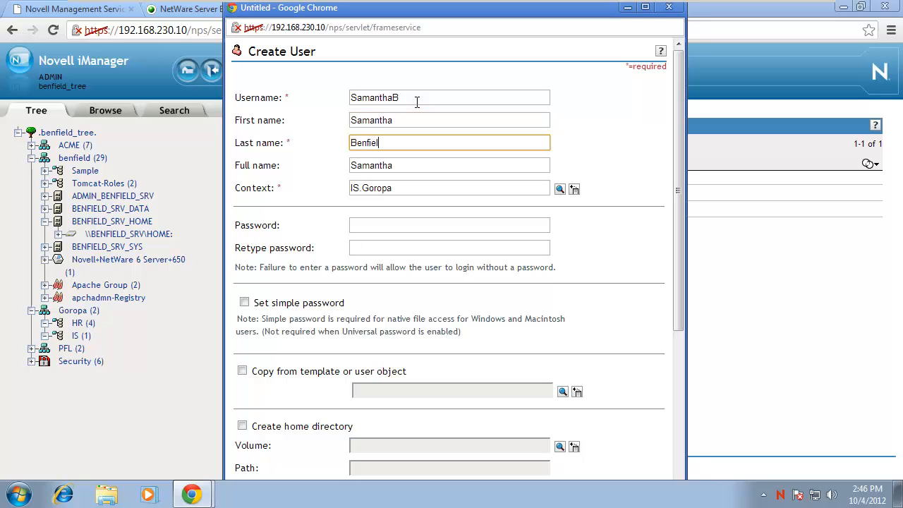
key(Tab)
key(Tab)
key(Tab)
key(Tab)
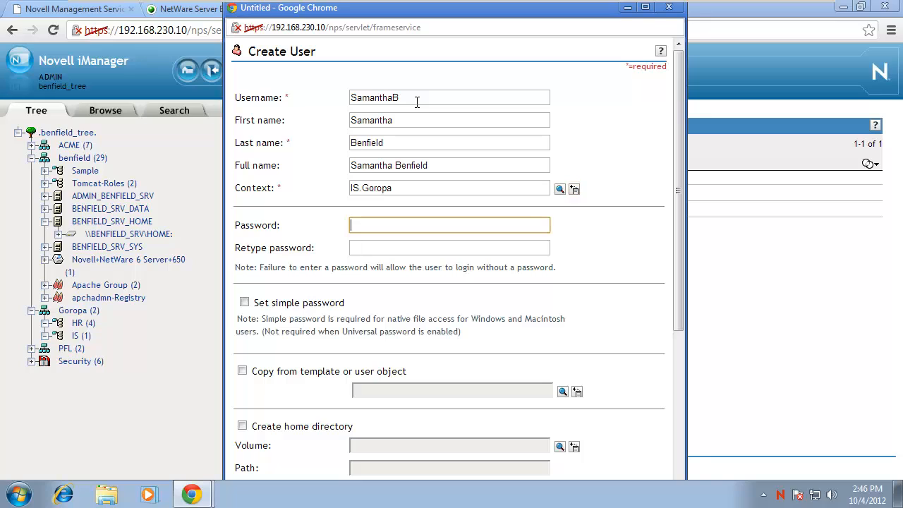
text(novell)
key(Tab)
text(novel)
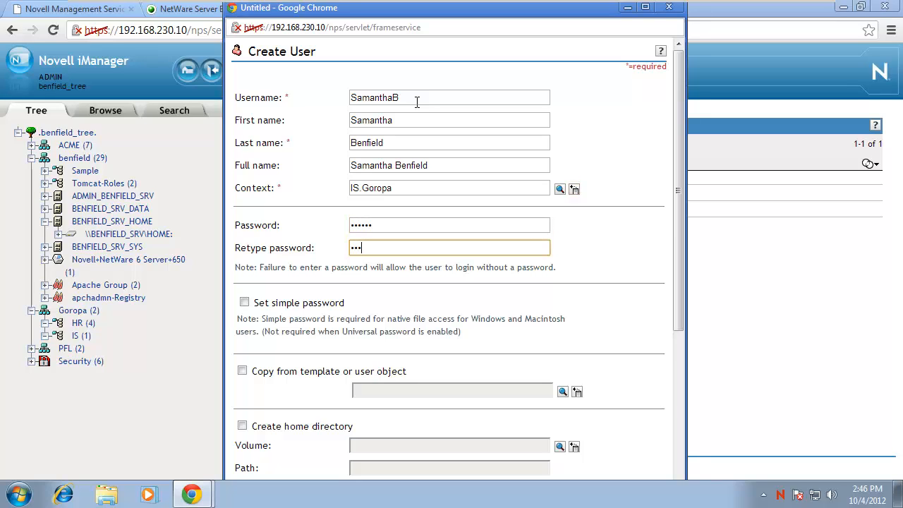
text(l)
click(243, 303)
Copy the new user's settings from the T_IS template and submit the user.
scroll(509, 305, down, 2)
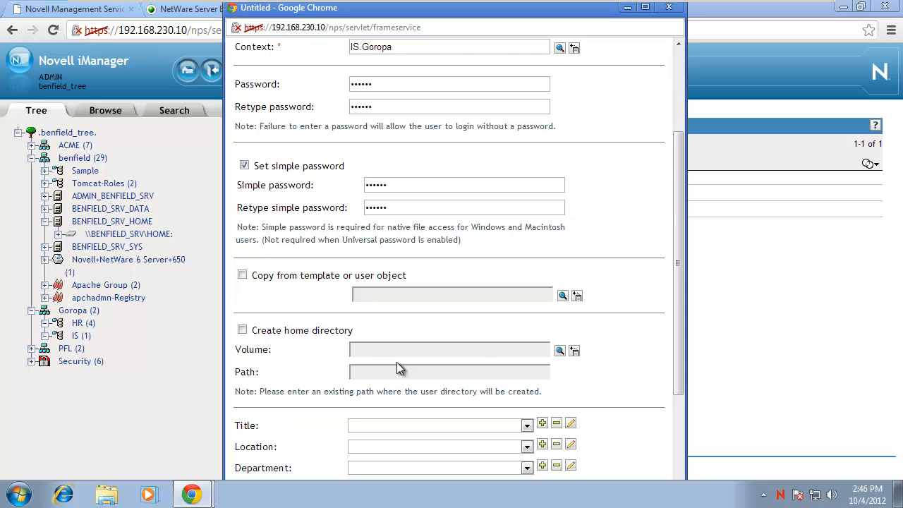
scroll(399, 363, down, 2)
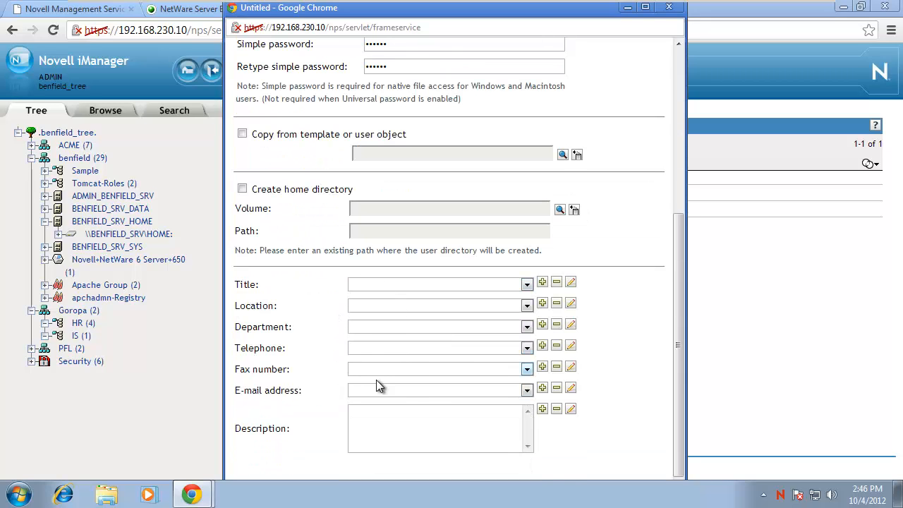
scroll(393, 358, up, 1)
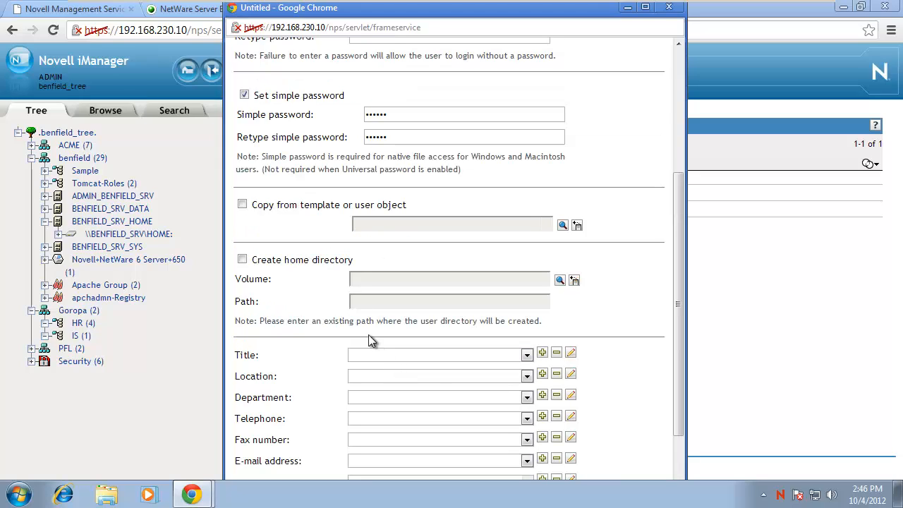
click(242, 205)
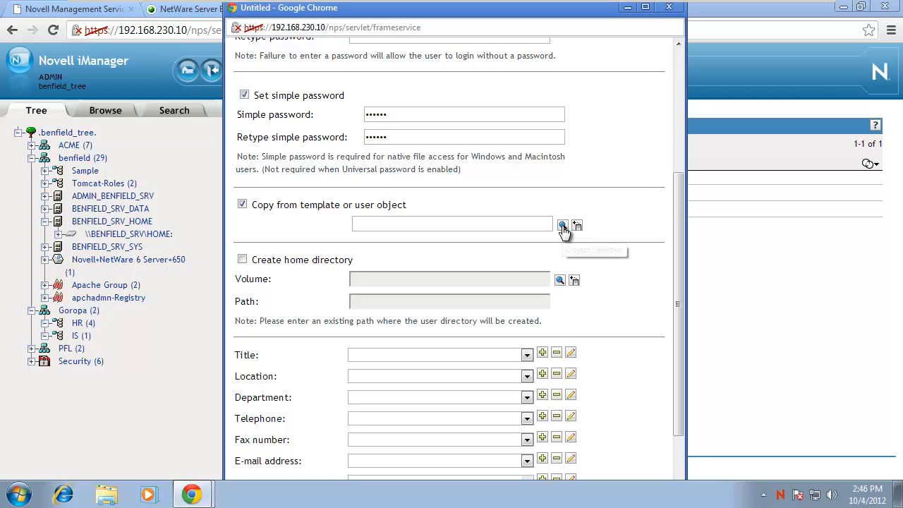
click(562, 225)
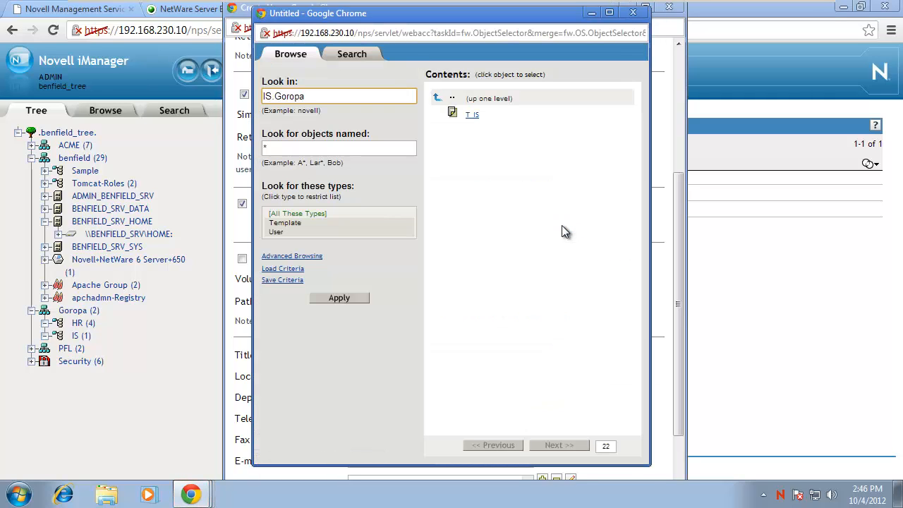
click(471, 114)
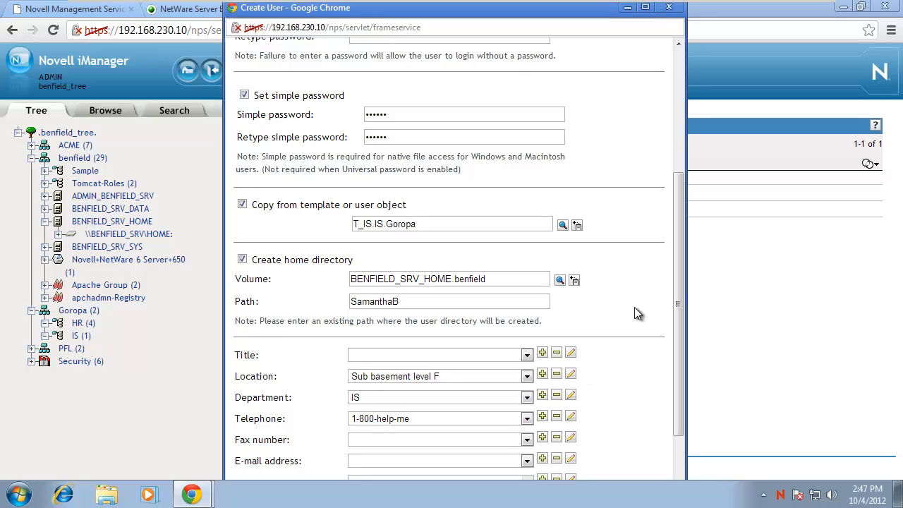
scroll(676, 292, down, 2)
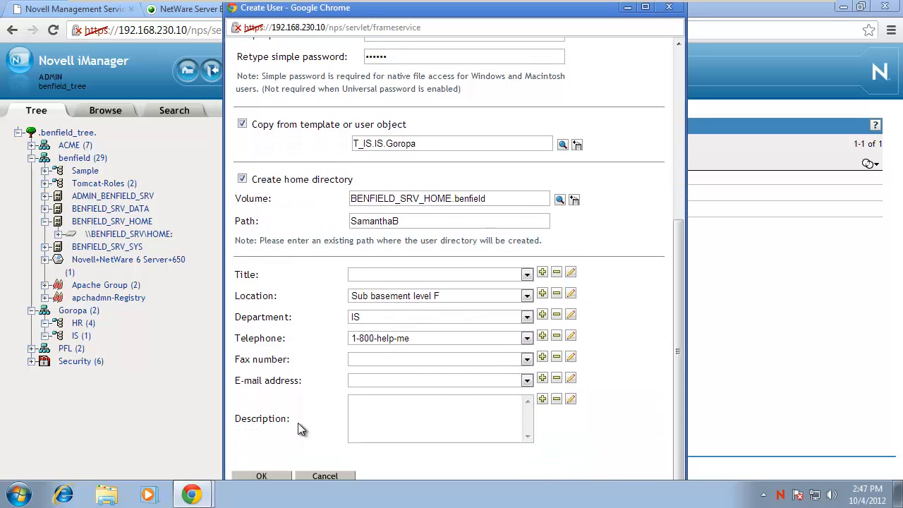
click(261, 475)
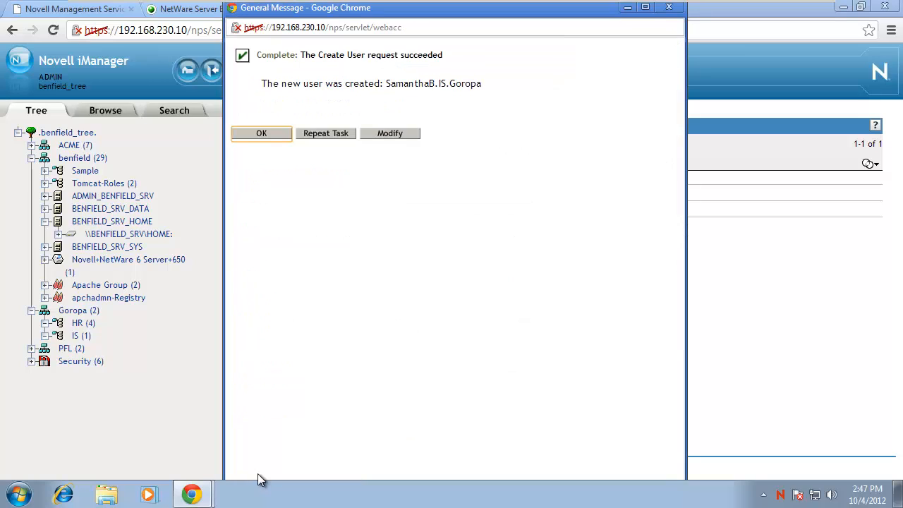
Dismiss the creation confirmation and open the new user's properties from the IS list.
click(267, 136)
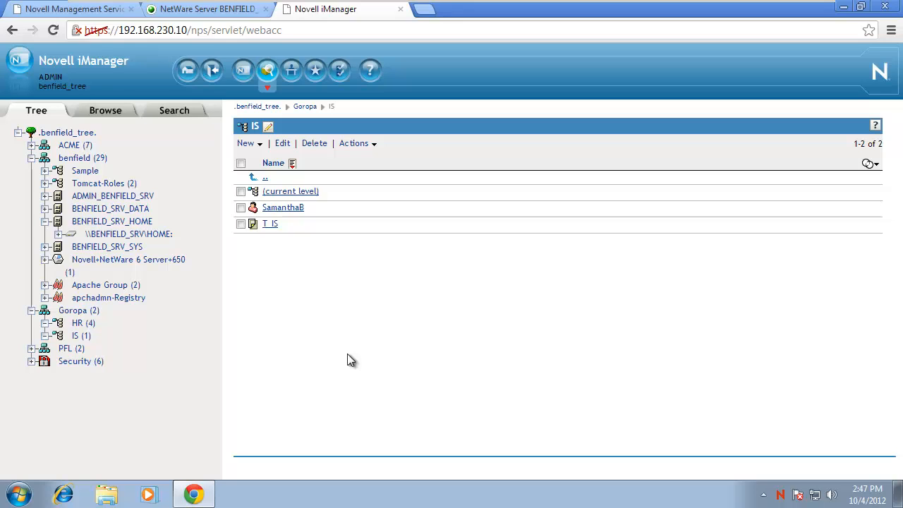
click(290, 208)
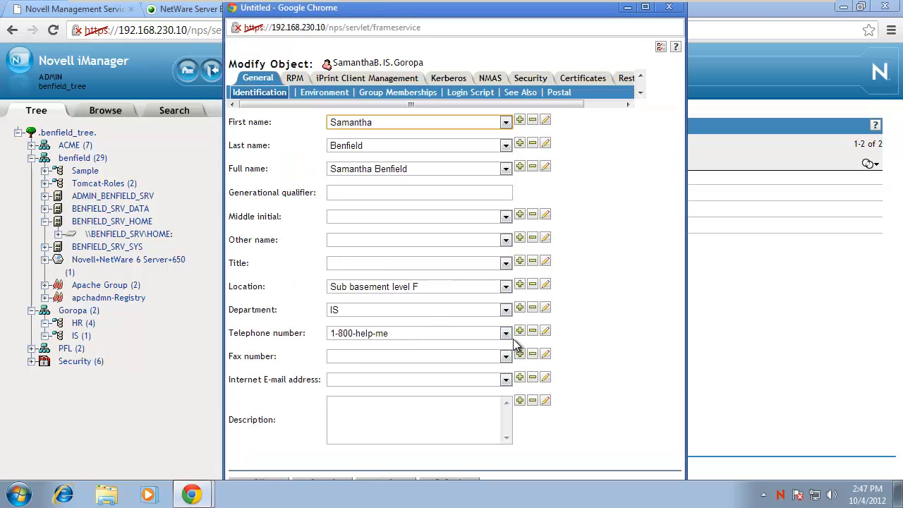
Review the user's Environment, Restrictions, Login and Time Restrictions pages, cancel, then go to Remote Manager.
click(320, 92)
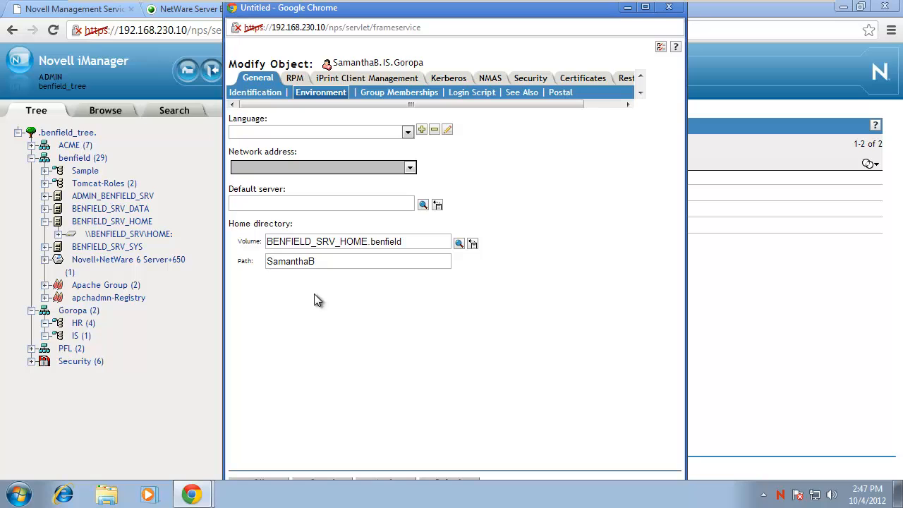
click(626, 77)
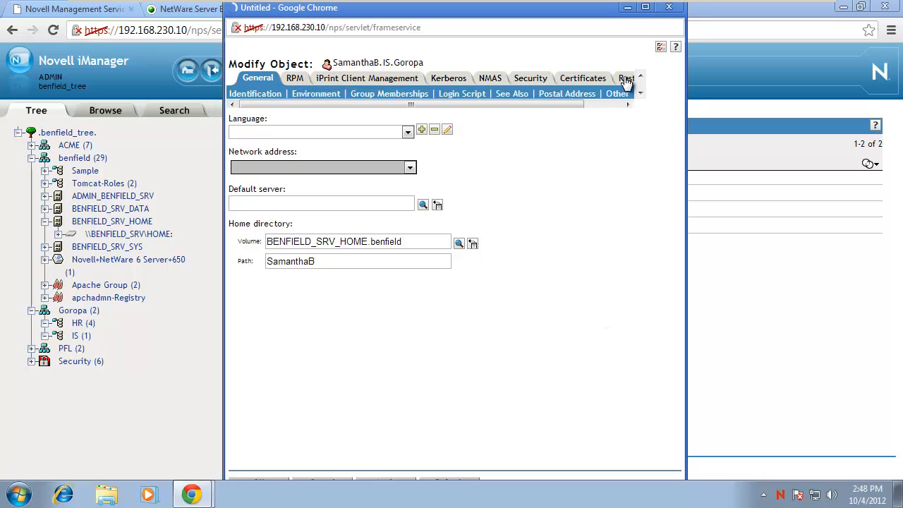
click(645, 6)
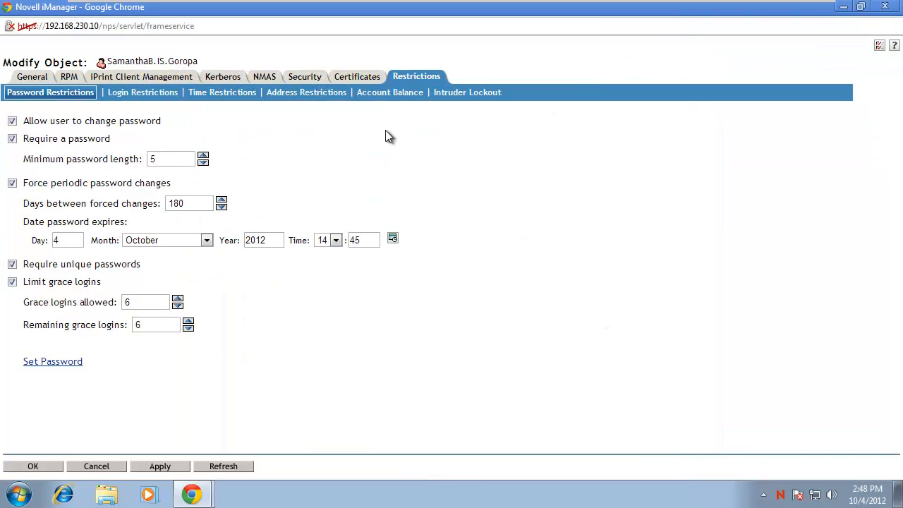
click(141, 95)
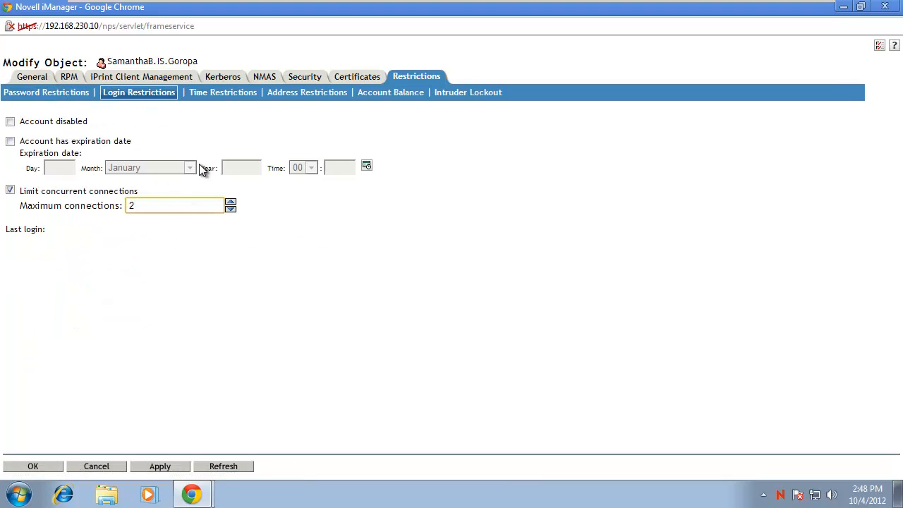
click(209, 98)
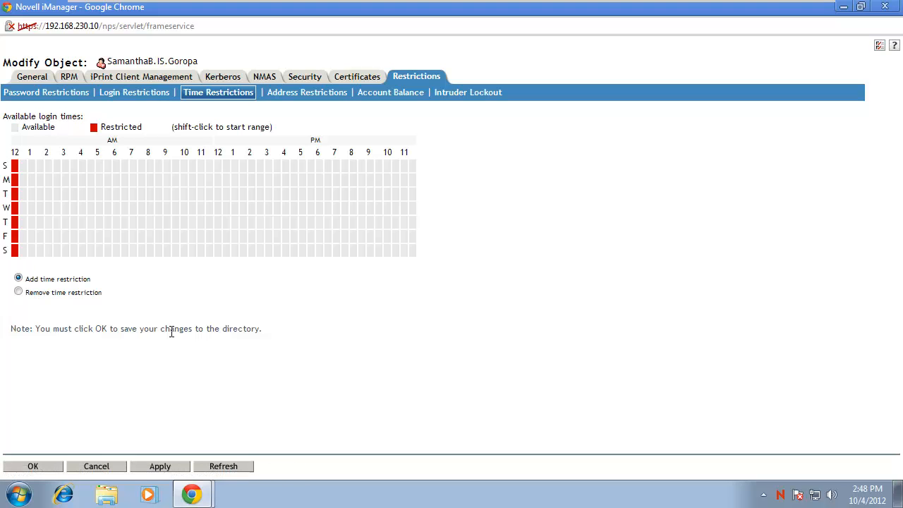
click(103, 467)
click(185, 12)
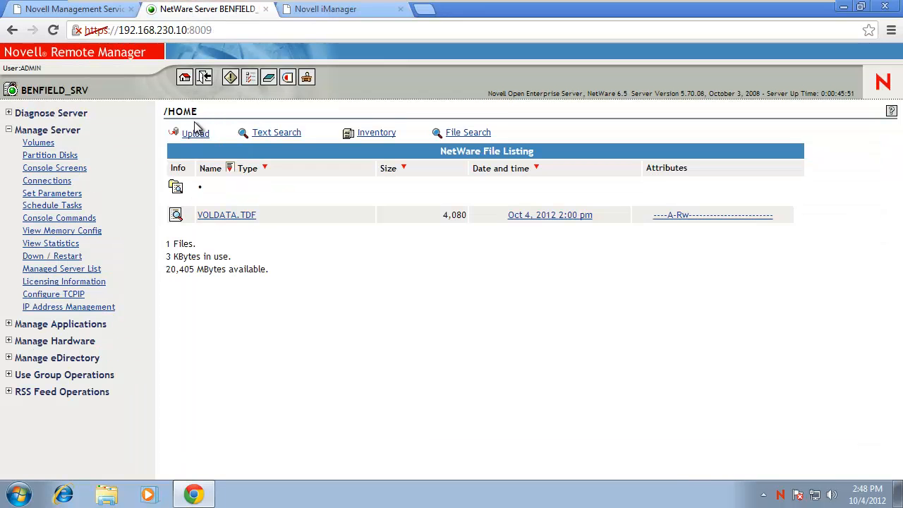
Open the HOME volume and check the new user's home folder lists that user as trustee.
click(35, 131)
click(32, 131)
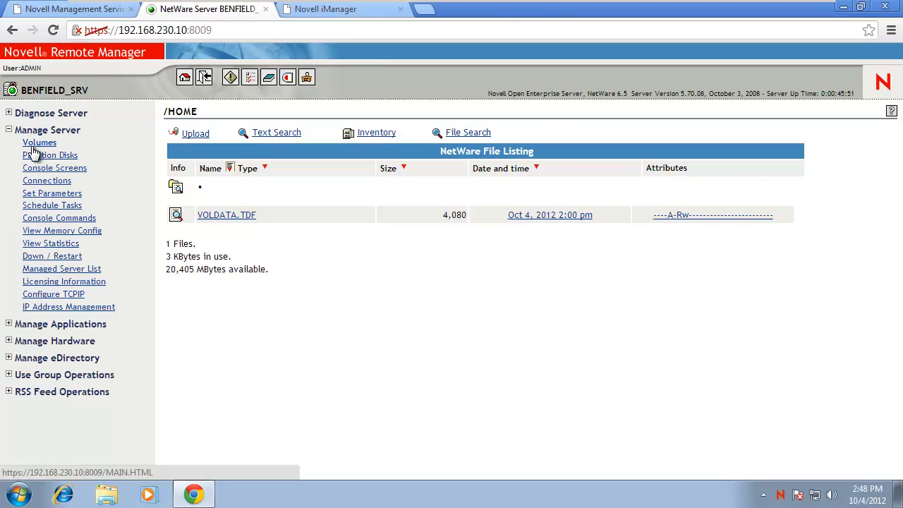
click(38, 143)
click(200, 211)
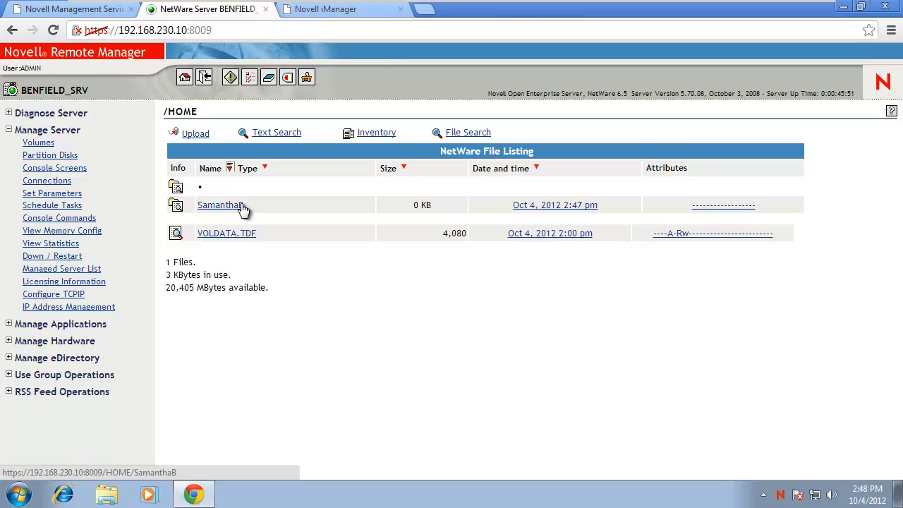
click(178, 209)
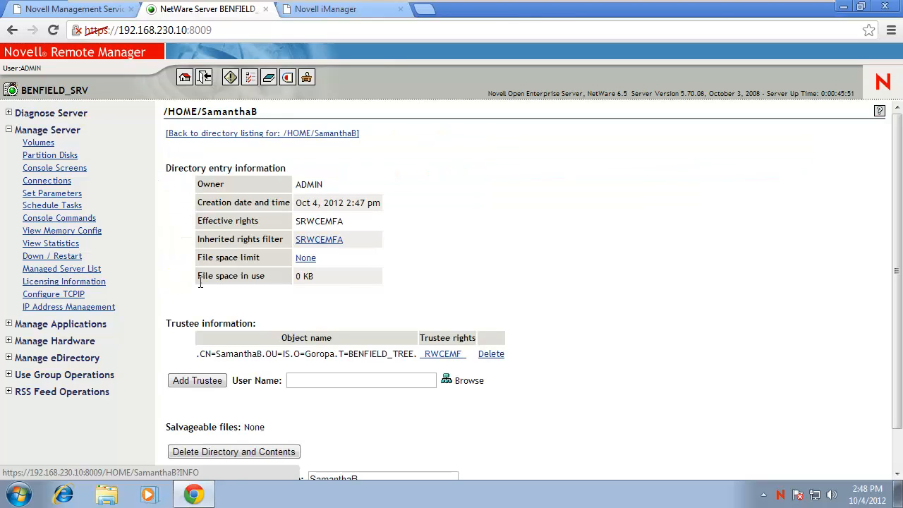
drag(193, 354, 524, 361)
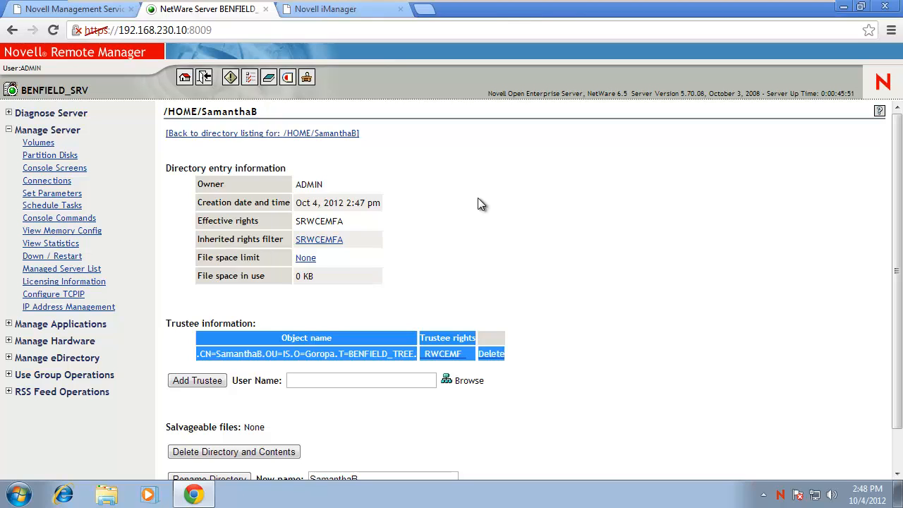
click(310, 11)
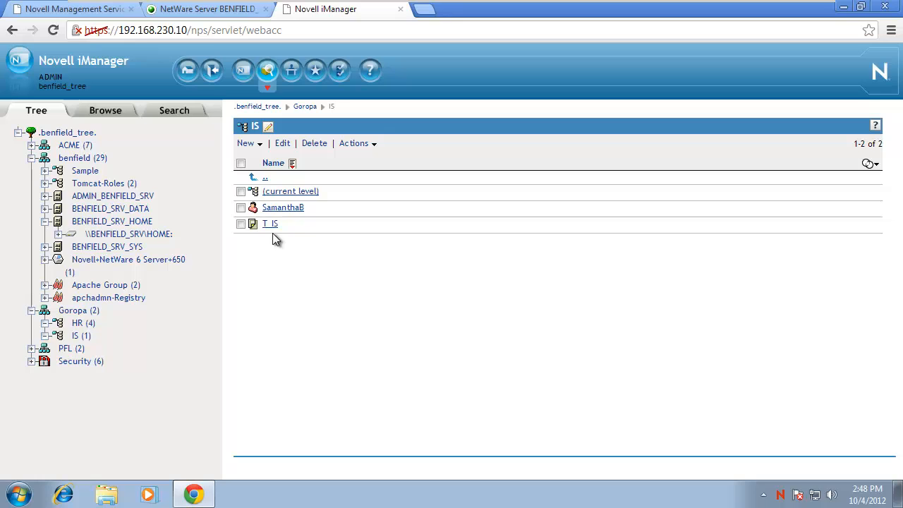
click(247, 143)
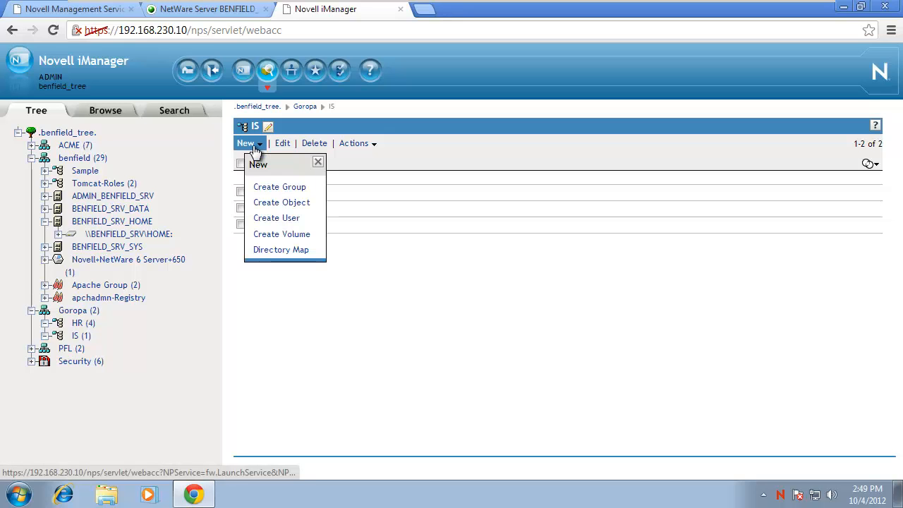
click(259, 218)
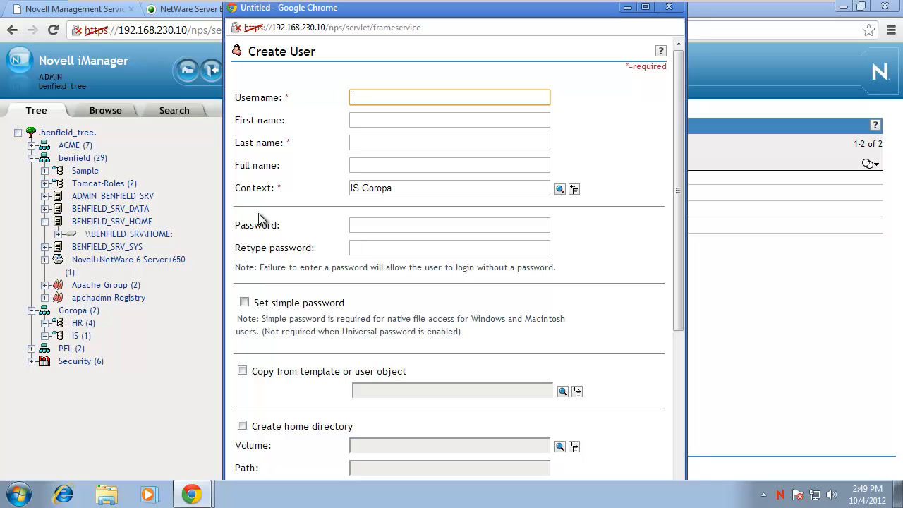
Enter the second user's username, first and last name, password and simple password.
text(LaurenB)
key(Tab)
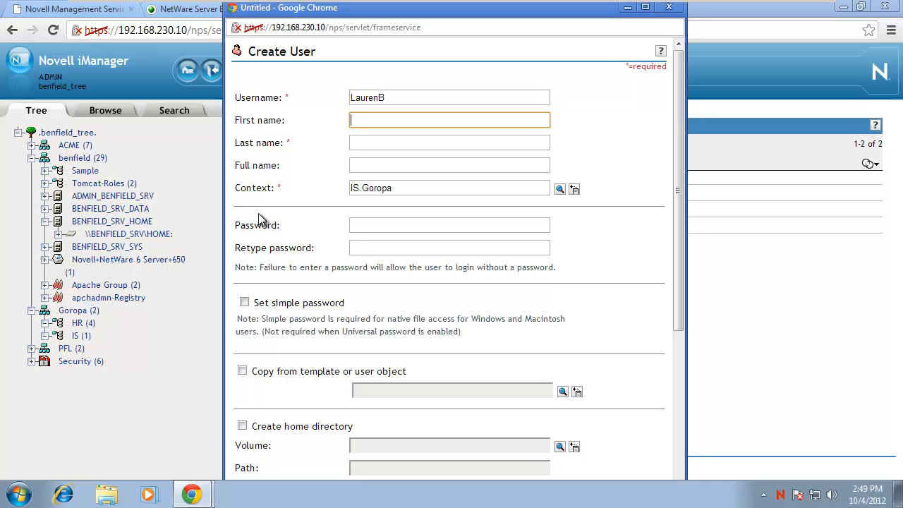
key(Tab)
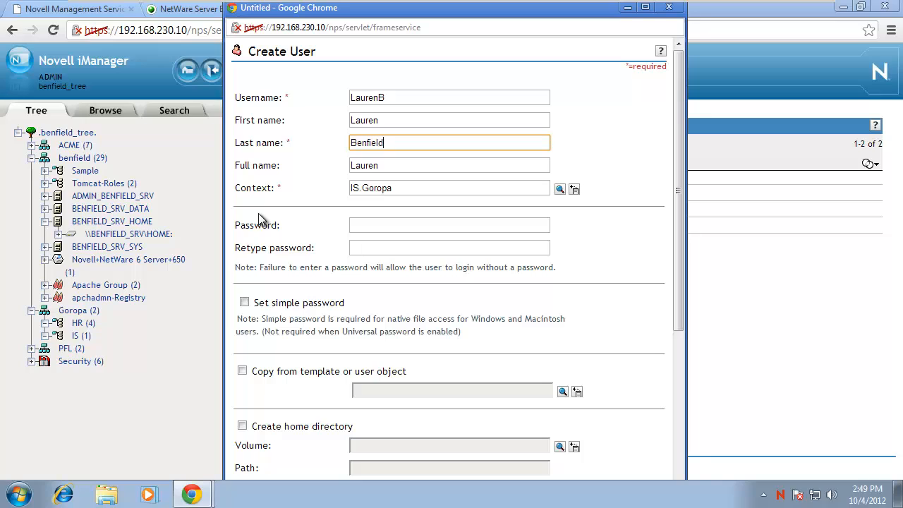
click(380, 221)
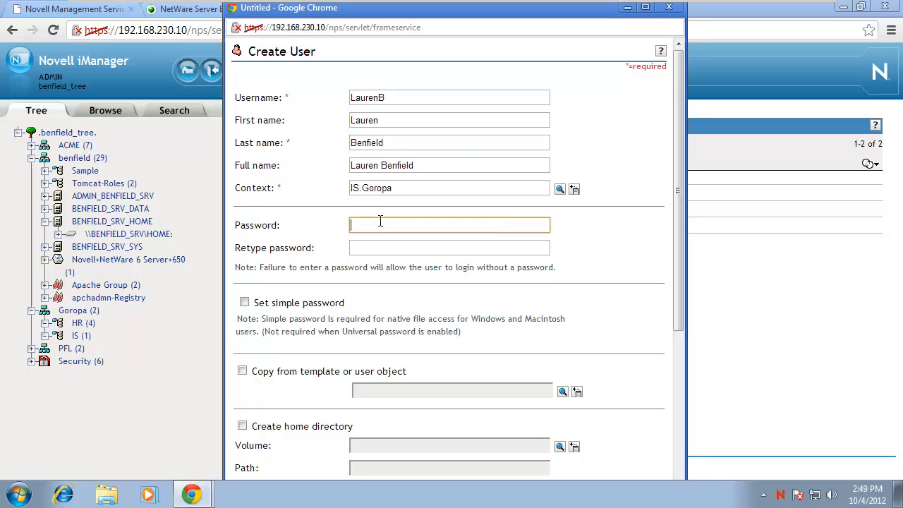
text(novell)
key(Tab)
text(nov)
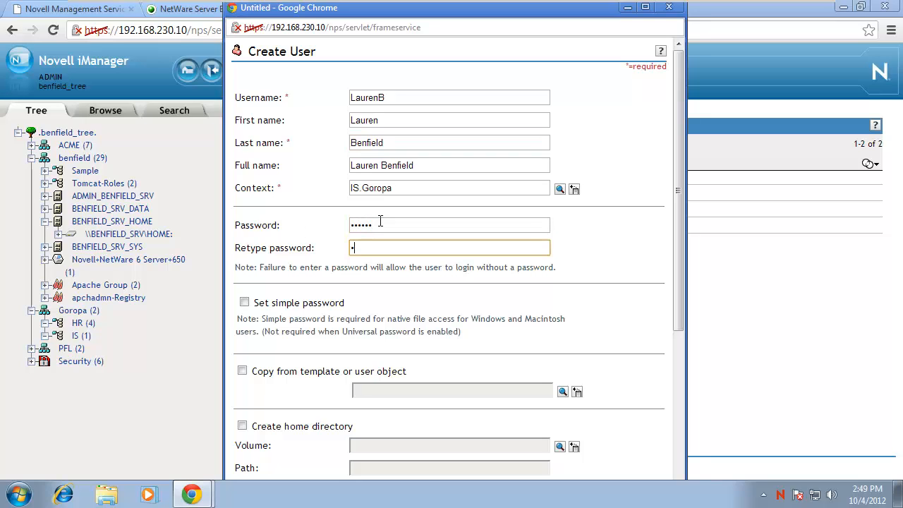
text(ell)
click(245, 302)
Copy settings from the T_IS template via History and create the second IS user.
click(241, 416)
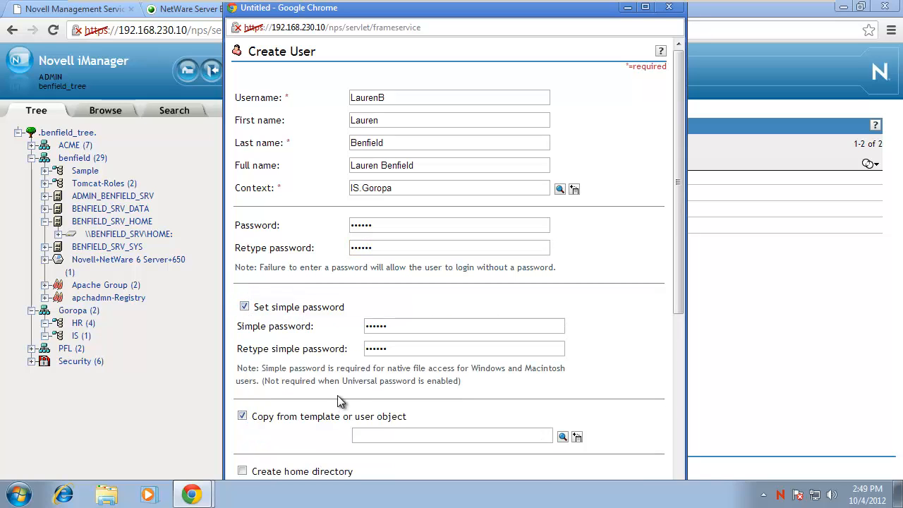
scroll(521, 360, down, 3)
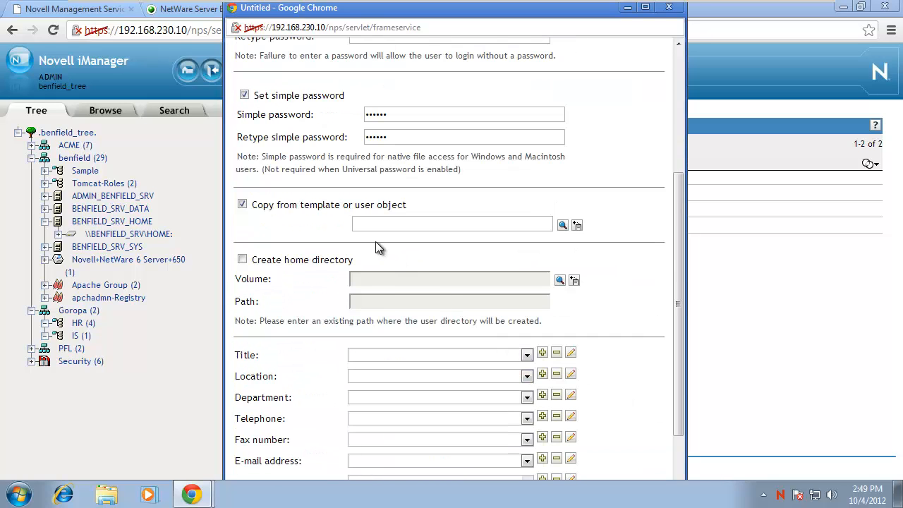
click(576, 227)
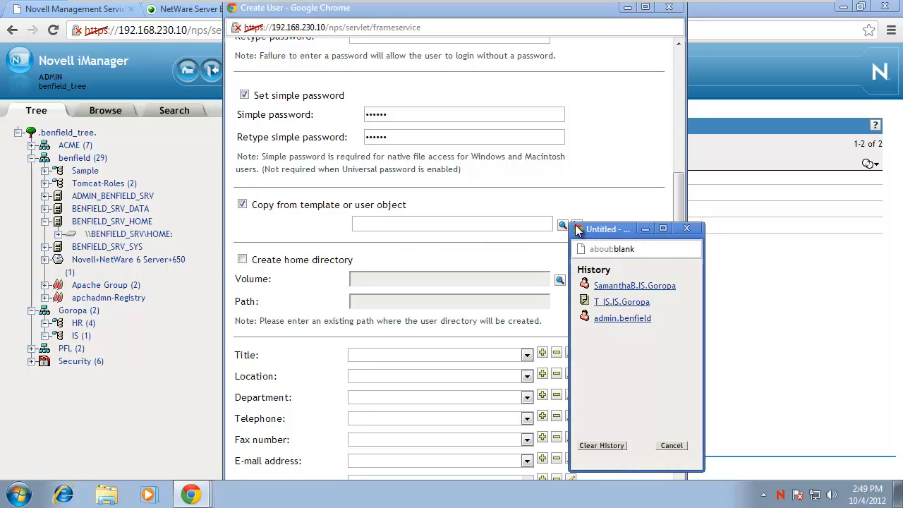
click(617, 302)
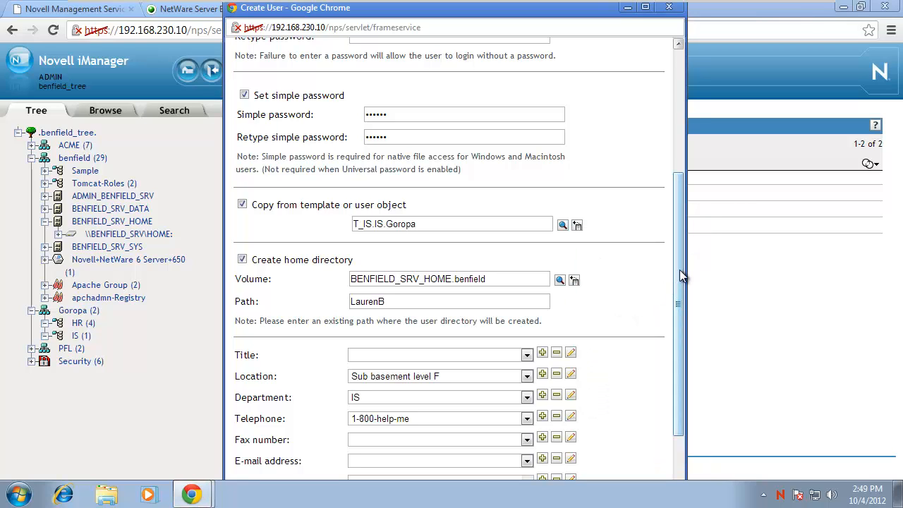
scroll(679, 269, down, 2)
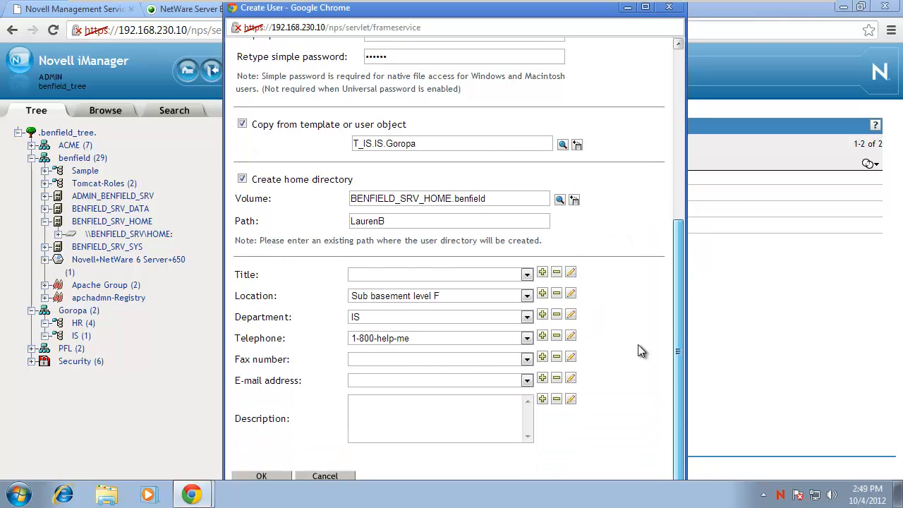
click(276, 478)
On a fresh form, enter the third user's username, names, password and simple password.
click(317, 136)
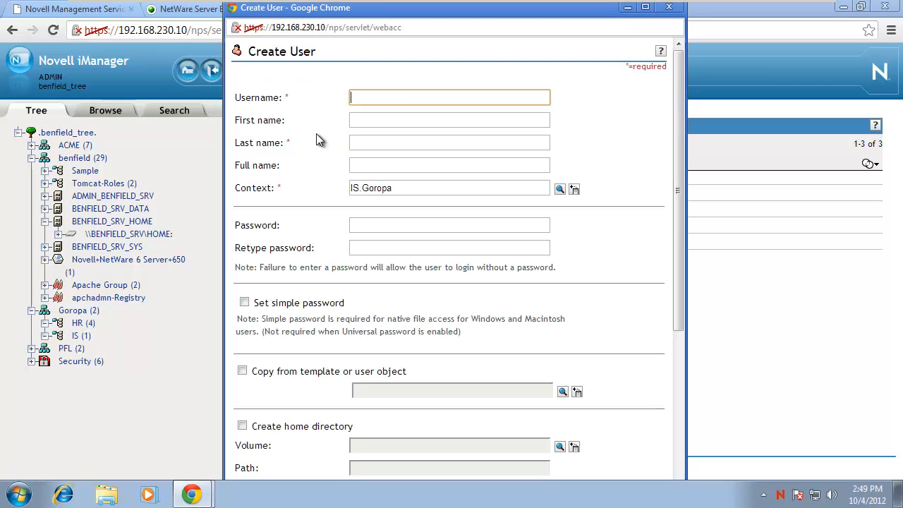
text(BrandonB)
key(Tab)
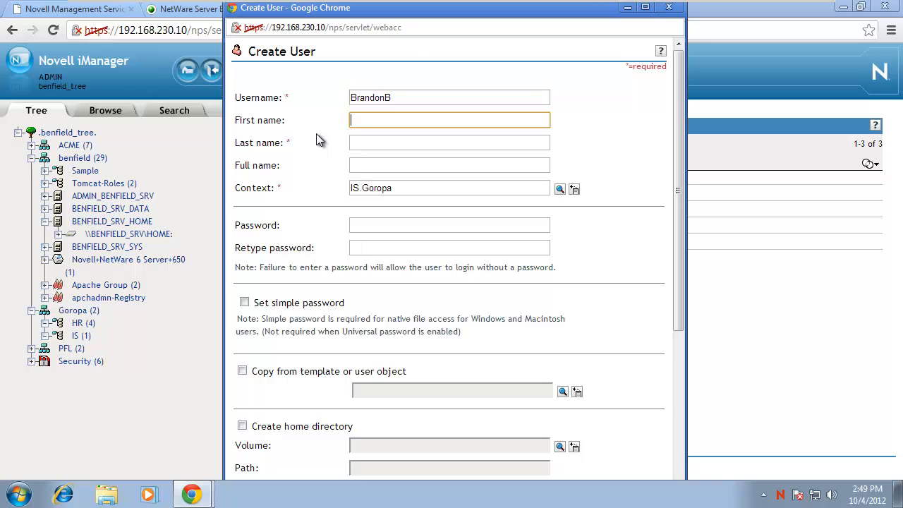
key(Tab)
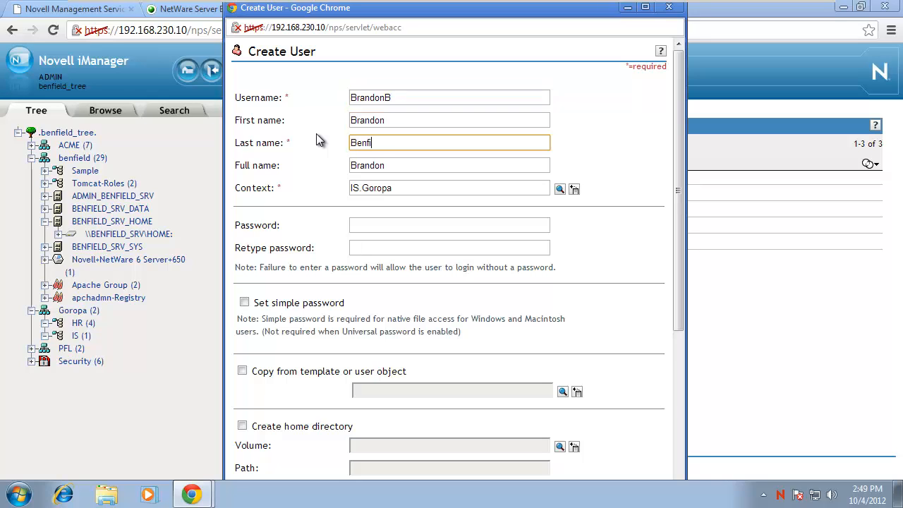
click(356, 223)
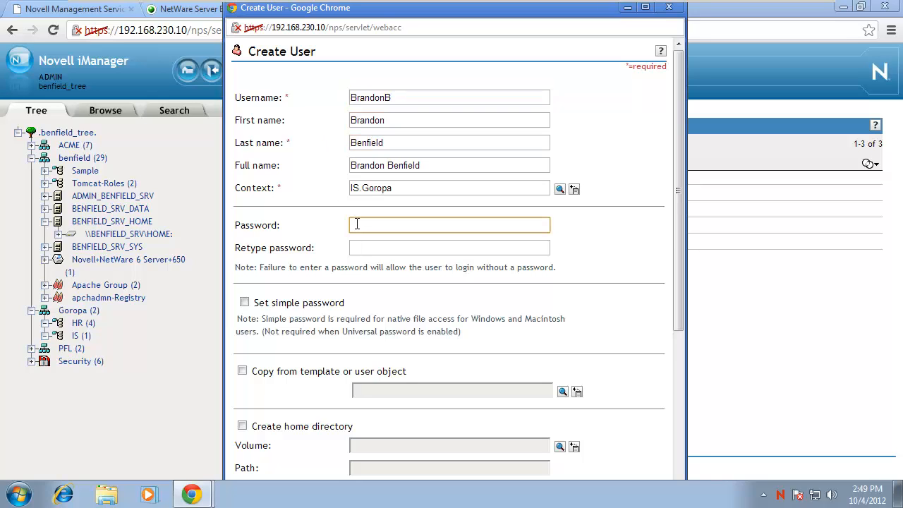
text(••••••)
key(Tab)
text(•••••)
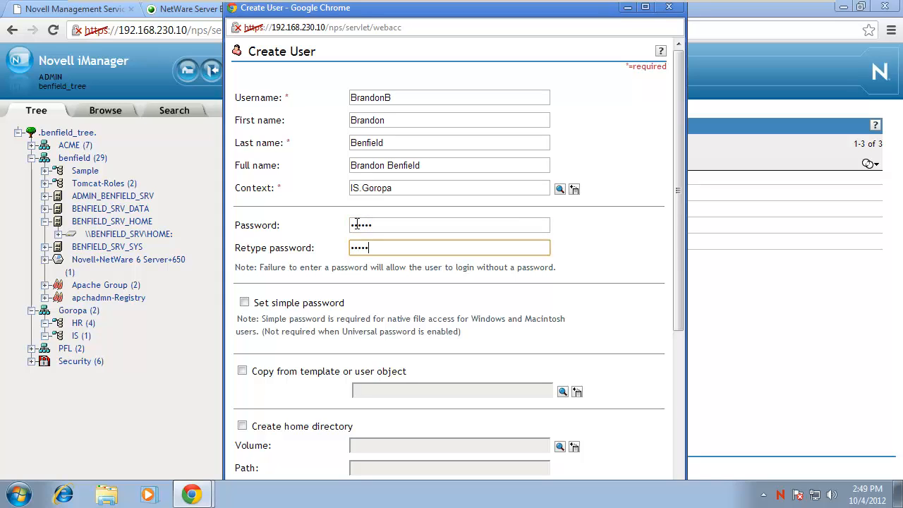
text(•)
click(244, 302)
Base the user on the T_IS template, create it, and dismiss the success message.
scroll(337, 342, down, 1)
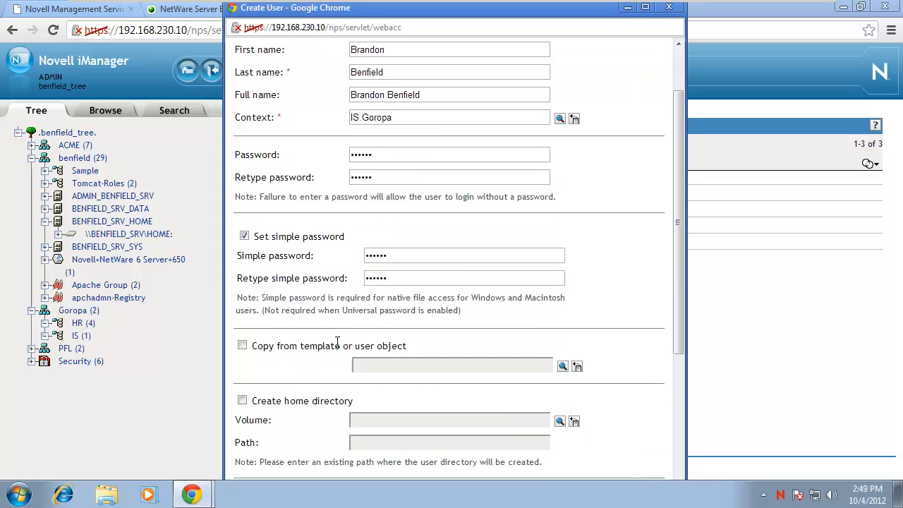
scroll(337, 341, down, 3)
click(241, 134)
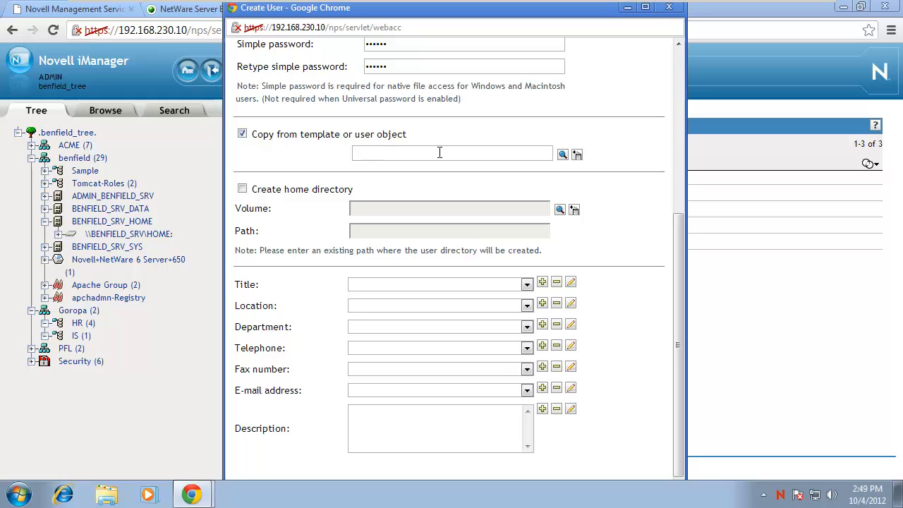
click(577, 154)
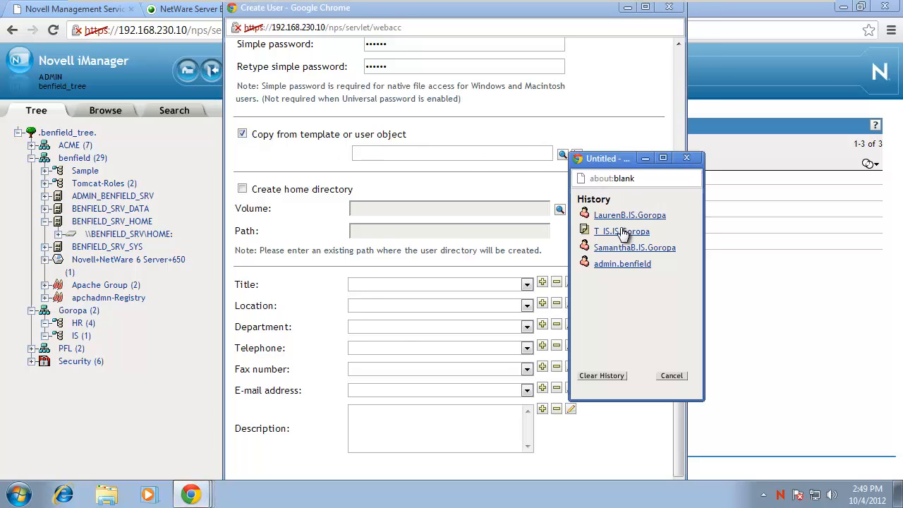
click(621, 232)
scroll(673, 353, down, 1)
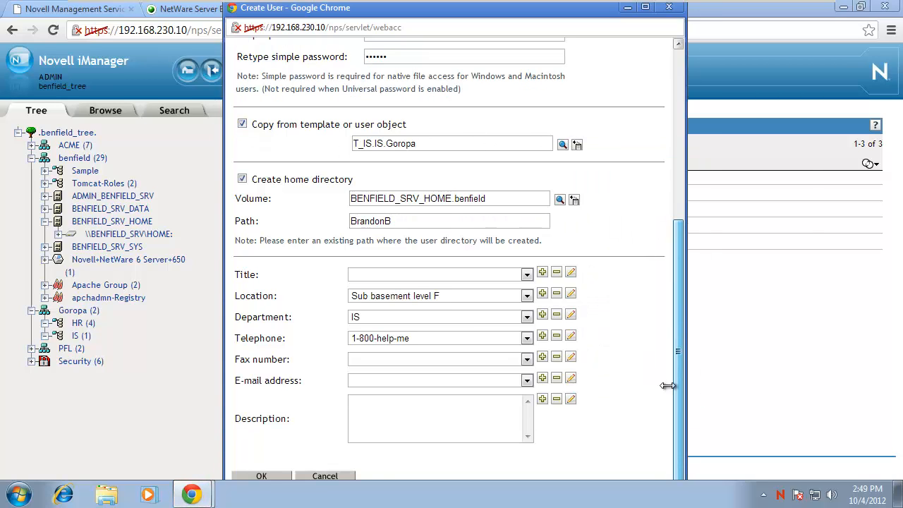
click(282, 477)
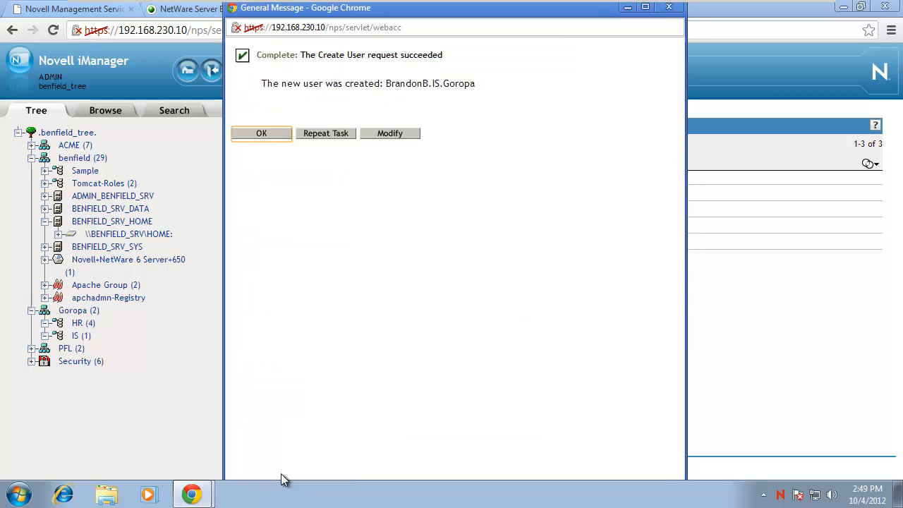
click(254, 134)
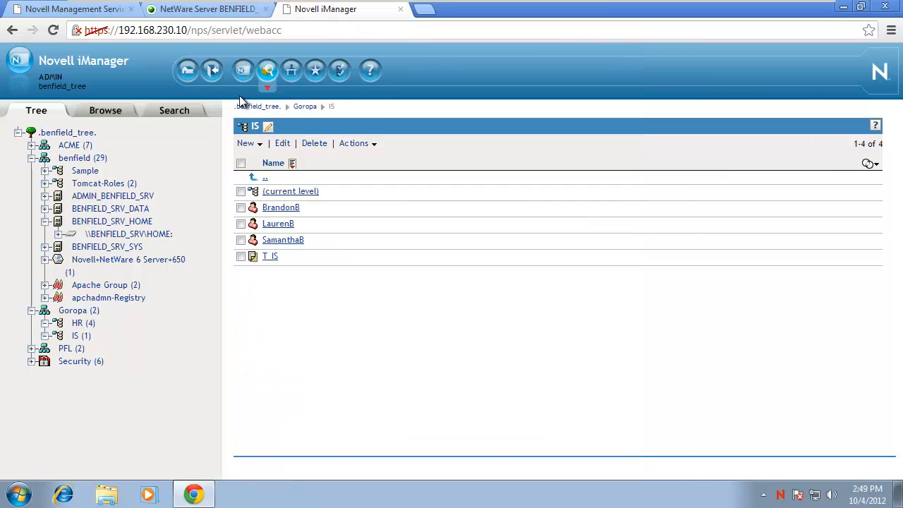
click(201, 9)
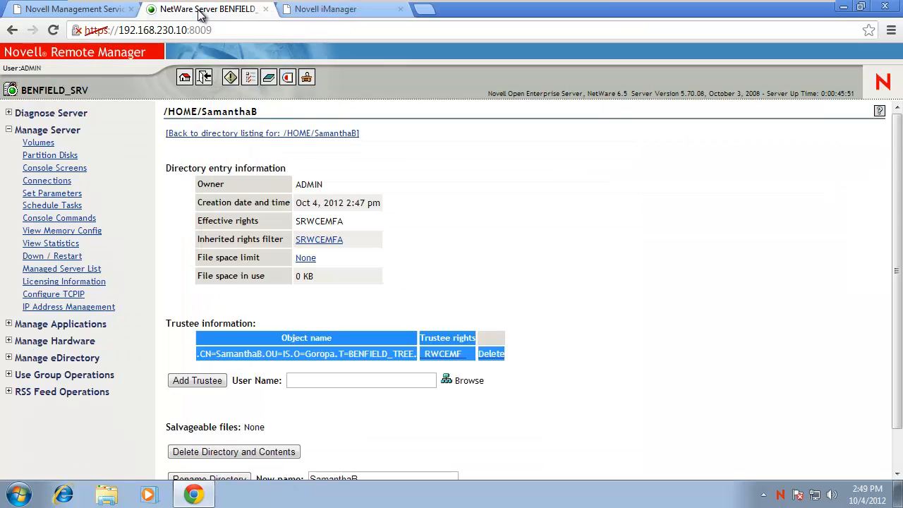
click(38, 144)
click(201, 210)
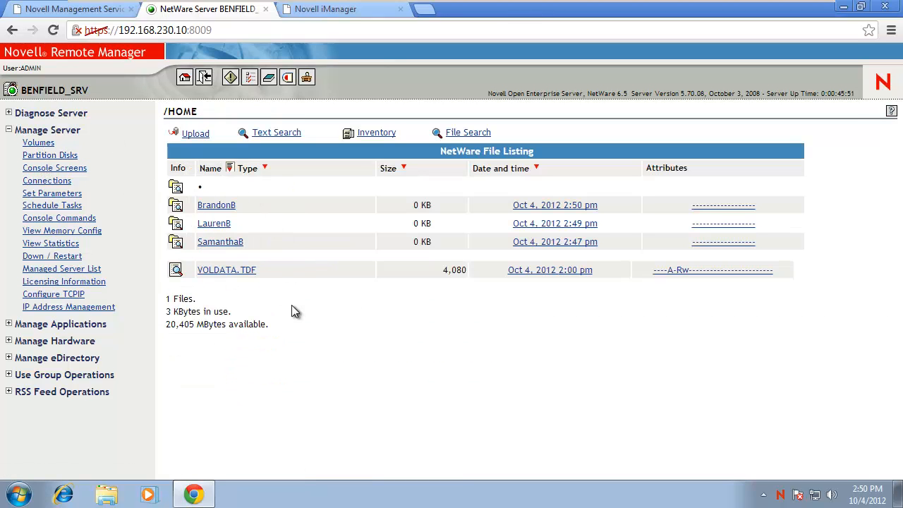
click(346, 10)
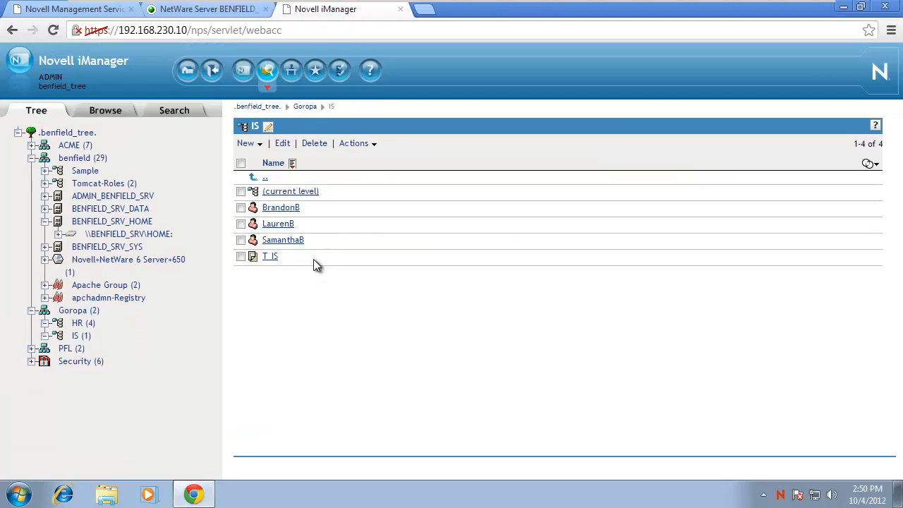
key(ctrl+alt)
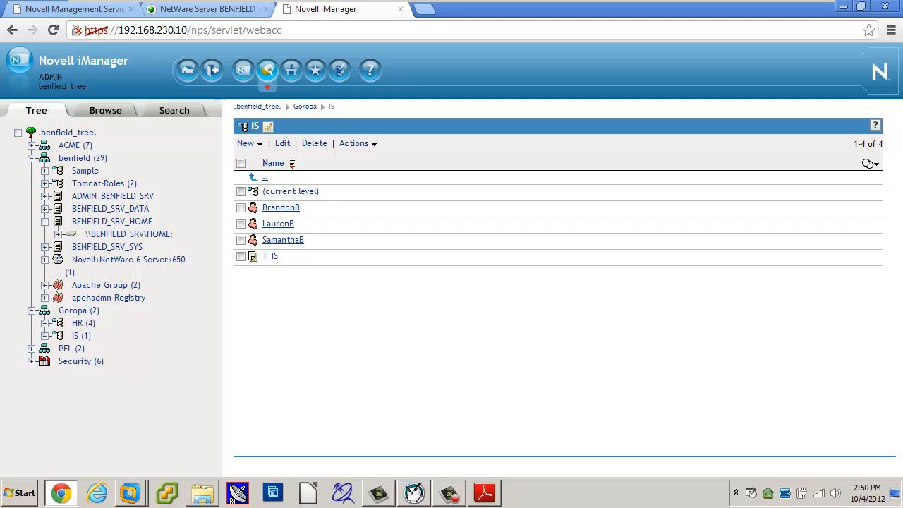
View the HR user's /HOME folder details, showing that user as trustee with RWCEMF rights.
click(459, 493)
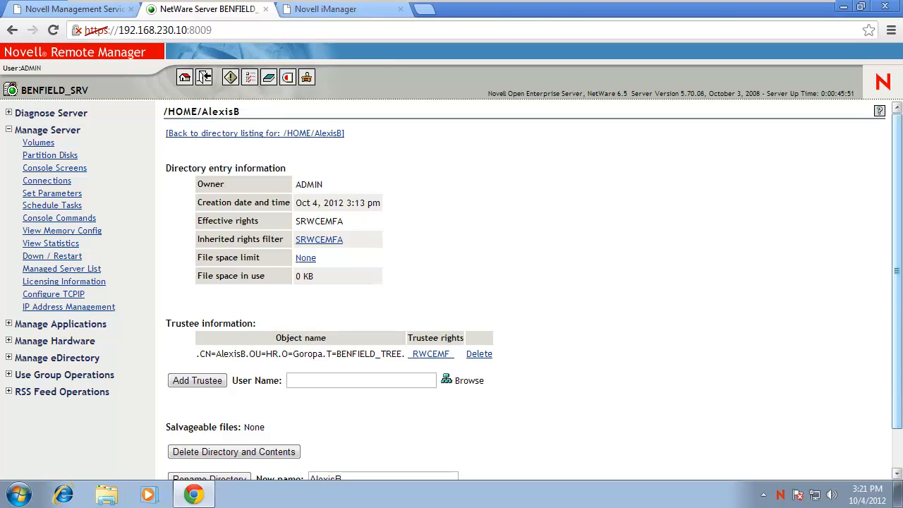
Return to iManager's HR container, view one HR user's properties, then close them.
click(335, 10)
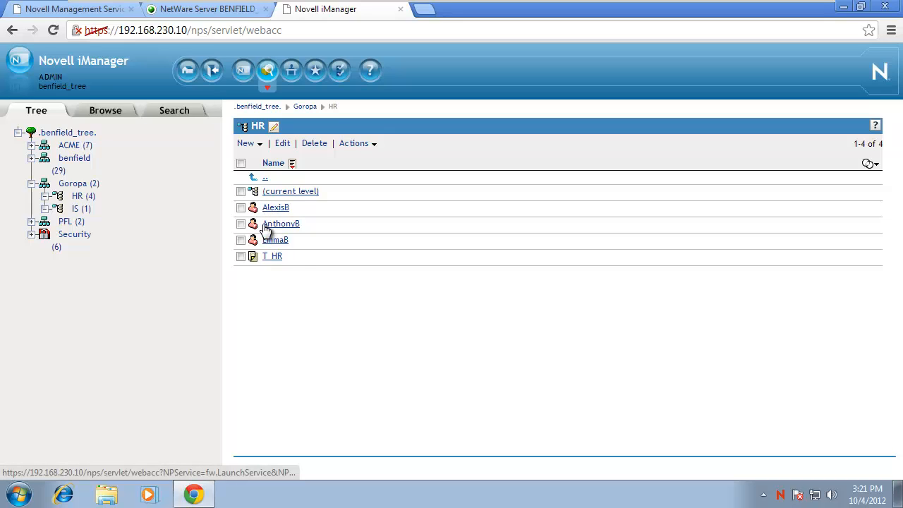
click(280, 207)
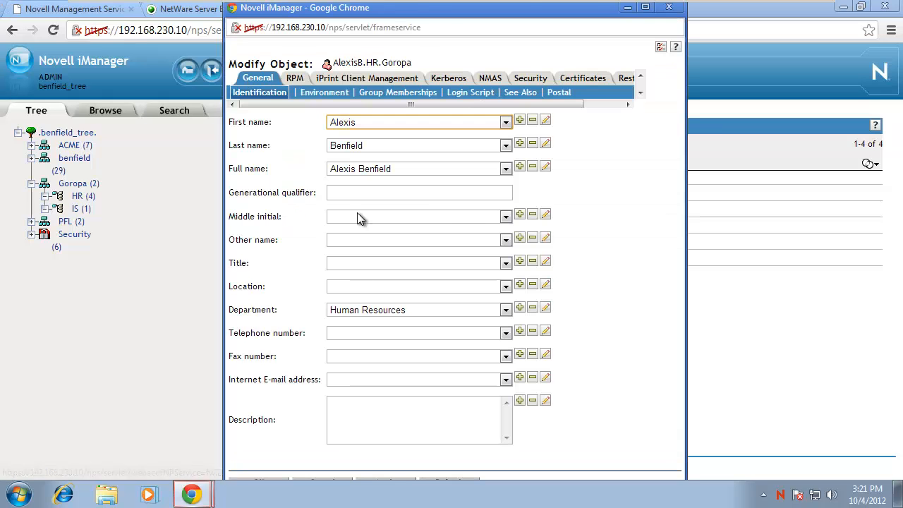
click(671, 7)
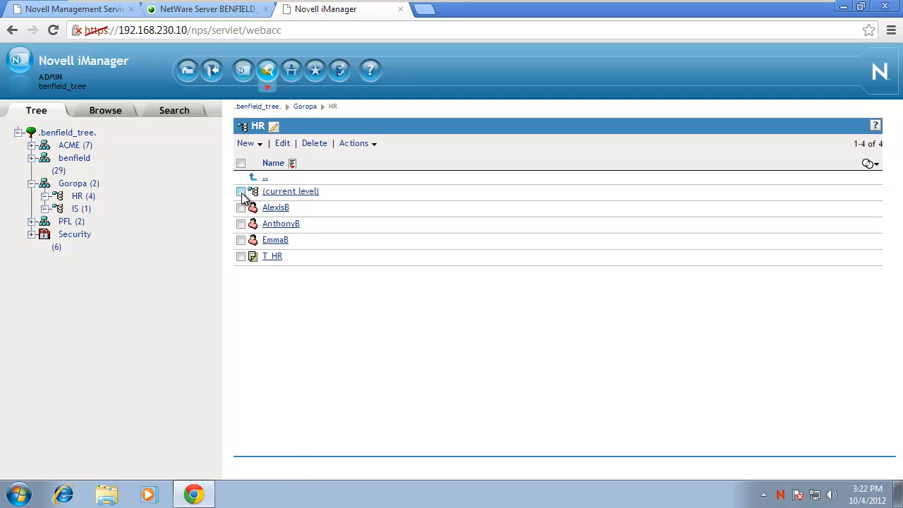
Select the HR container under the Goropa organization and open it in Modify Object.
click(73, 186)
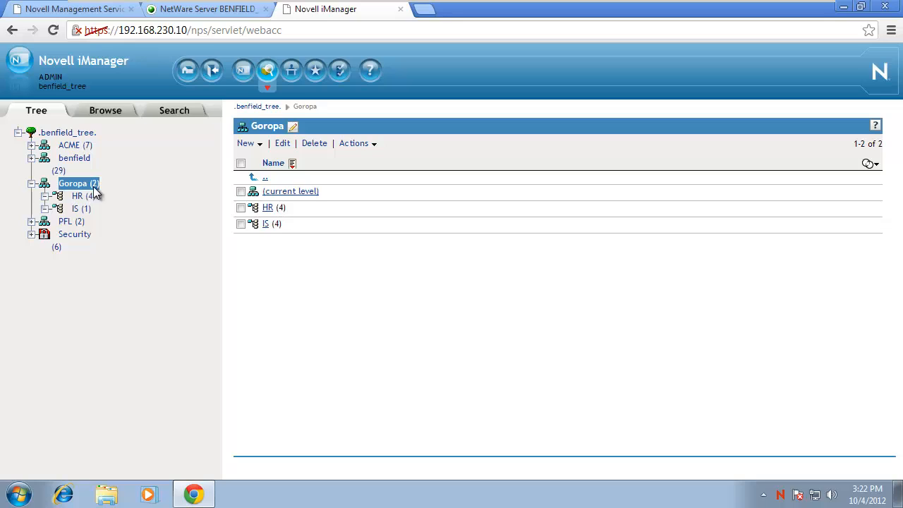
click(241, 207)
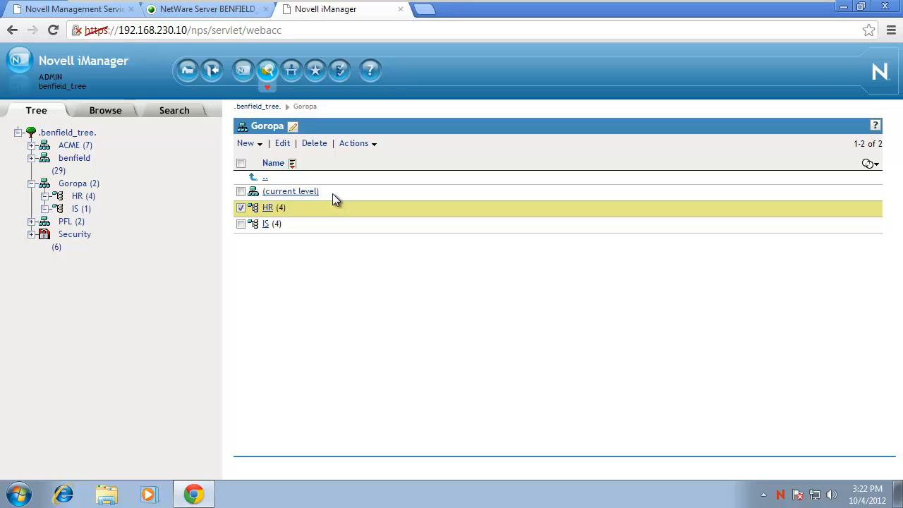
click(282, 145)
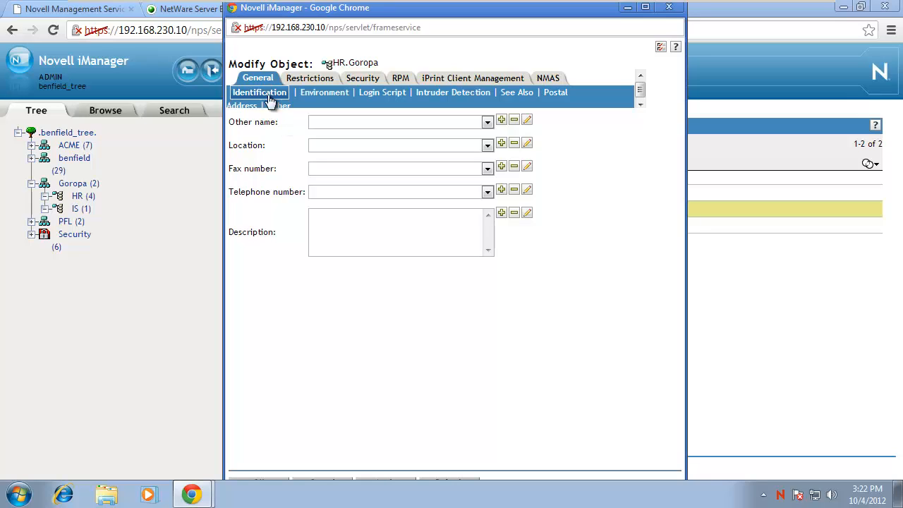
Show the HR.Goropa container's Intruder Detection settings.
click(451, 94)
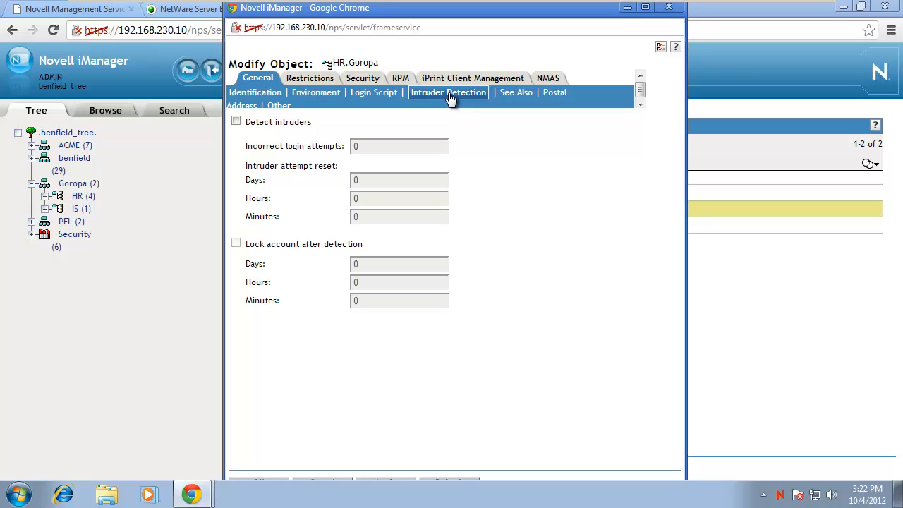
Enable Detect intruders for HR and change incorrect login attempts from 7 to 3.
click(235, 120)
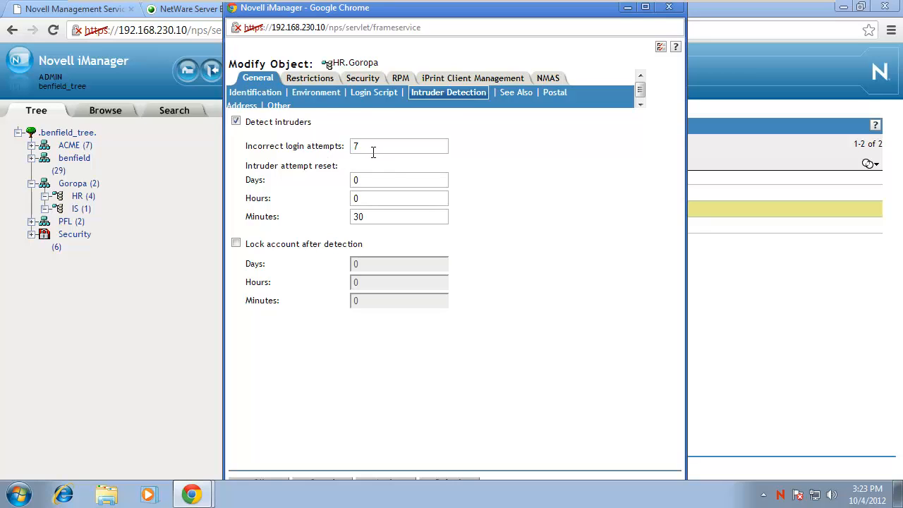
click(327, 147)
text(3)
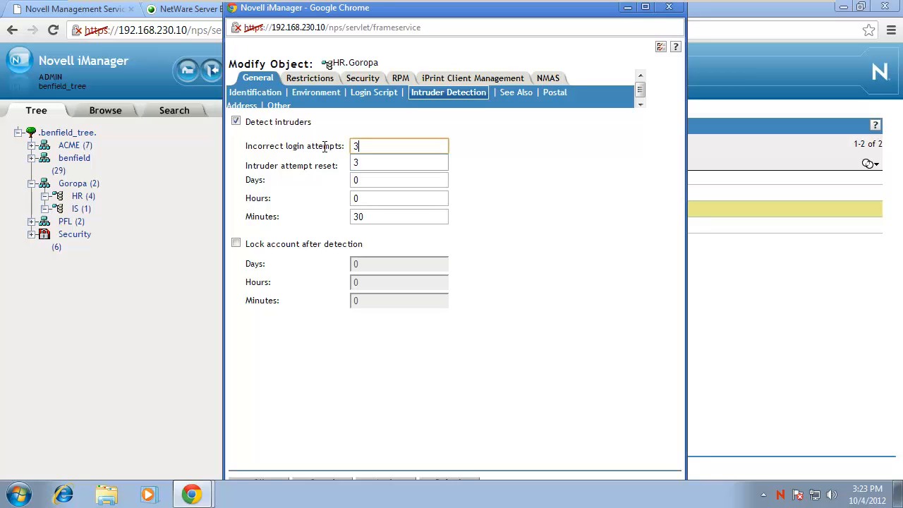
Turn on Lock account after detection for HR, with a 15-minute lockout.
click(525, 158)
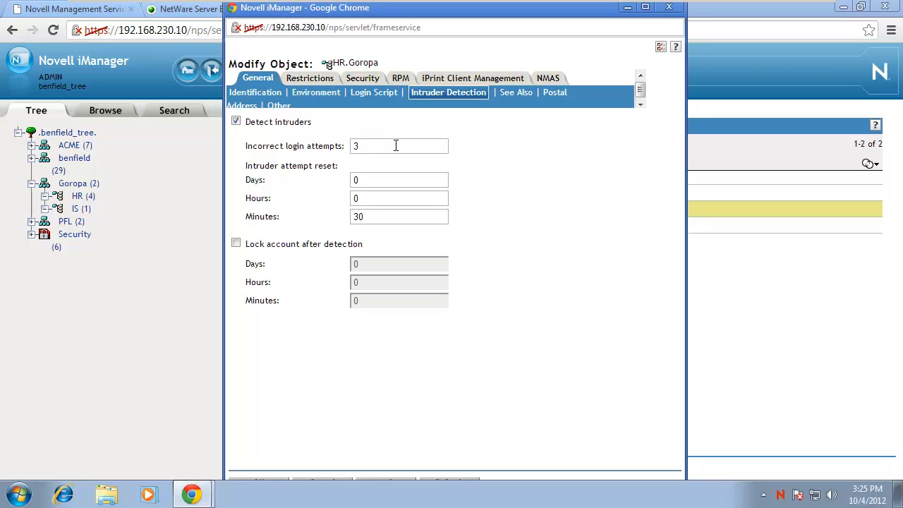
click(236, 243)
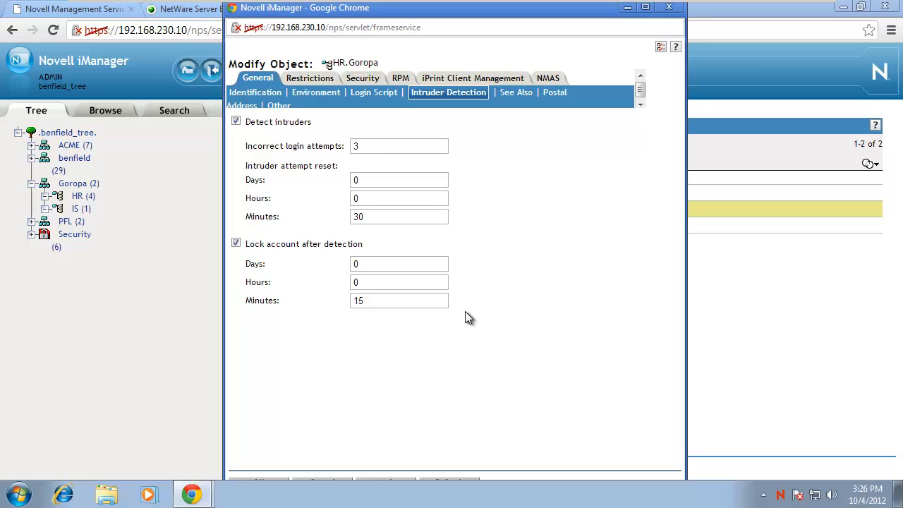
Change HR's intruder lockout duration to 1 day and 0 minutes.
double_click(363, 300)
text(0)
double_click(364, 262)
text(1)
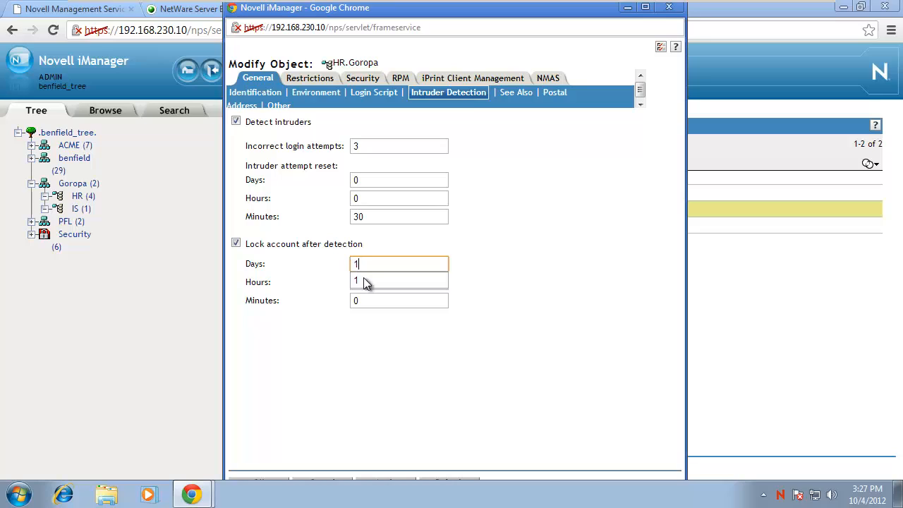
click(416, 408)
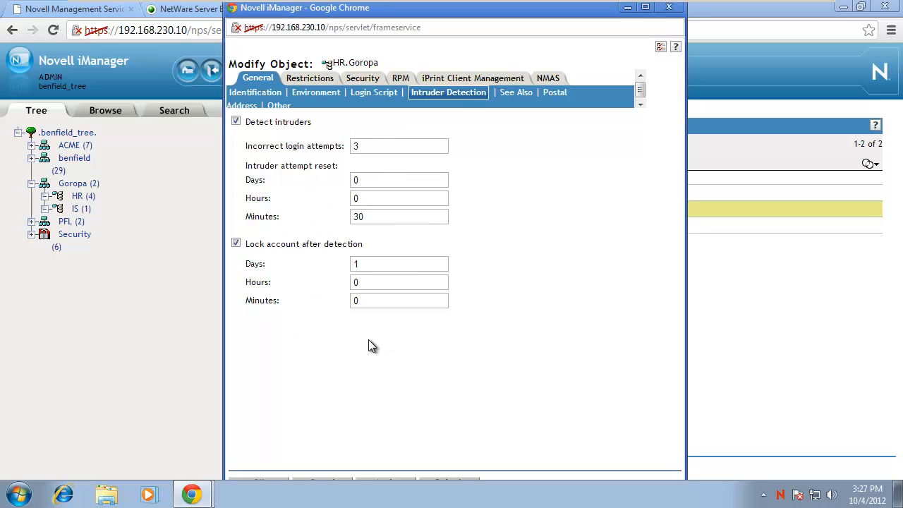
Save HR's intruder settings and browse into the HR container to list its objects.
click(267, 485)
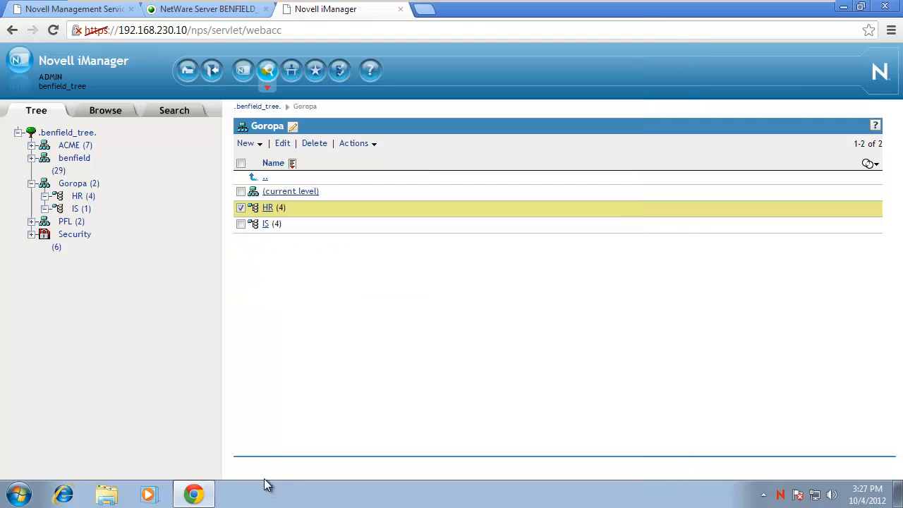
click(240, 207)
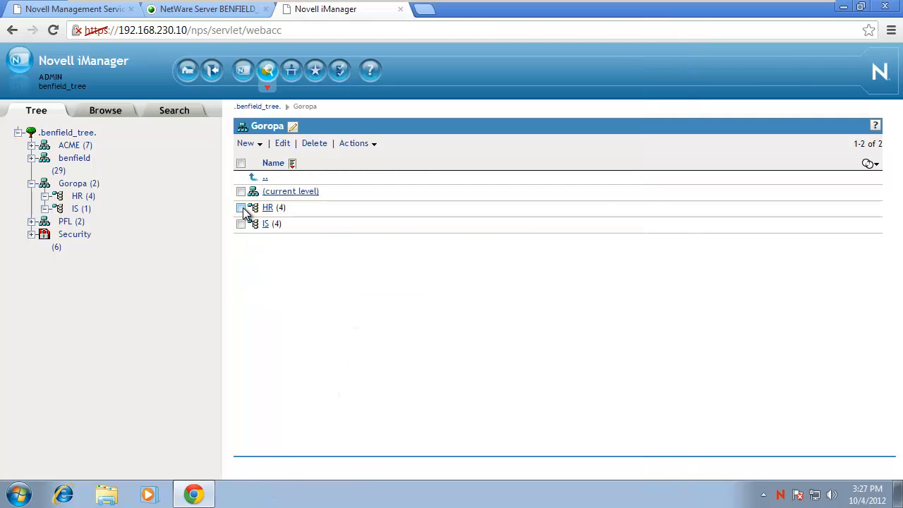
click(268, 208)
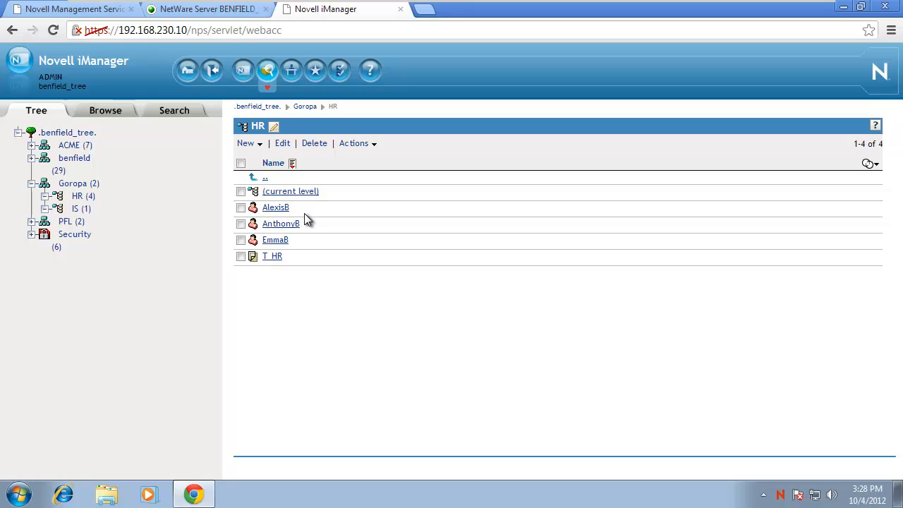
click(71, 161)
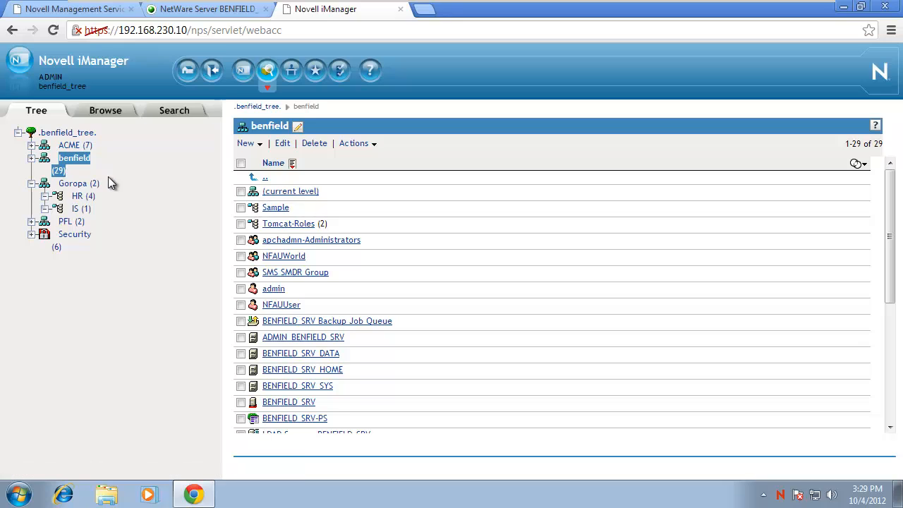
click(80, 197)
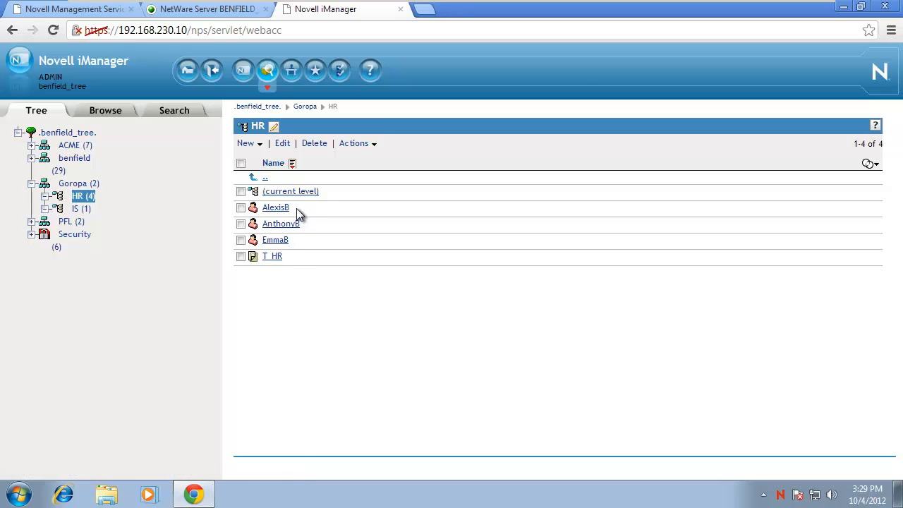
Start a new Novell login from the tray and enter the HR user's username.
right_click(781, 494)
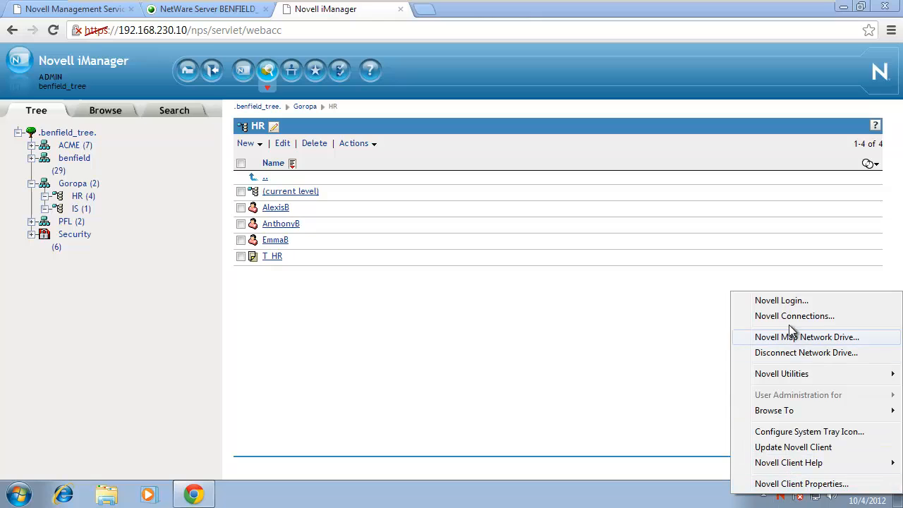
click(779, 300)
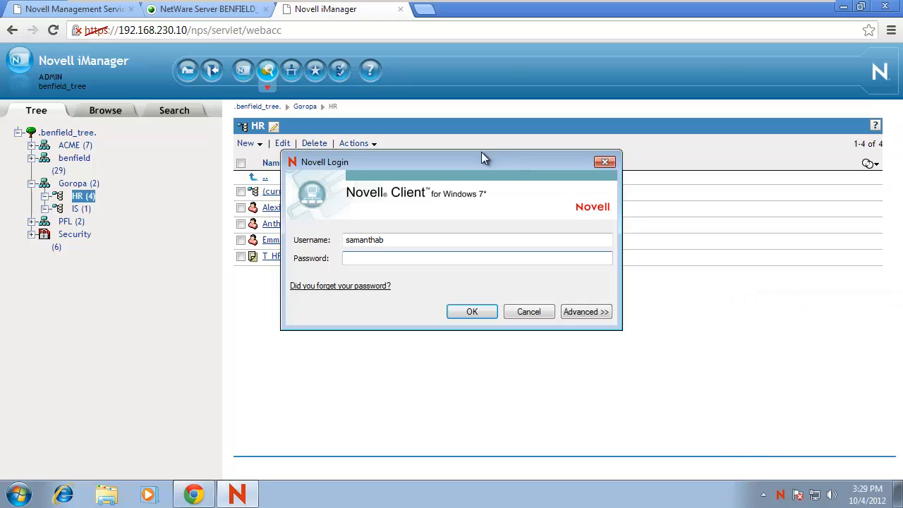
drag(483, 158, 688, 161)
double_click(627, 242)
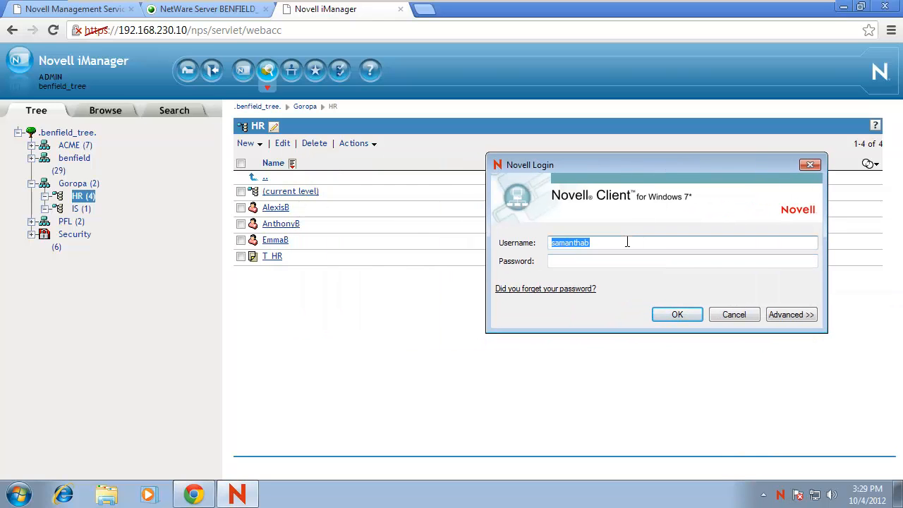
text(emmab)
key(Tab)
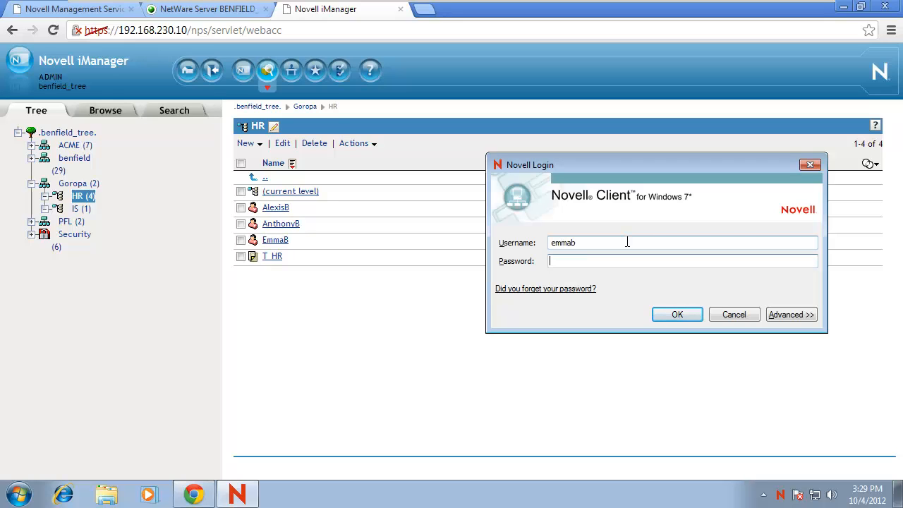
Set the login context to HR.Goropa in the advanced options.
click(778, 315)
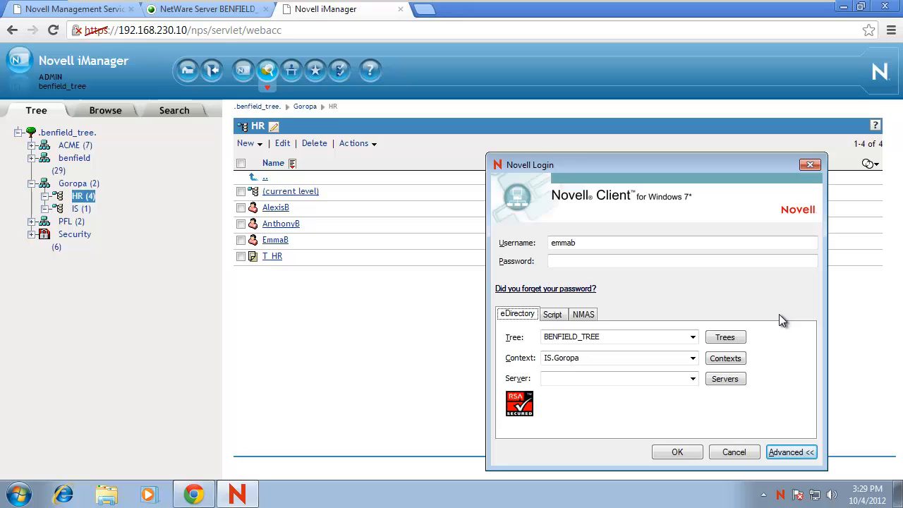
click(736, 364)
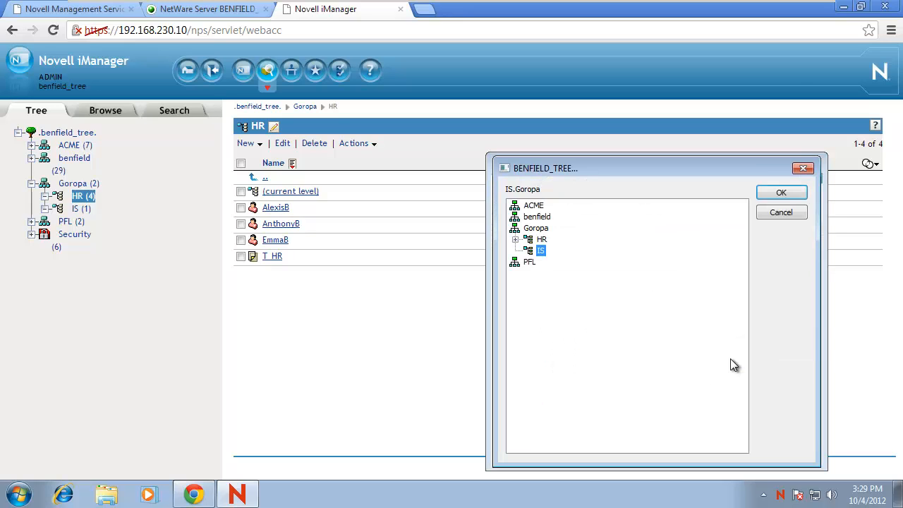
click(541, 239)
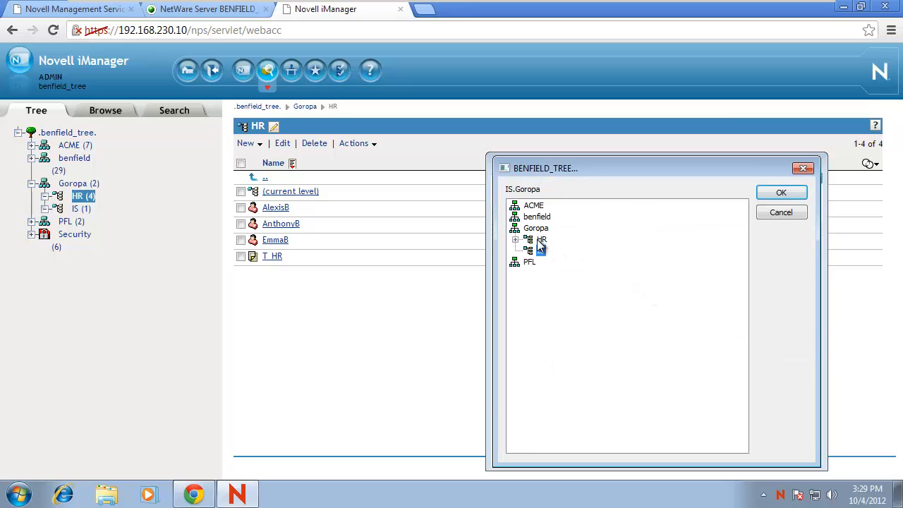
click(781, 192)
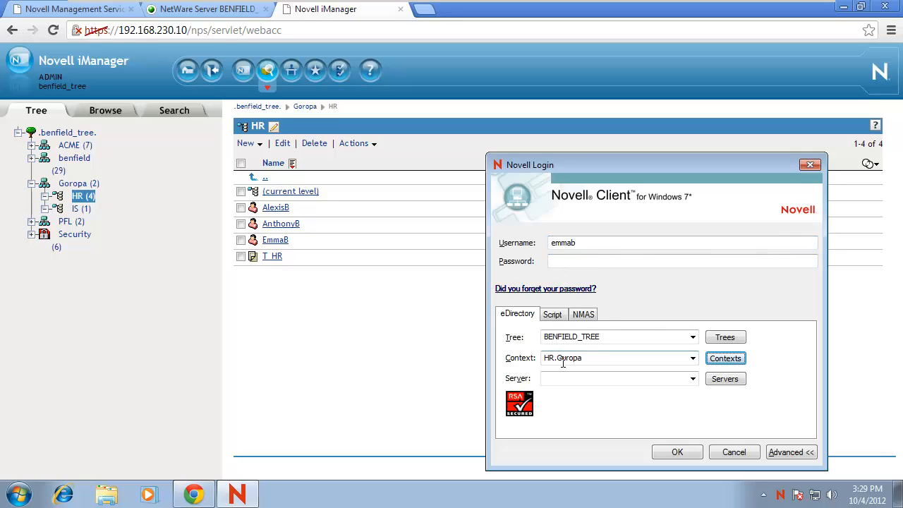
click(593, 261)
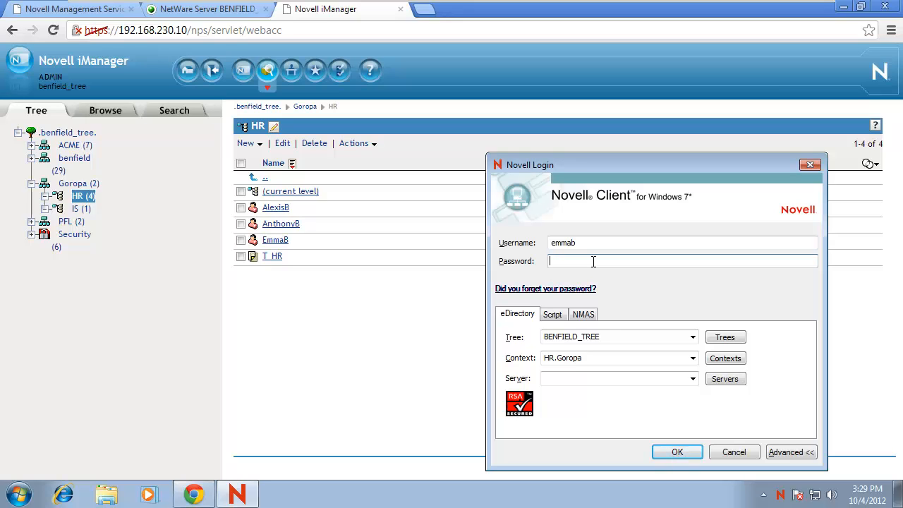
Submit the login with a password, then retry after the failure message.
text(●●●●●●●●●●●●●●●●●●●●●●●●●●●●●●●●●●●●●●●●●●●●●●●●●)
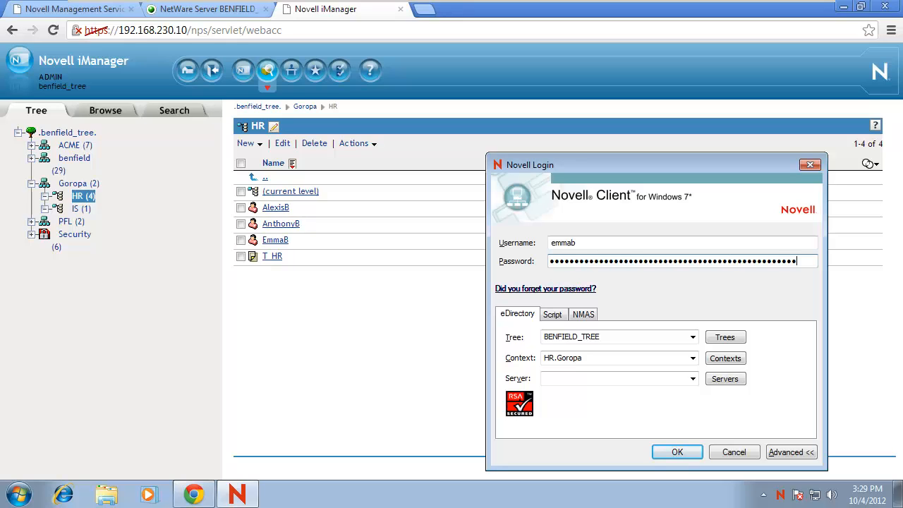
click(679, 455)
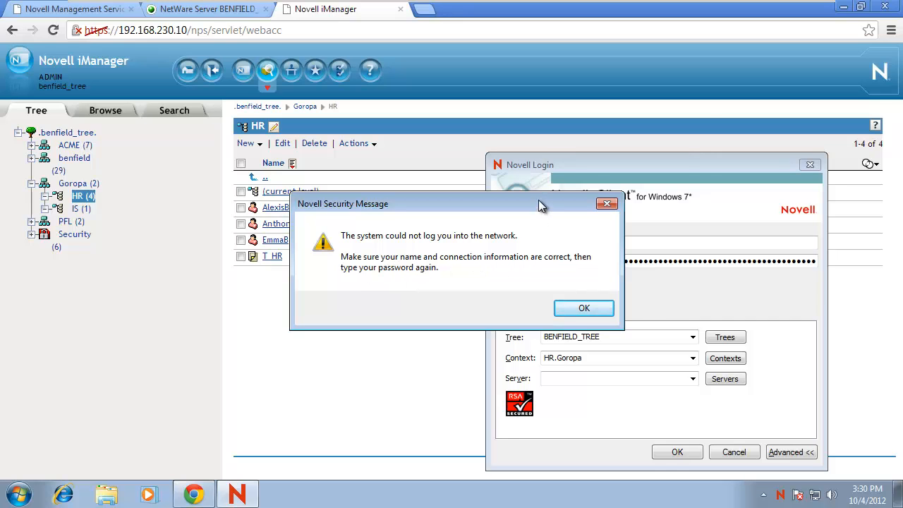
drag(538, 203, 628, 129)
drag(613, 161, 643, 70)
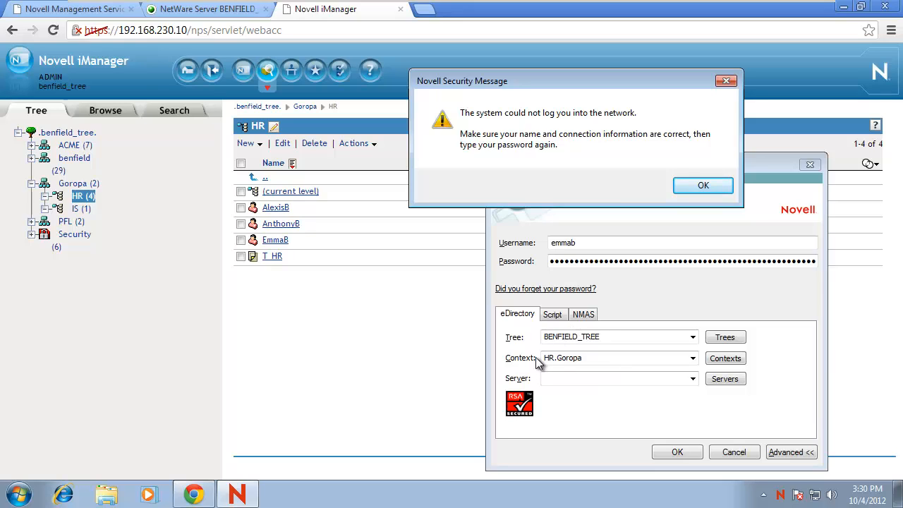
click(711, 182)
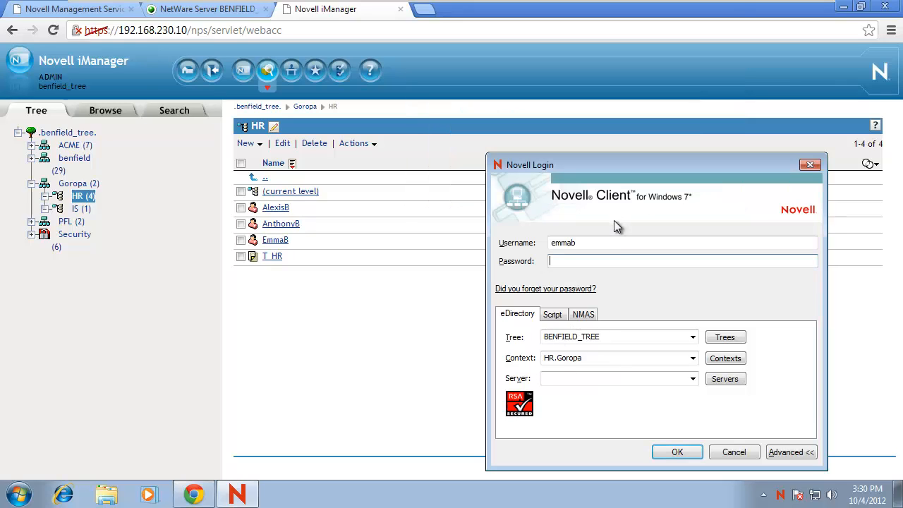
text(n)
click(676, 454)
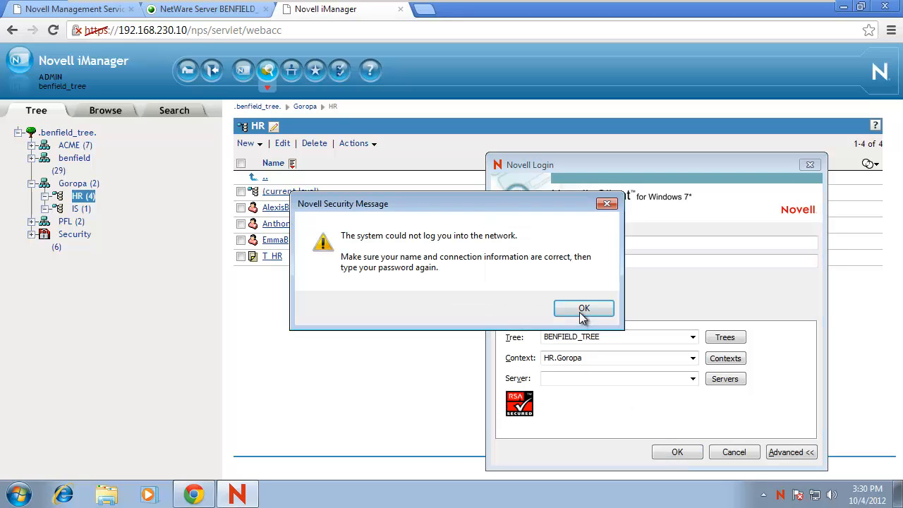
Retry the login twice more with re-entered passwords, each one rejected.
click(584, 308)
text(••)
text(************)
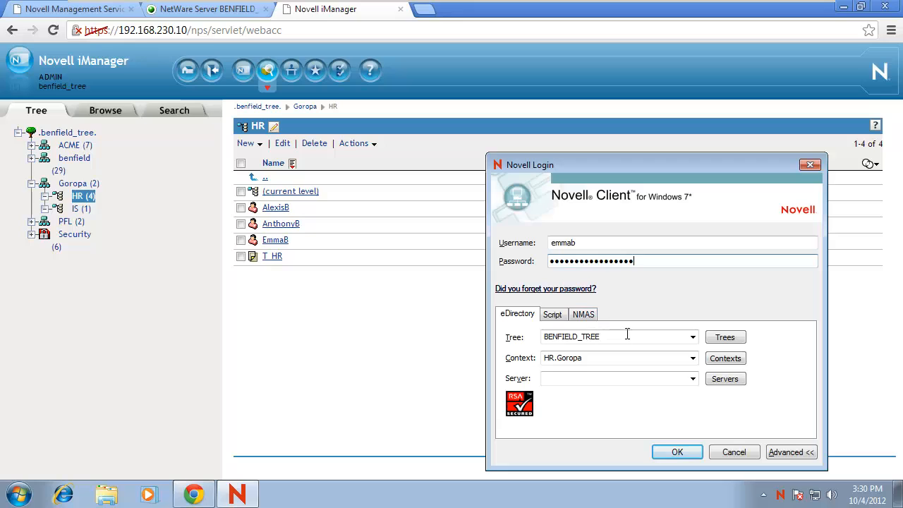
click(676, 451)
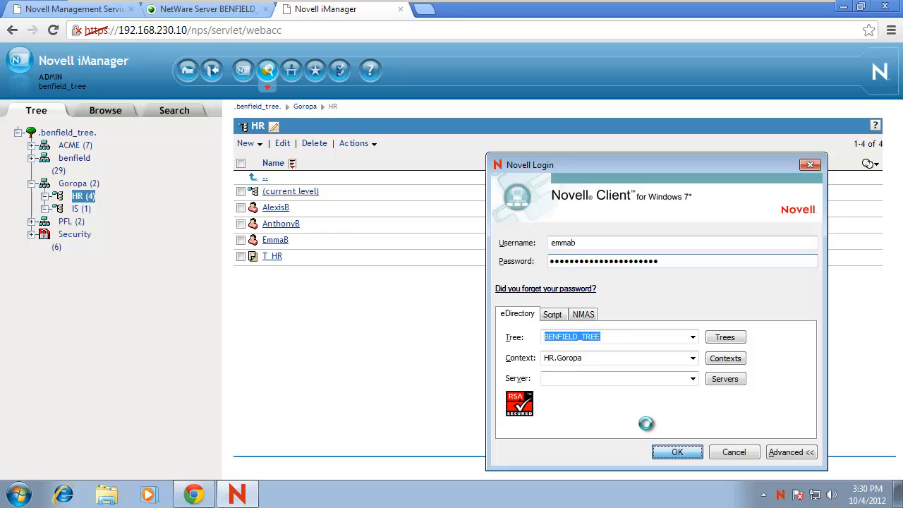
click(583, 310)
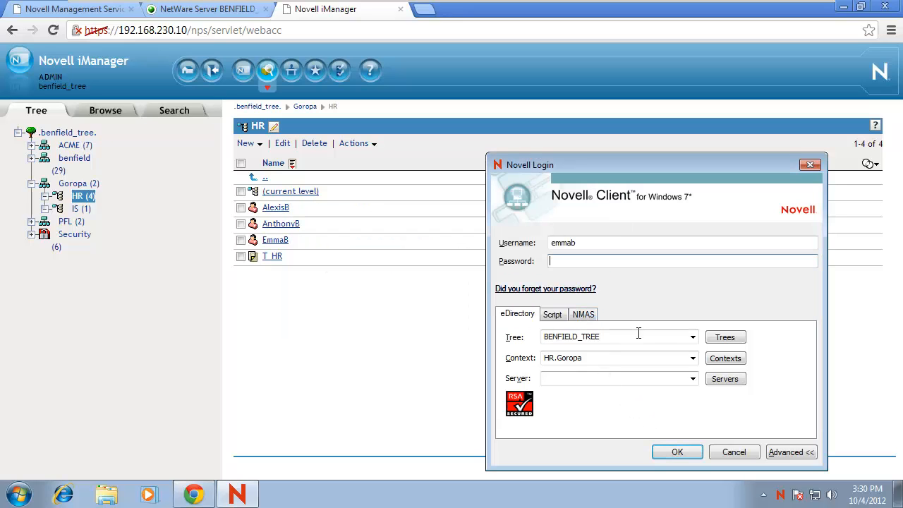
text(password)
click(688, 453)
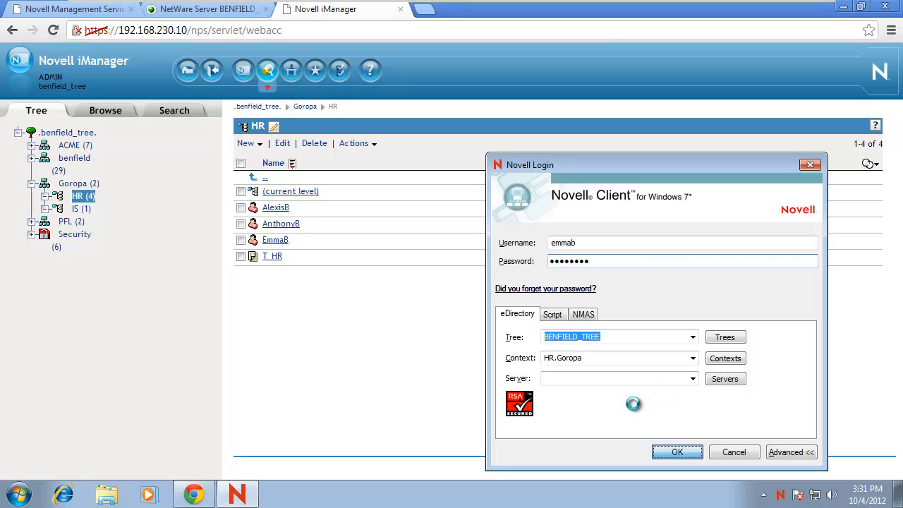
Check the server console VM, then switch back to the Windows 7 VM.
mouse_move(644, 6)
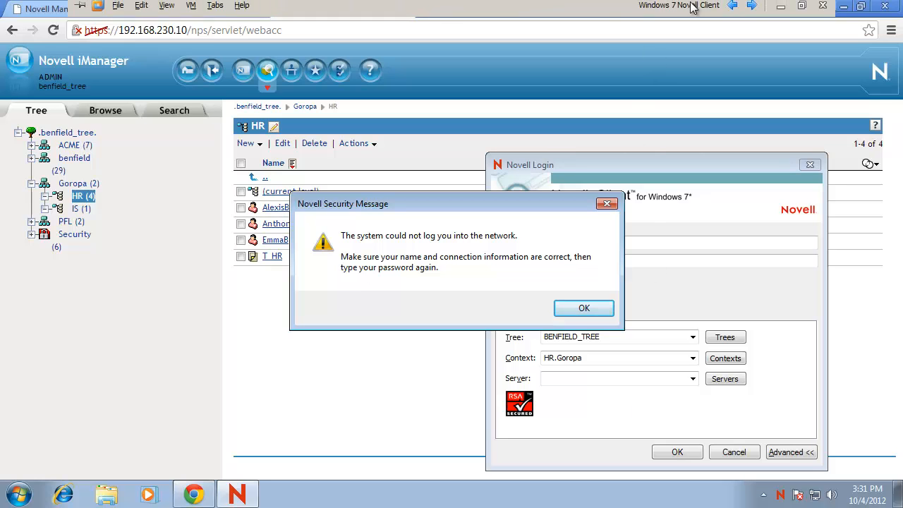
click(751, 9)
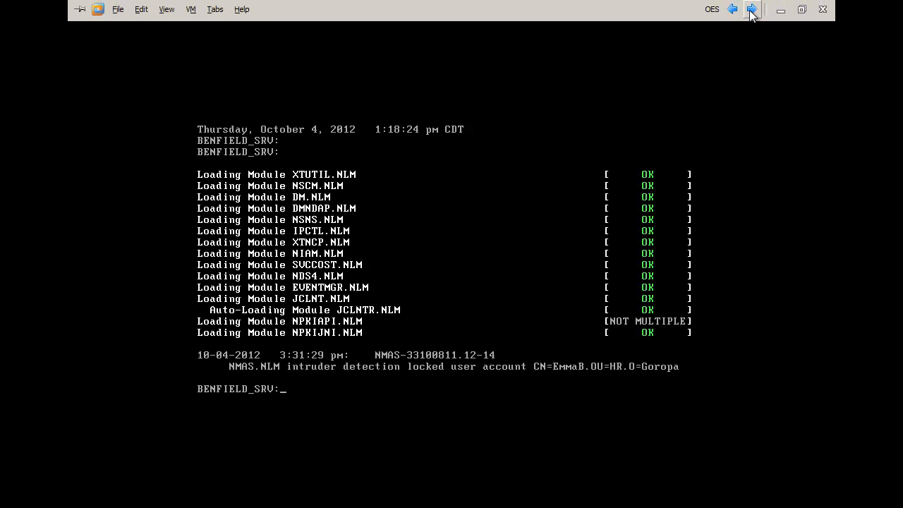
click(751, 9)
click(590, 308)
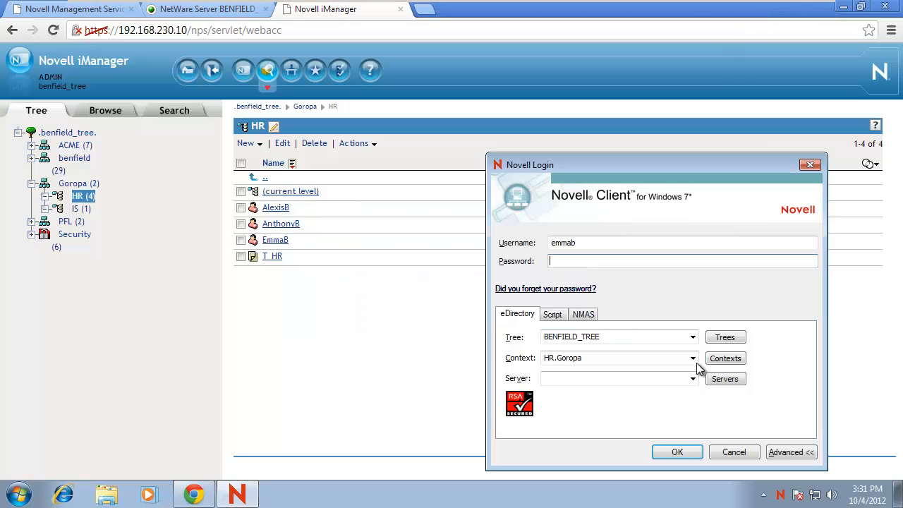
click(690, 455)
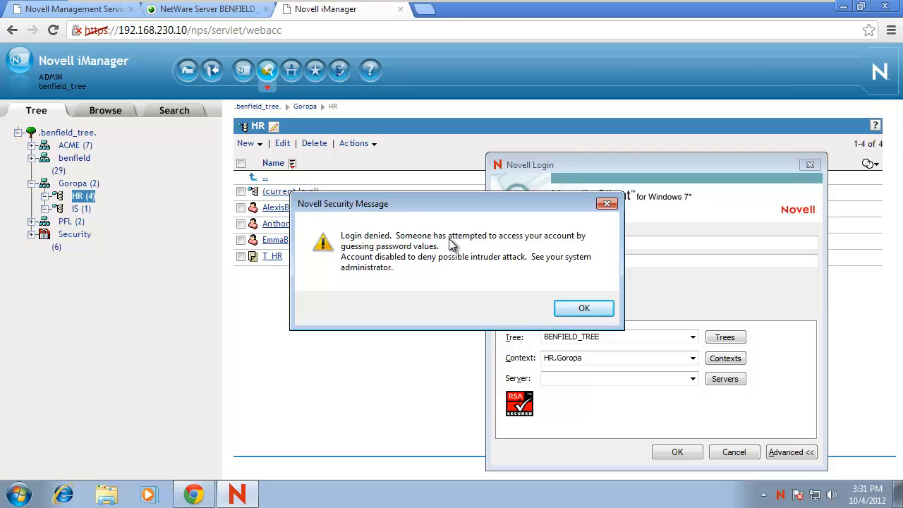
click(572, 311)
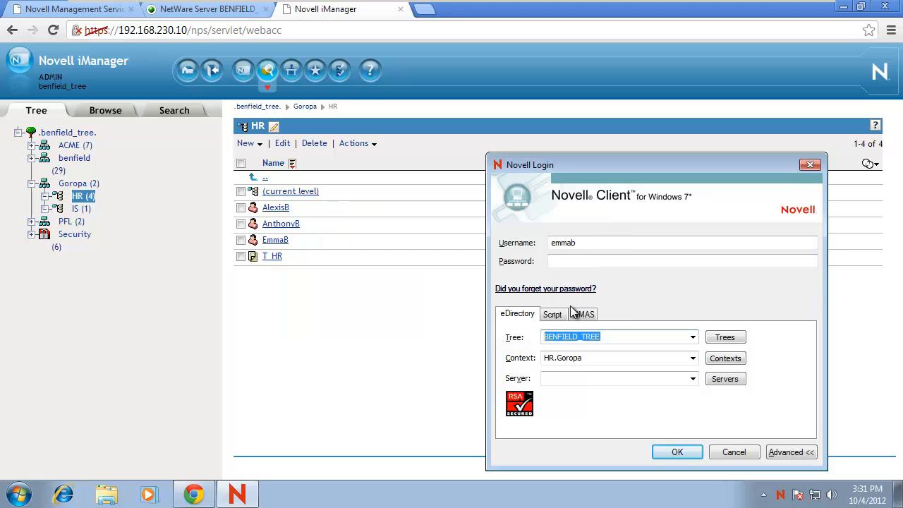
Return to iManager's HR list and select the locked user, leaving the Actions menu unused.
click(343, 326)
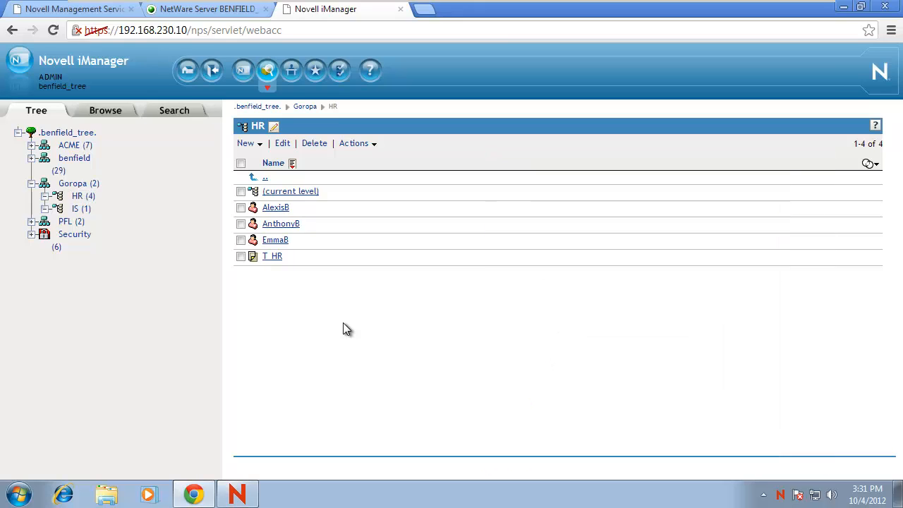
click(240, 240)
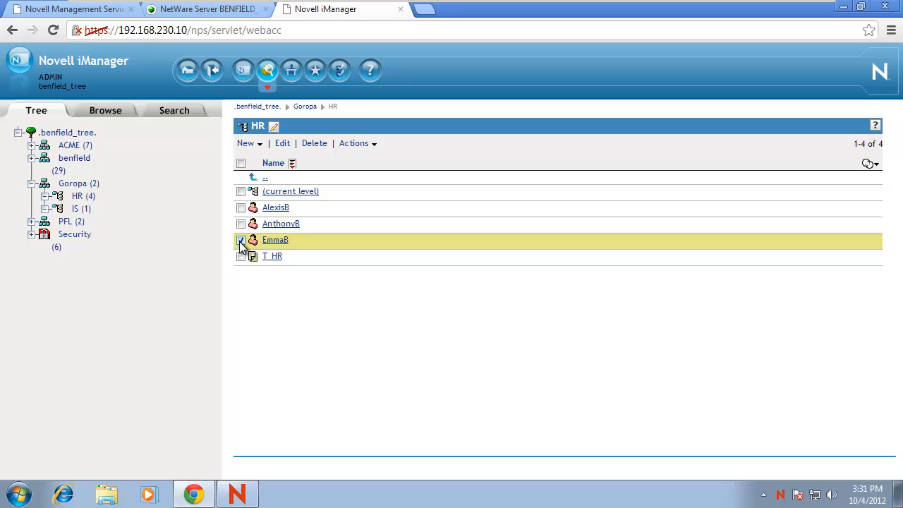
click(355, 148)
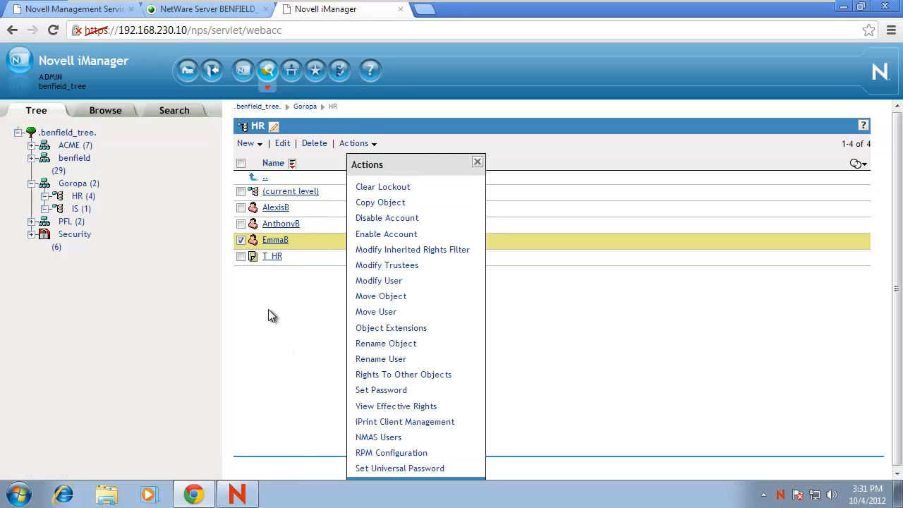
click(478, 162)
Open the locked user's Restrictions > Intruder Lockout page, showing intruder address 192.168.230.131.
click(240, 240)
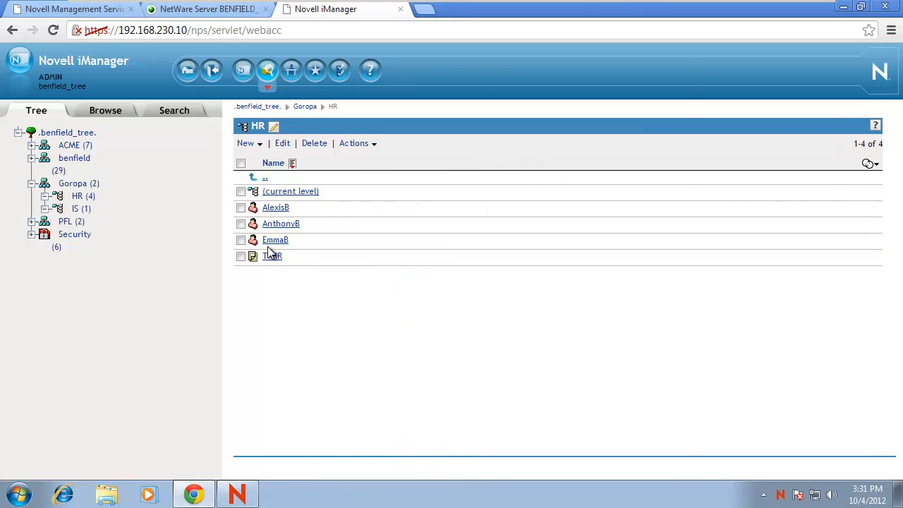
click(275, 240)
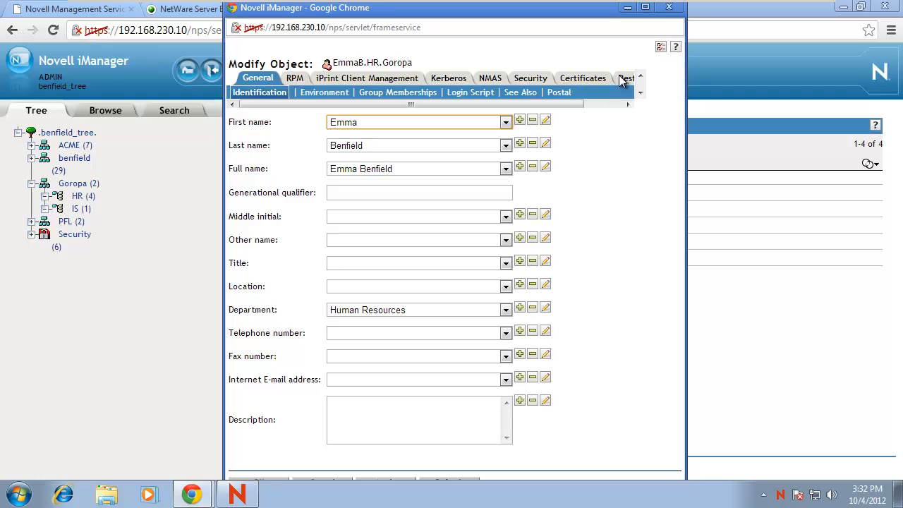
click(625, 78)
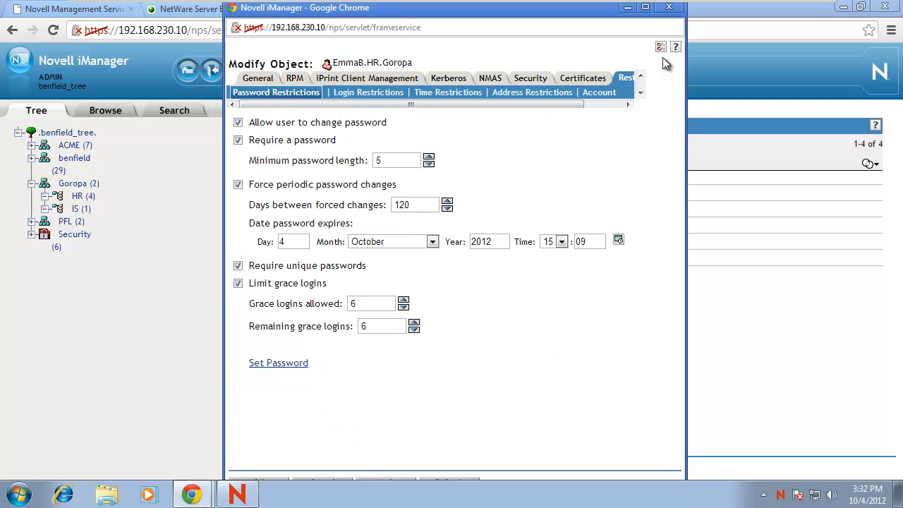
click(645, 7)
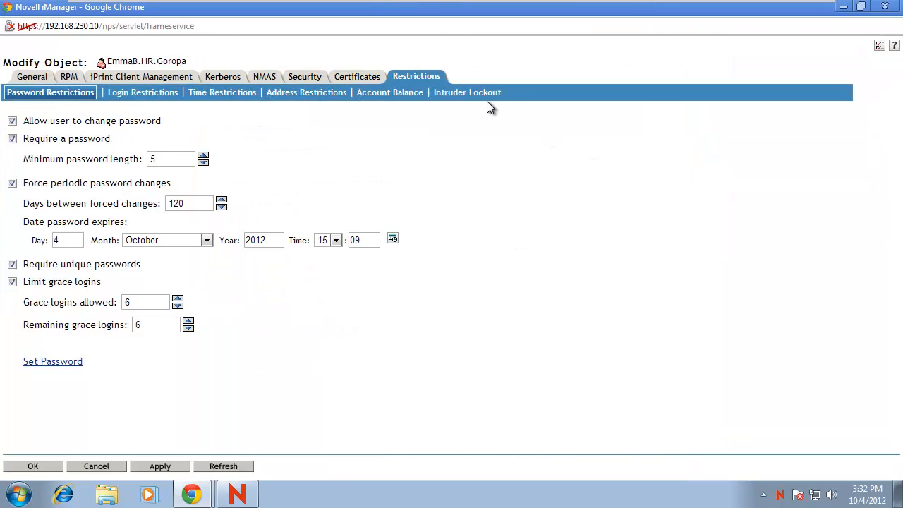
click(480, 97)
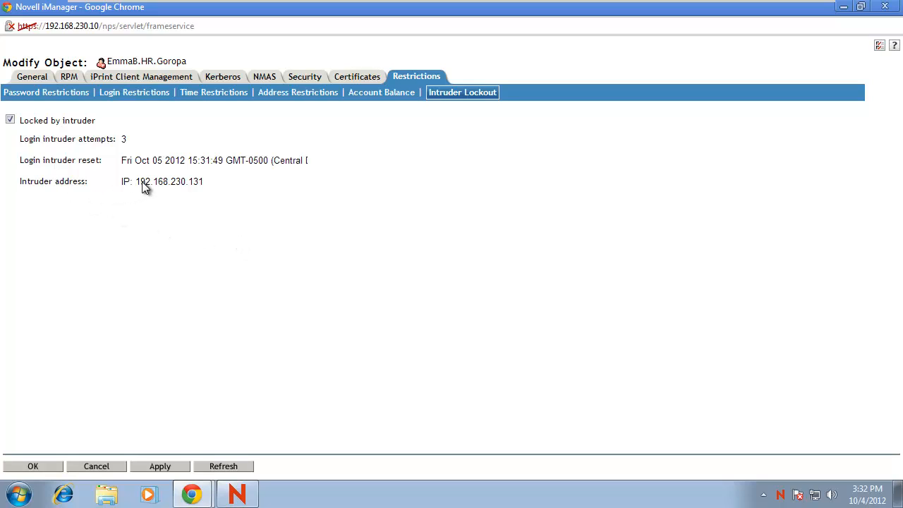
drag(136, 181, 211, 182)
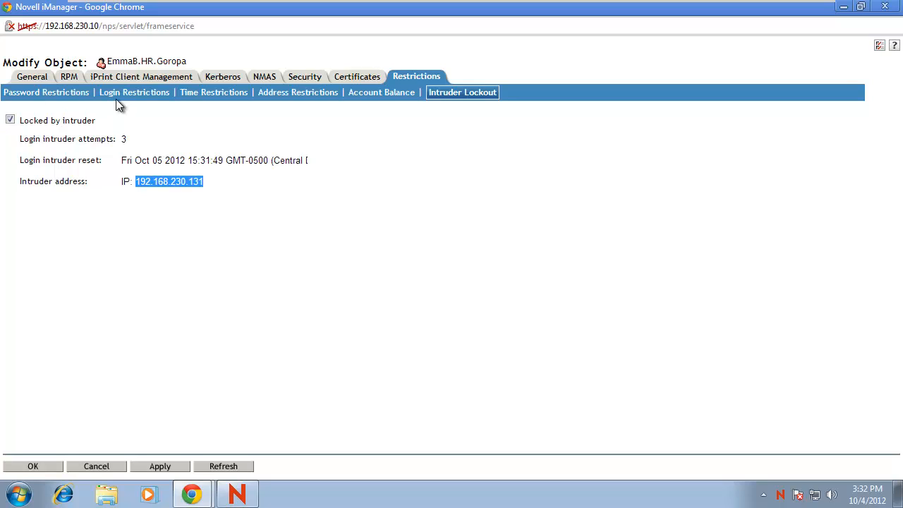
Clear and save the user's Locked by intruder flag, then return to the Novell login dialog.
click(10, 120)
click(145, 469)
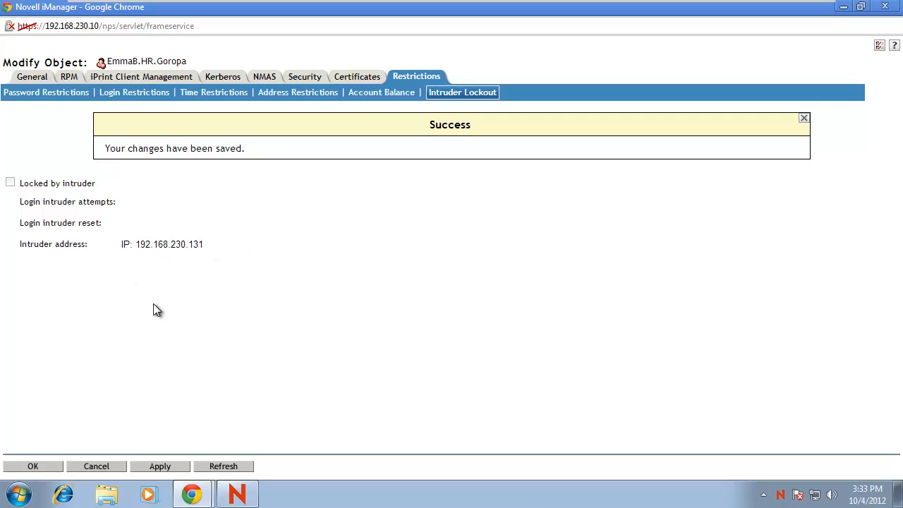
click(780, 496)
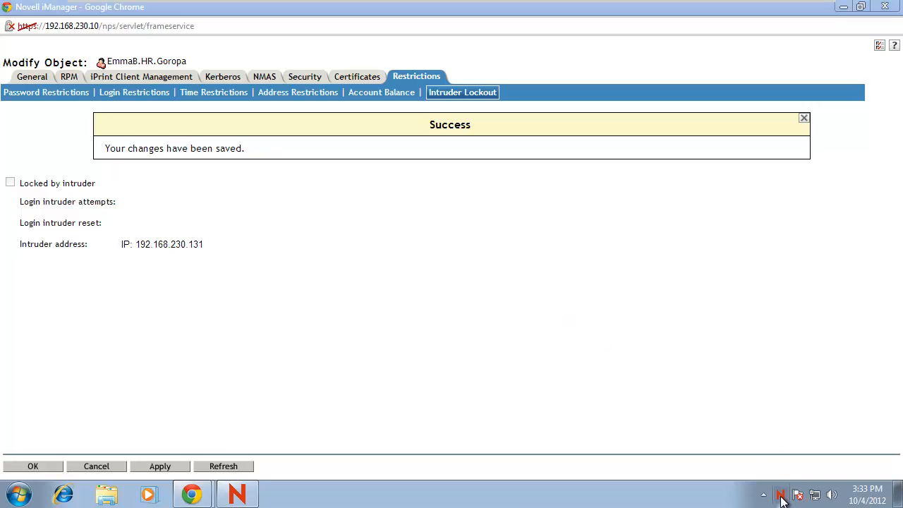
click(767, 302)
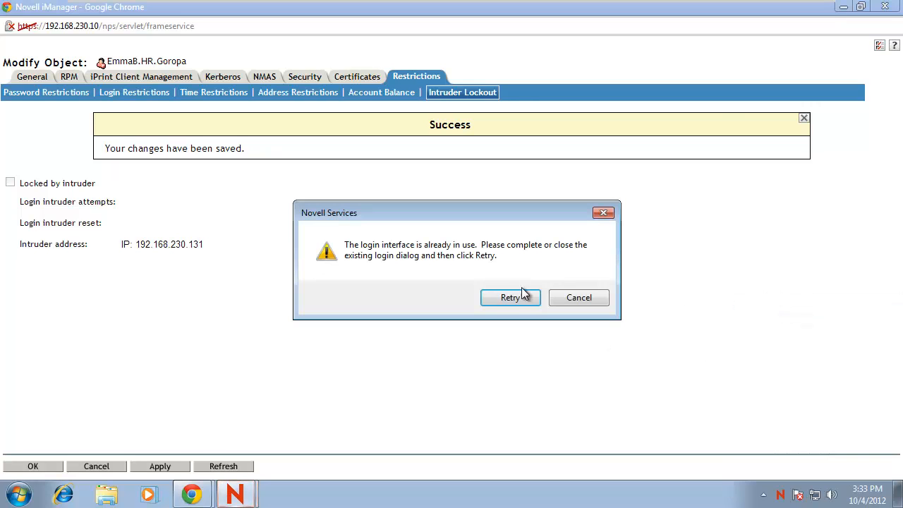
click(555, 297)
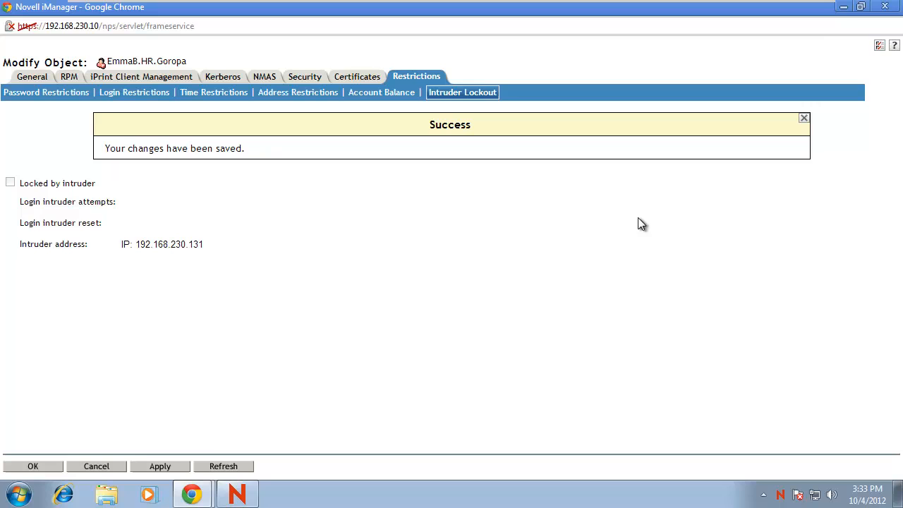
click(843, 6)
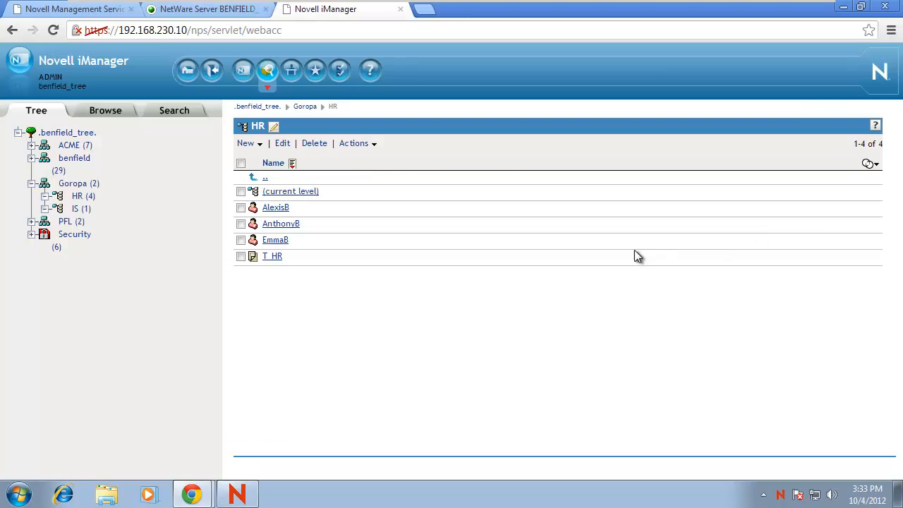
click(844, 7)
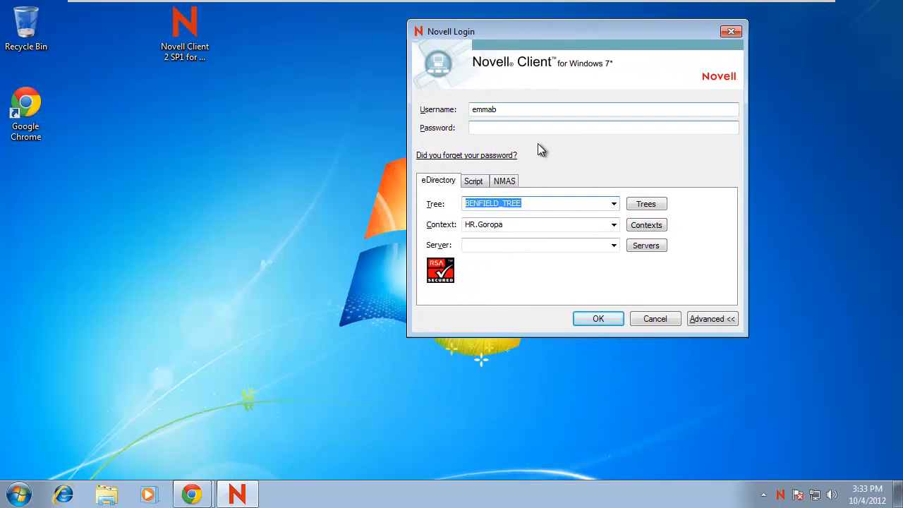
Log in with the HR user's password and decline changing the expired password.
click(531, 129)
text(••••••)
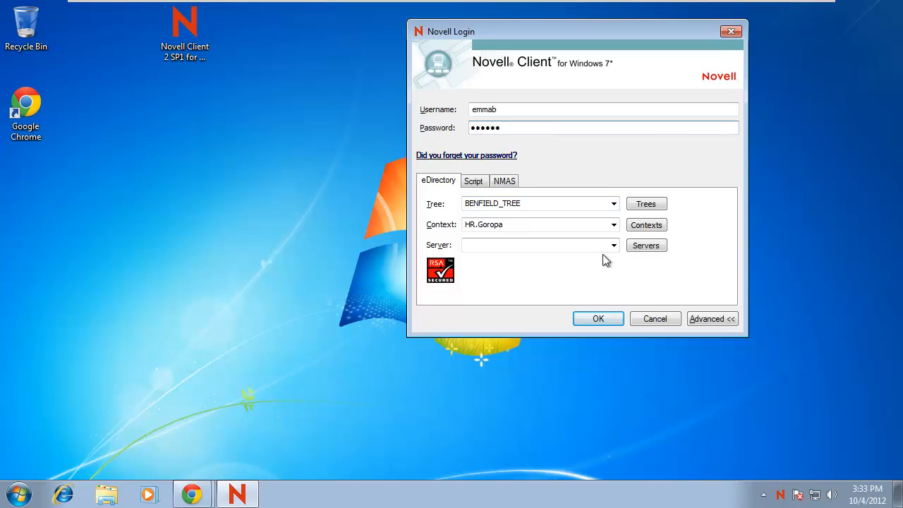
click(598, 317)
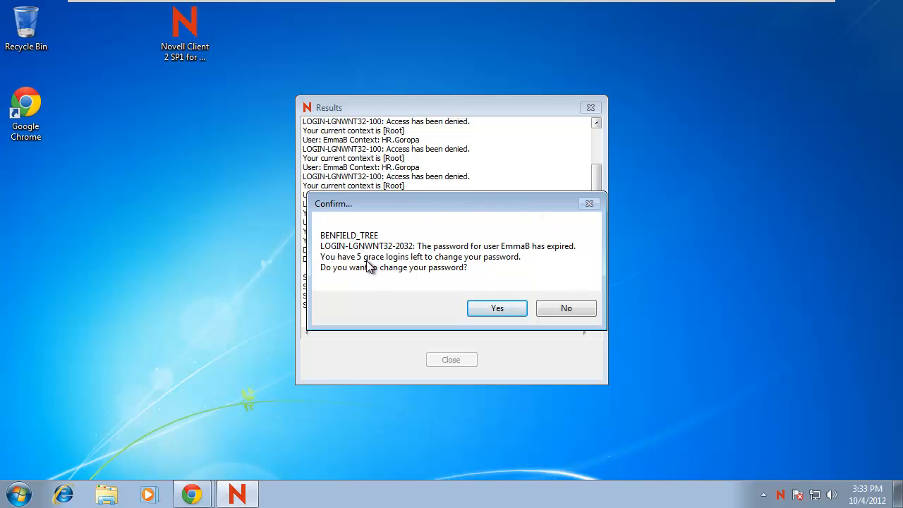
click(552, 311)
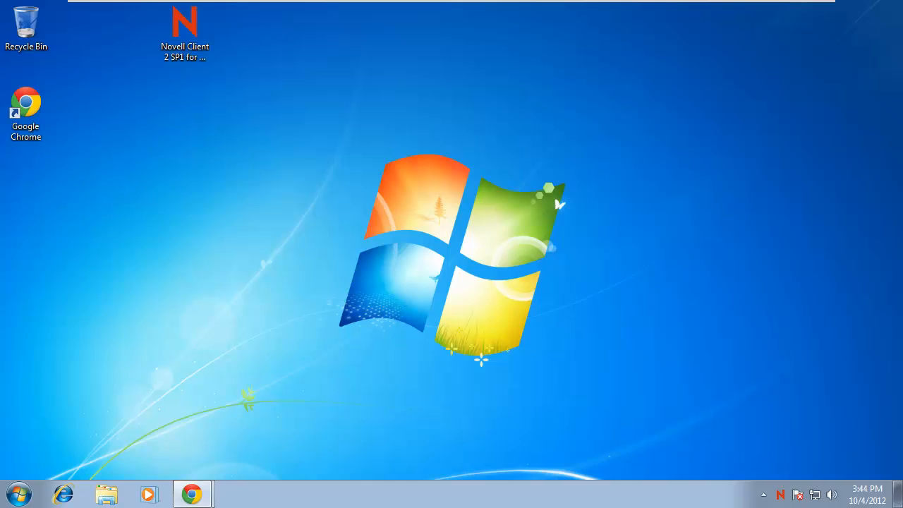
Show the hidden tray icons and open the clock's October 2012 calendar.
click(763, 495)
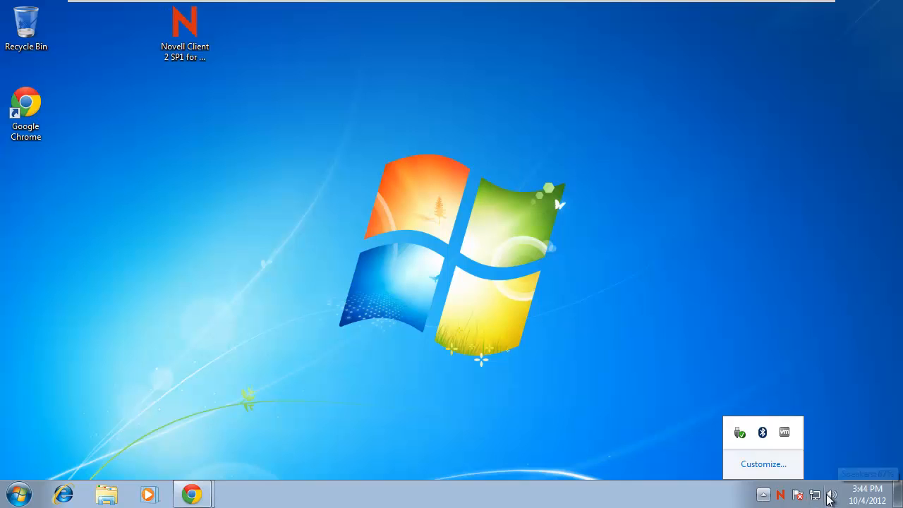
click(867, 496)
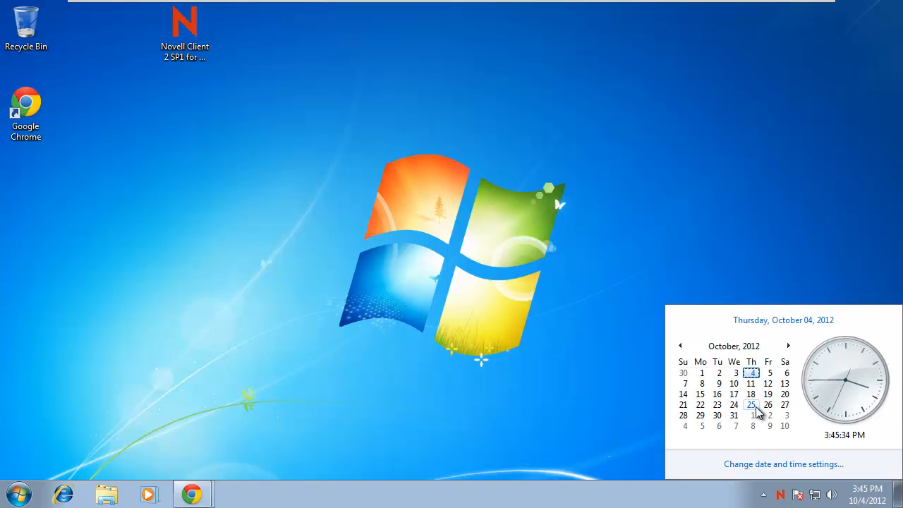
Page the calendar flyout forward to November 2012, stepping back to October once along the way.
click(787, 346)
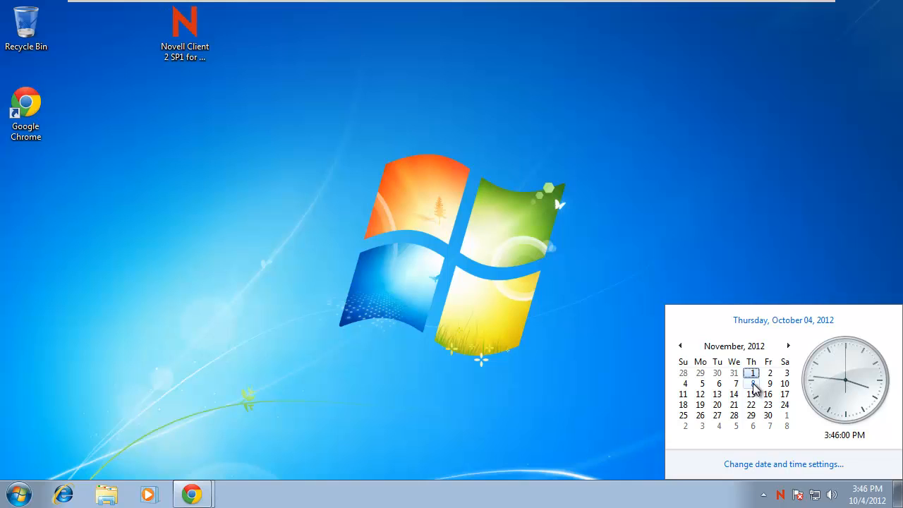
click(680, 345)
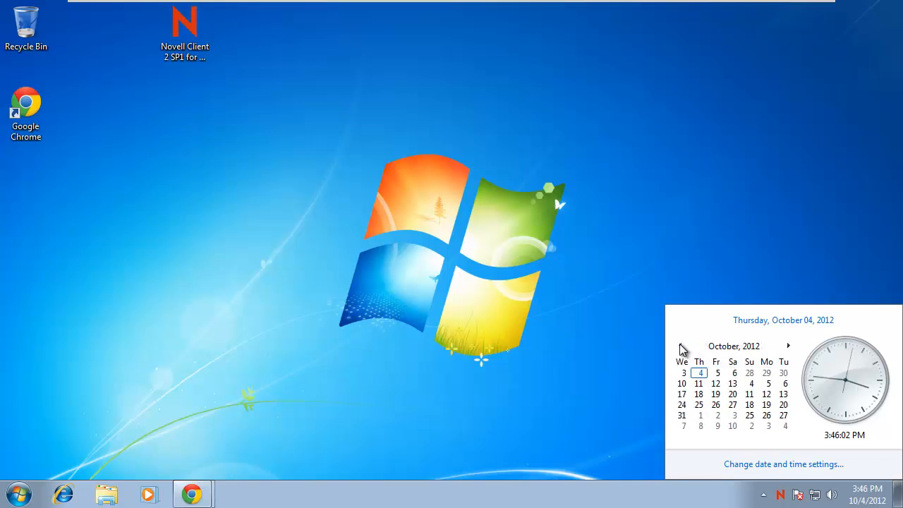
click(789, 347)
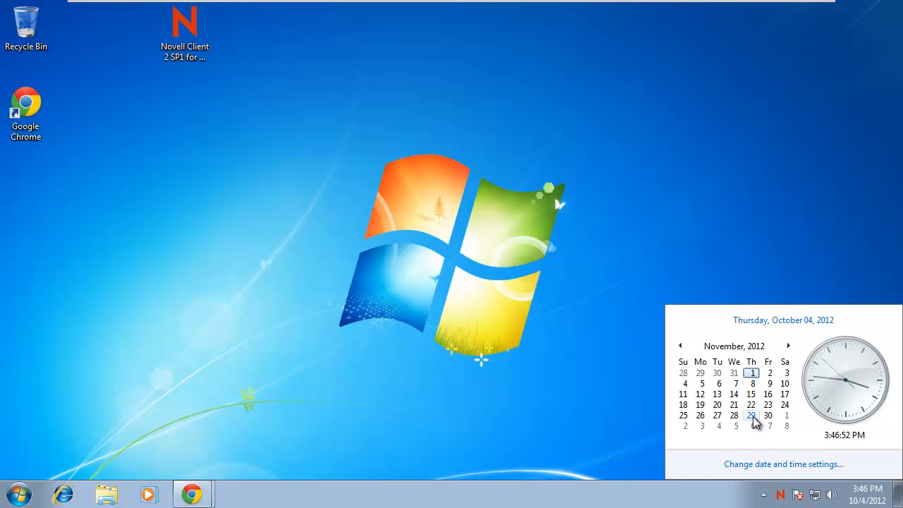
Advance the calendar flyout one more month, to December 2012.
click(752, 426)
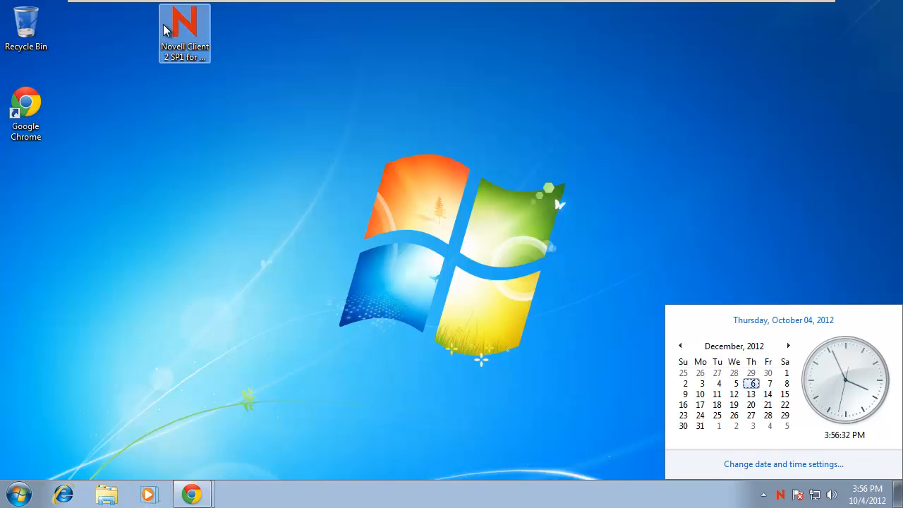
Put away the user modify window and bring the main iManager window to the front.
click(187, 497)
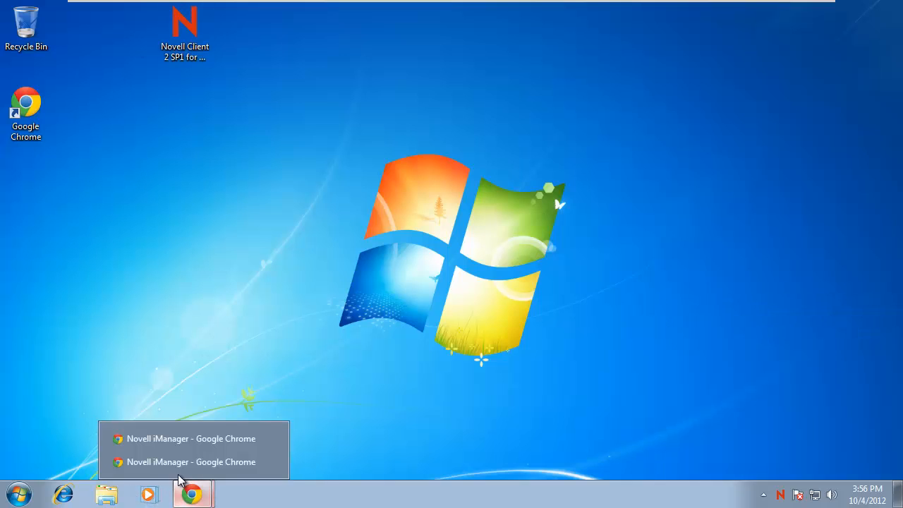
click(177, 464)
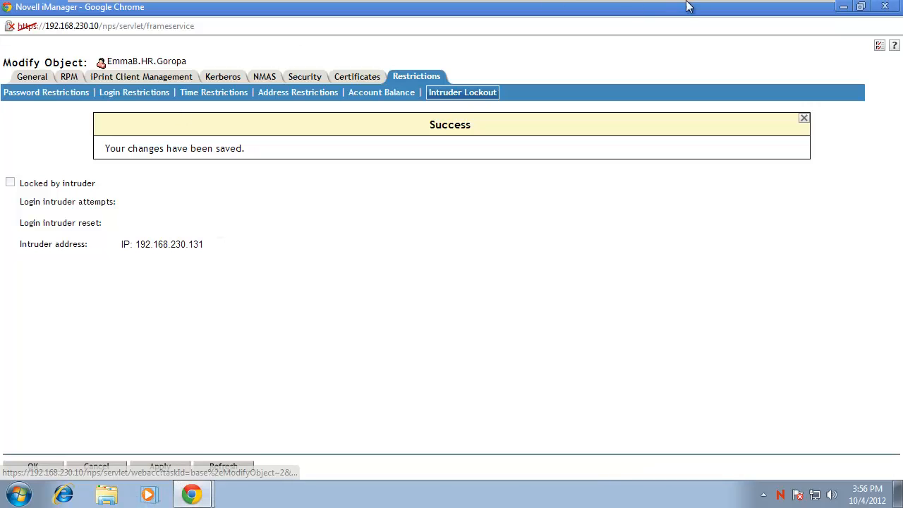
click(843, 7)
click(185, 494)
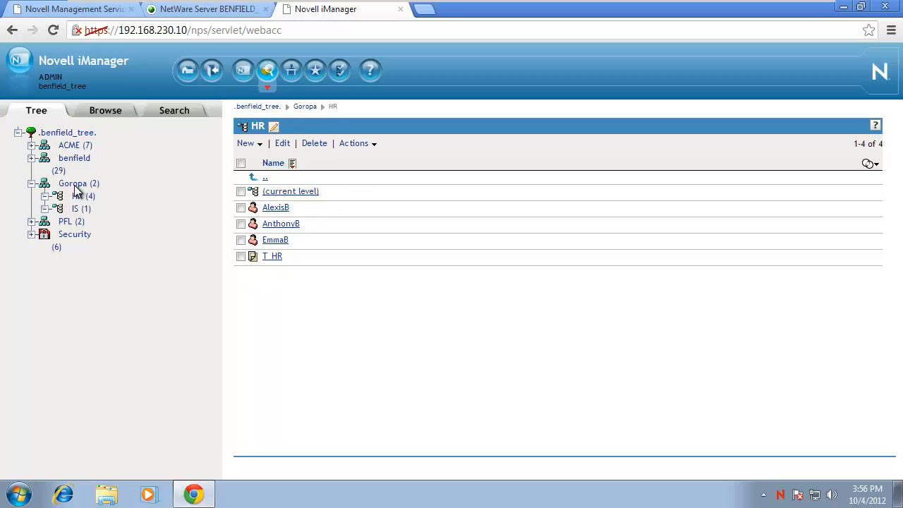
Expand Goropa in the tree, check IS, and list the HR container's contents.
click(76, 184)
click(79, 197)
click(76, 209)
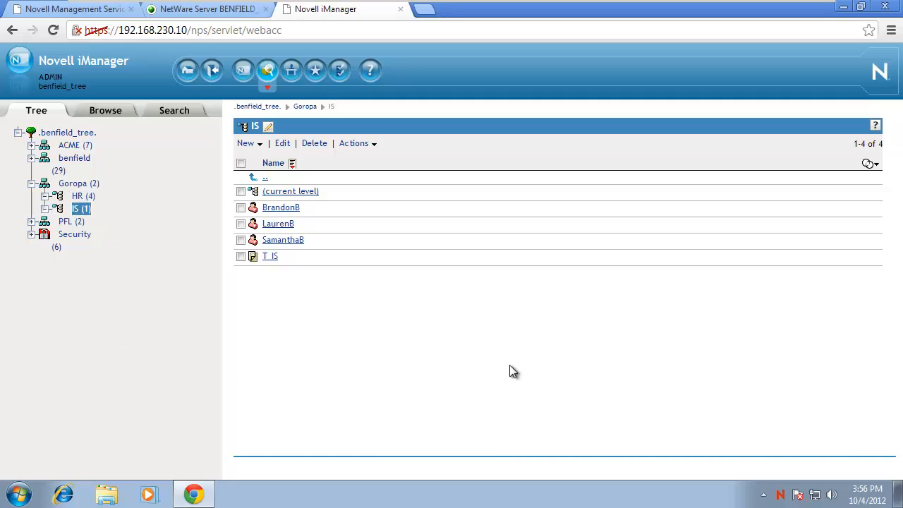
click(83, 199)
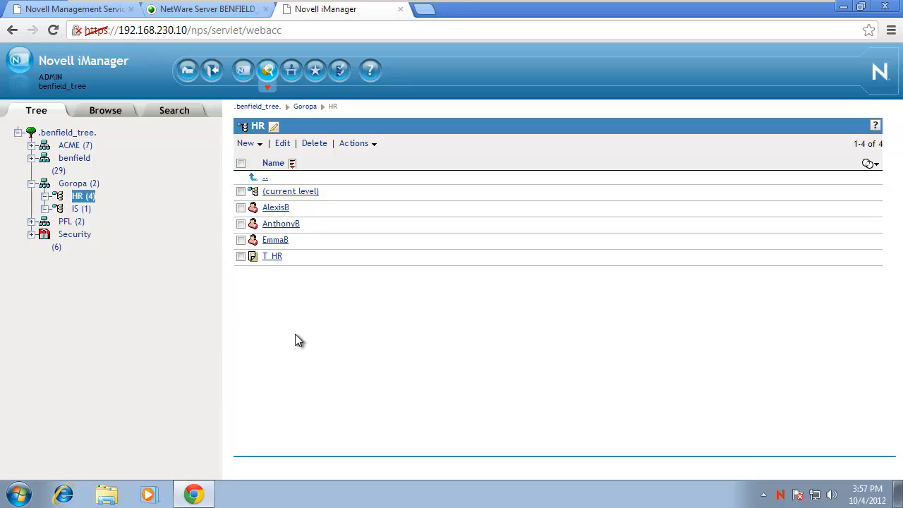
Create a new Organizational Role object in HR.Goropa named 'HR Manager'.
click(244, 146)
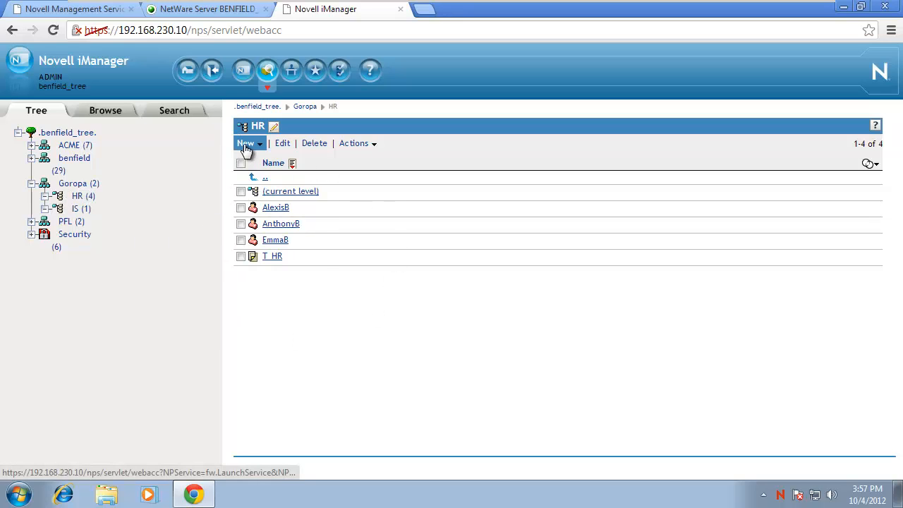
click(264, 204)
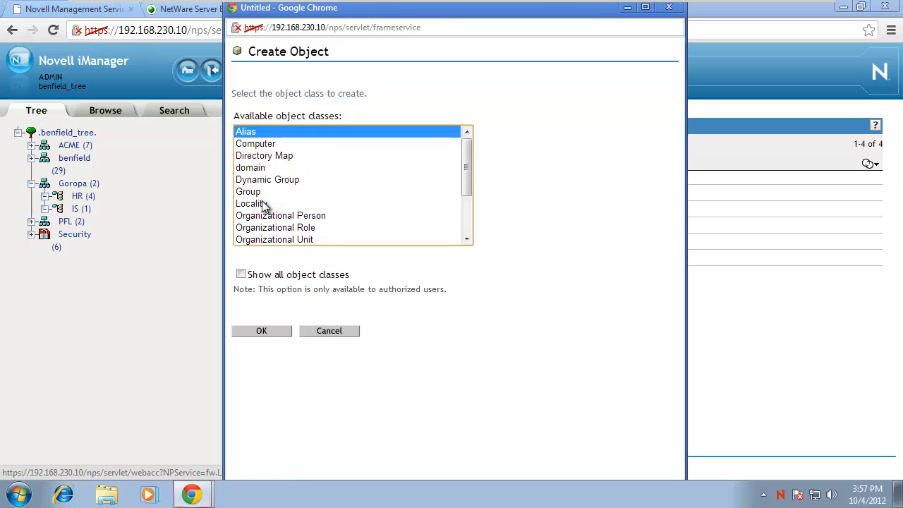
scroll(466, 173, down, 1)
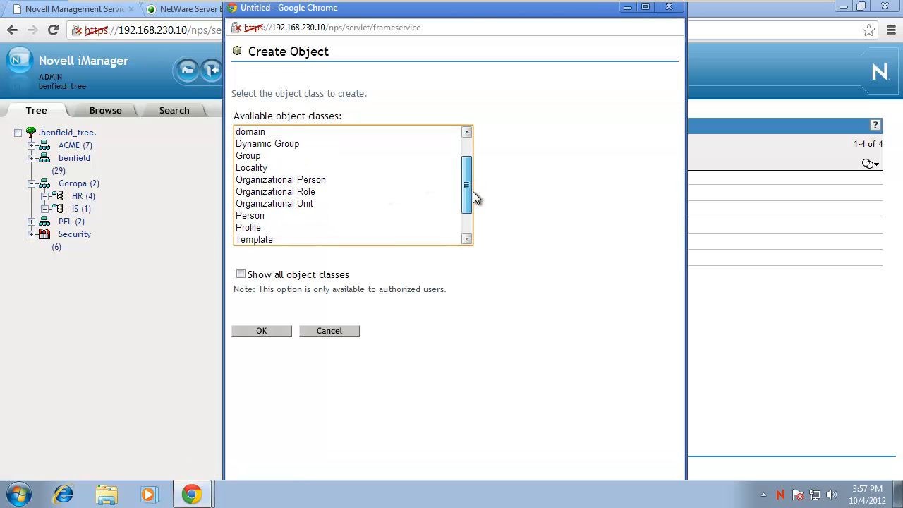
scroll(473, 198, down, 1)
click(242, 204)
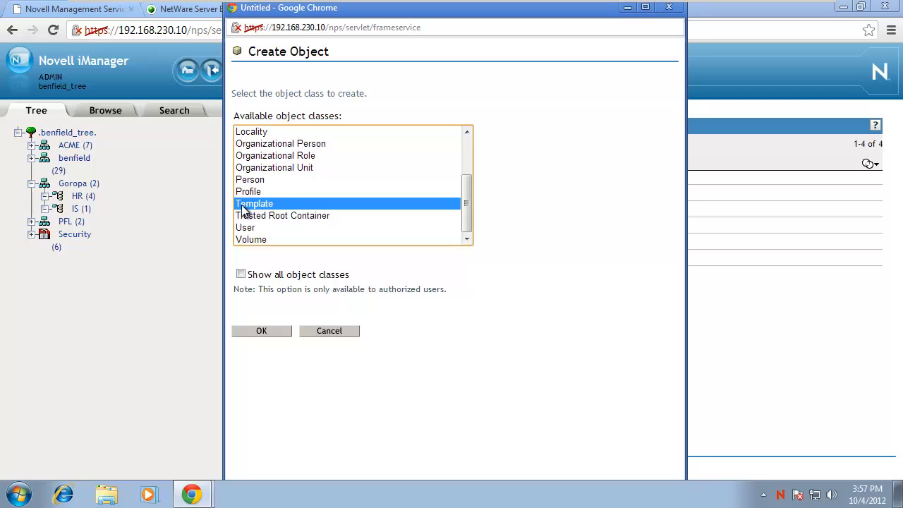
click(266, 158)
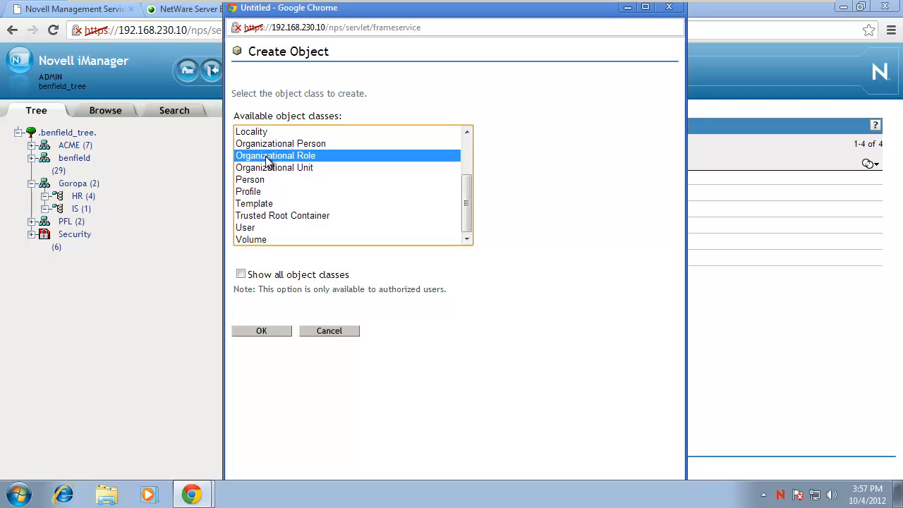
click(261, 332)
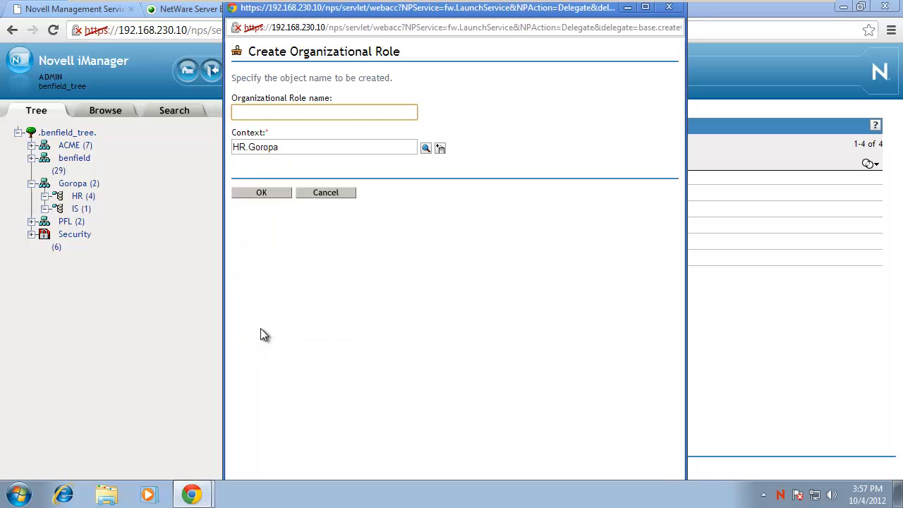
text(HR )
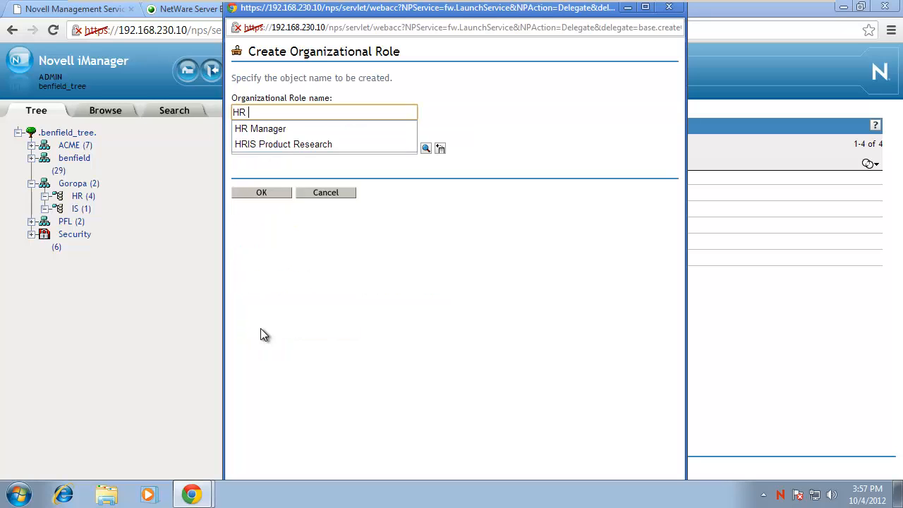
text(Manager)
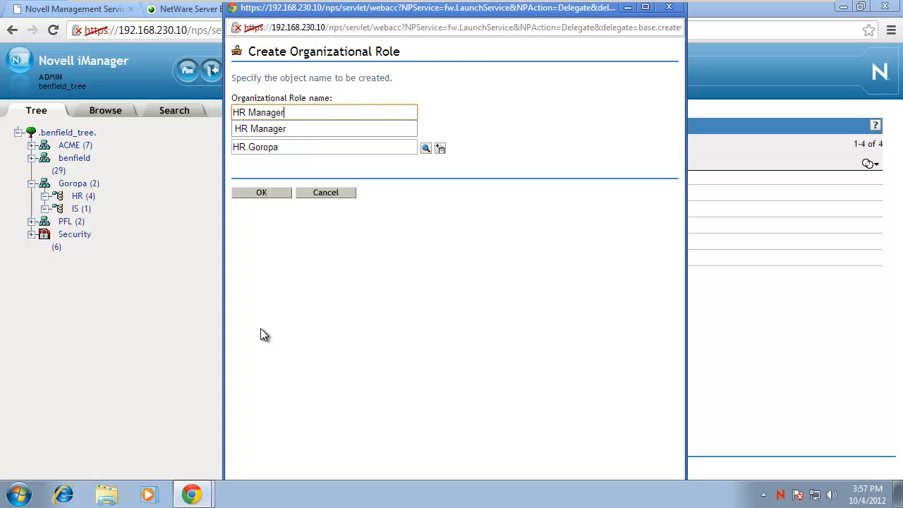
Submit the HR Manager role and dismiss the completion confirmation.
key(Return)
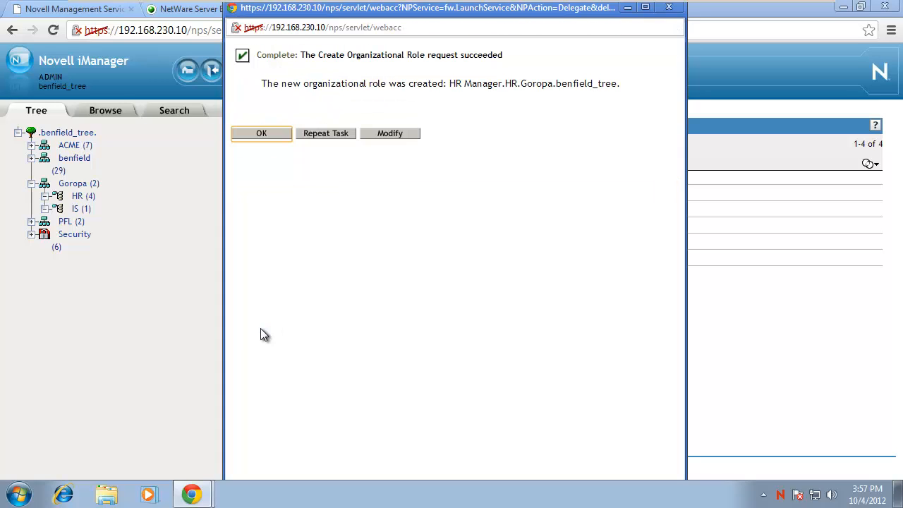
click(264, 134)
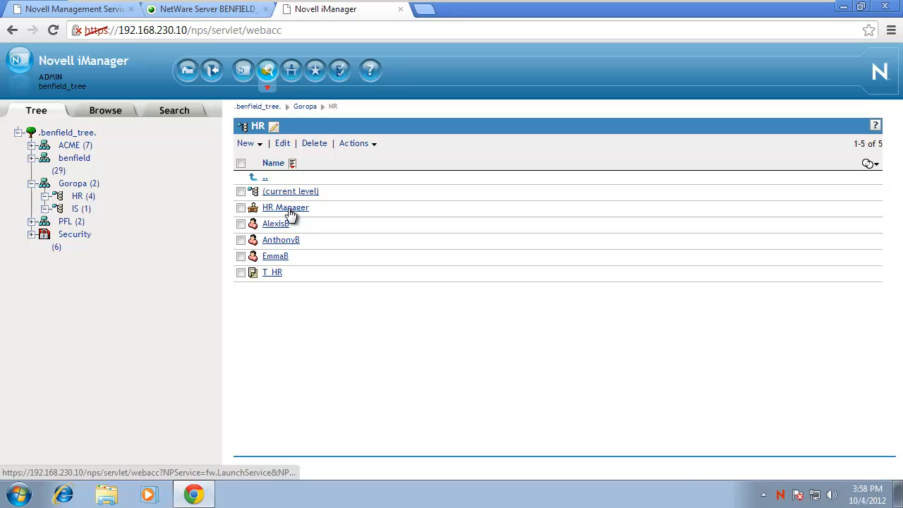
Open HR Manager's Role occupant tab and launch the Object Selector for occupants.
click(291, 210)
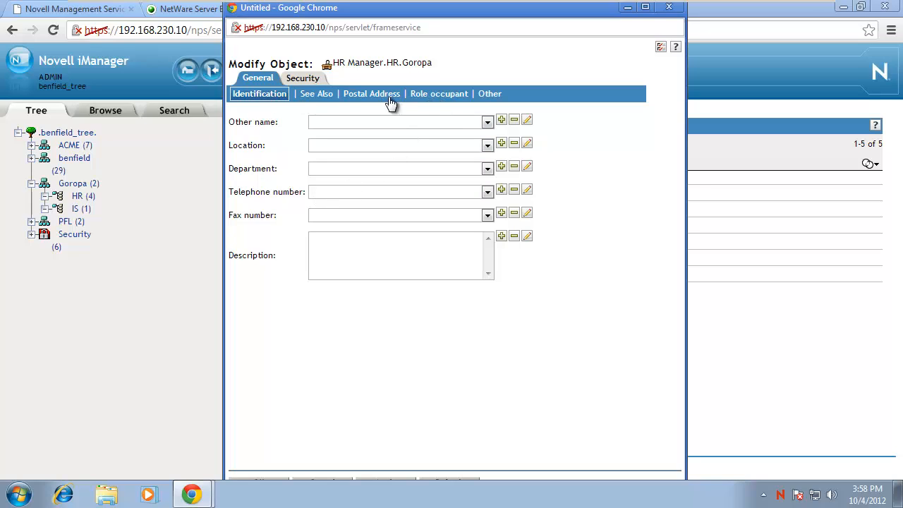
click(437, 95)
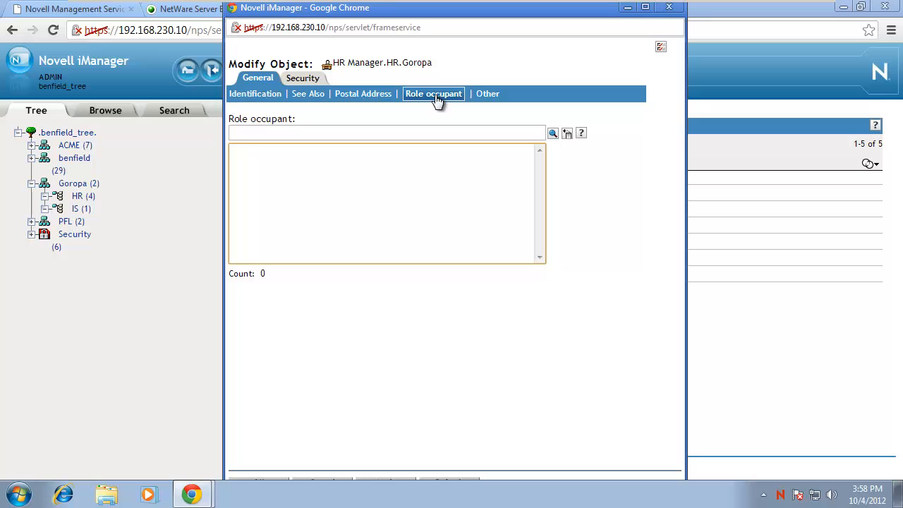
click(551, 135)
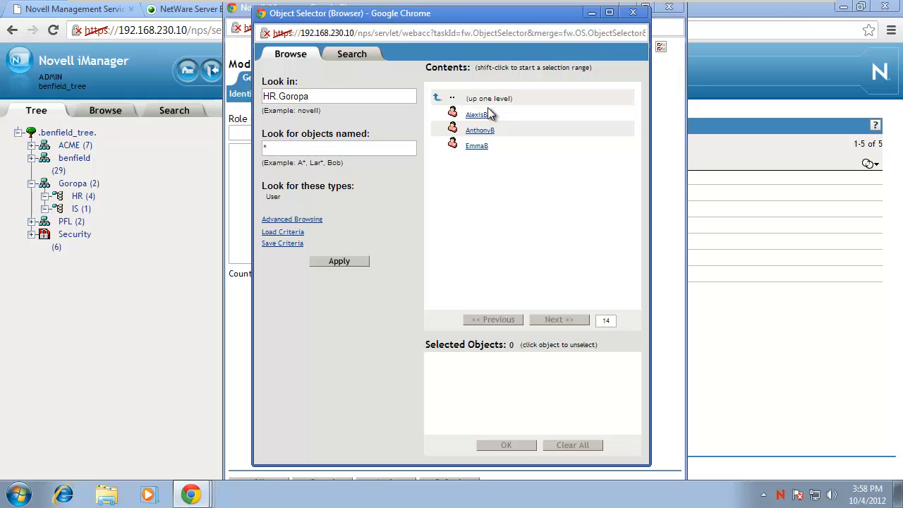
click(438, 103)
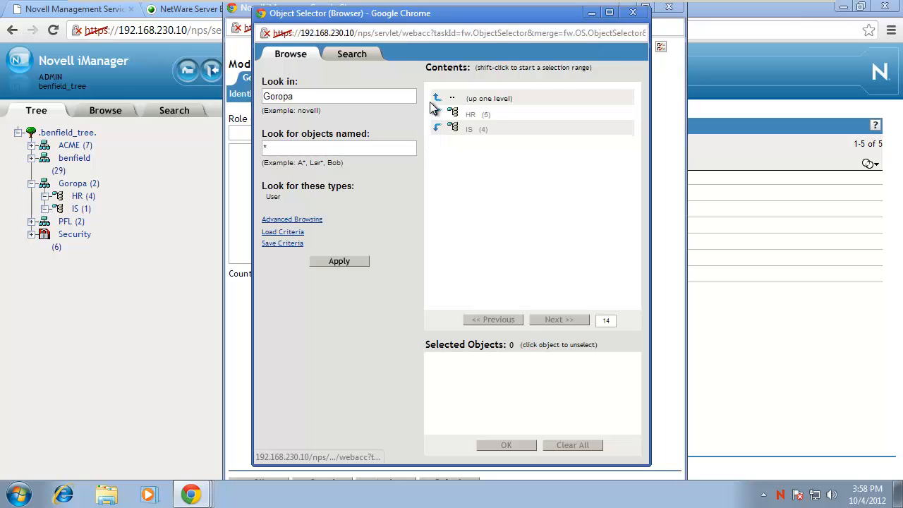
click(436, 114)
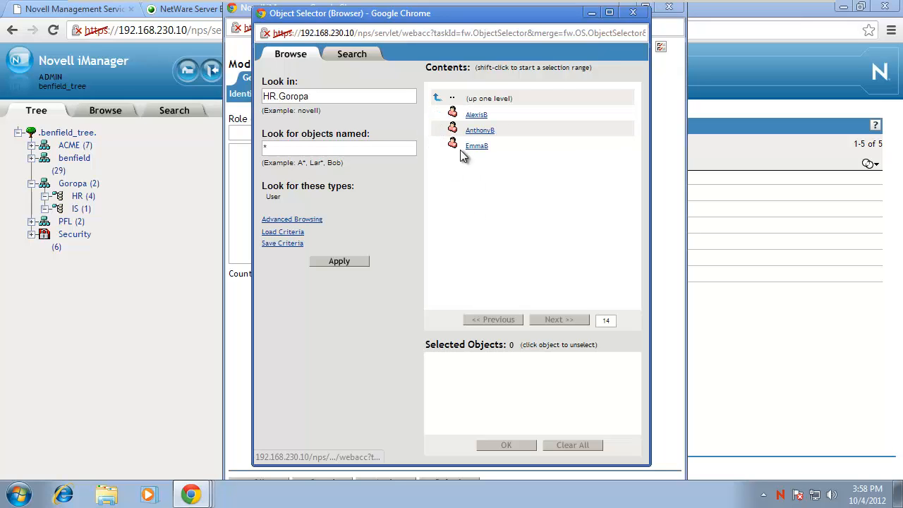
click(477, 115)
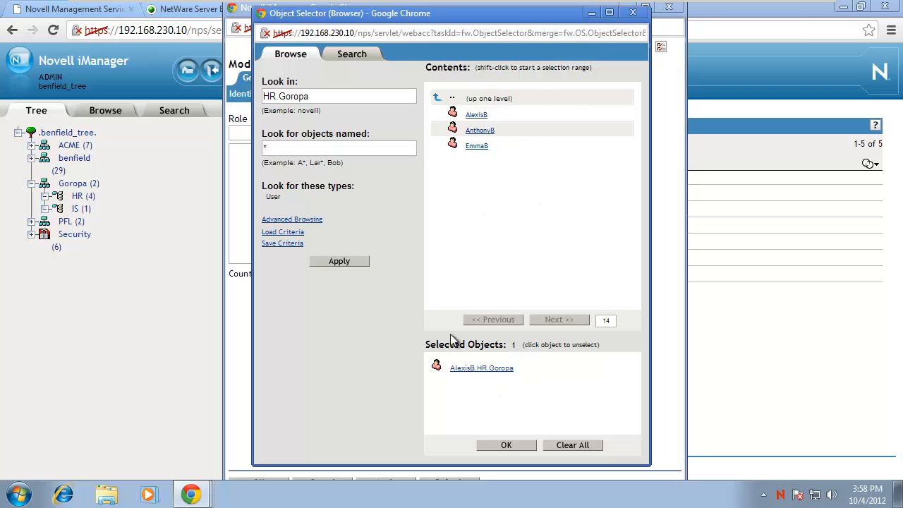
click(476, 148)
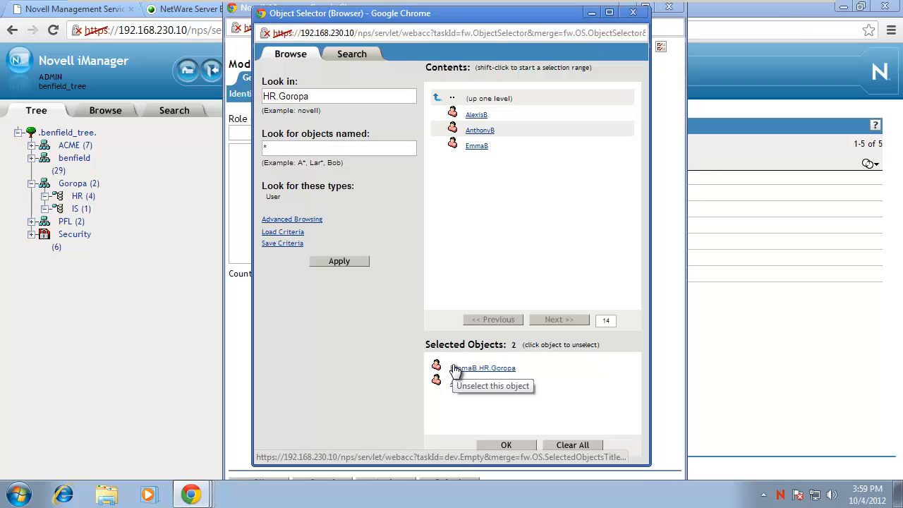
click(493, 371)
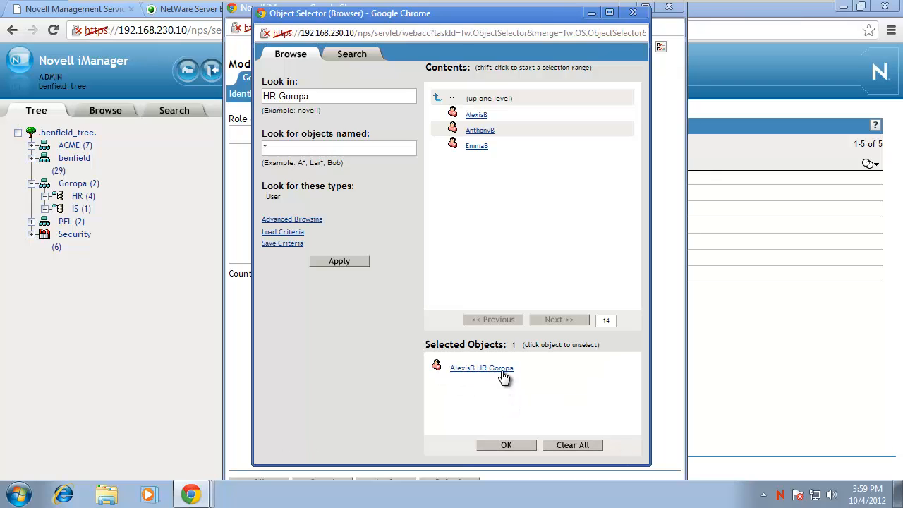
click(500, 374)
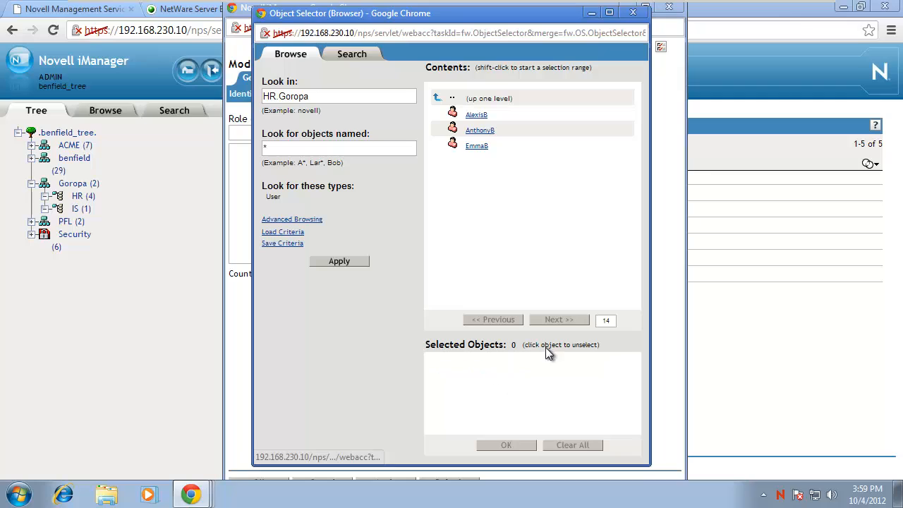
click(484, 117)
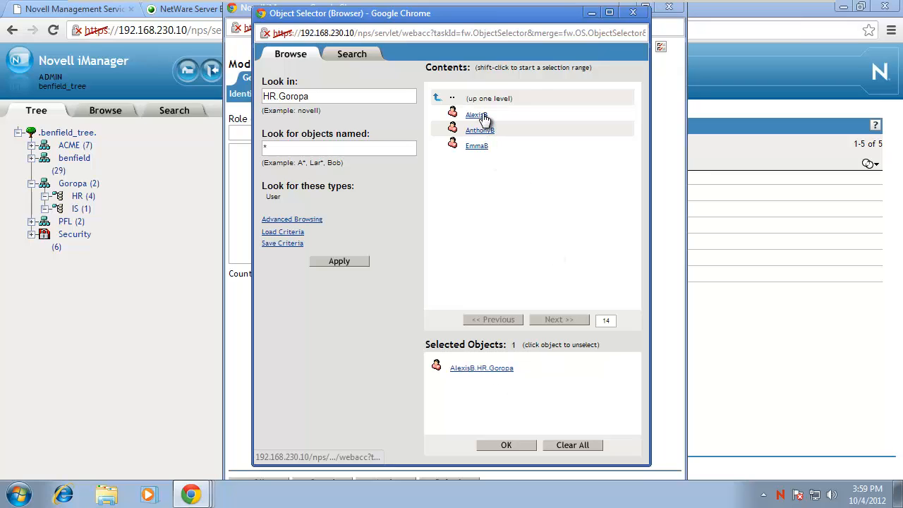
click(479, 371)
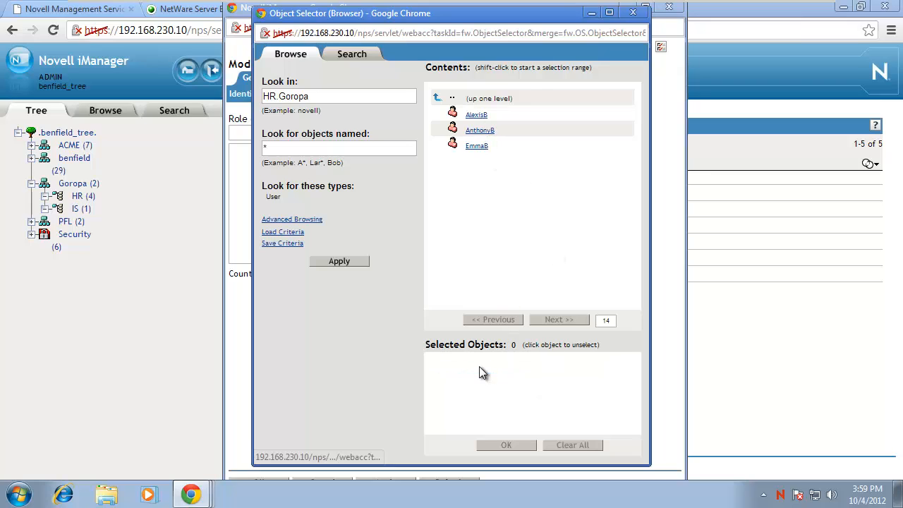
click(476, 115)
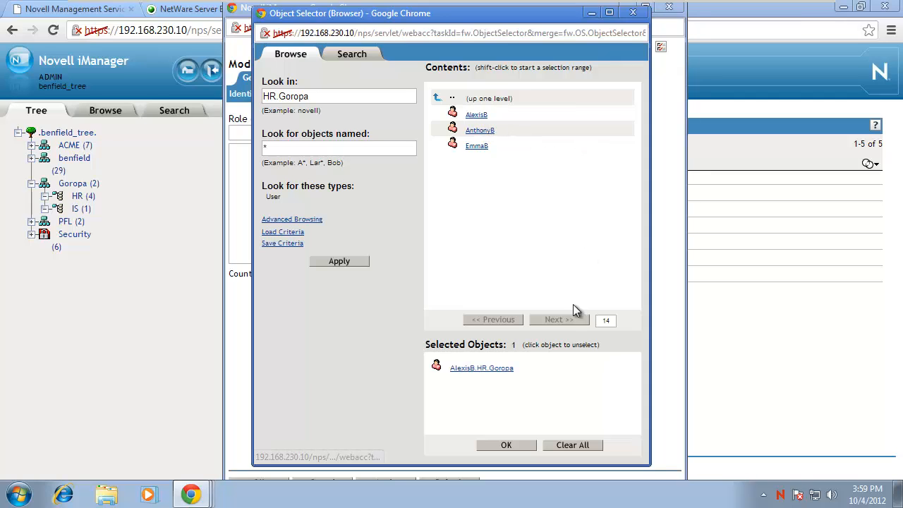
click(508, 444)
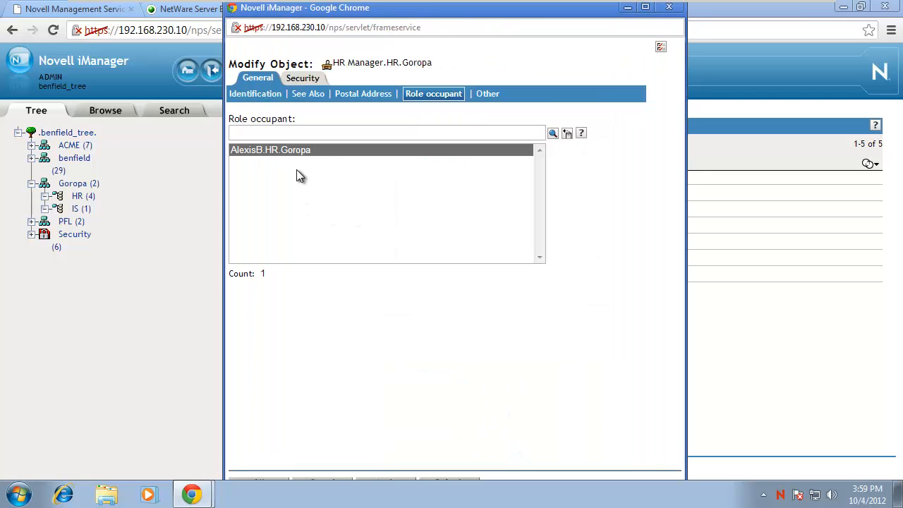
Save the HR Manager role with OK, returning to the HR container listing.
click(276, 486)
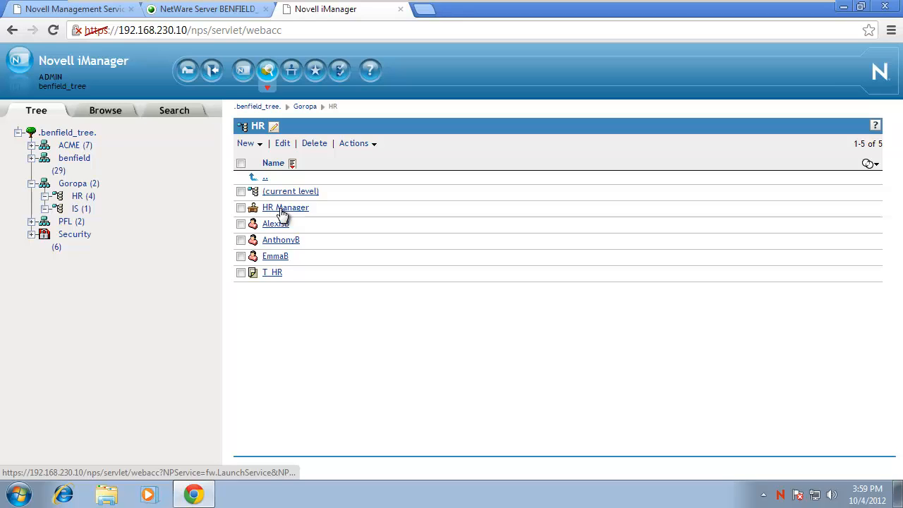
click(282, 209)
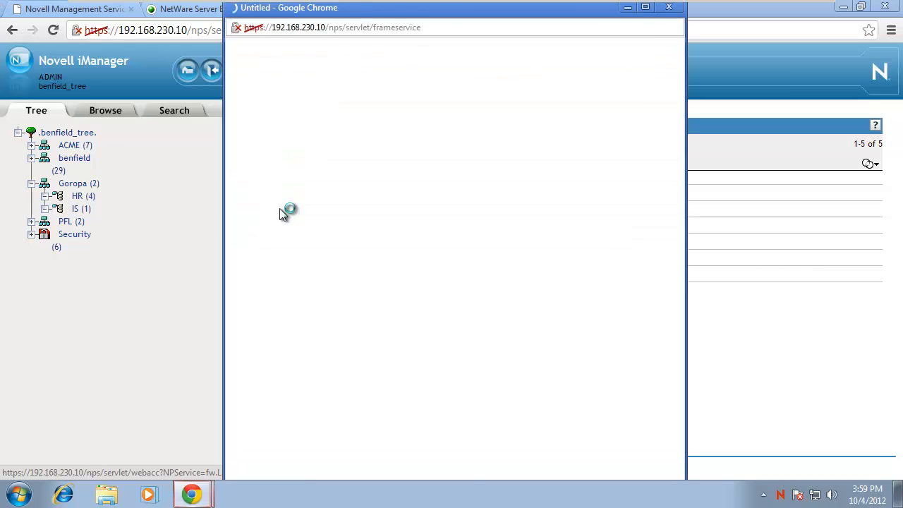
click(447, 99)
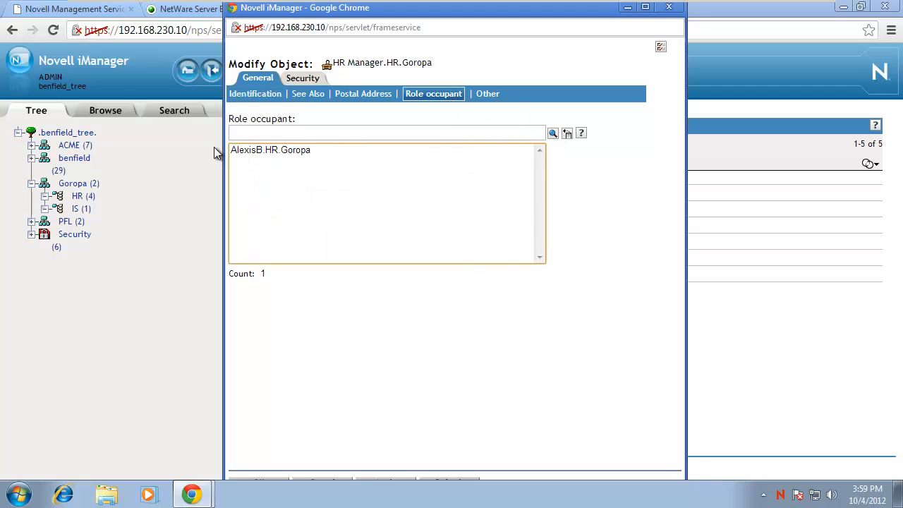
click(552, 134)
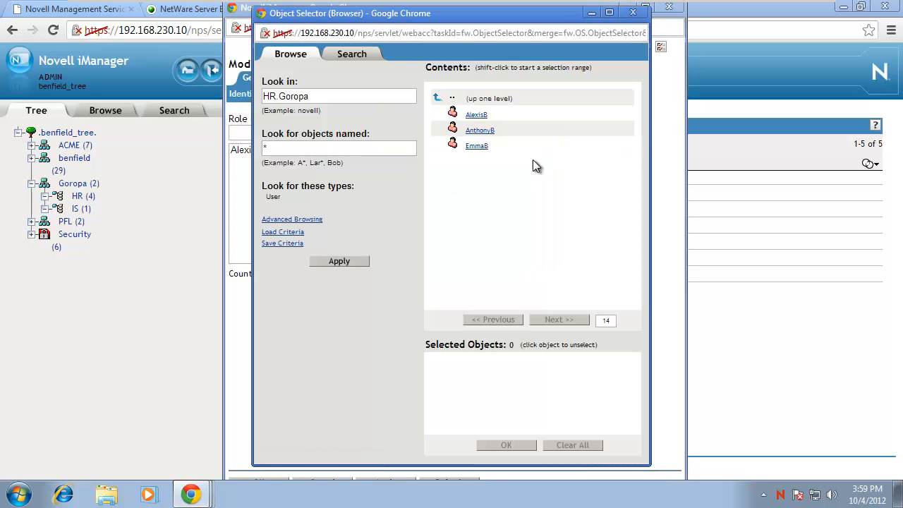
click(475, 132)
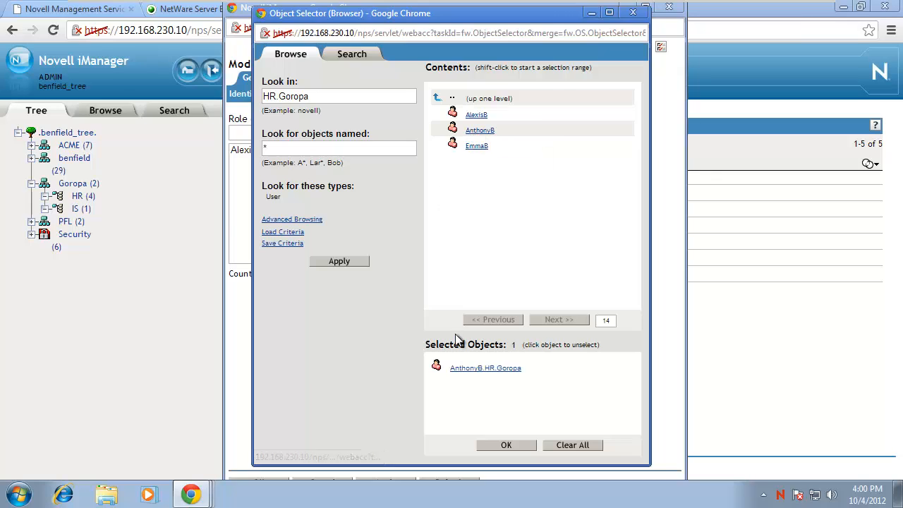
click(506, 445)
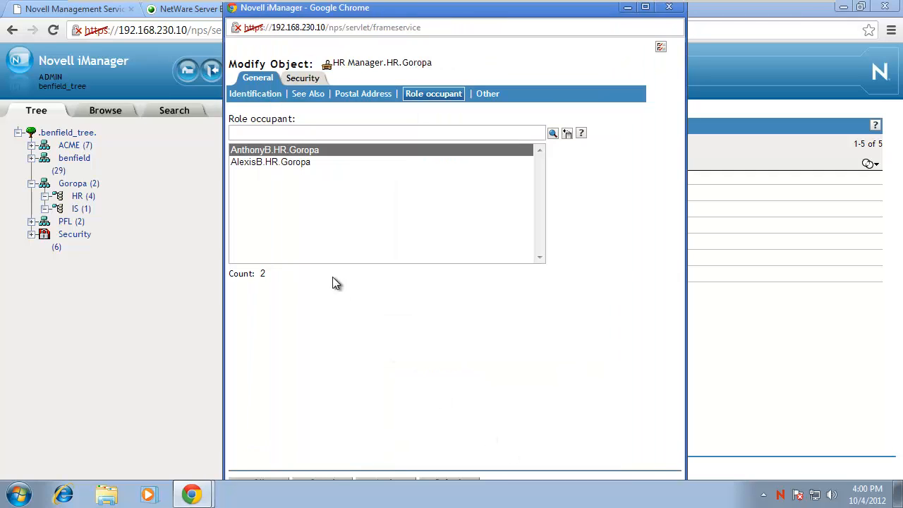
click(269, 480)
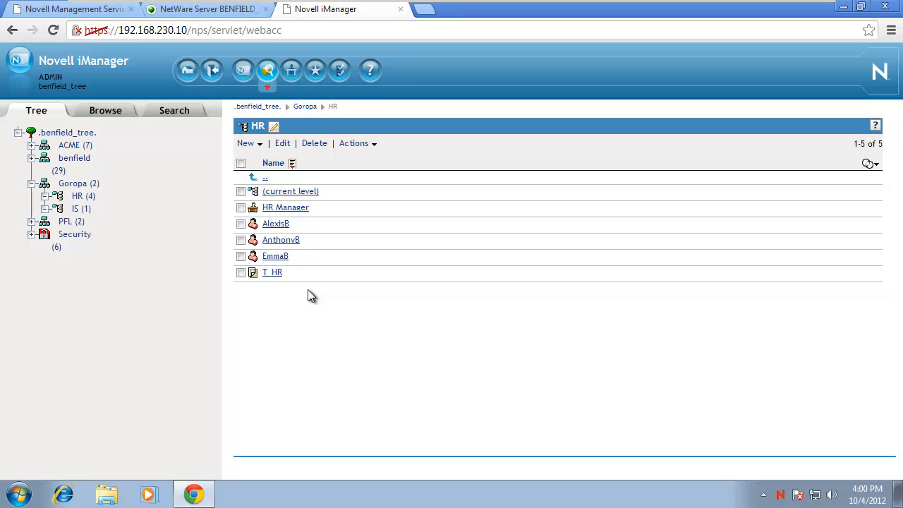
click(285, 207)
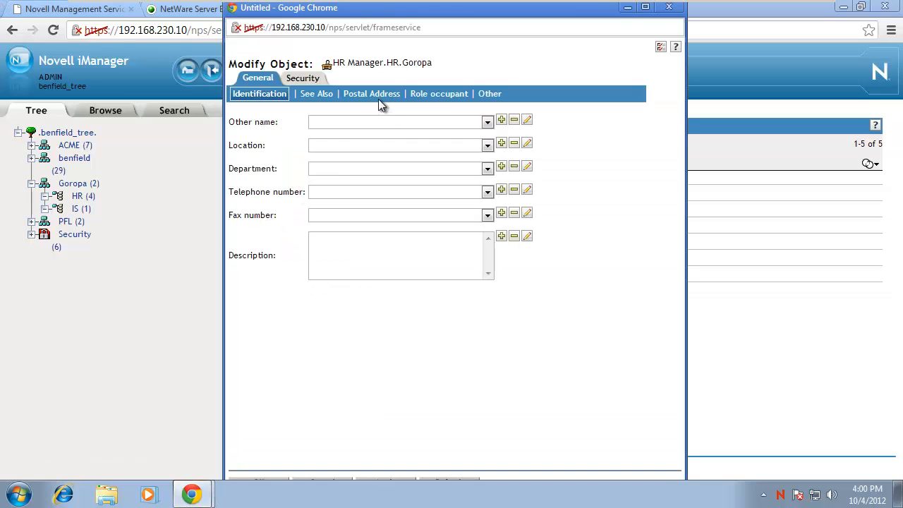
click(428, 95)
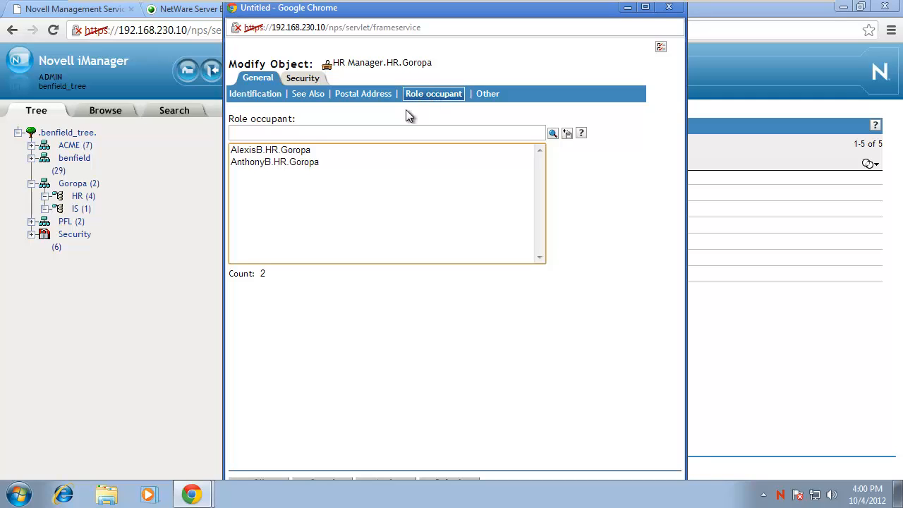
click(289, 162)
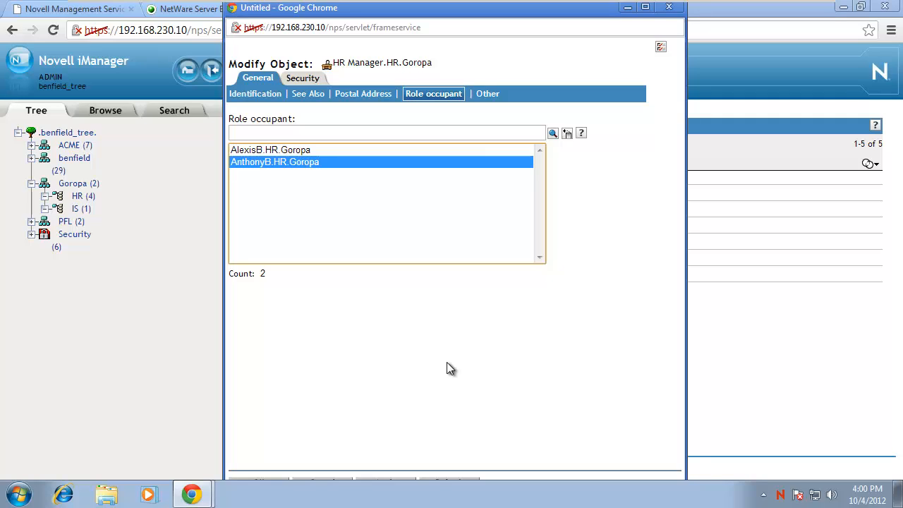
key(Delete)
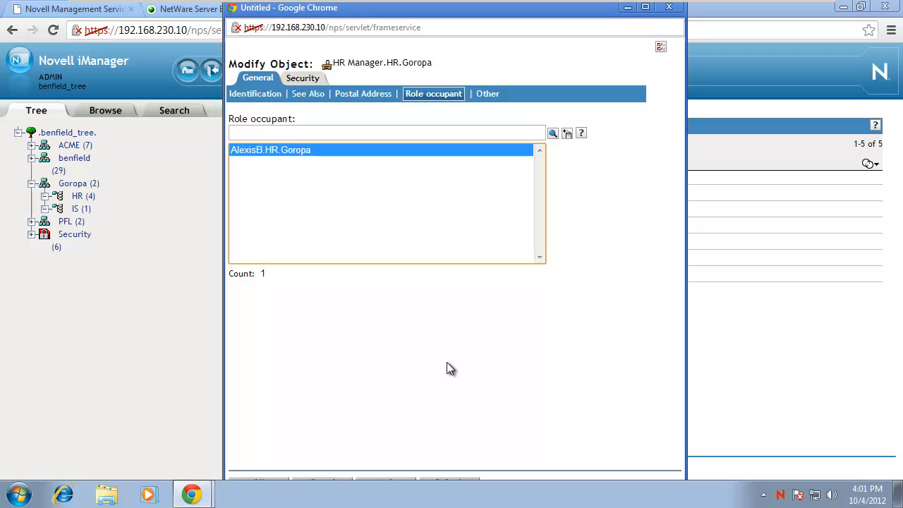
click(283, 480)
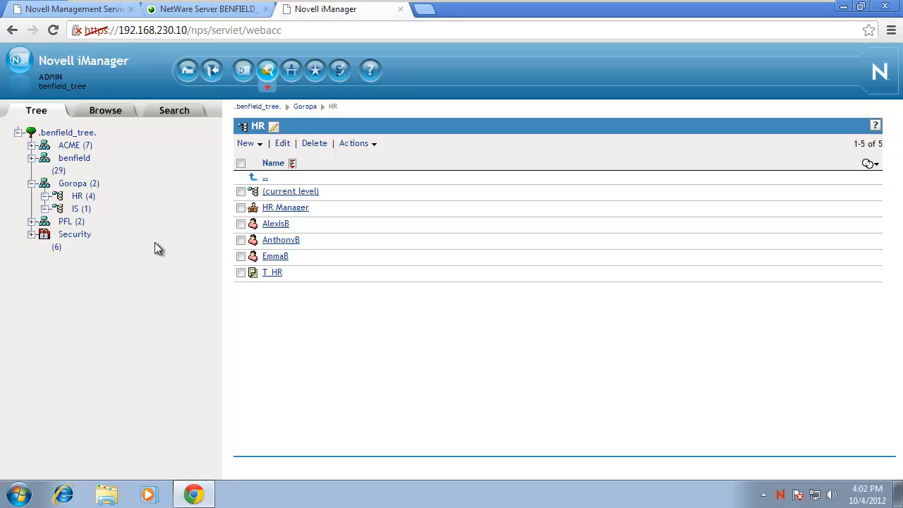
Create a group named 'Groups' in the Goropa container.
click(83, 184)
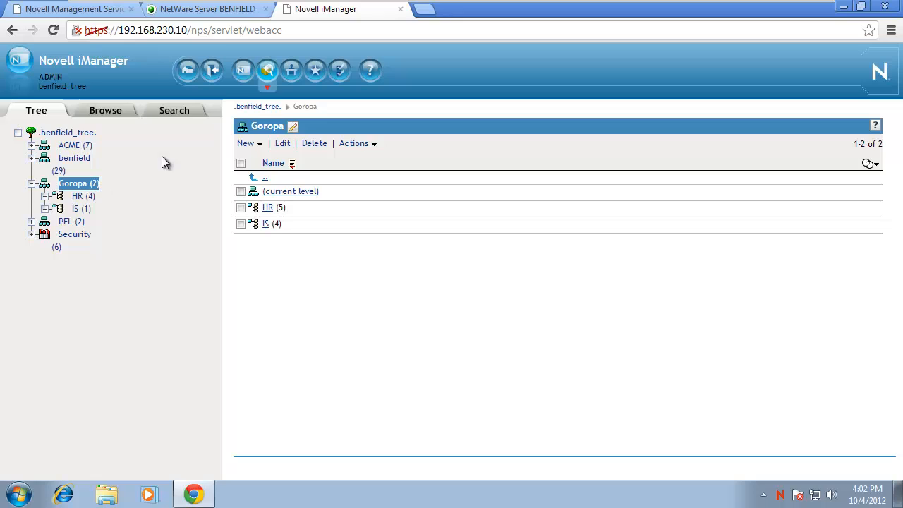
click(246, 145)
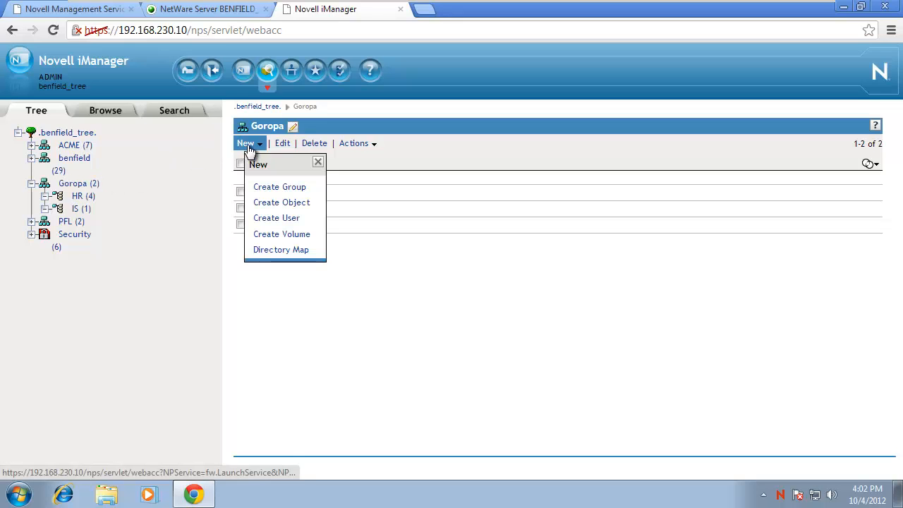
click(262, 189)
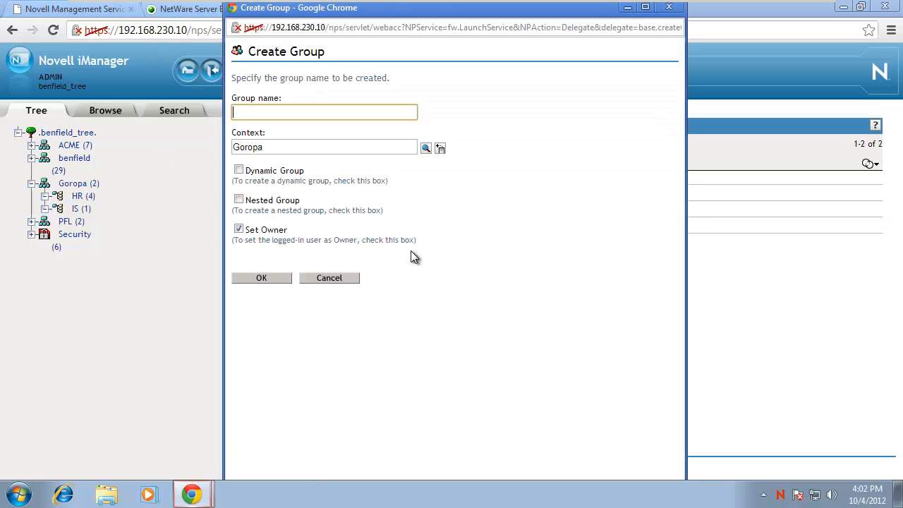
text(Groups)
key(Return)
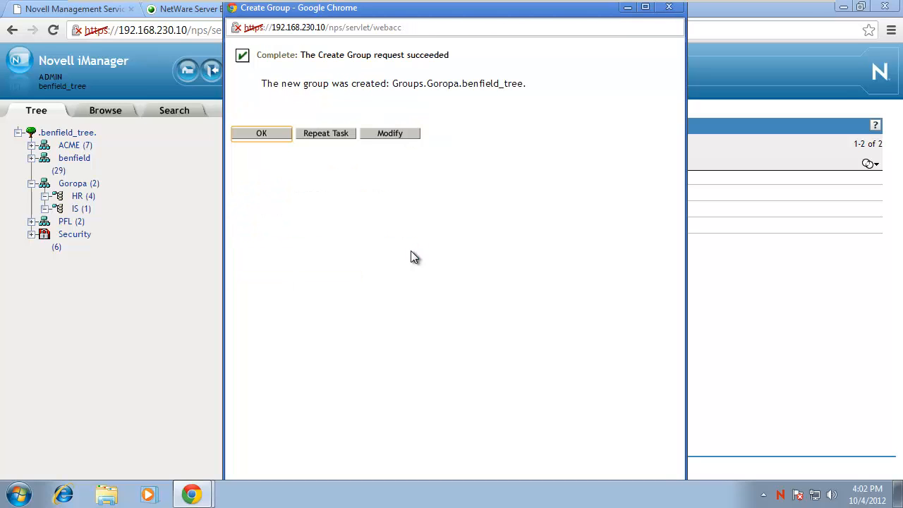
click(259, 133)
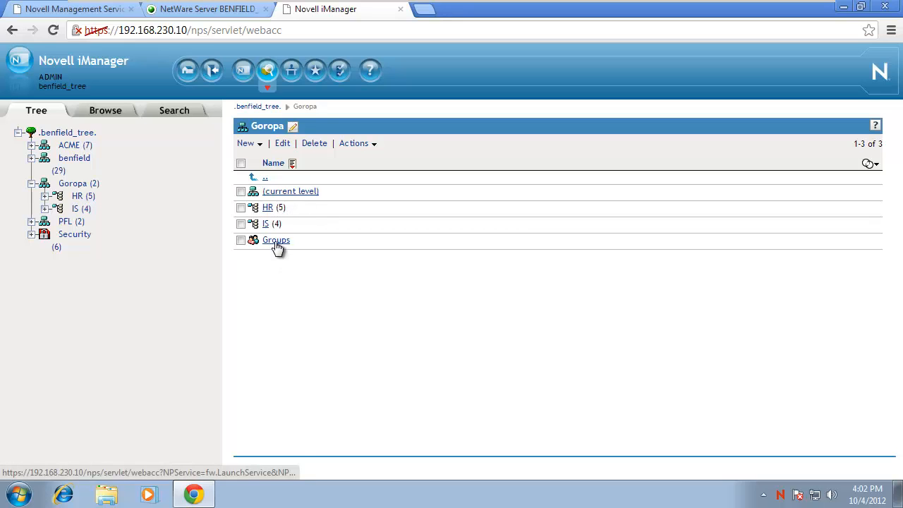
Delete the 'Groups' group from Goropa, leaving only HR and IS.
click(240, 240)
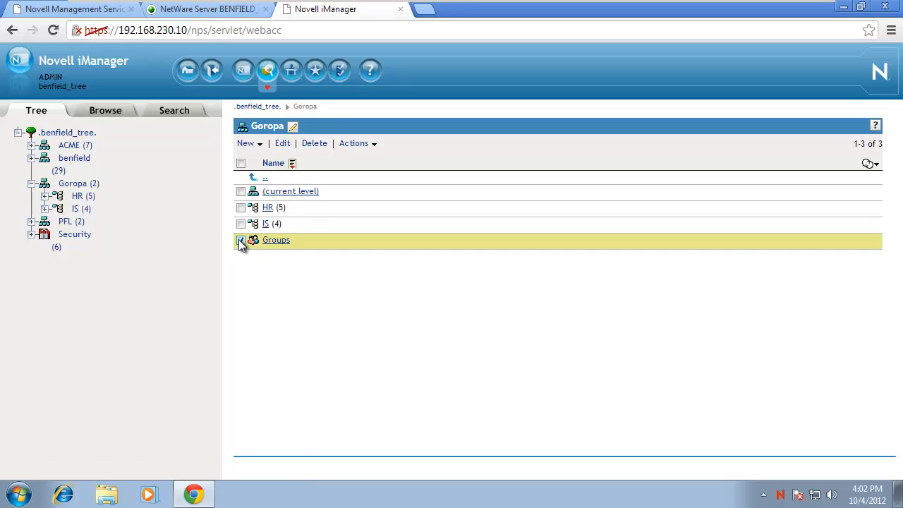
click(314, 143)
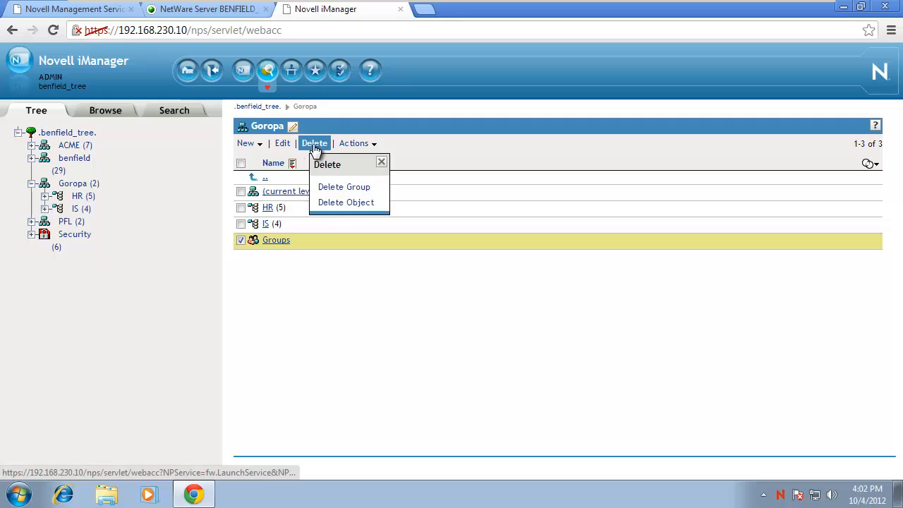
click(333, 185)
click(274, 150)
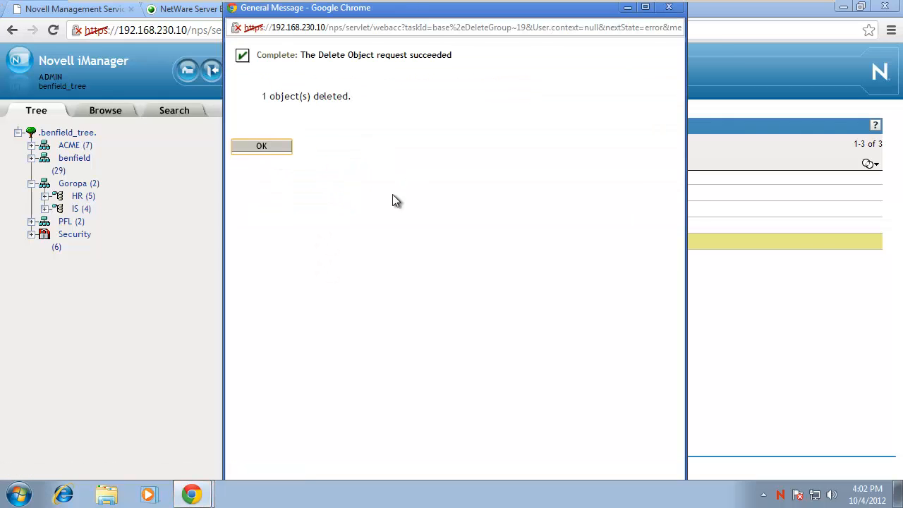
click(279, 151)
click(247, 146)
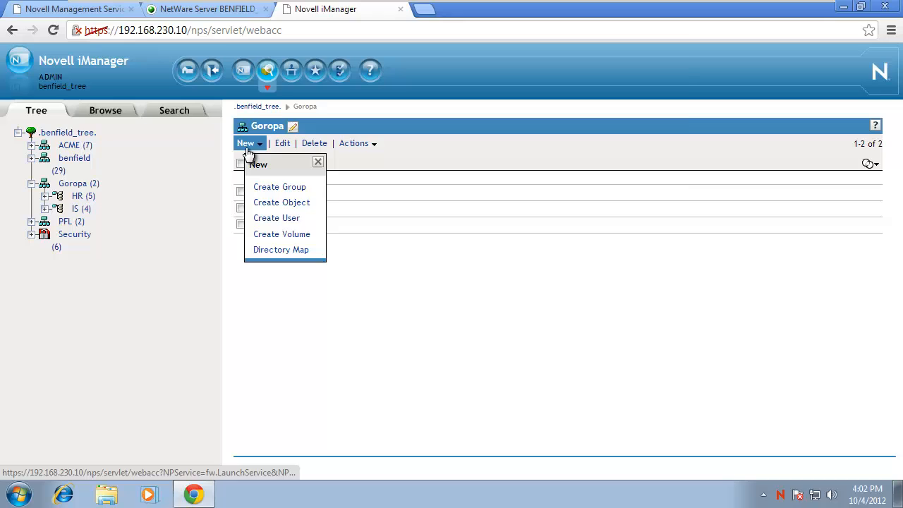
Create an Organizational Unit named 'Groups' under Goropa and open it.
click(255, 202)
click(282, 239)
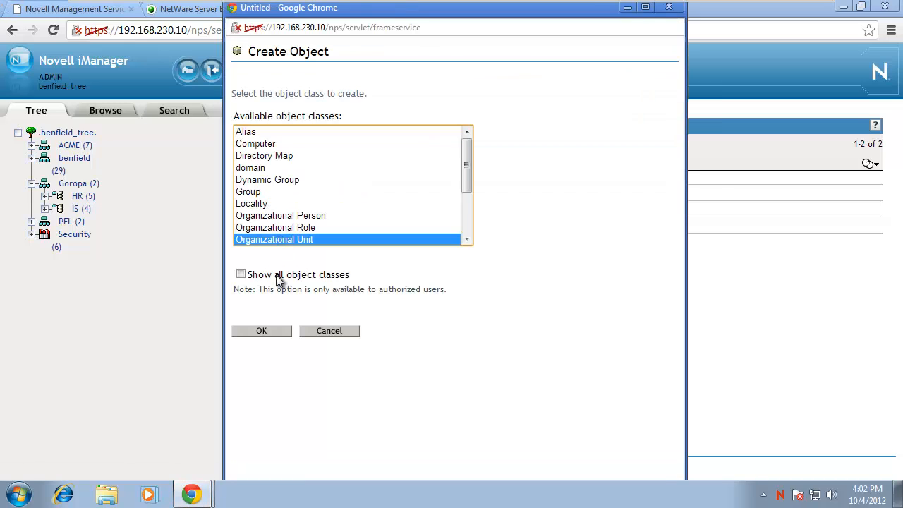
click(268, 332)
text(Groups)
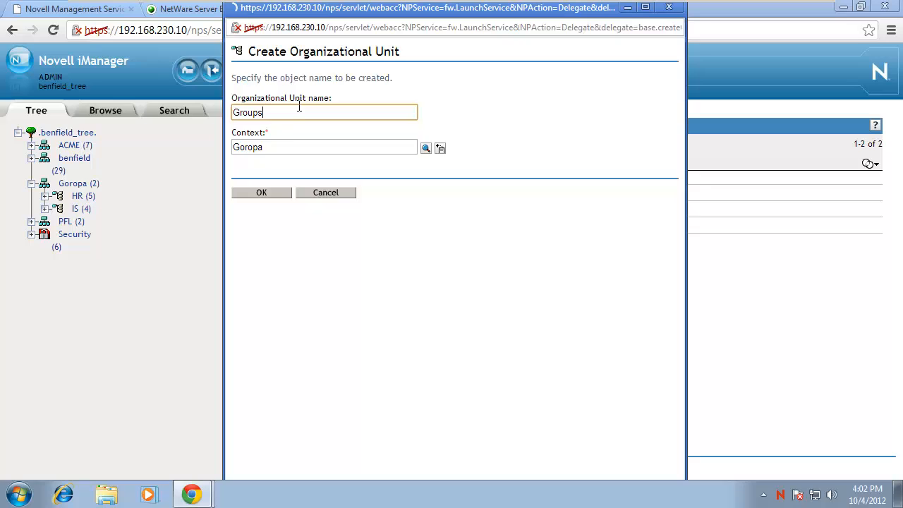
key(Return)
click(277, 134)
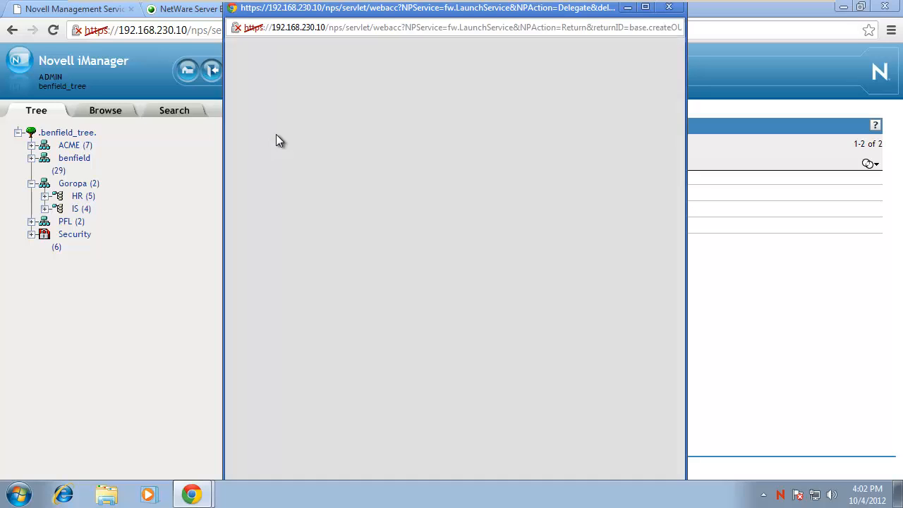
click(273, 208)
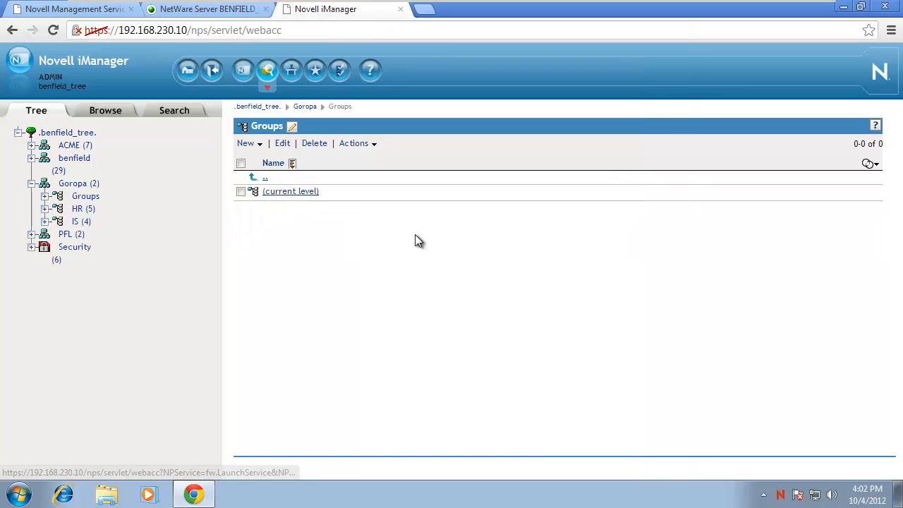
Create a group named 'Quality' inside the Groups container.
click(247, 143)
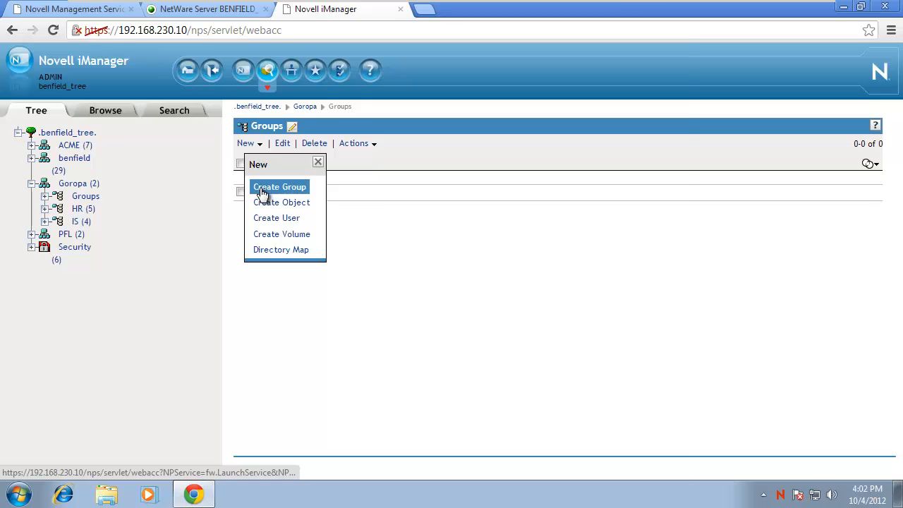
click(262, 185)
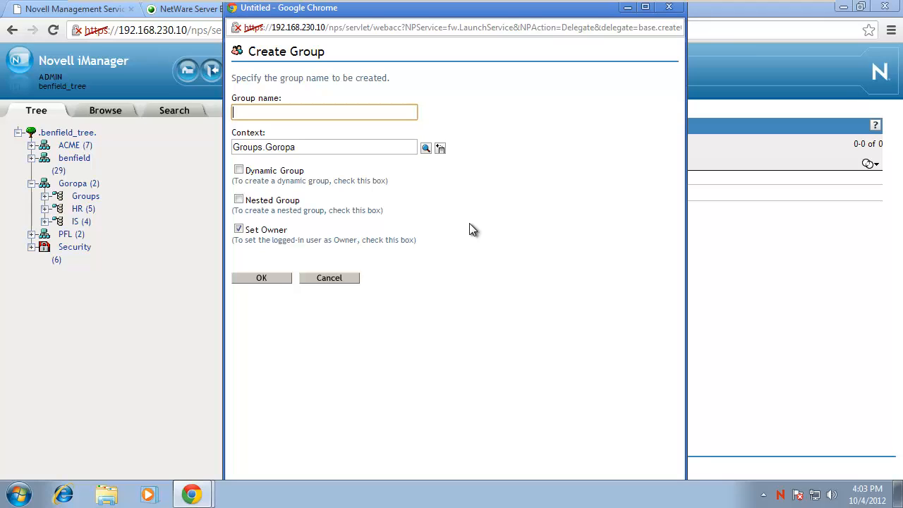
text(Quail)
key(BackSpace)
key(BackSpace)
key(BackSpace)
text(ality)
key(Return)
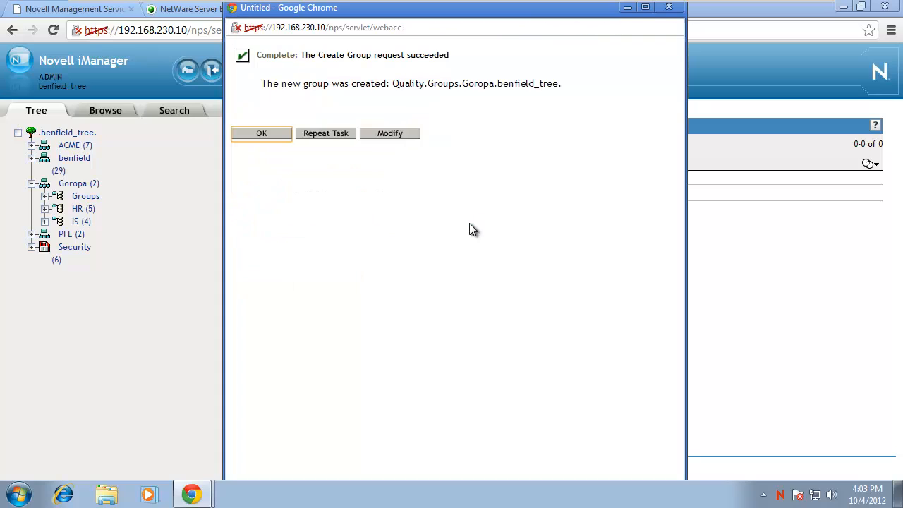
click(262, 133)
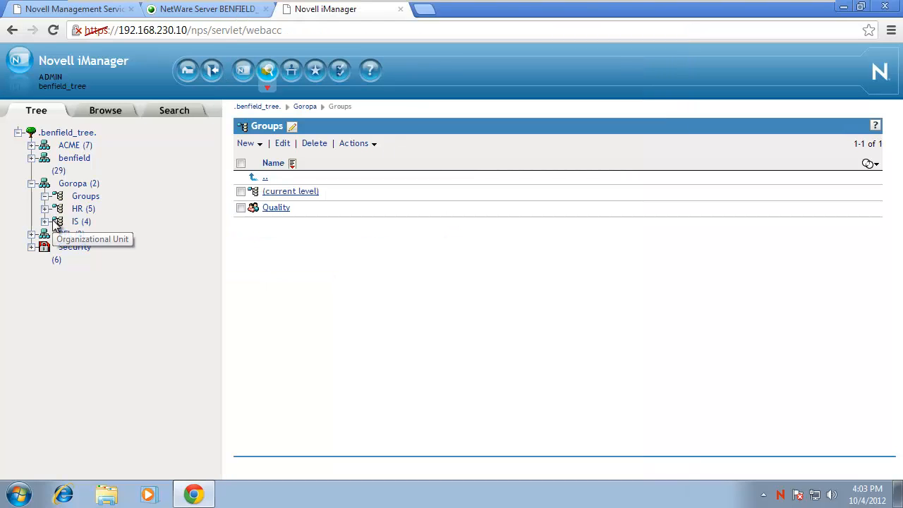
Create a group named 'HRIS Product Research' in Groups, alongside Quality.
click(247, 144)
click(254, 185)
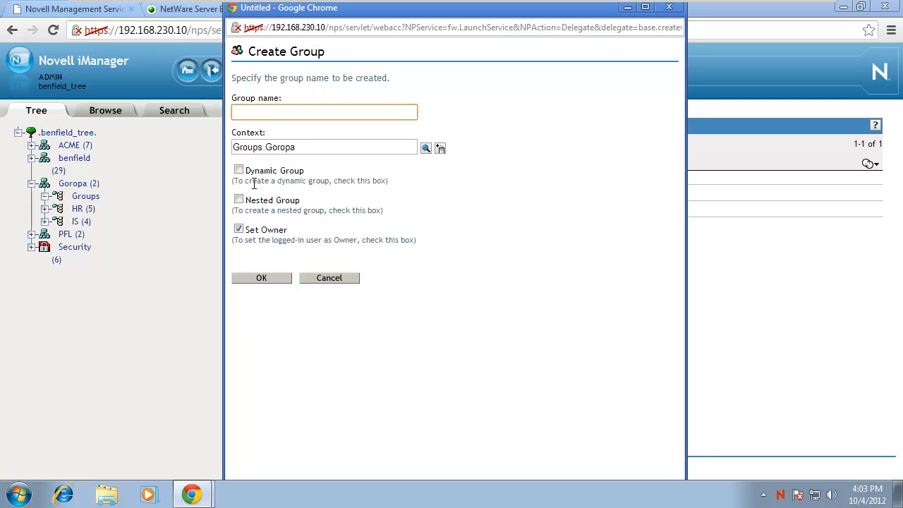
text(HRIS)
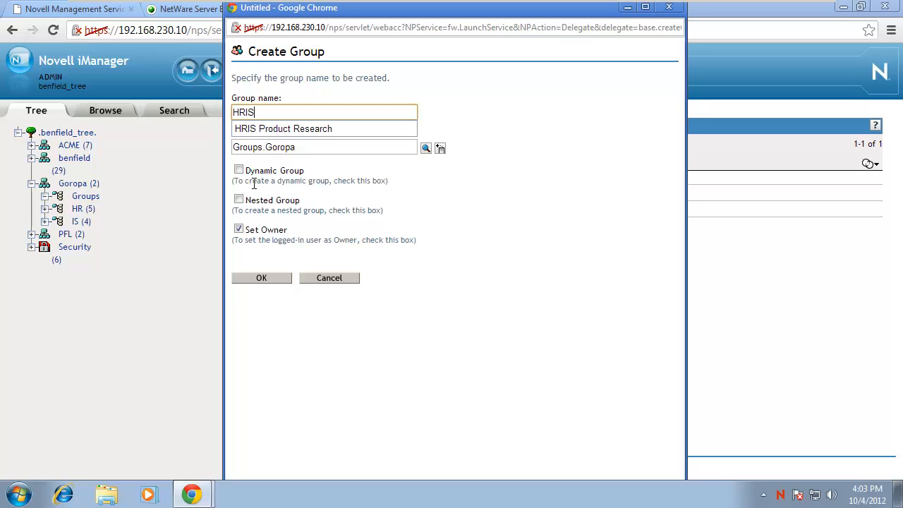
text( Product Research)
key(Return)
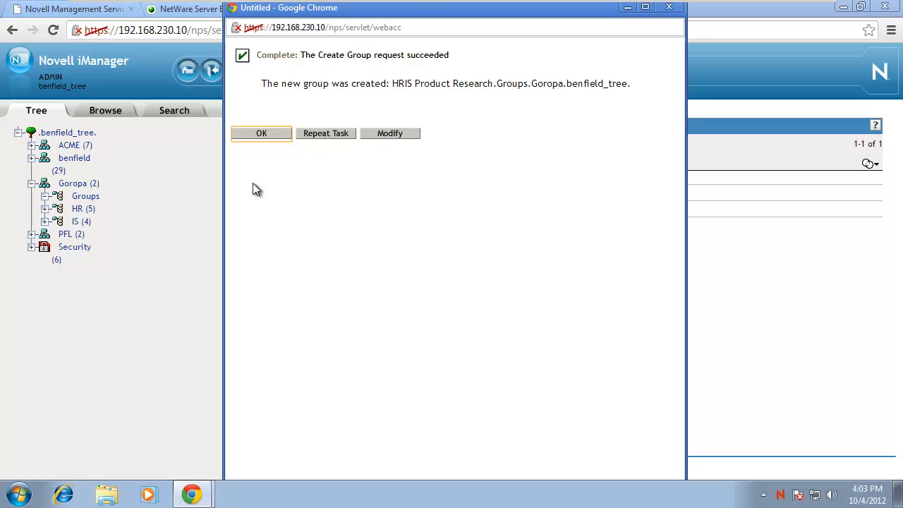
click(259, 135)
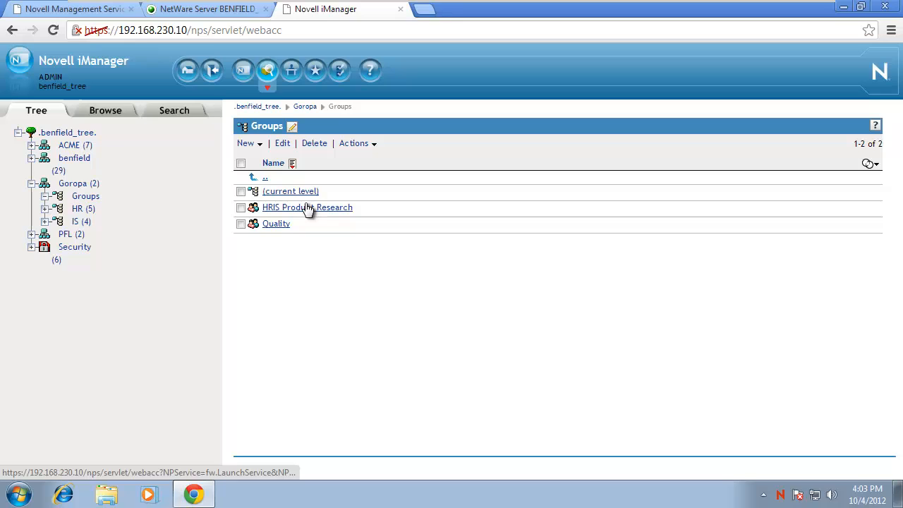
Add the second HR user and the third IS user as HRIS Product Research members.
click(308, 208)
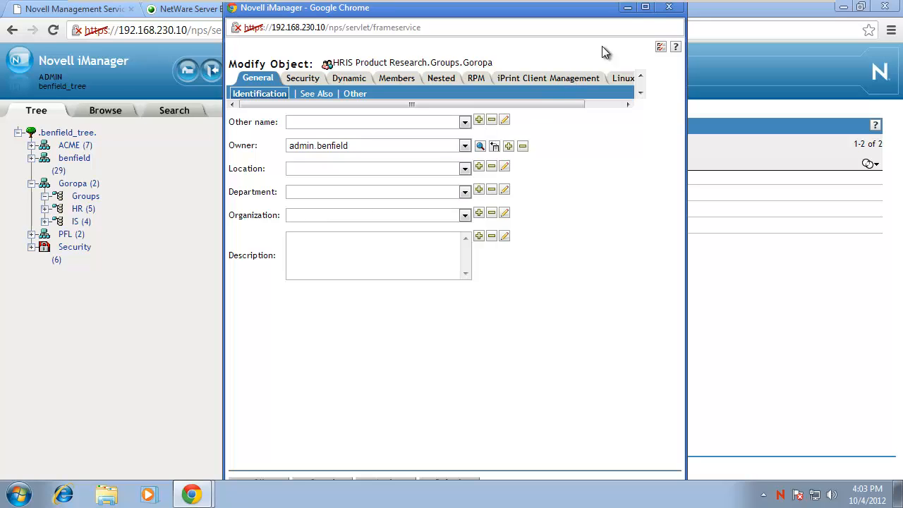
click(645, 9)
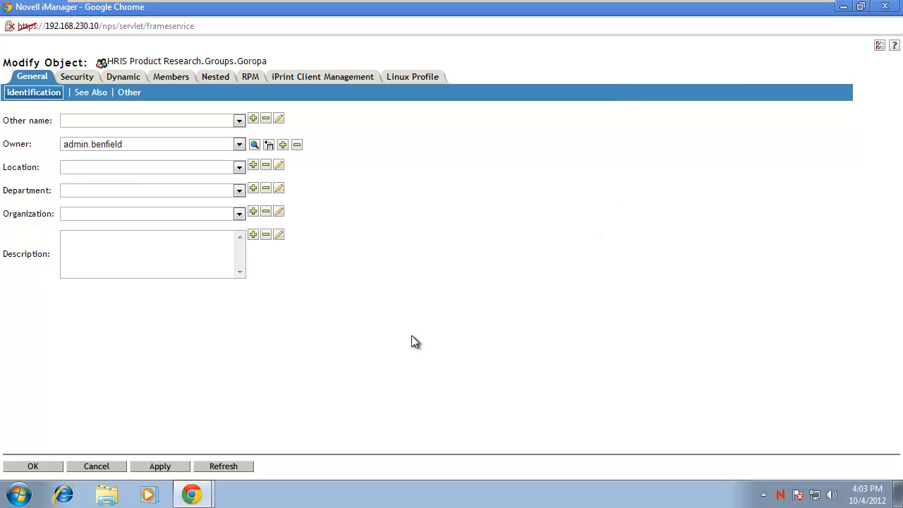
click(174, 80)
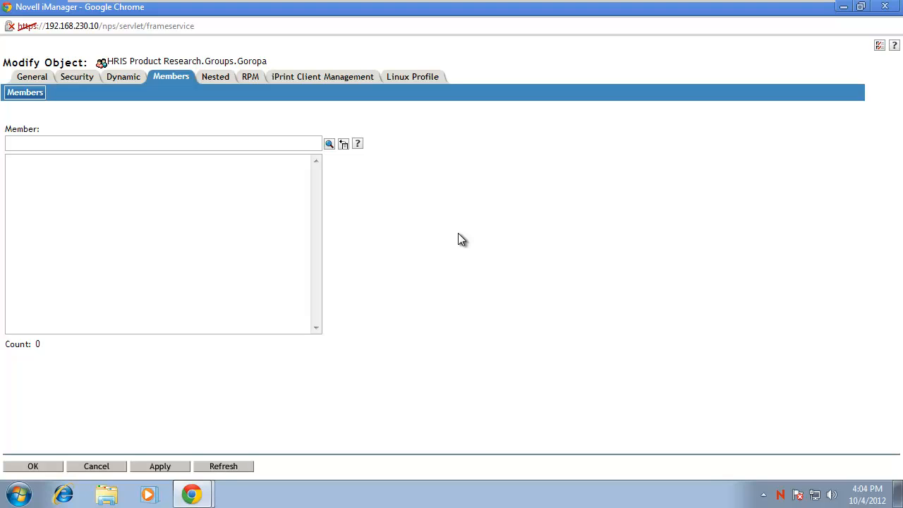
click(328, 144)
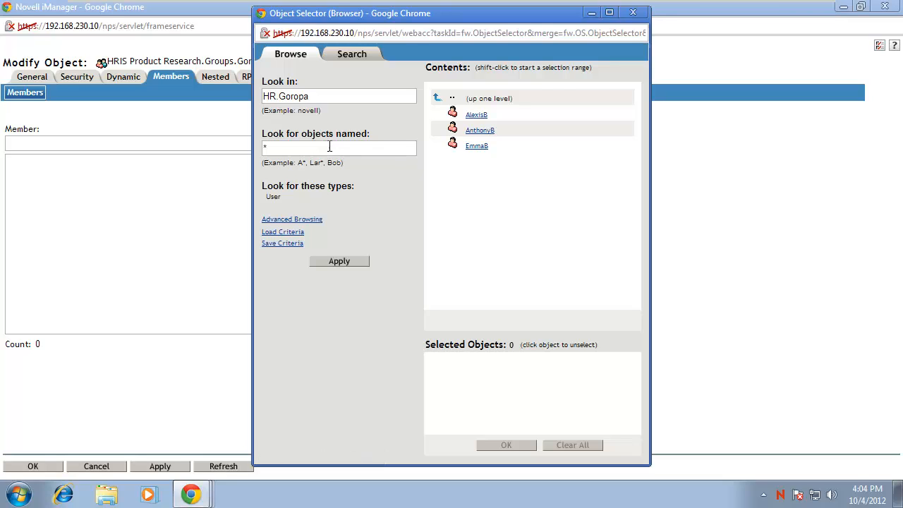
click(478, 132)
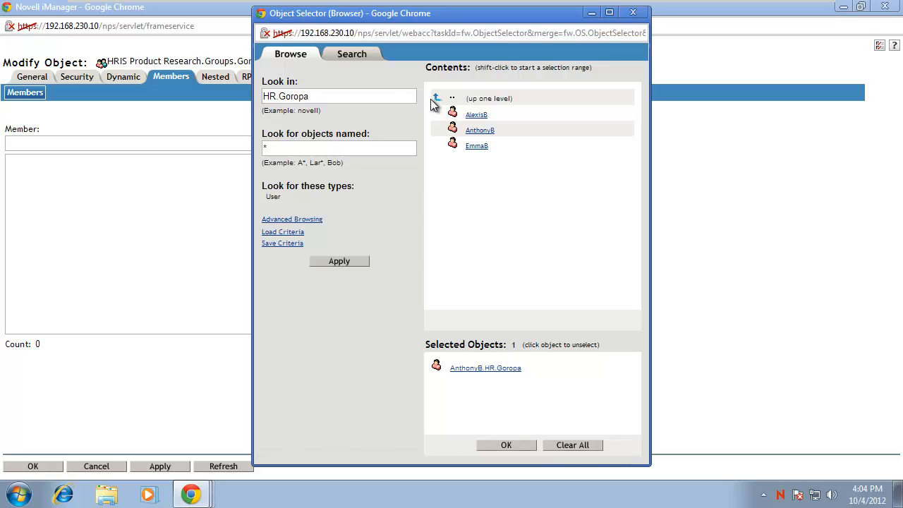
click(435, 100)
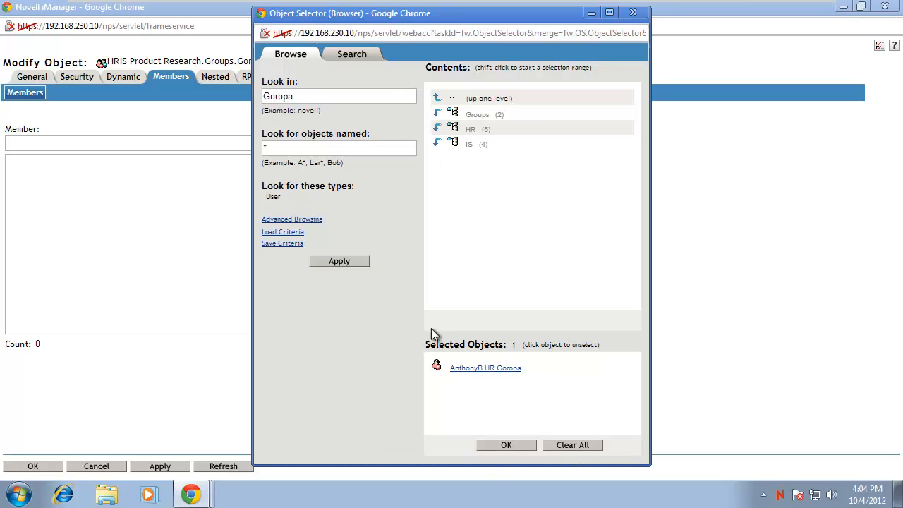
click(438, 144)
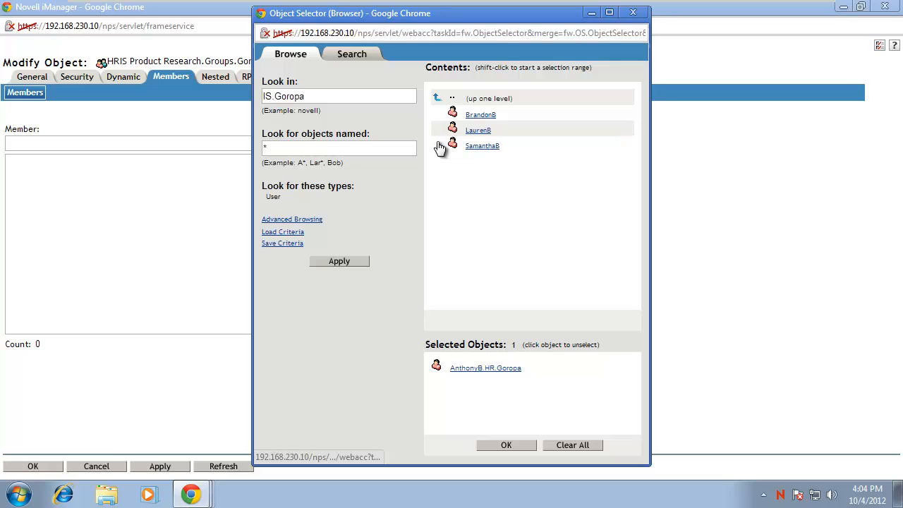
click(481, 148)
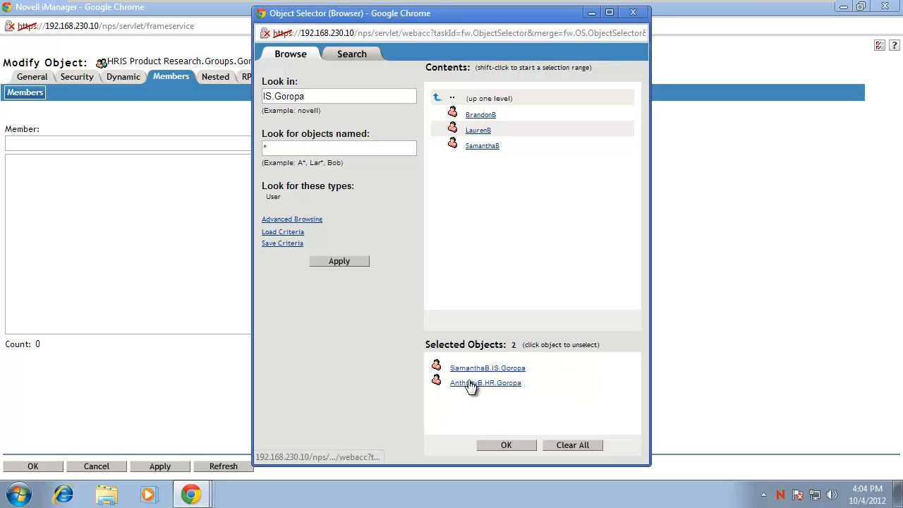
click(504, 444)
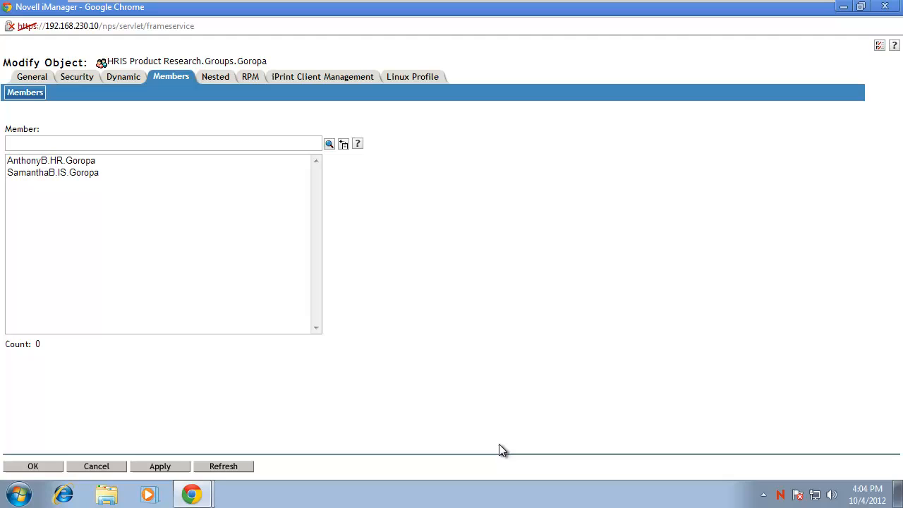
click(54, 467)
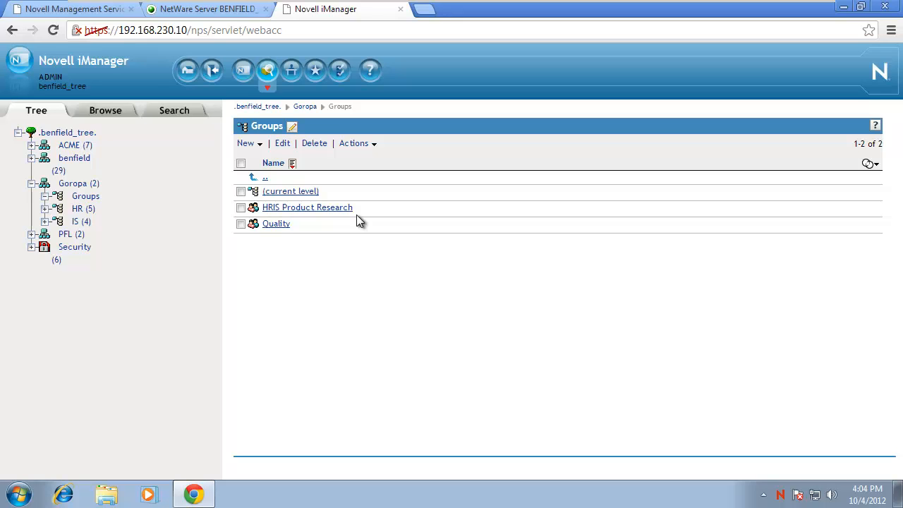
Swap HRIS Product Research's third IS user member for the second IS user and save.
click(288, 223)
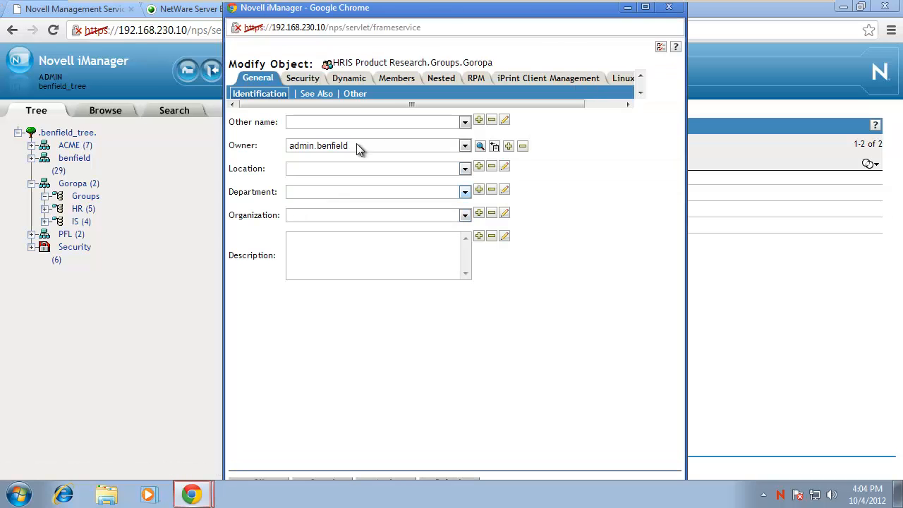
click(392, 78)
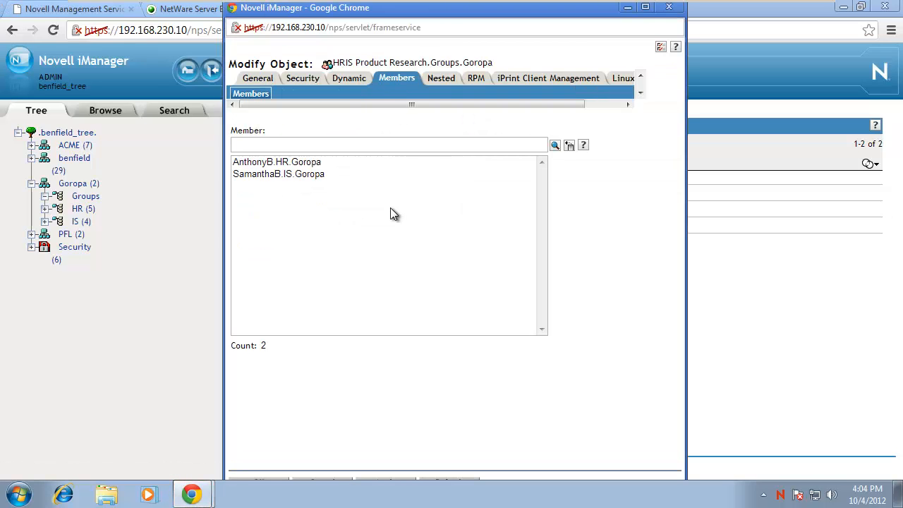
click(555, 146)
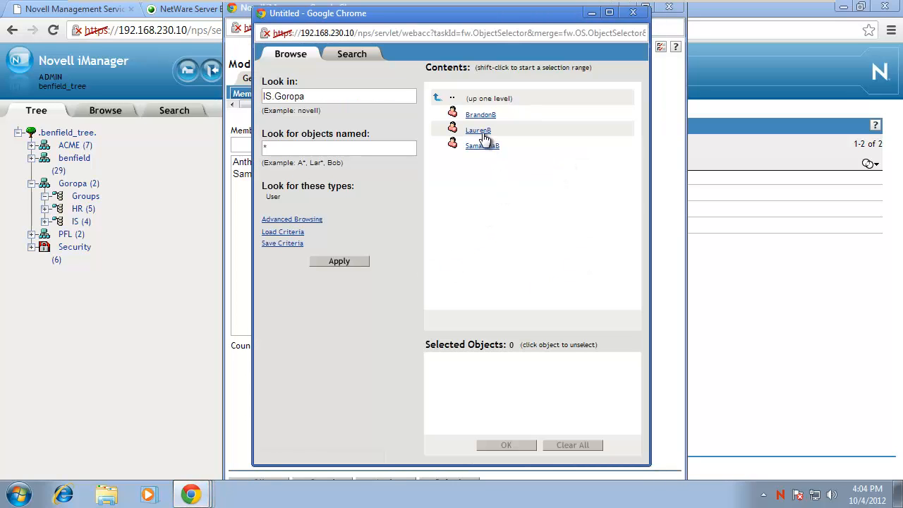
click(480, 132)
click(507, 445)
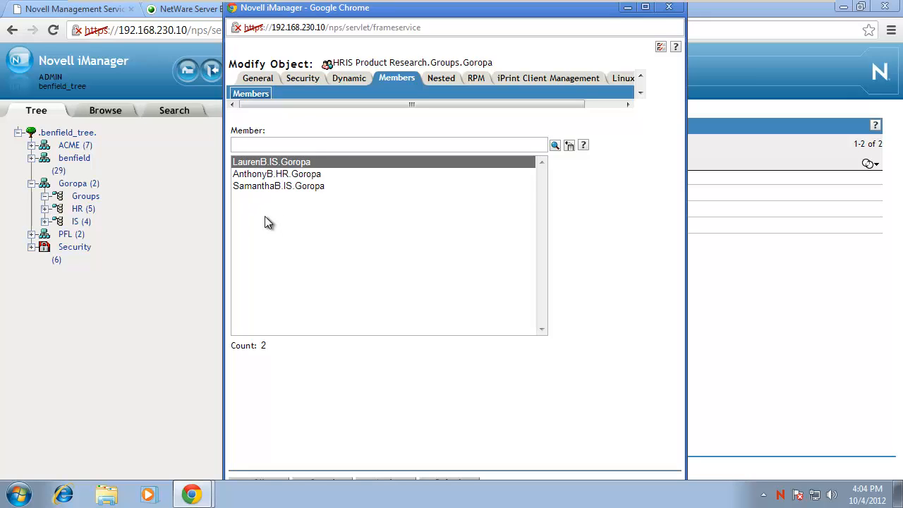
click(268, 186)
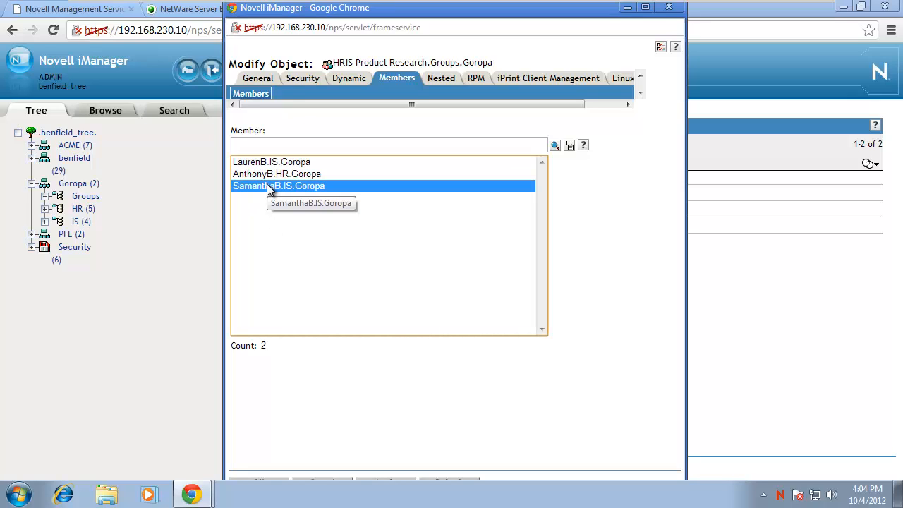
key(Delete)
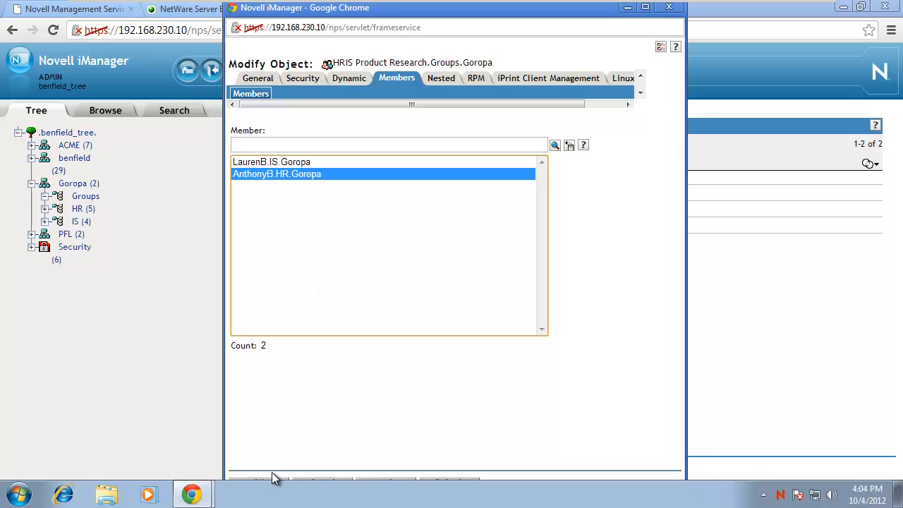
click(275, 482)
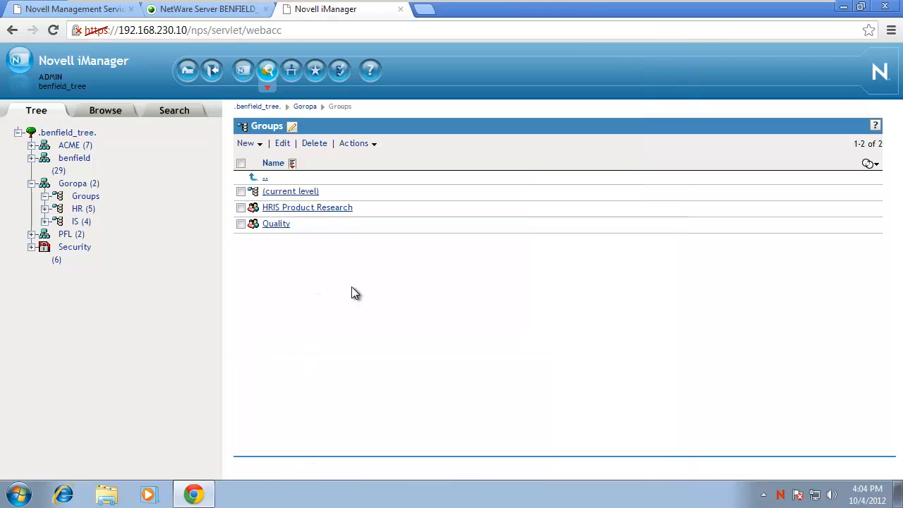
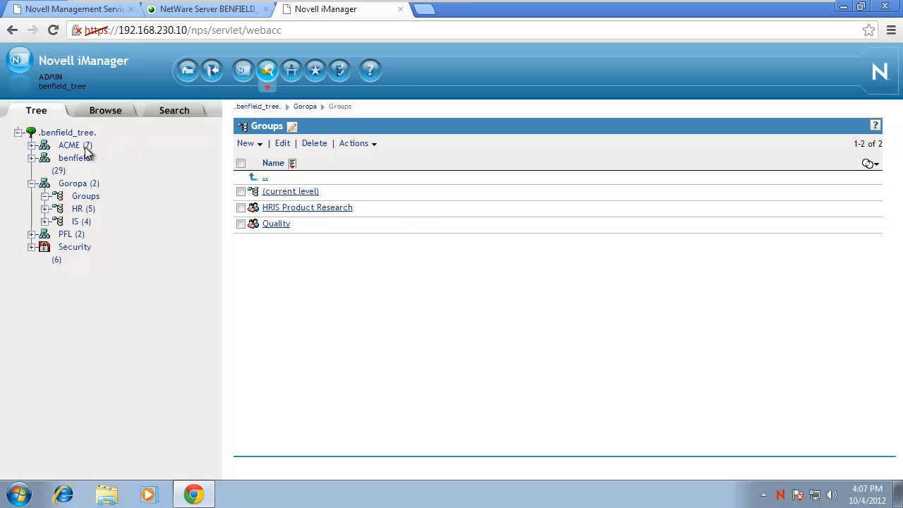
Review the Groups unit's Quality and HRIS Product Research groups, then return to the Goropa listing.
click(69, 184)
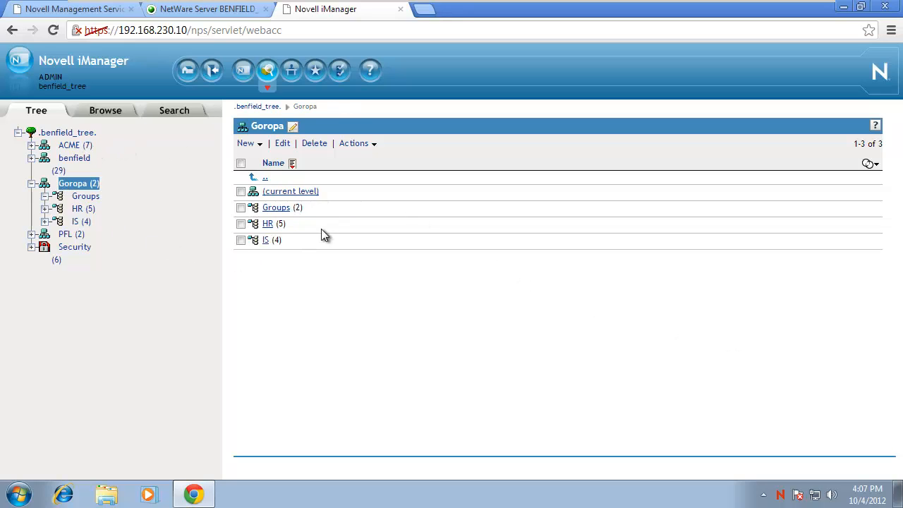
click(284, 208)
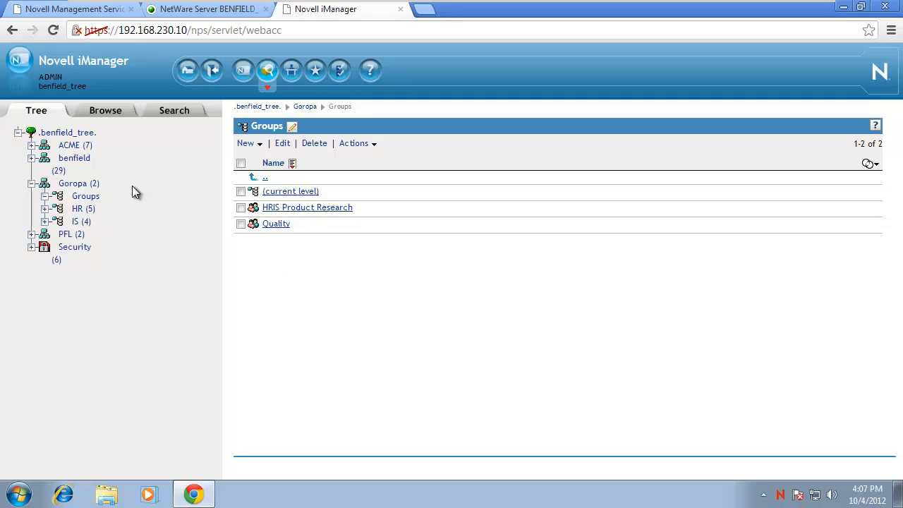
click(69, 184)
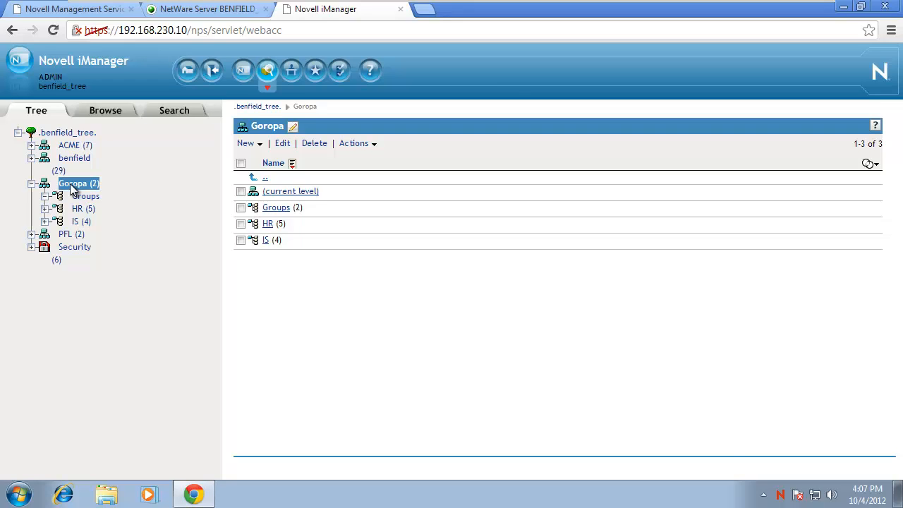
click(275, 208)
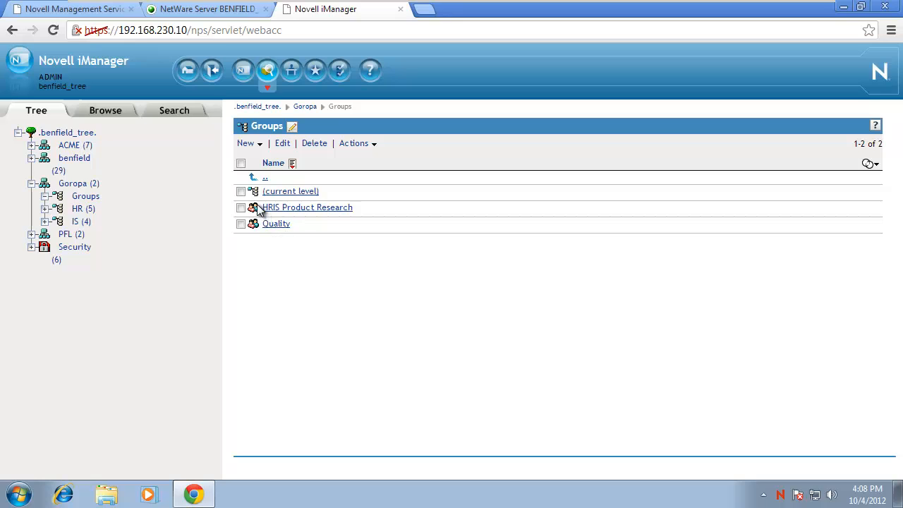
click(73, 184)
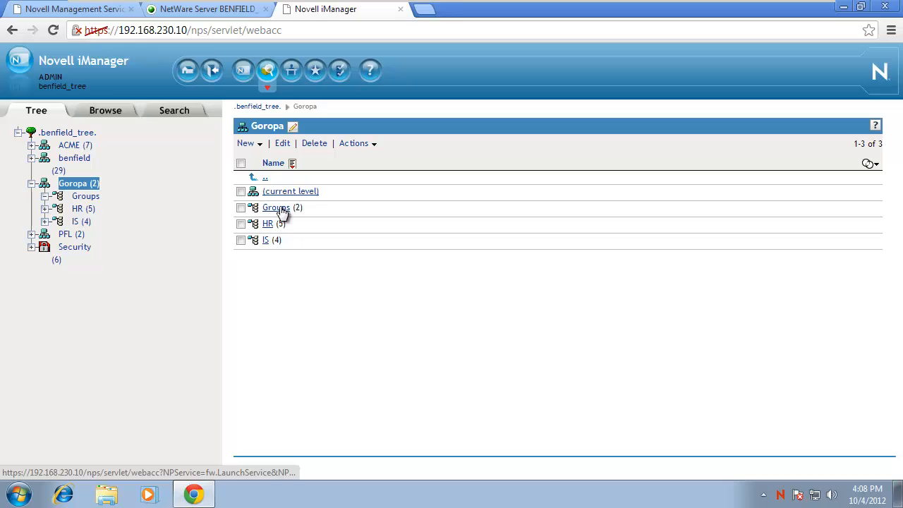
click(249, 143)
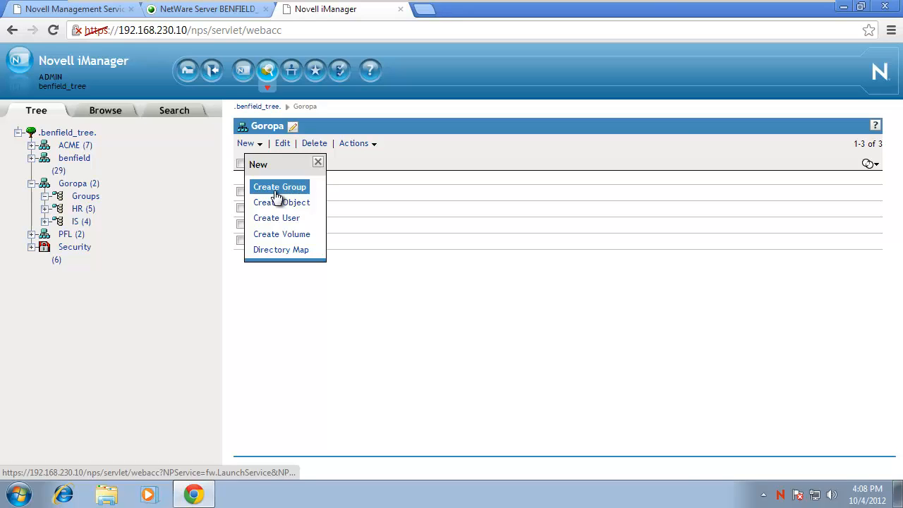
click(276, 203)
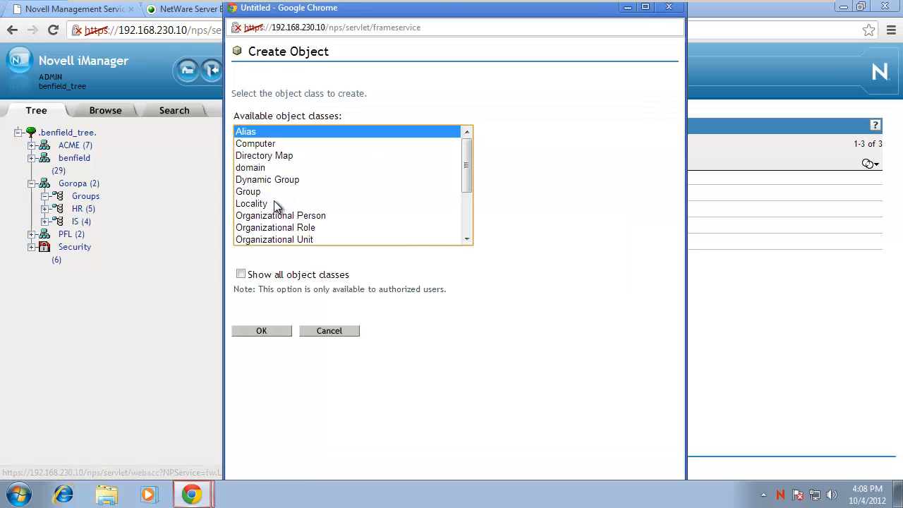
click(276, 239)
click(270, 331)
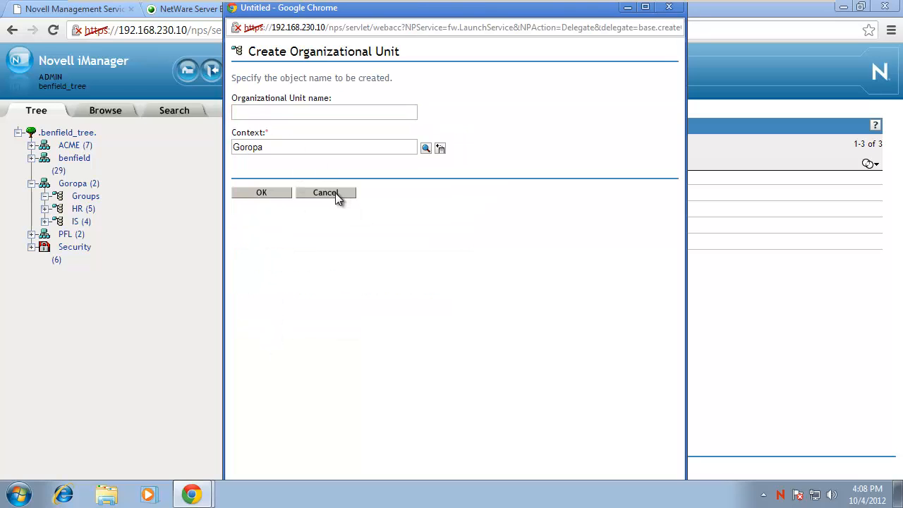
click(334, 192)
Check Groups without creating anything, then list HR's HR Manager, three user accounts and T_HR.
click(275, 207)
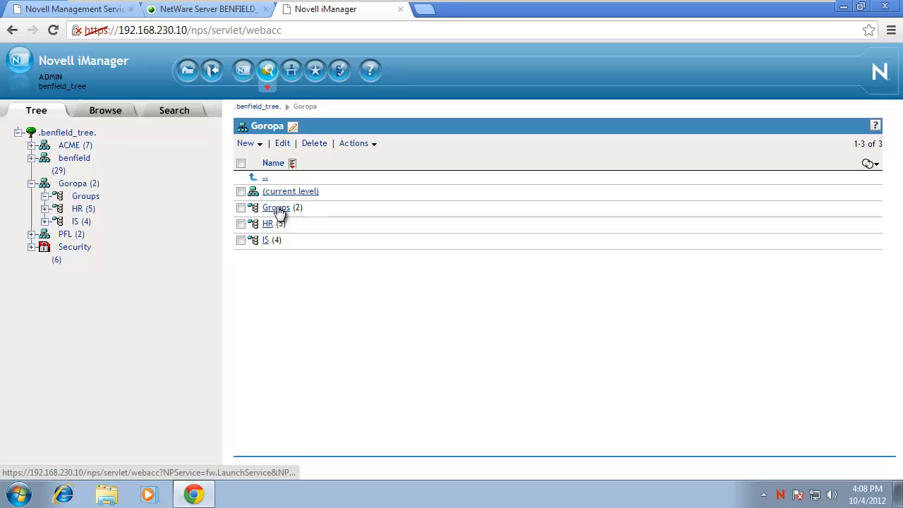
click(247, 144)
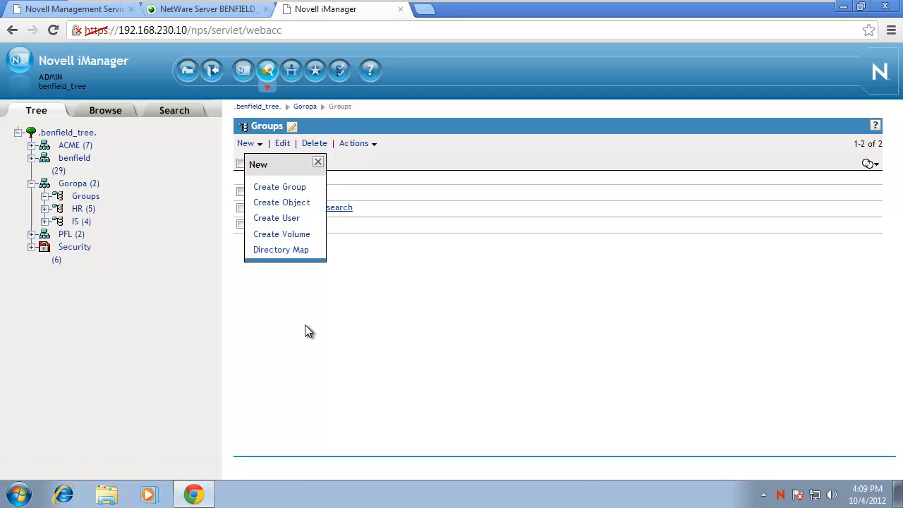
click(317, 163)
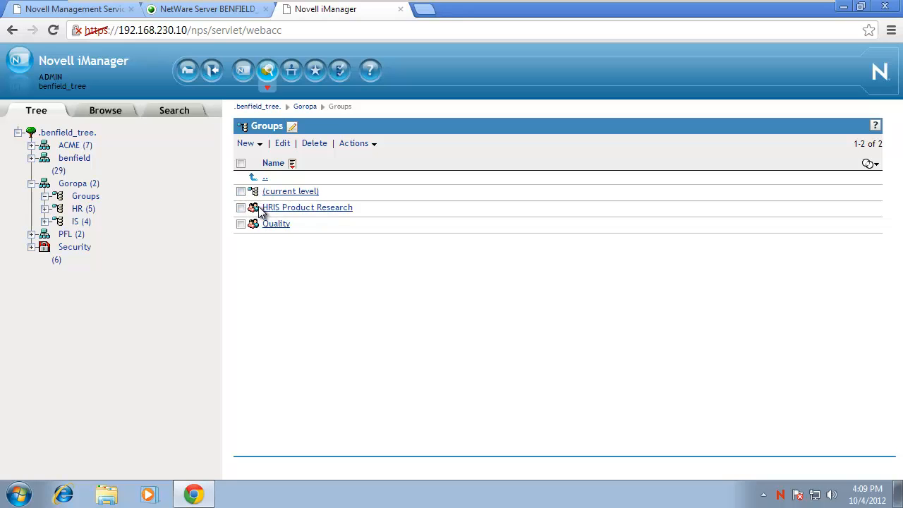
click(79, 210)
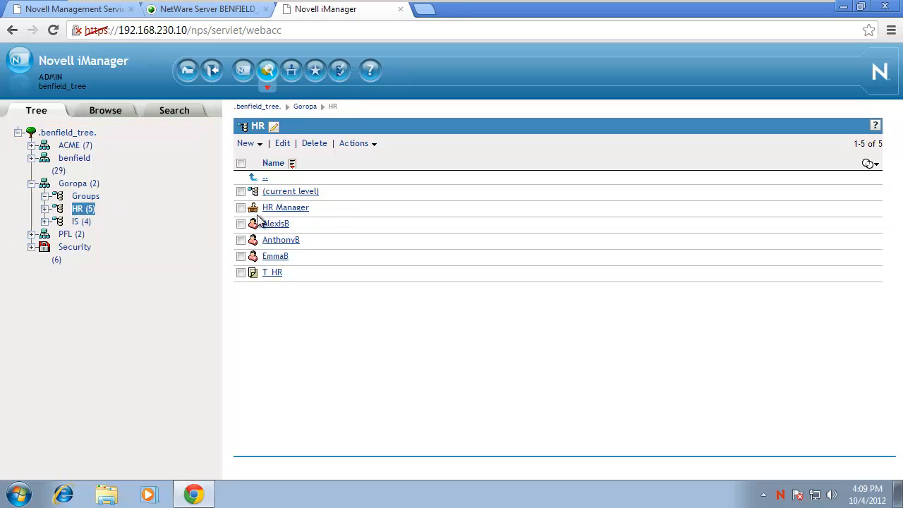